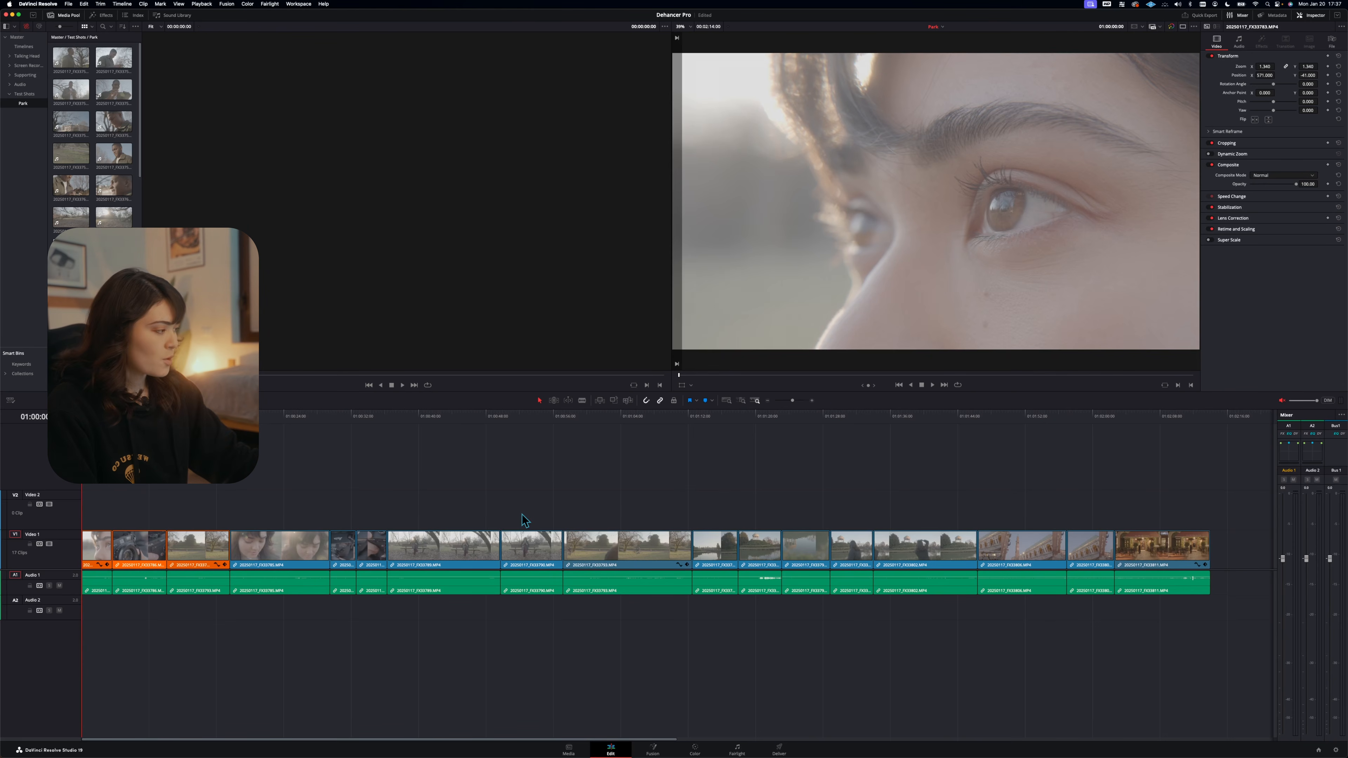
Check the project's color science, timeline color space and output color space settings, and leave them without making changes
{"action": "left_click", "coordinate": [1337, 750]}
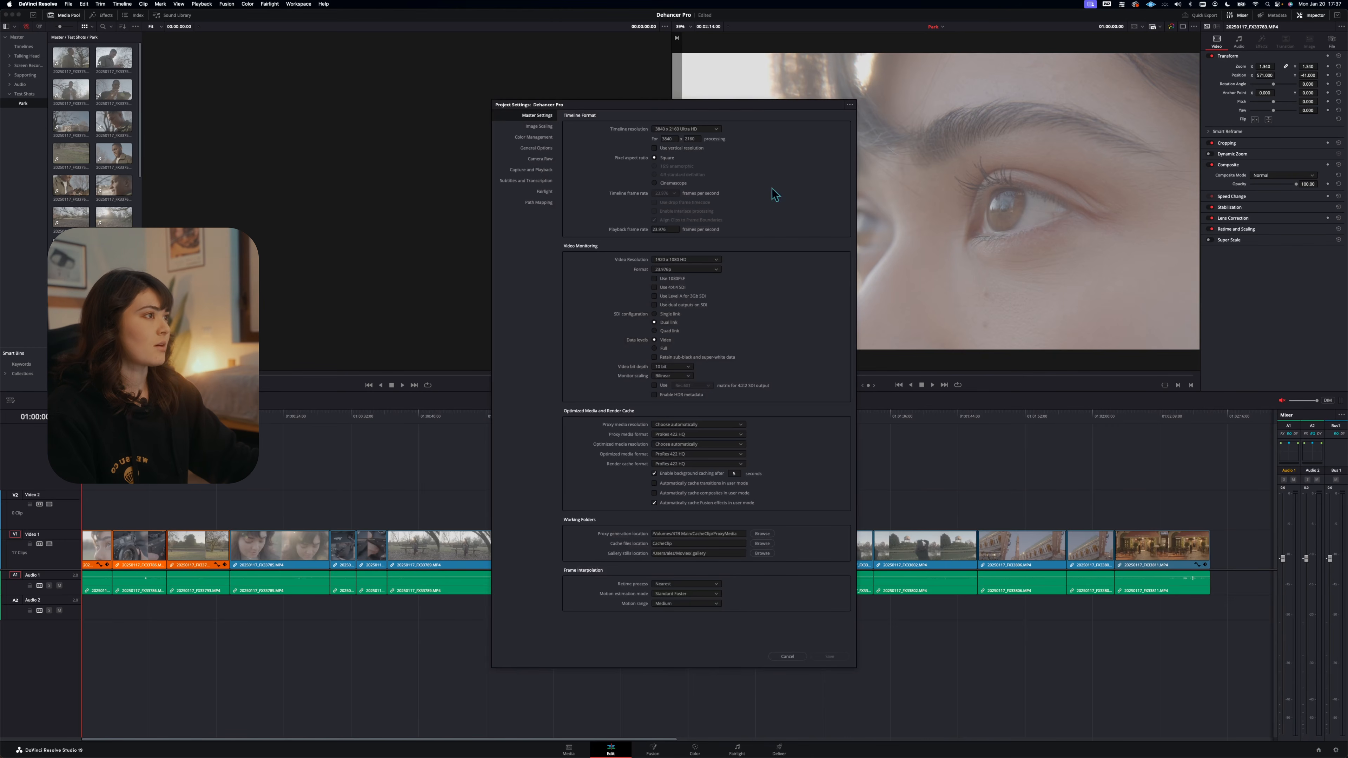
{"action": "left_click", "coordinate": [548, 139]}
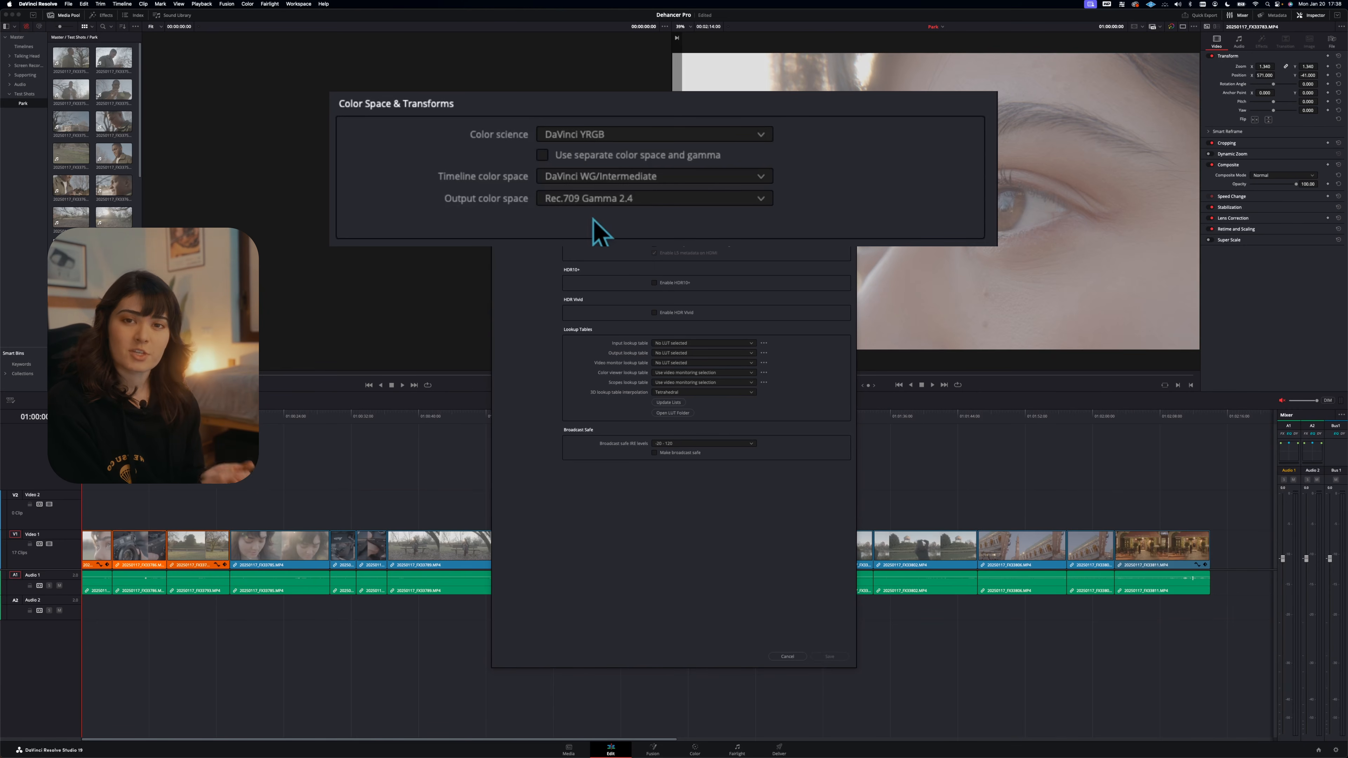
{"action": "left_click", "coordinate": [791, 659]}
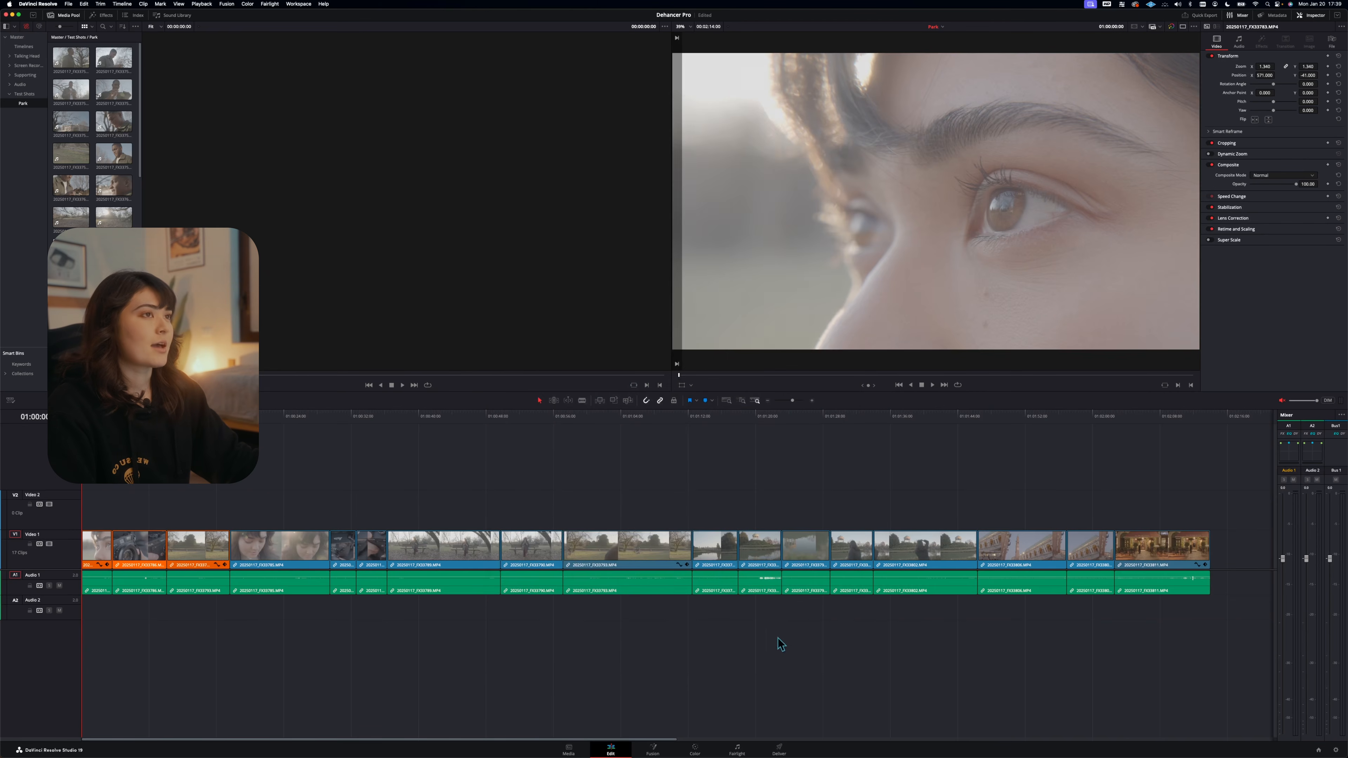
Review the General system preferences, including the Mac display color profile option for viewers, and save them
{"action": "left_click", "coordinate": [44, 4]}
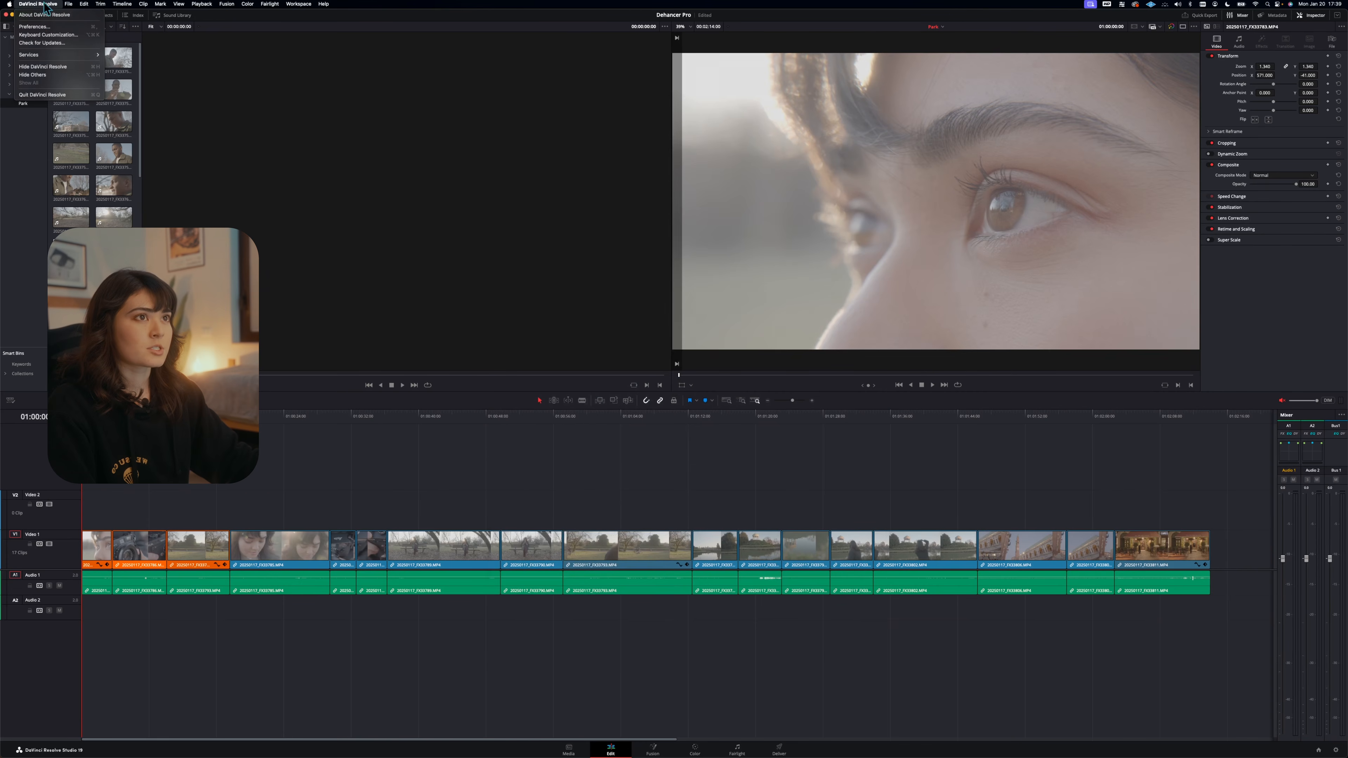
{"action": "left_click", "coordinate": [47, 26]}
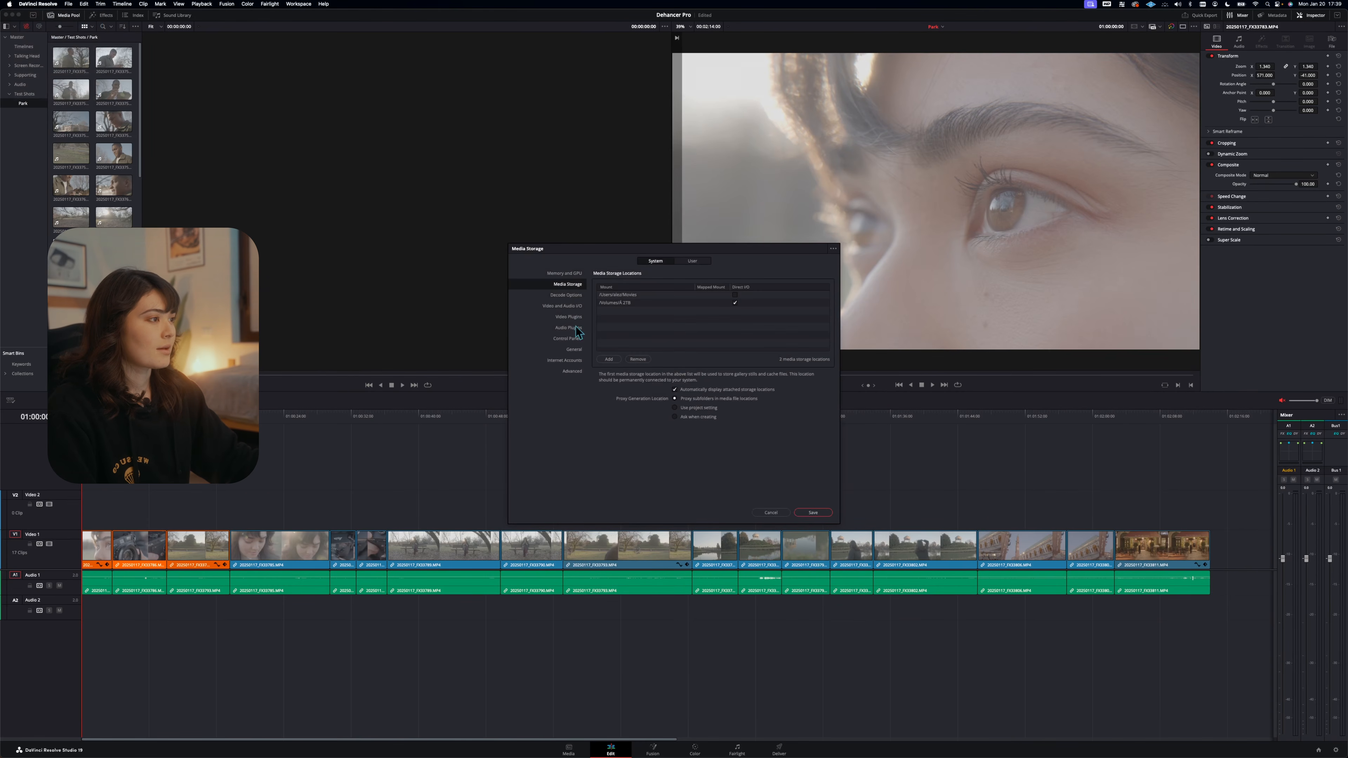
{"action": "left_click", "coordinate": [577, 350]}
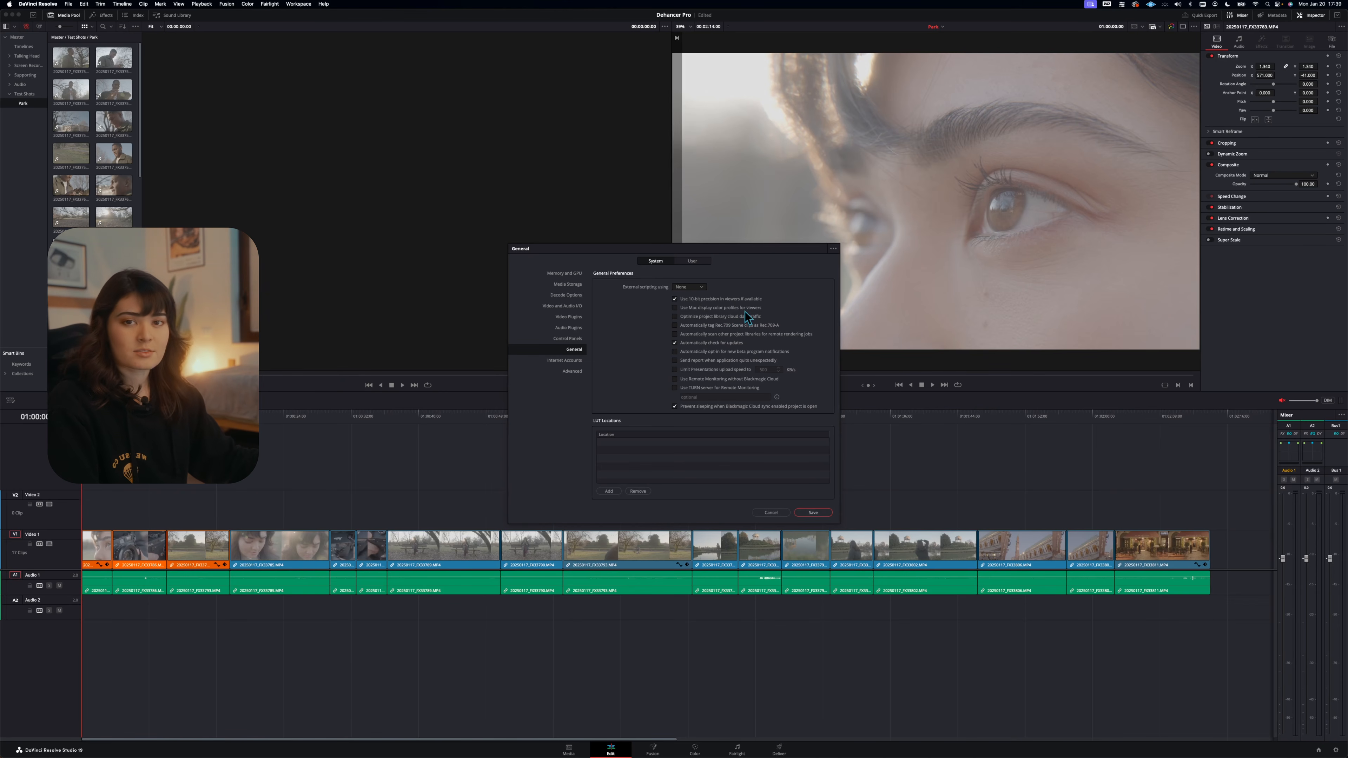
{"action": "left_click", "coordinate": [819, 515]}
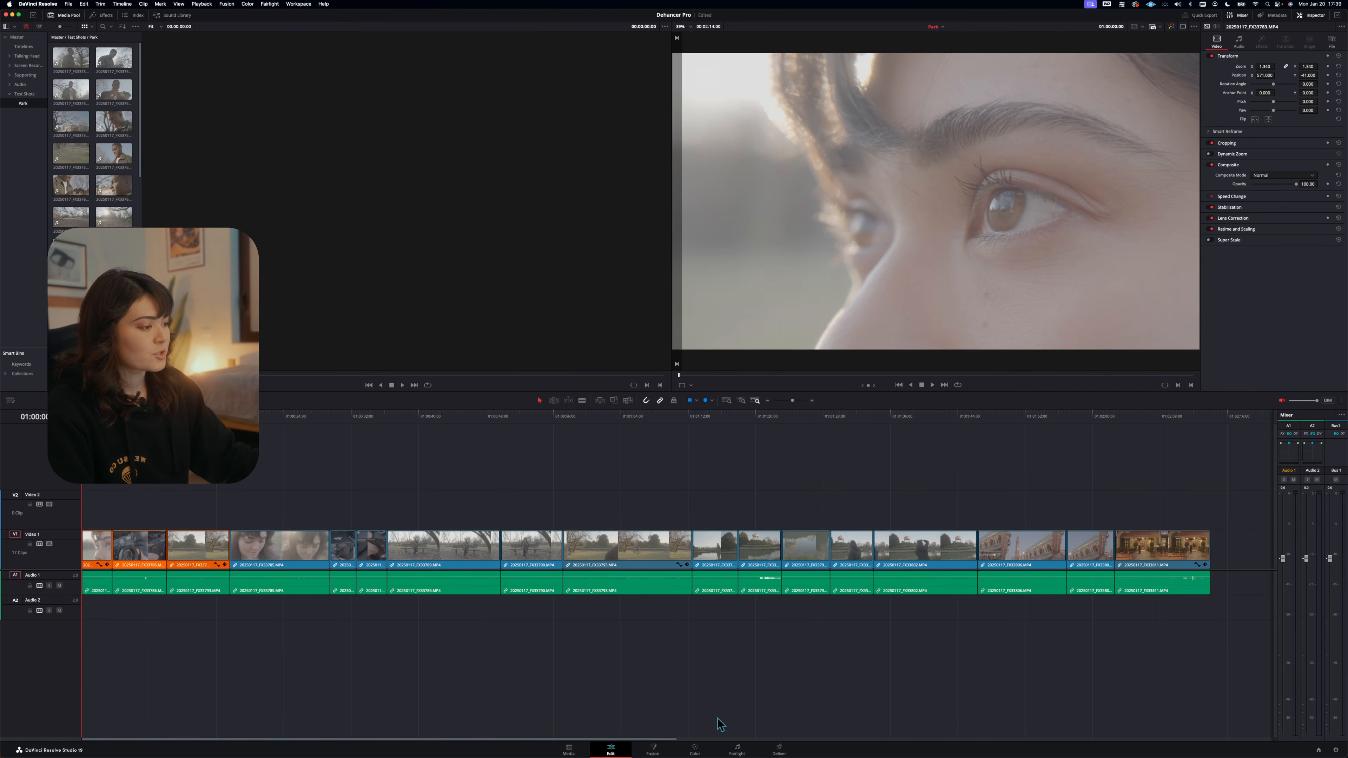
Switch to color grading and add three serial nodes after the existing node of the first clip
{"action": "left_click", "coordinate": [695, 750]}
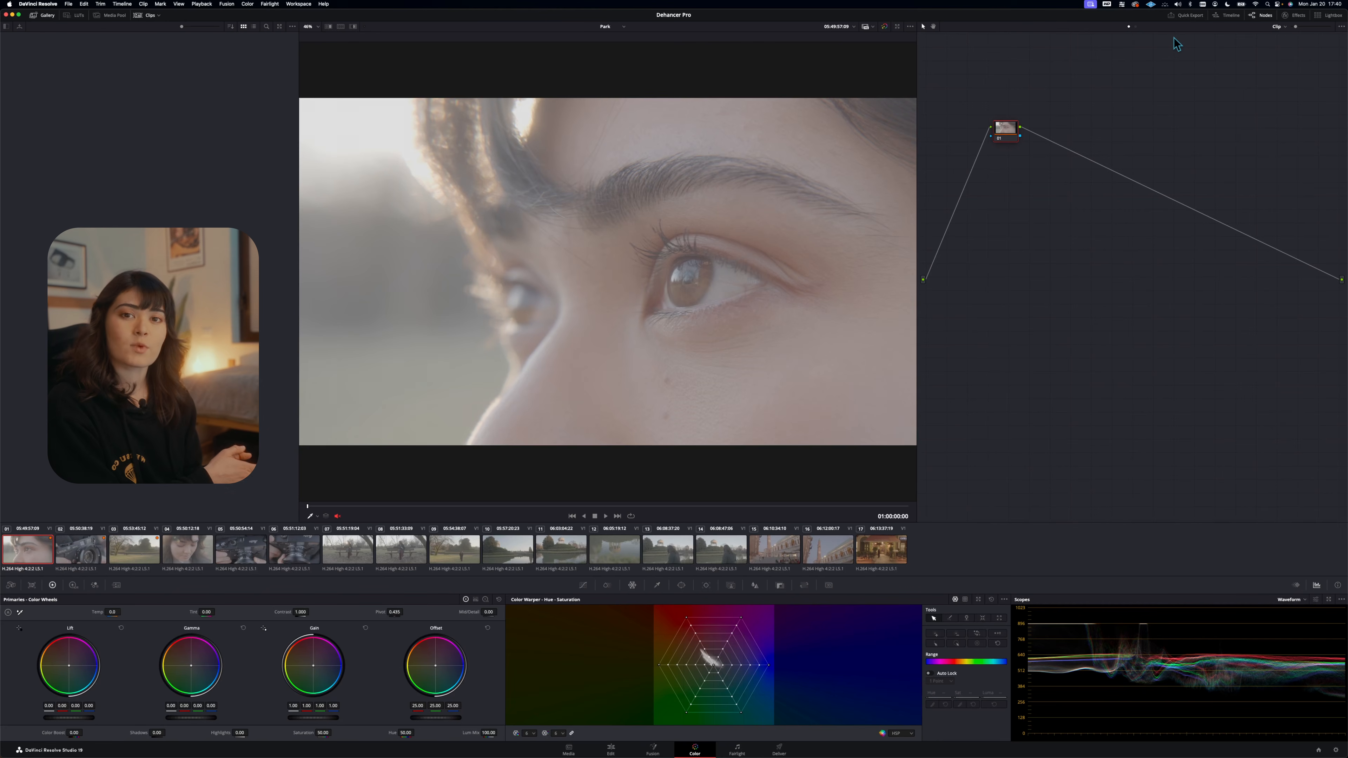
{"action": "key", "text": "alt+s"}
{"action": "key", "text": "alt+s"}
{"action": "key", "text": "alt+s"}
Label the first node CST IN and the second node WB
{"action": "left_click", "coordinate": [1001, 135]}
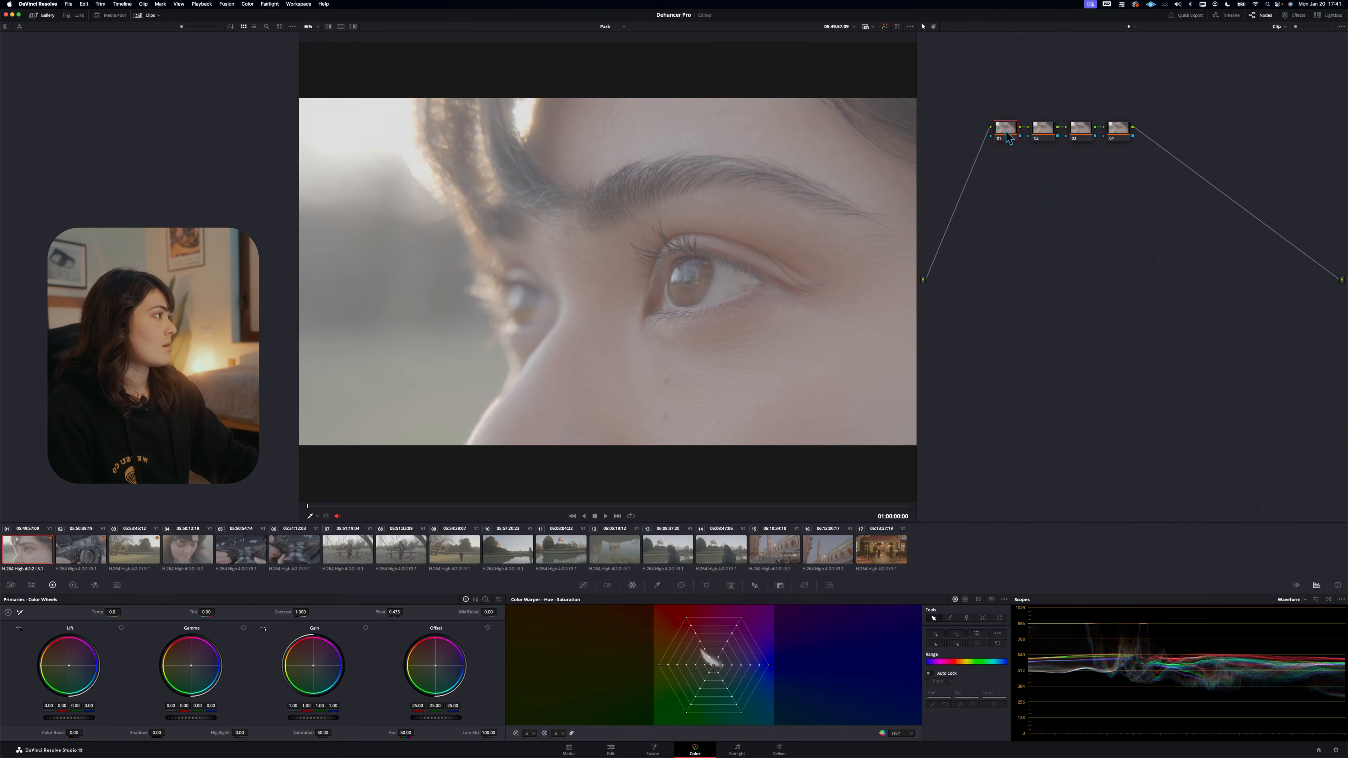
{"action": "type", "text": "cs"}
{"action": "key", "text": "BackSpace"}
{"action": "key", "text": "BackSpace"}
{"action": "key", "text": "Caps_Lock"}
{"action": "type", "text": "CST IN"}
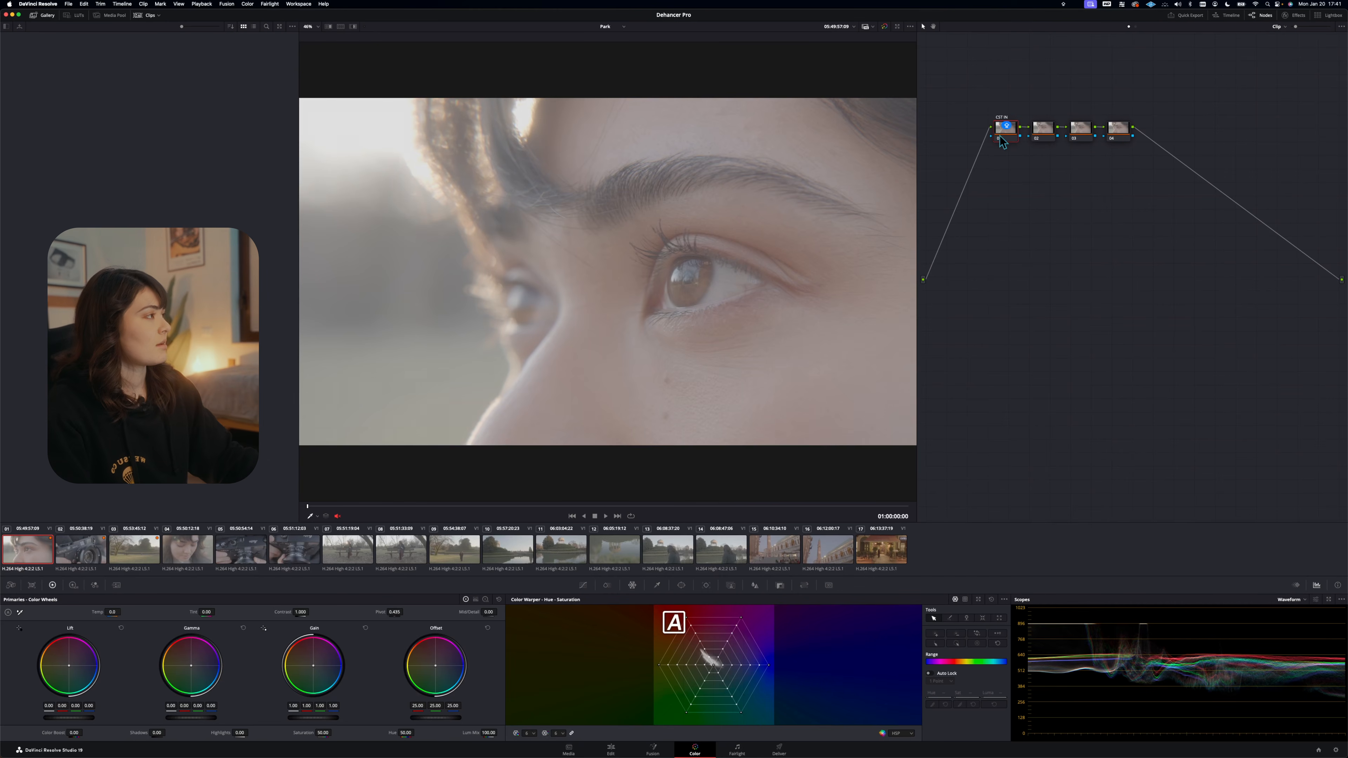
{"action": "double_click", "coordinate": [1047, 128]}
{"action": "type", "text": "WB"}
{"action": "key", "text": "Return"}
Label the third node DEHANCER and the fourth node CST OUT
{"action": "left_click", "coordinate": [1083, 132]}
{"action": "double_click", "coordinate": [1085, 133]}
{"action": "type", "text": "DEHANCER"}
{"action": "key", "text": "Return"}
{"action": "left_click", "coordinate": [1126, 134]}
{"action": "type", "text": "CST OUT"}
{"action": "key", "text": "Return"}
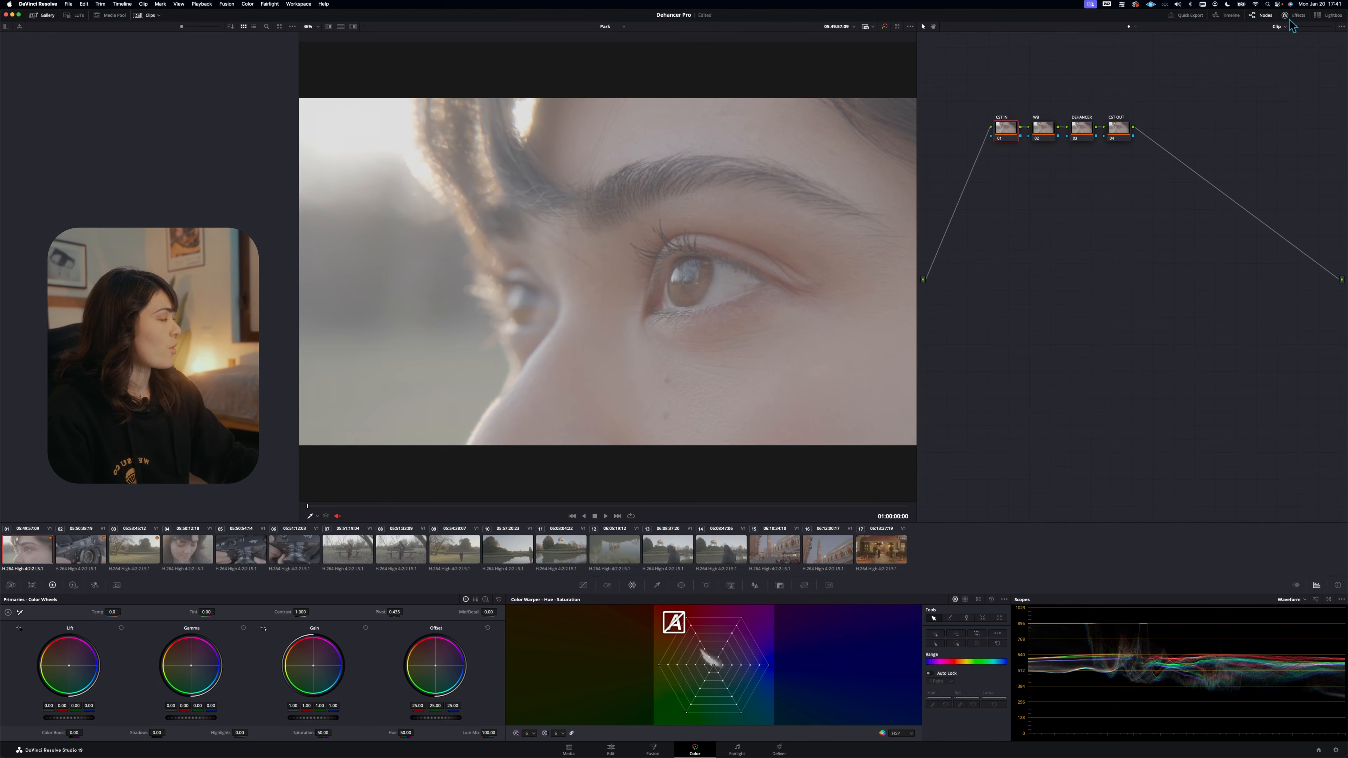
Apply Color Space Transform to the CST IN node with input color space Sony S-Gamut3.Cine and input gamma Sony S-Log3
{"action": "left_click", "coordinate": [1295, 15]}
{"action": "left_click_drag", "start_coordinate": [1249, 200], "coordinate": [989, 134]}
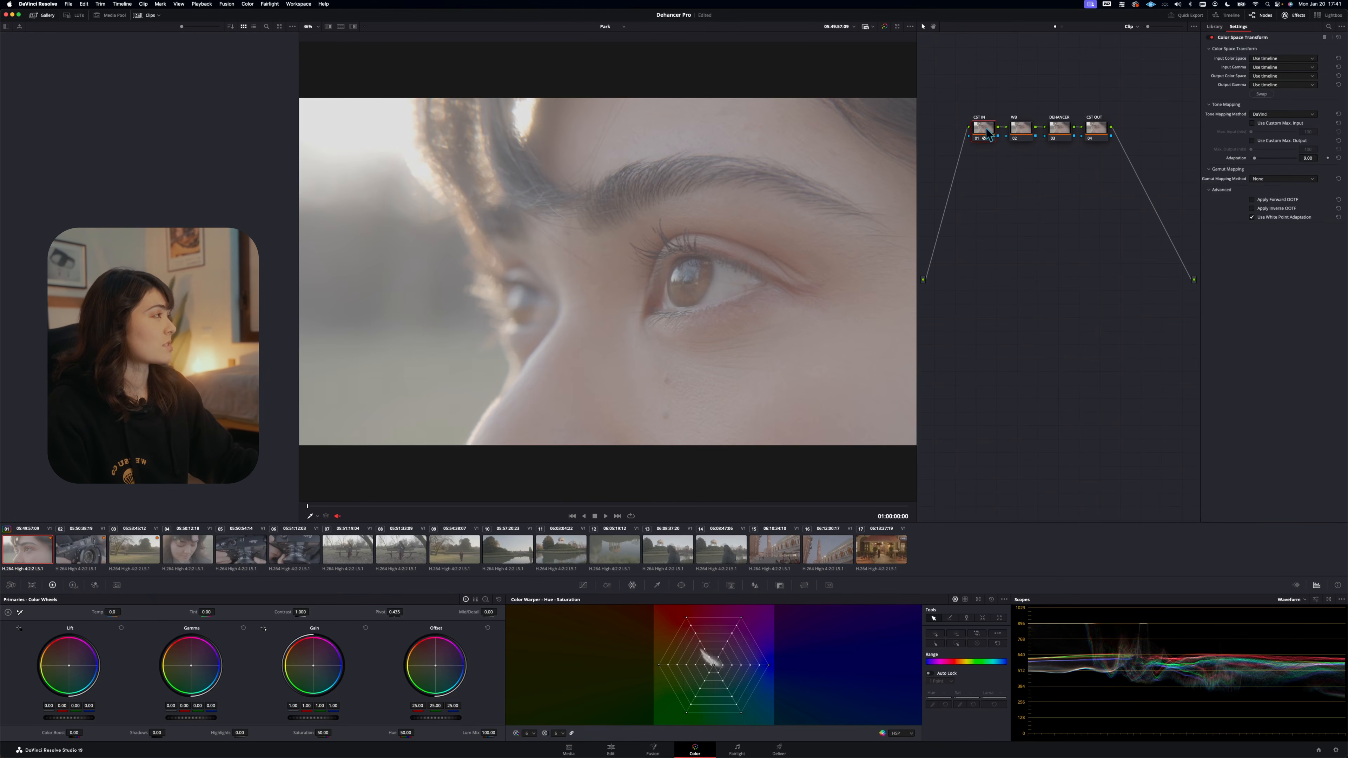
{"action": "left_click", "coordinate": [1265, 59]}
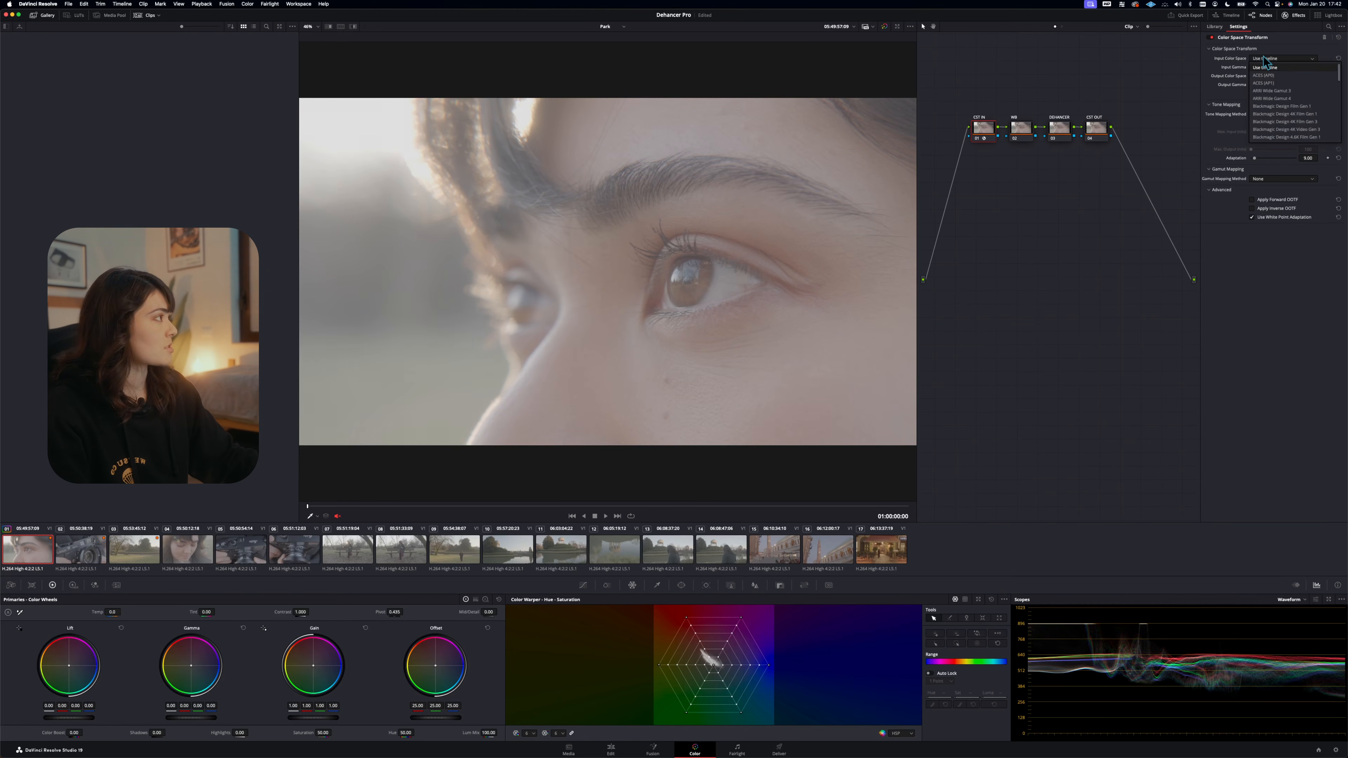
{"action": "key", "text": "s"}
{"action": "scroll", "coordinate": [1279, 133], "scroll_direction": "down", "scroll_amount": 2}
{"action": "left_click", "coordinate": [1279, 133]}
{"action": "left_click", "coordinate": [1276, 65]}
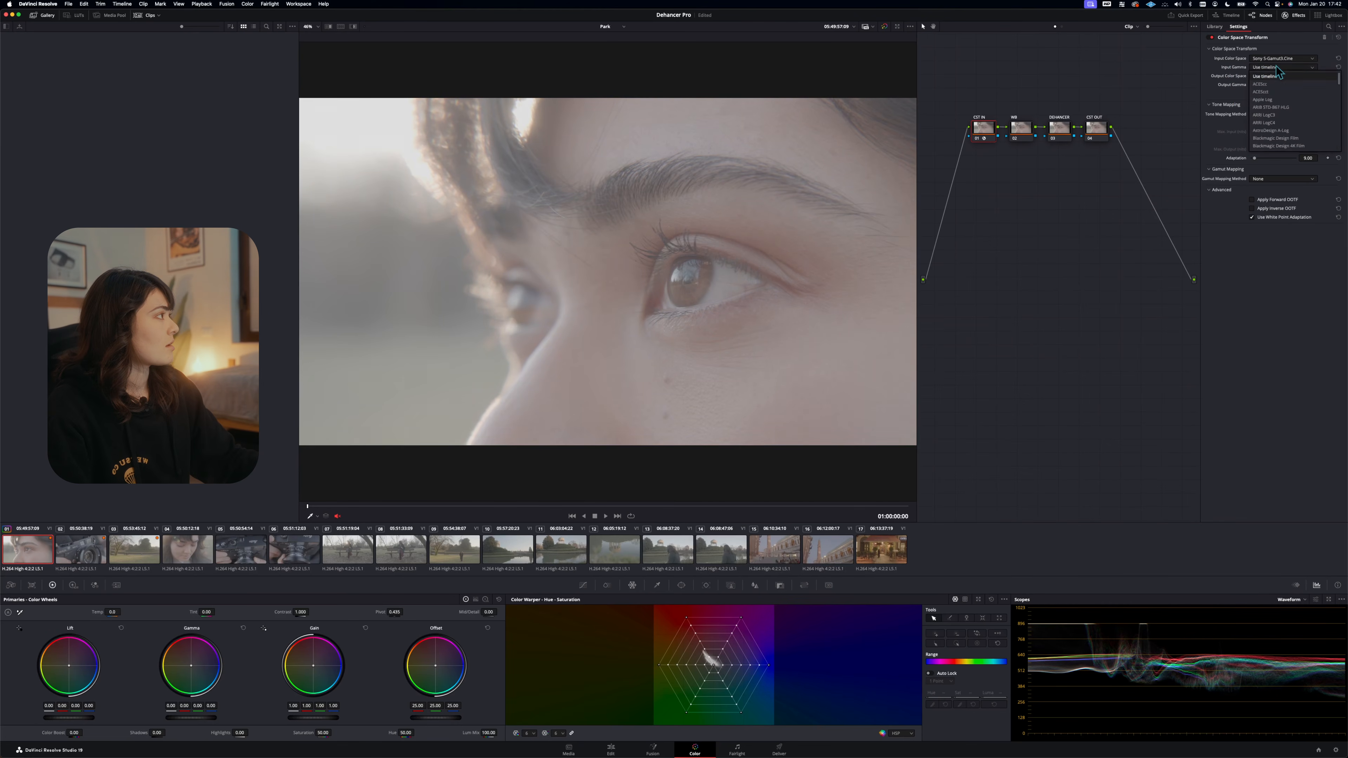
{"action": "scroll", "coordinate": [1282, 90], "scroll_direction": "down", "scroll_amount": 2}
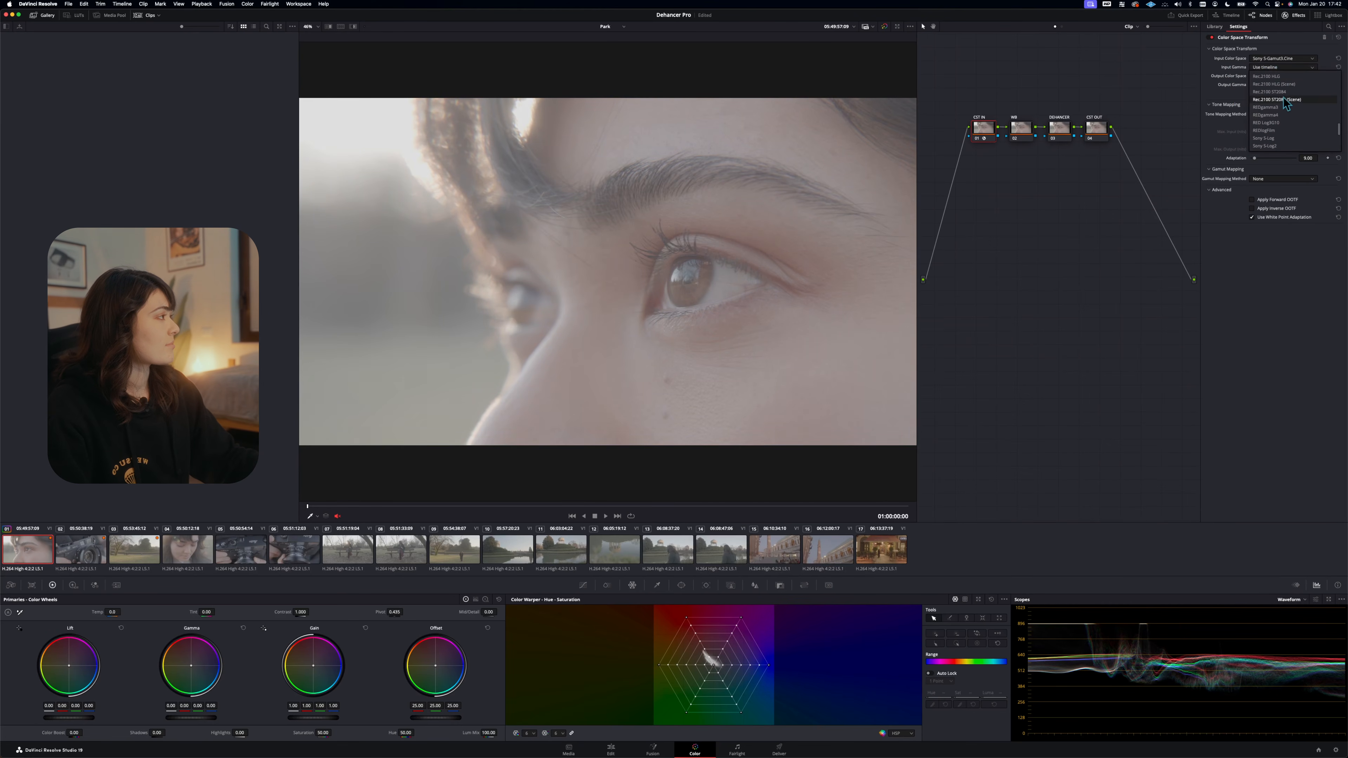
{"action": "left_click", "coordinate": [1274, 147]}
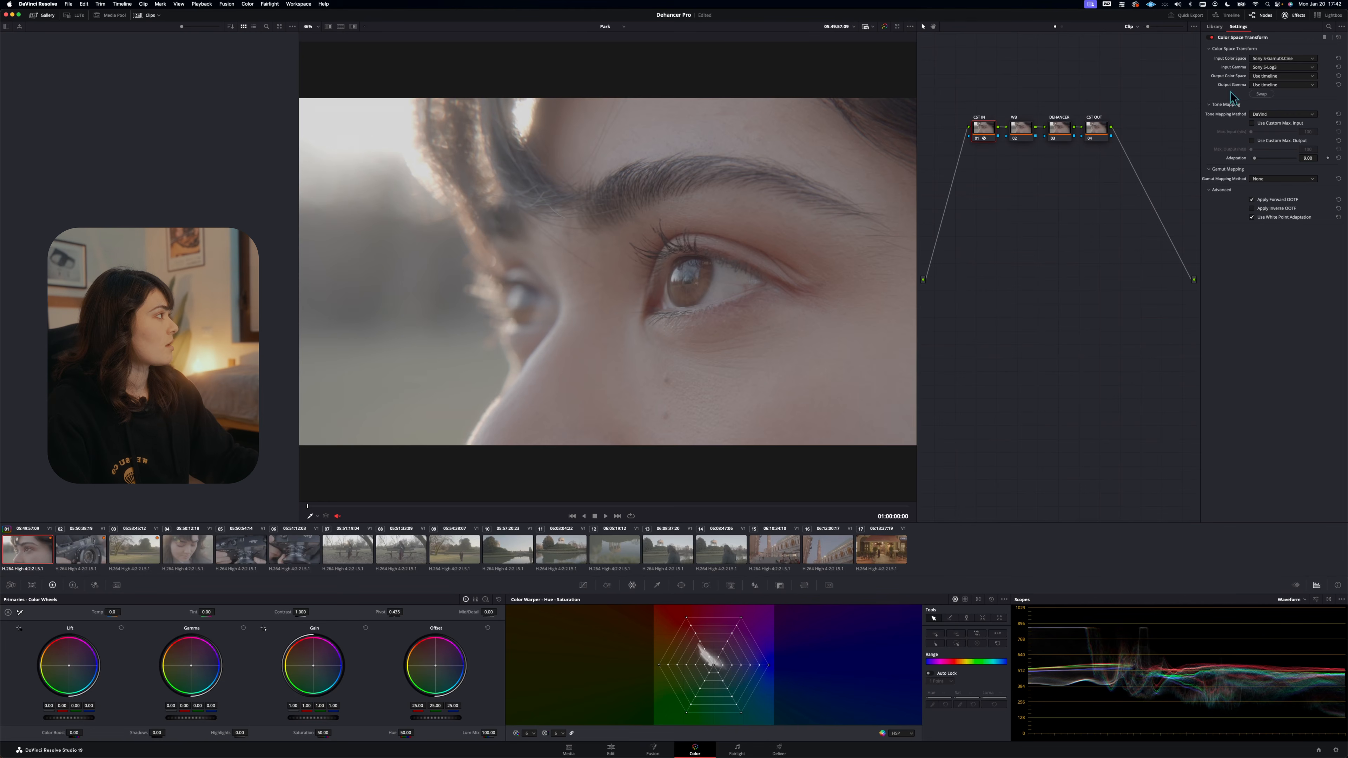
Set the CST IN transform's output color space to DaVinci Wide Gamut and its output gamma to DaVinci Intermediate
{"action": "left_click", "coordinate": [1291, 75]}
{"action": "scroll", "coordinate": [1292, 80], "scroll_direction": "down", "scroll_amount": 2}
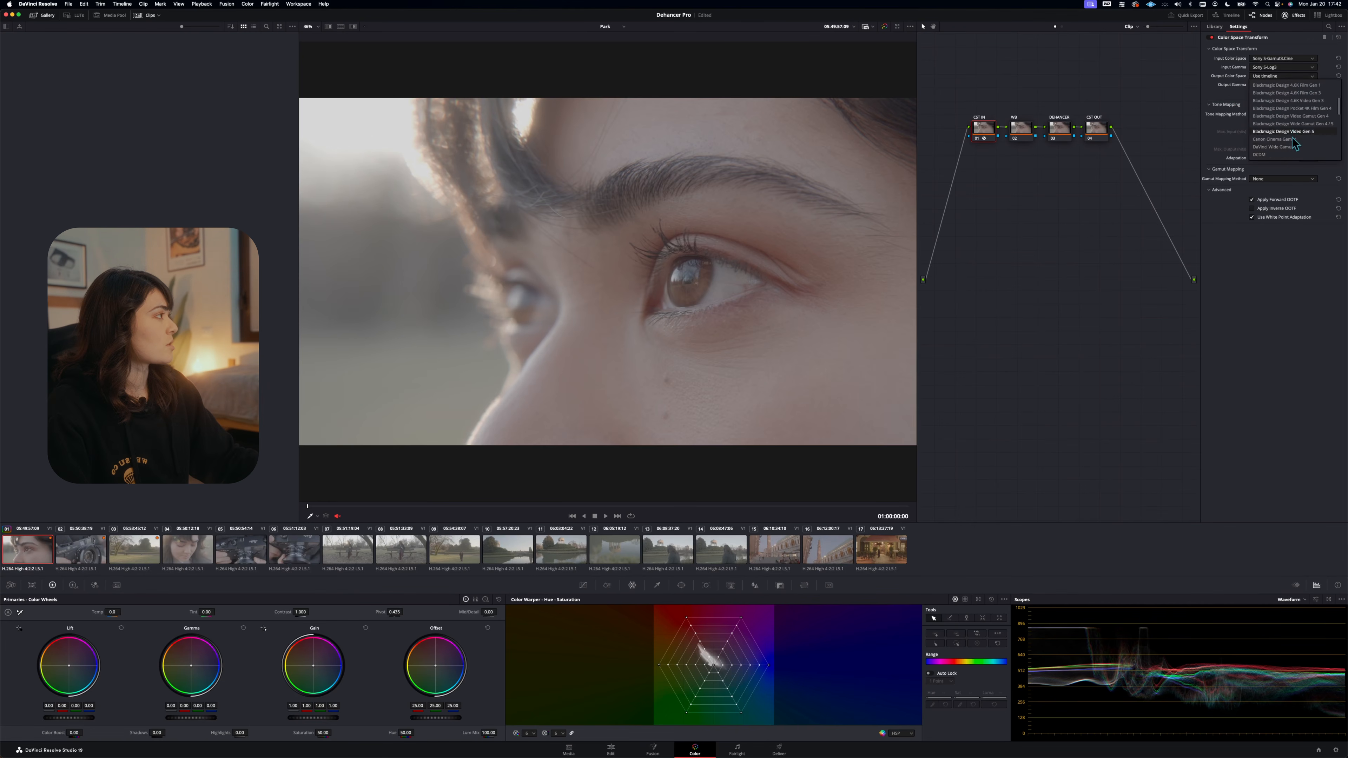
{"action": "left_click", "coordinate": [1290, 147]}
{"action": "left_click", "coordinate": [1288, 83]}
{"action": "scroll", "coordinate": [1291, 96], "scroll_direction": "down", "scroll_amount": 2}
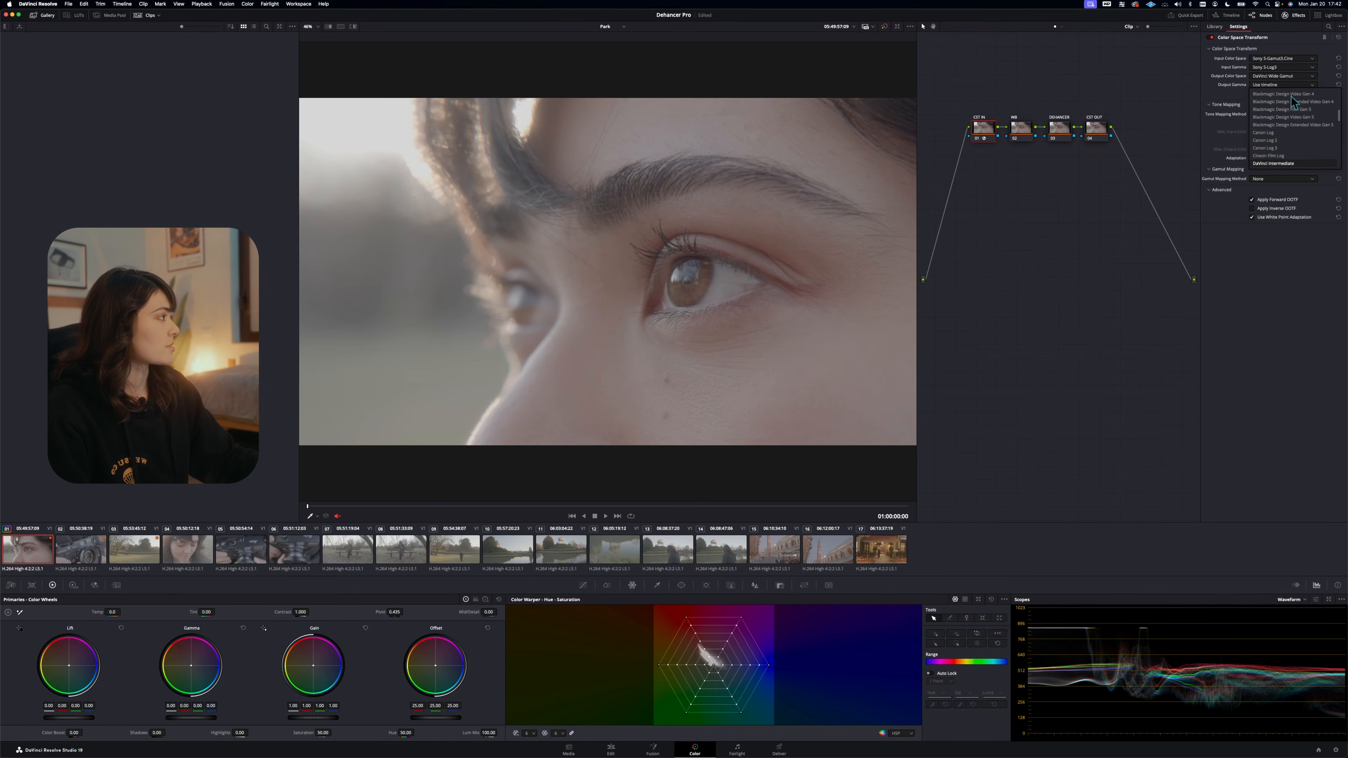
{"action": "left_click", "coordinate": [1288, 161]}
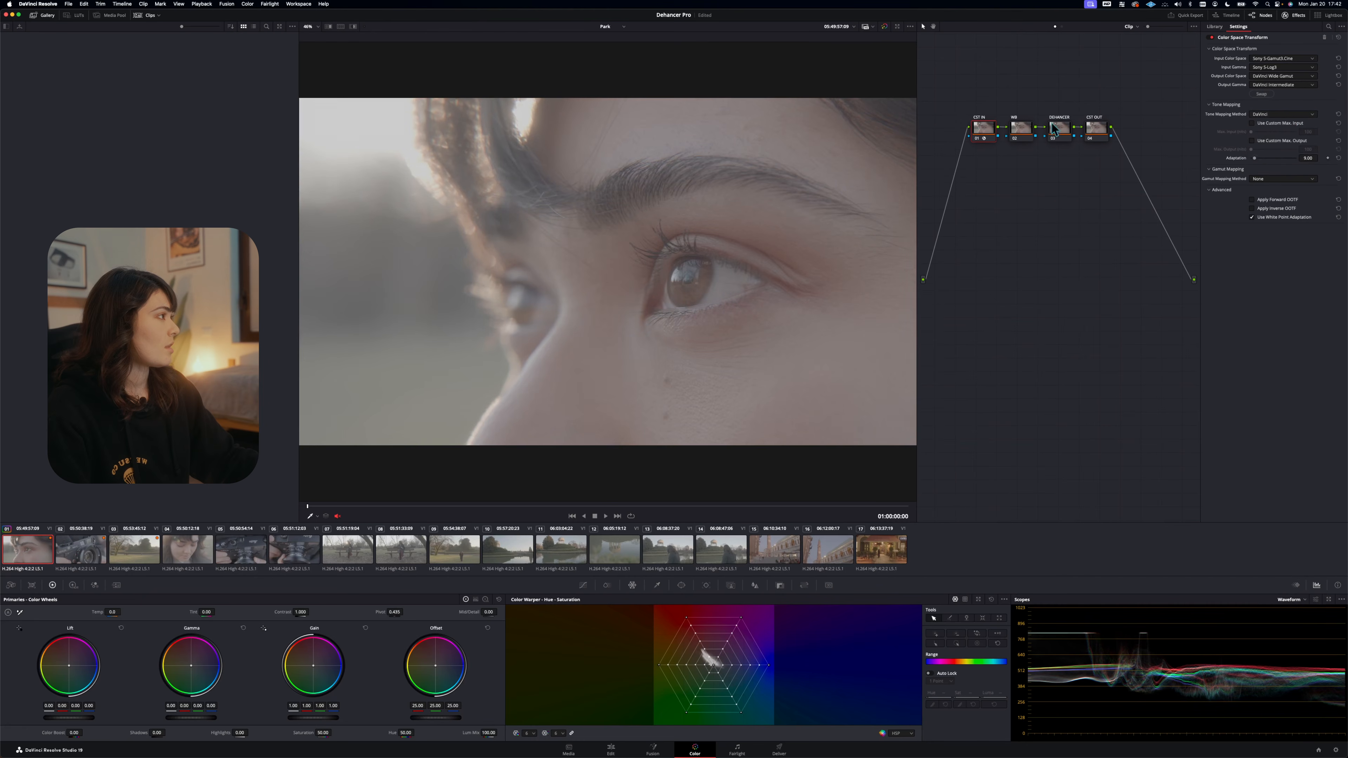
Copy the Color Space Transform from CST IN onto the CST OUT node and swap its input and output settings
{"action": "left_click_drag", "start_coordinate": [979, 129], "coordinate": [1097, 126]}
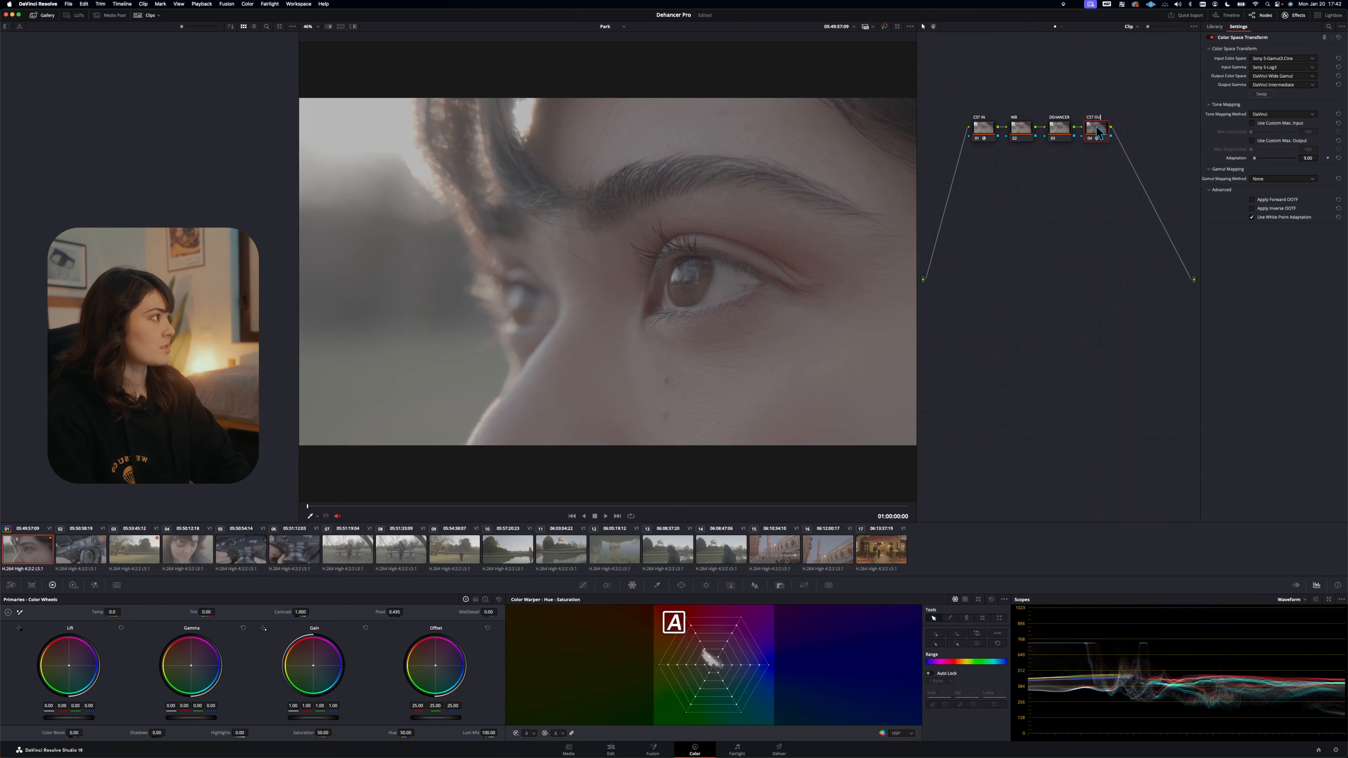
{"action": "left_click", "coordinate": [1262, 94]}
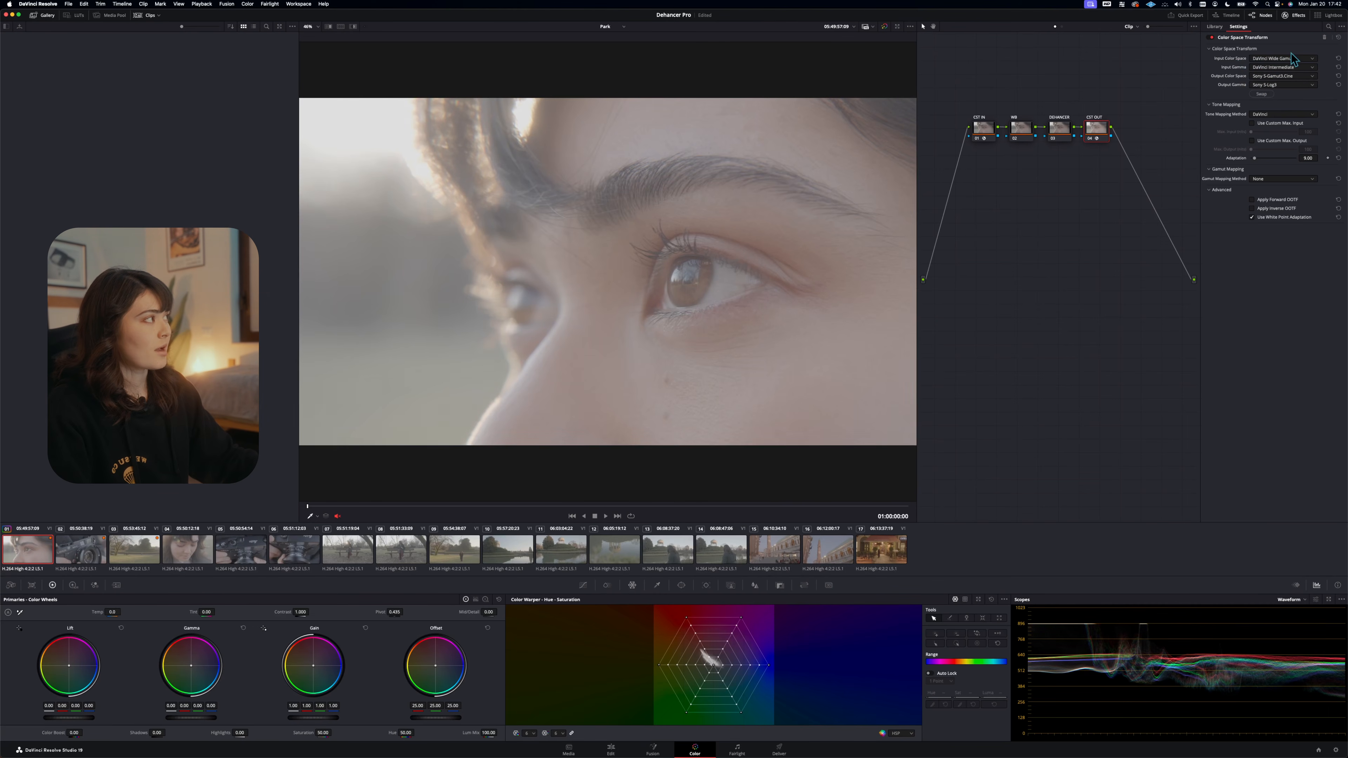
Set the CST OUT transform's output color space to Rec.709 and its output gamma to Gamma 2.4
{"action": "left_click", "coordinate": [1290, 77]}
{"action": "left_click", "coordinate": [1290, 85]}
{"action": "left_click", "coordinate": [1284, 84]}
{"action": "scroll", "coordinate": [1273, 149], "scroll_direction": "up", "scroll_amount": 5}
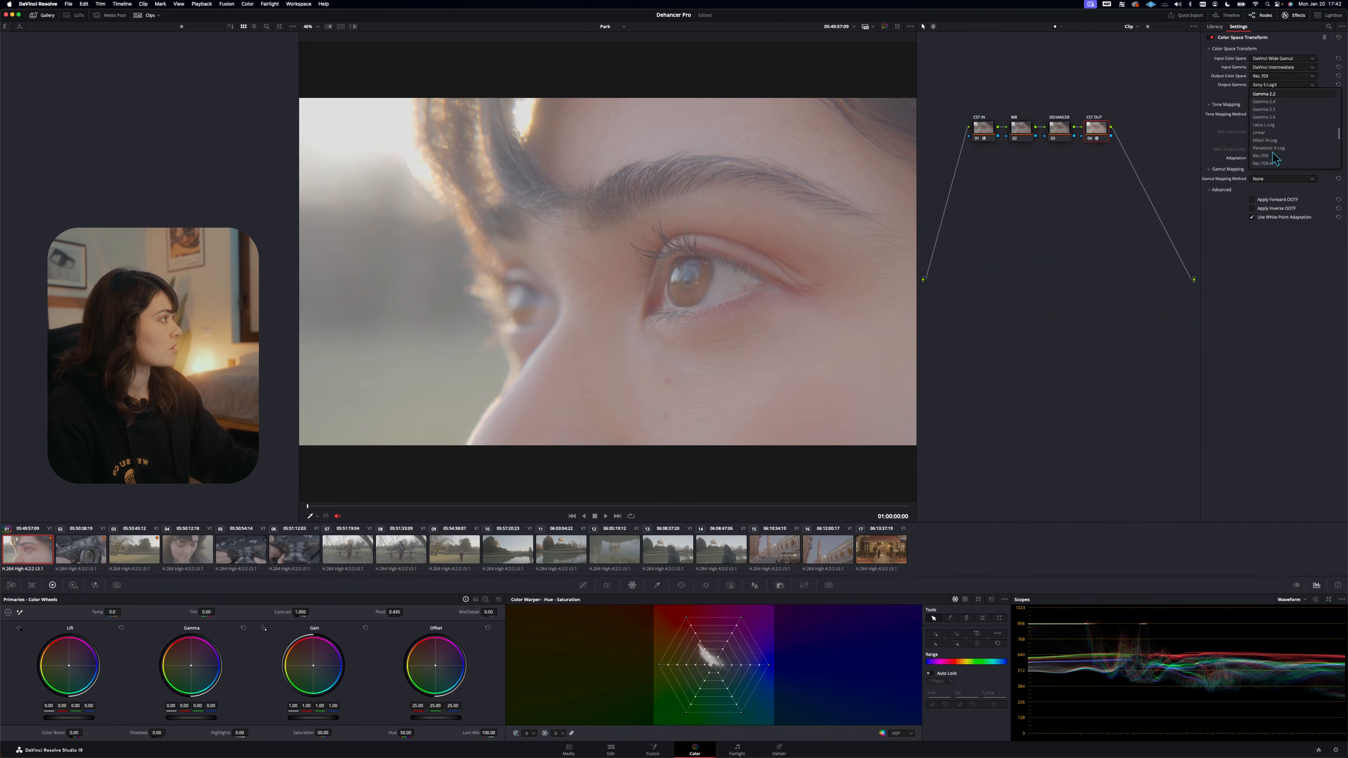
{"action": "left_click", "coordinate": [1276, 102]}
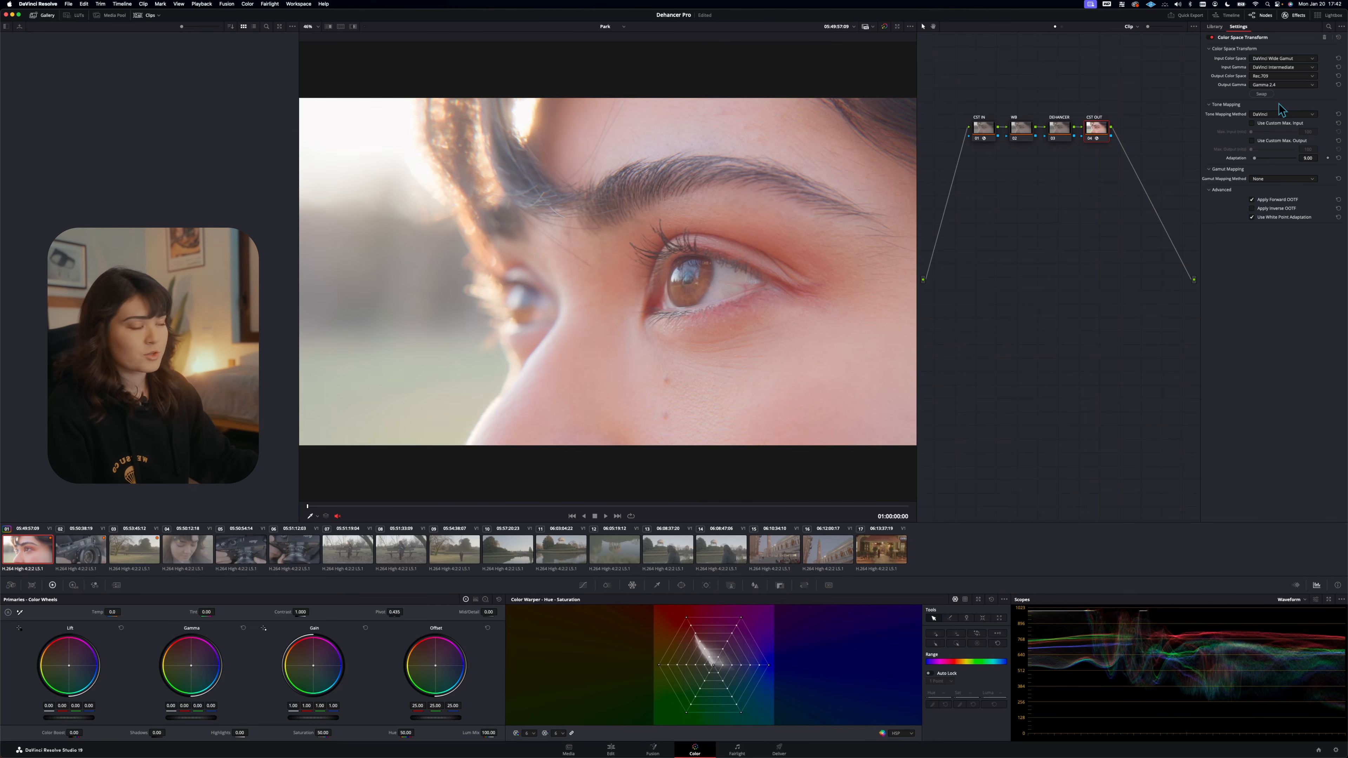
White balance the shot on the WB node by sampling the white of the eye
{"action": "left_click", "coordinate": [1028, 133]}
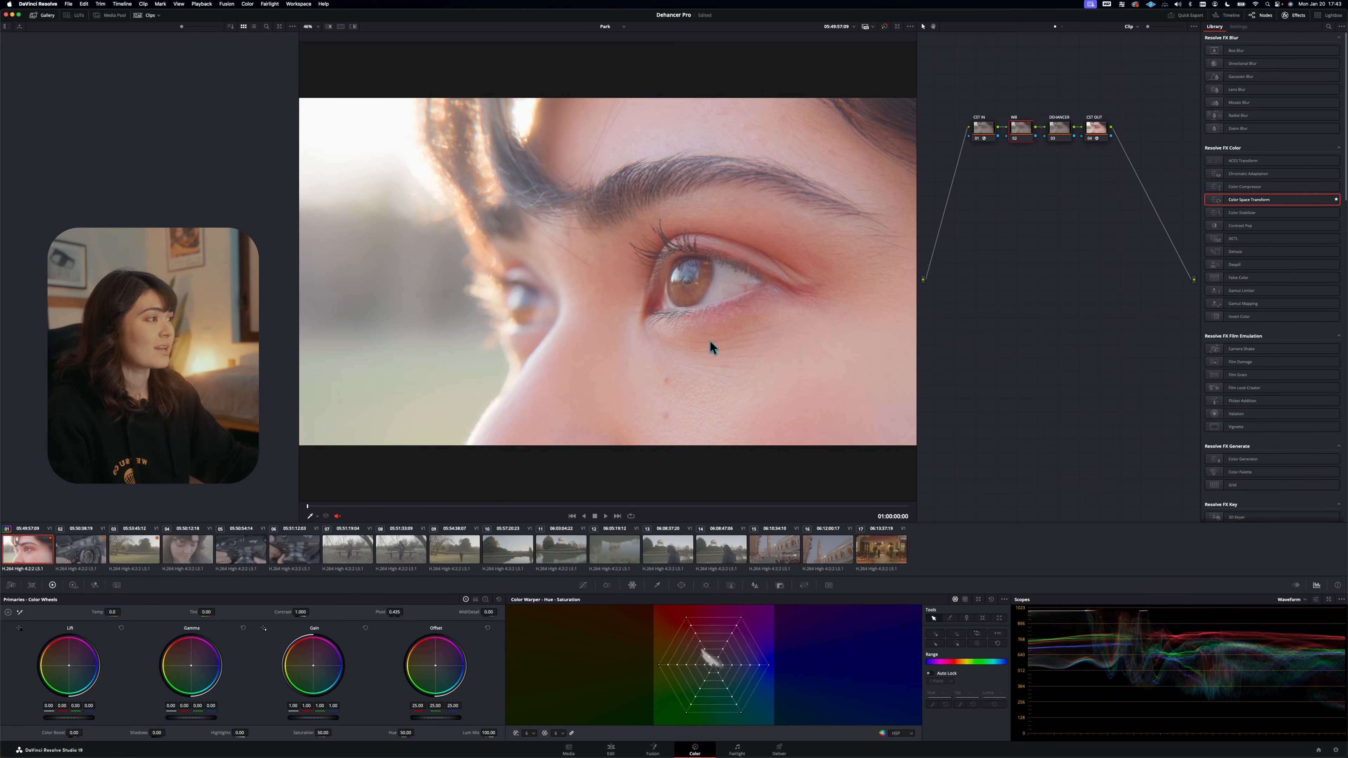
{"action": "left_click", "coordinate": [20, 612]}
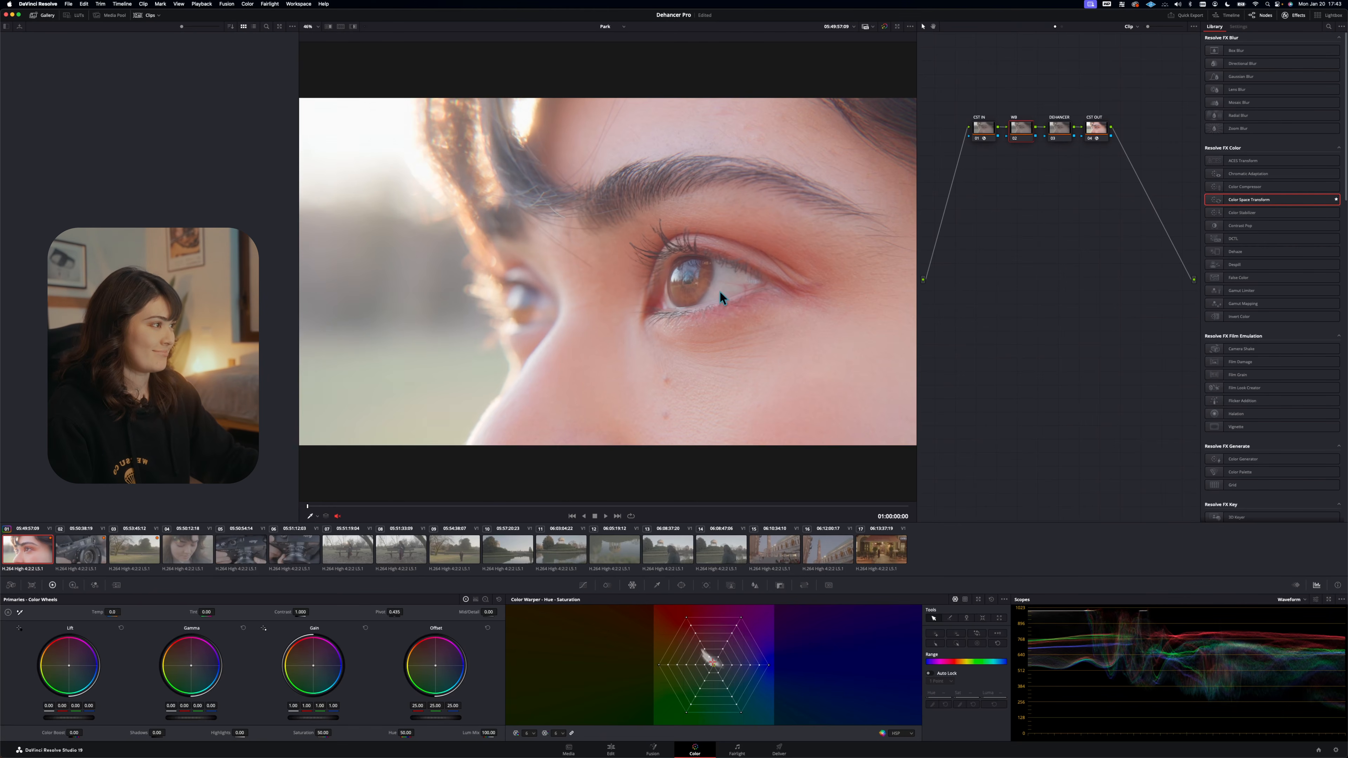
{"action": "left_click", "coordinate": [721, 289]}
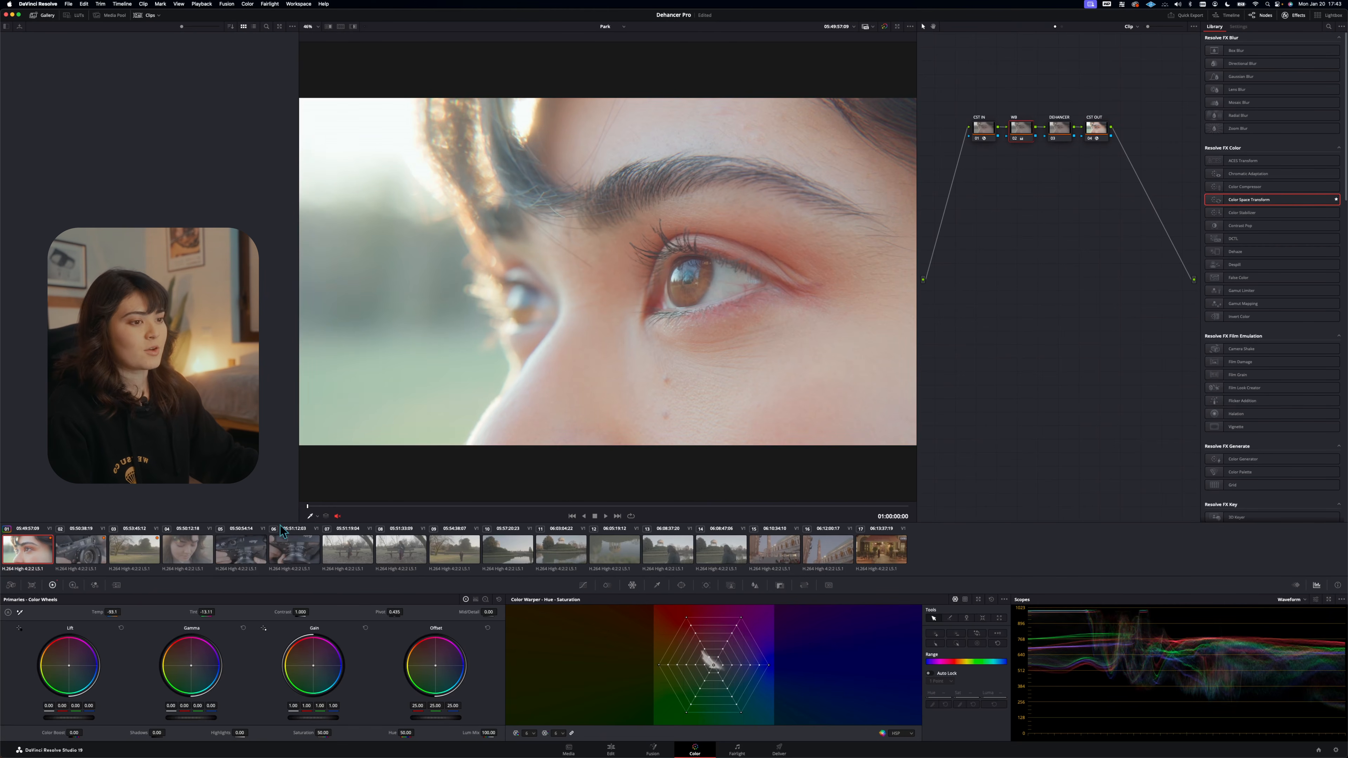
Fine-tune the WB node by setting tint to -7.61 and warming the temperature, and compare with the node off and on
{"action": "left_click_drag", "start_coordinate": [207, 611], "coordinate": [217, 612]}
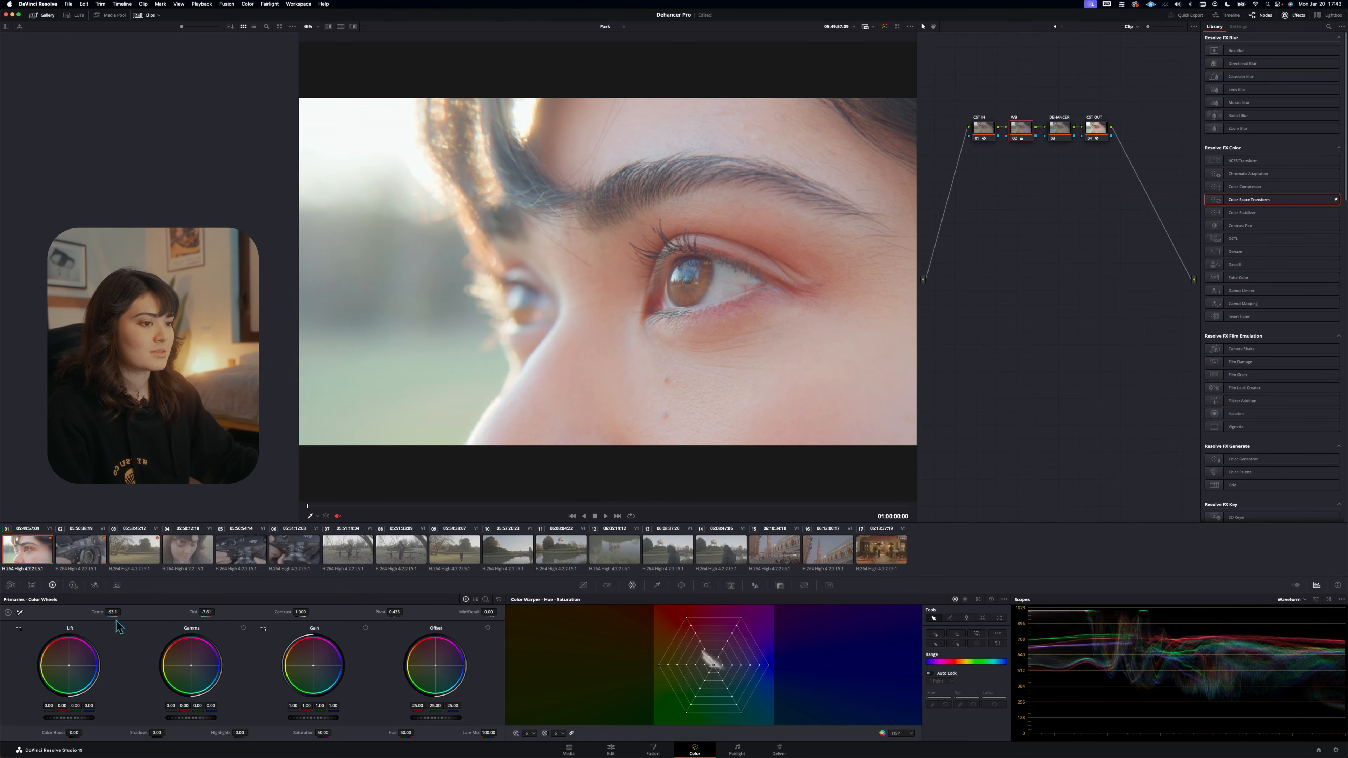
{"action": "left_click_drag", "start_coordinate": [112, 612], "coordinate": [123, 612]}
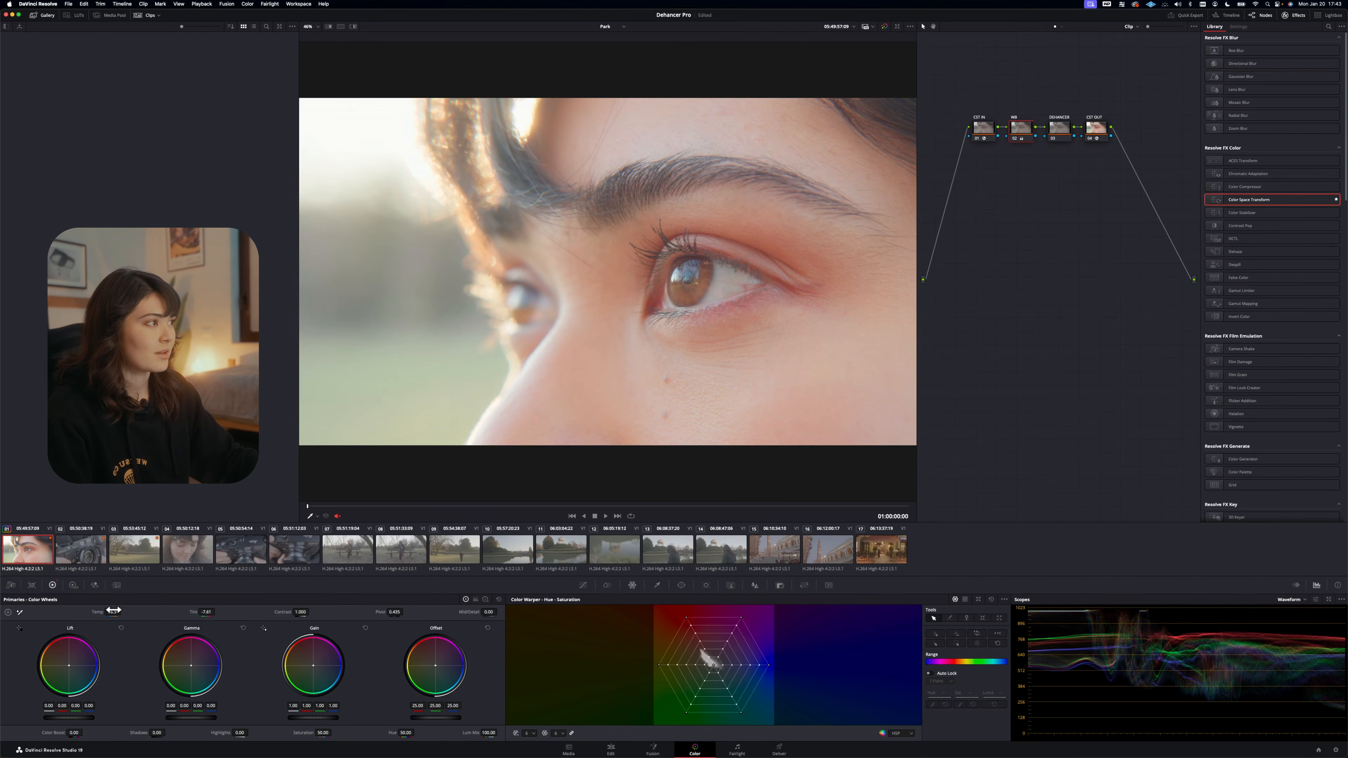
{"action": "key", "text": "ctrl+d"}
{"action": "key", "text": "ctrl+d"}
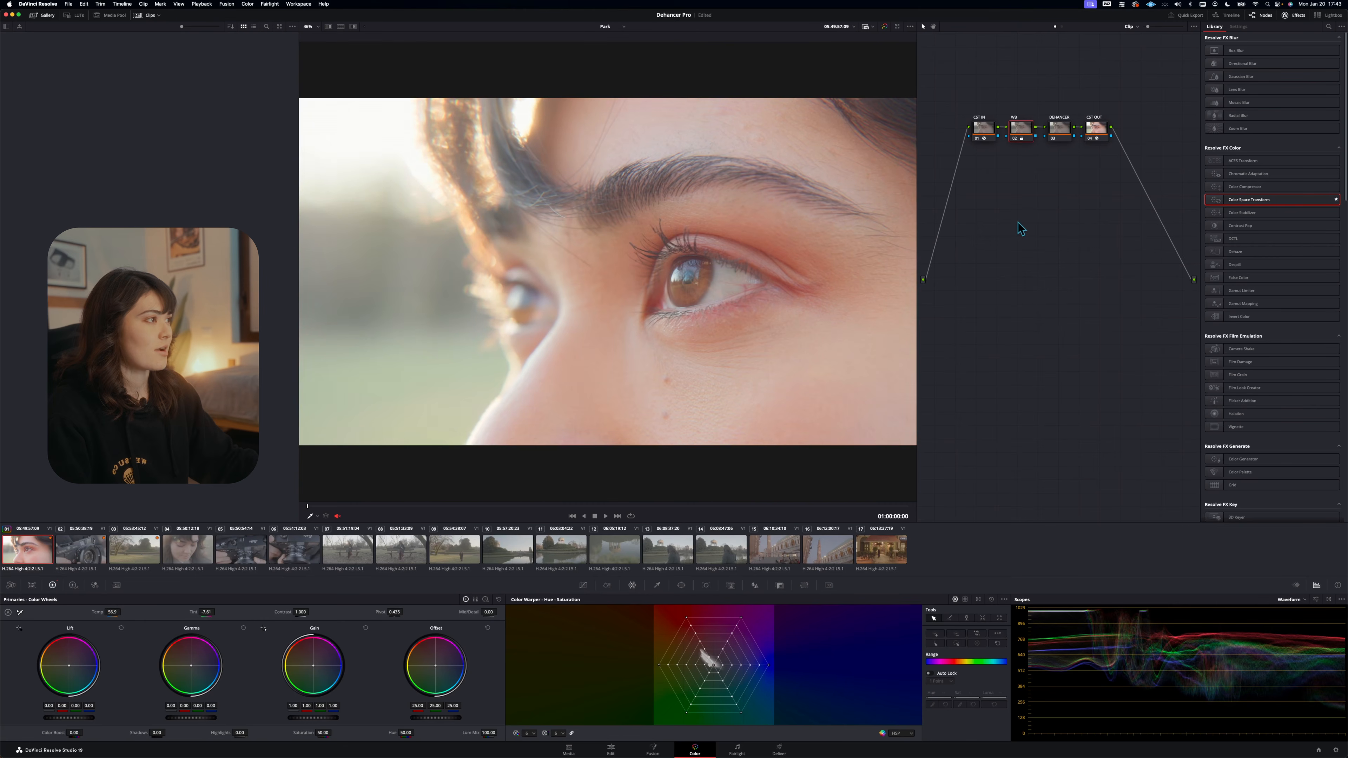
Apply the Dehancer Pro film emulation effect to the DEHANCER node
{"action": "left_click", "coordinate": [1055, 131]}
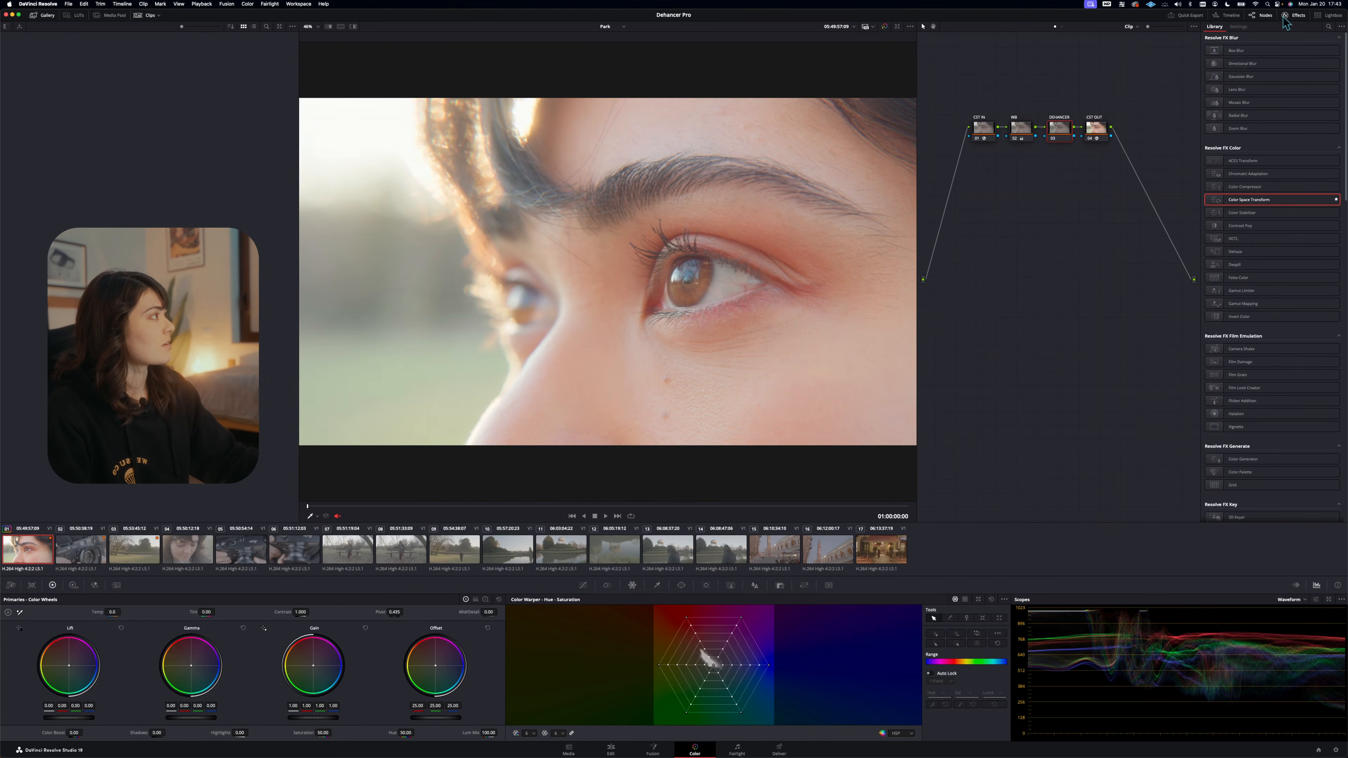
{"action": "scroll", "coordinate": [1287, 140], "scroll_direction": "down", "scroll_amount": 15}
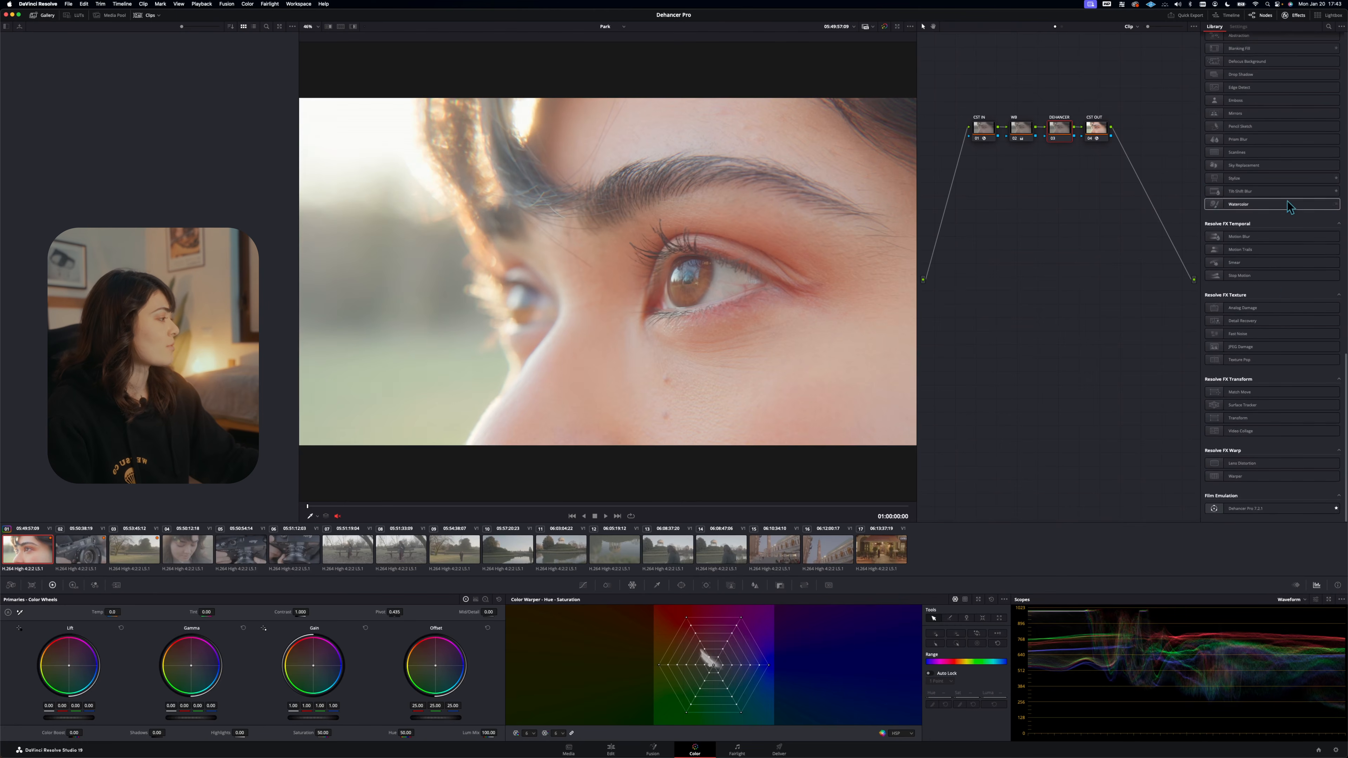
{"action": "left_click_drag", "start_coordinate": [1221, 511], "coordinate": [1062, 133]}
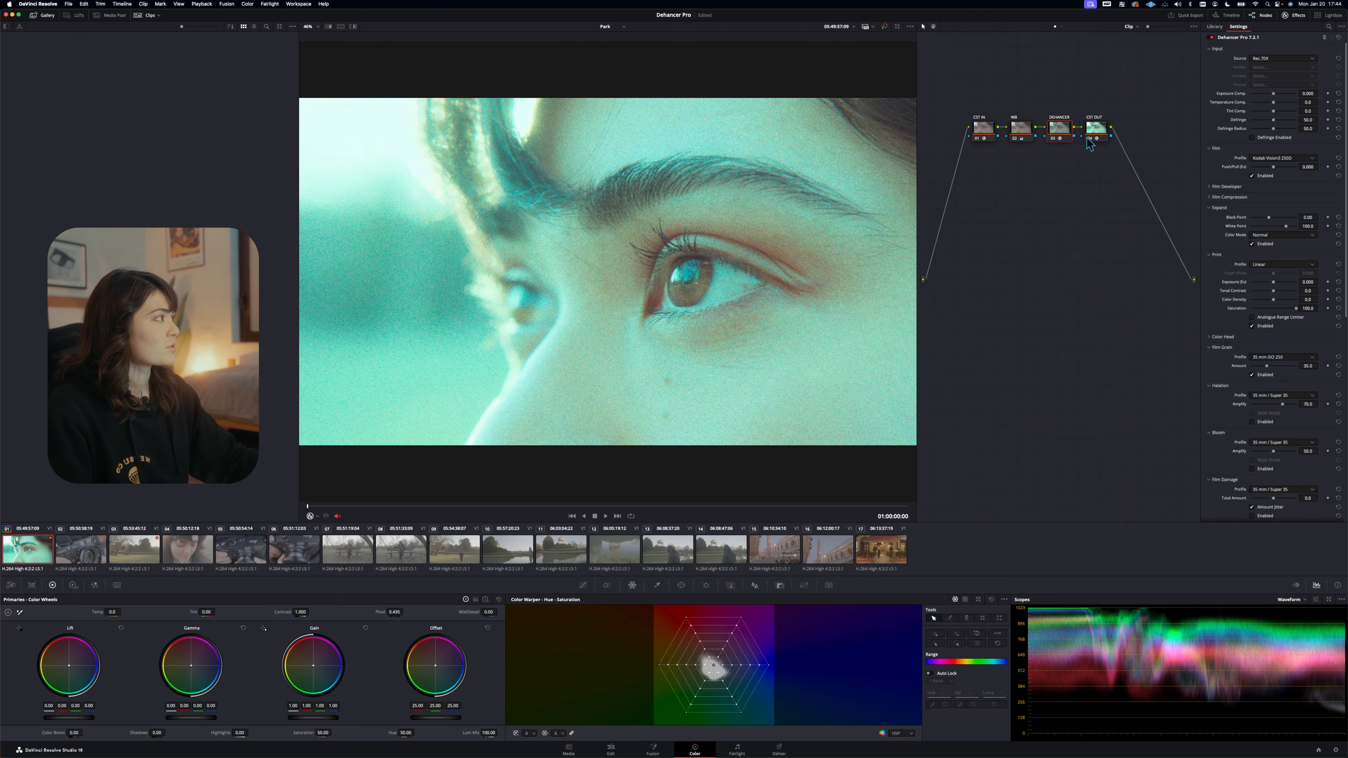
Disable all of Dehancer Pro's tools and set its processing quality to High - slow
{"action": "scroll", "coordinate": [1287, 247], "scroll_direction": "down", "scroll_amount": 10}
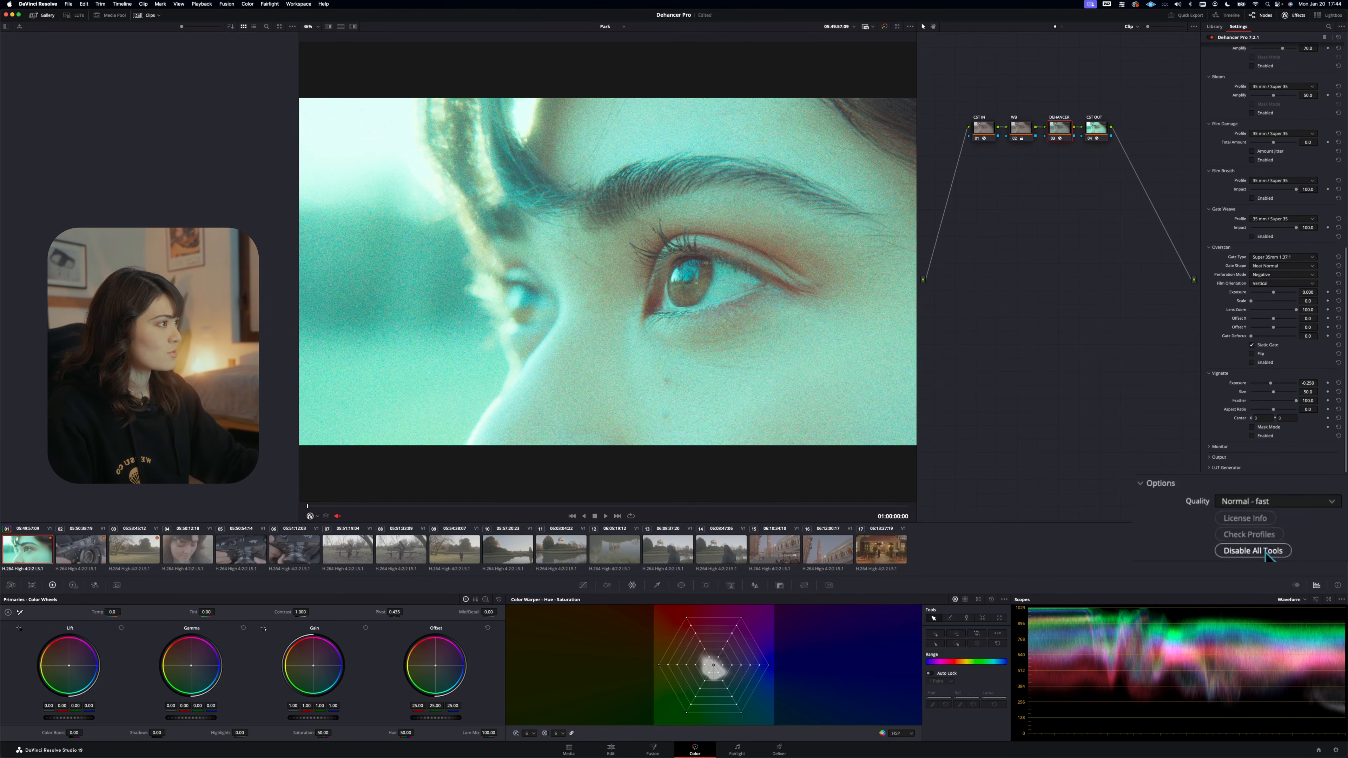
{"action": "left_click", "coordinate": [1267, 554]}
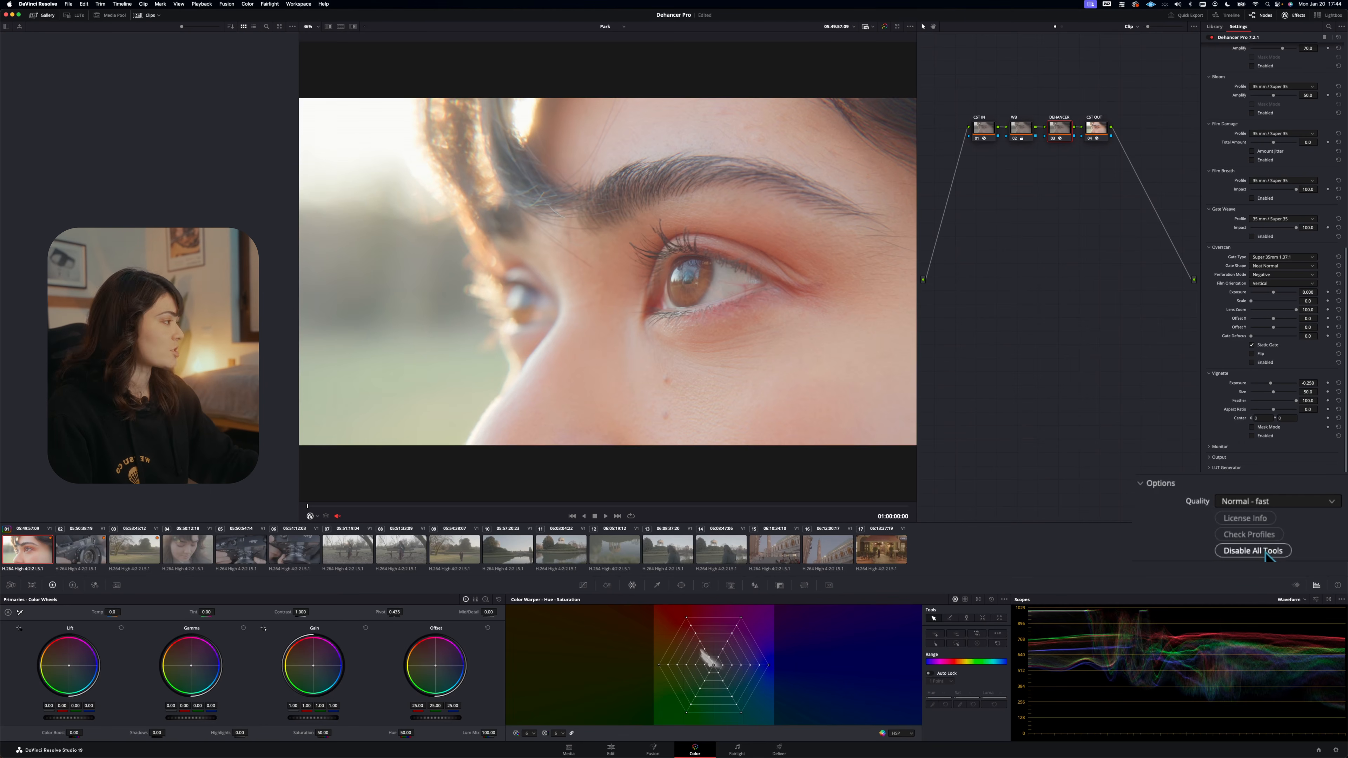
{"action": "left_click", "coordinate": [1280, 503]}
{"action": "left_click", "coordinate": [1276, 532]}
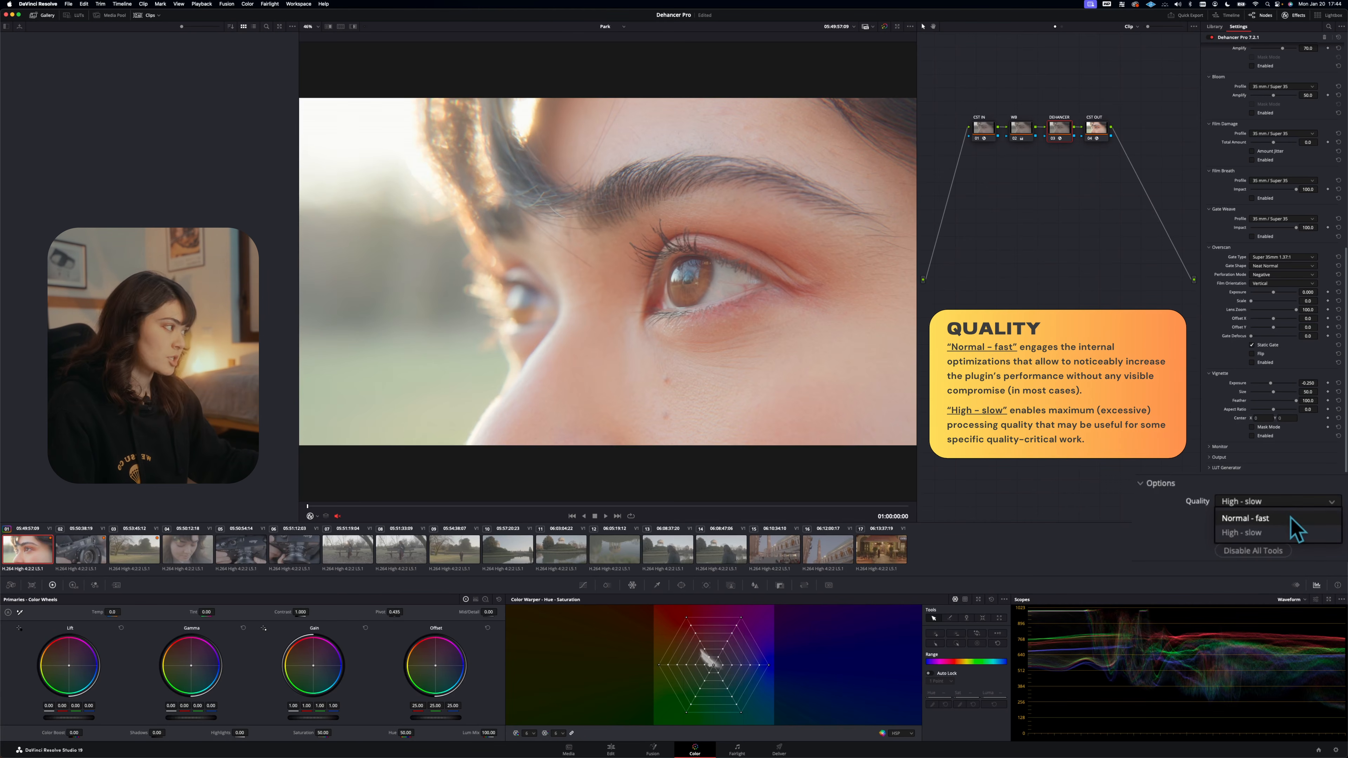
Set Dehancer Pro's processing quality to Normal - fast, and collapse all tool groups except Input
{"action": "left_click", "coordinate": [1293, 518]}
{"action": "scroll", "coordinate": [1292, 508], "scroll_direction": "up", "scroll_amount": 10}
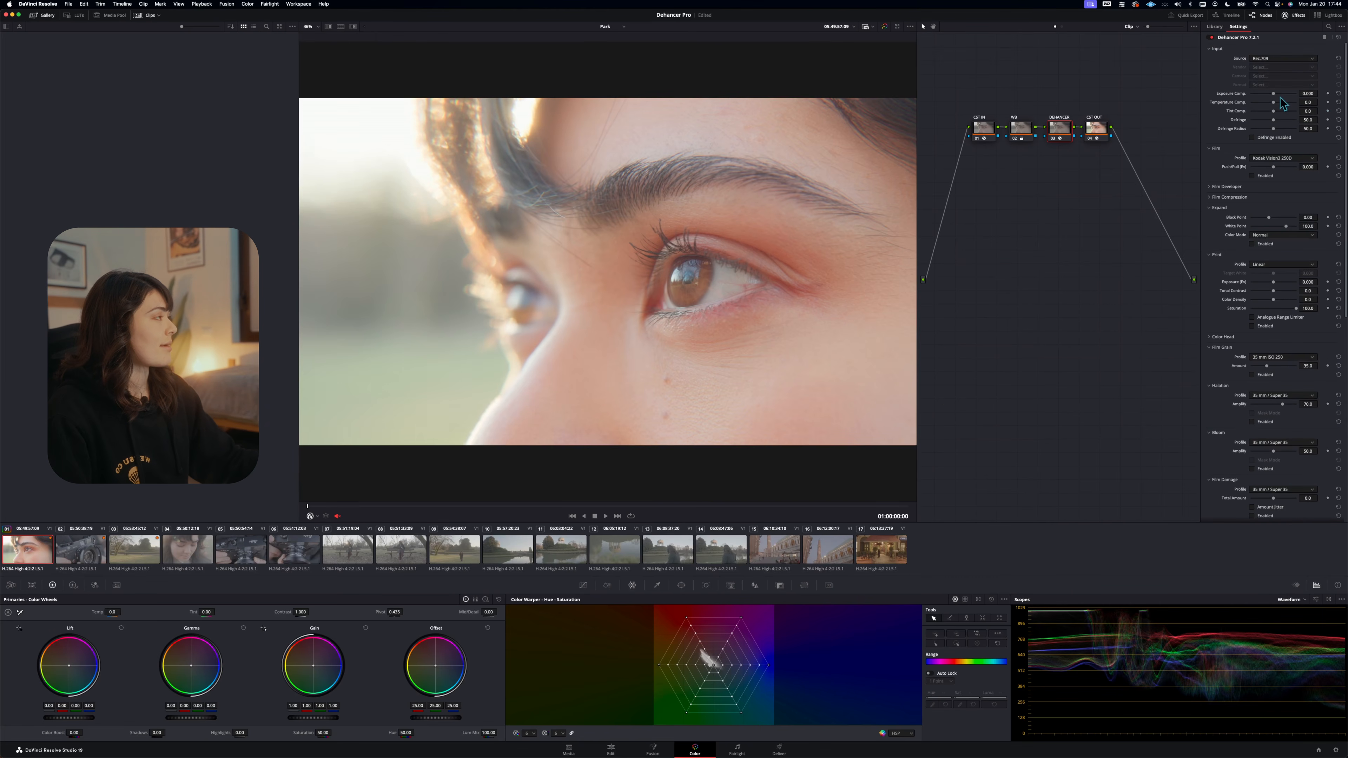
{"action": "left_click", "coordinate": [1216, 150], "text": "alt"}
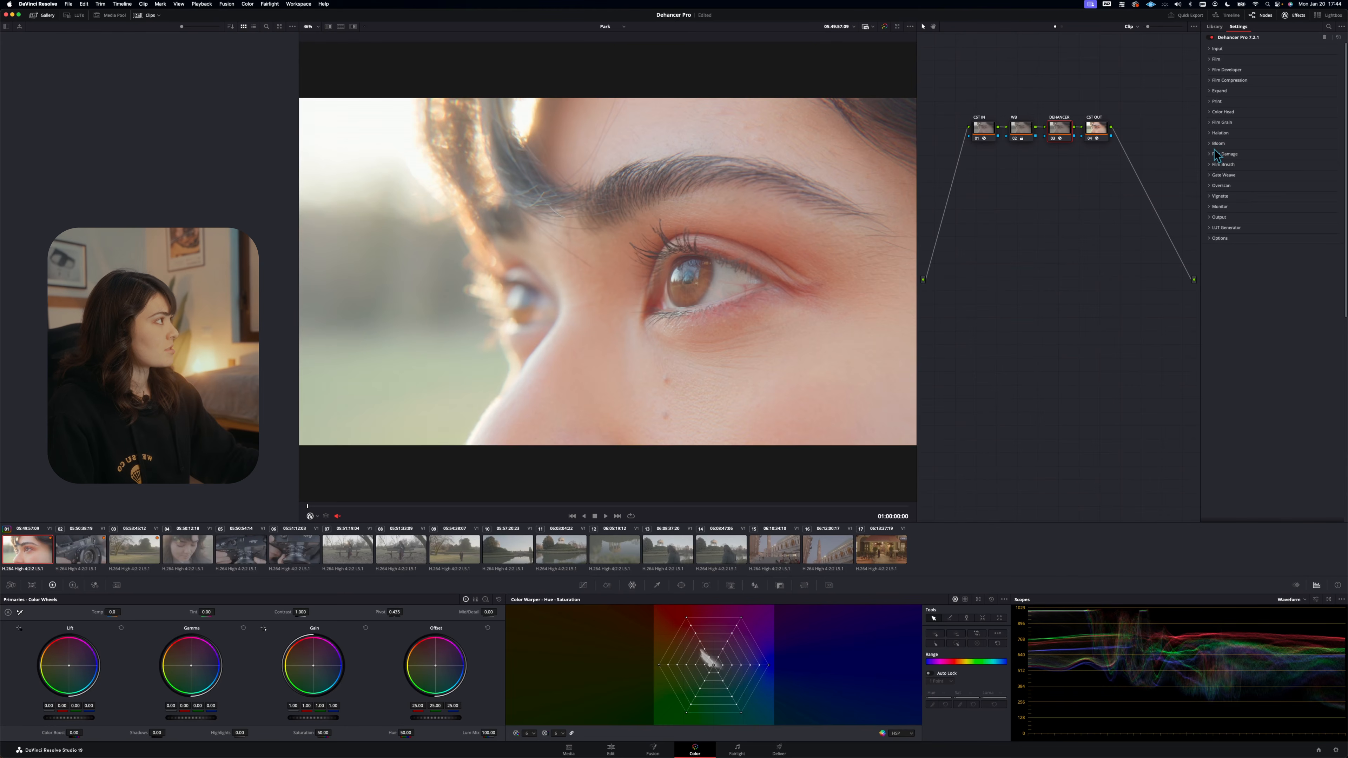
{"action": "left_click", "coordinate": [1217, 48]}
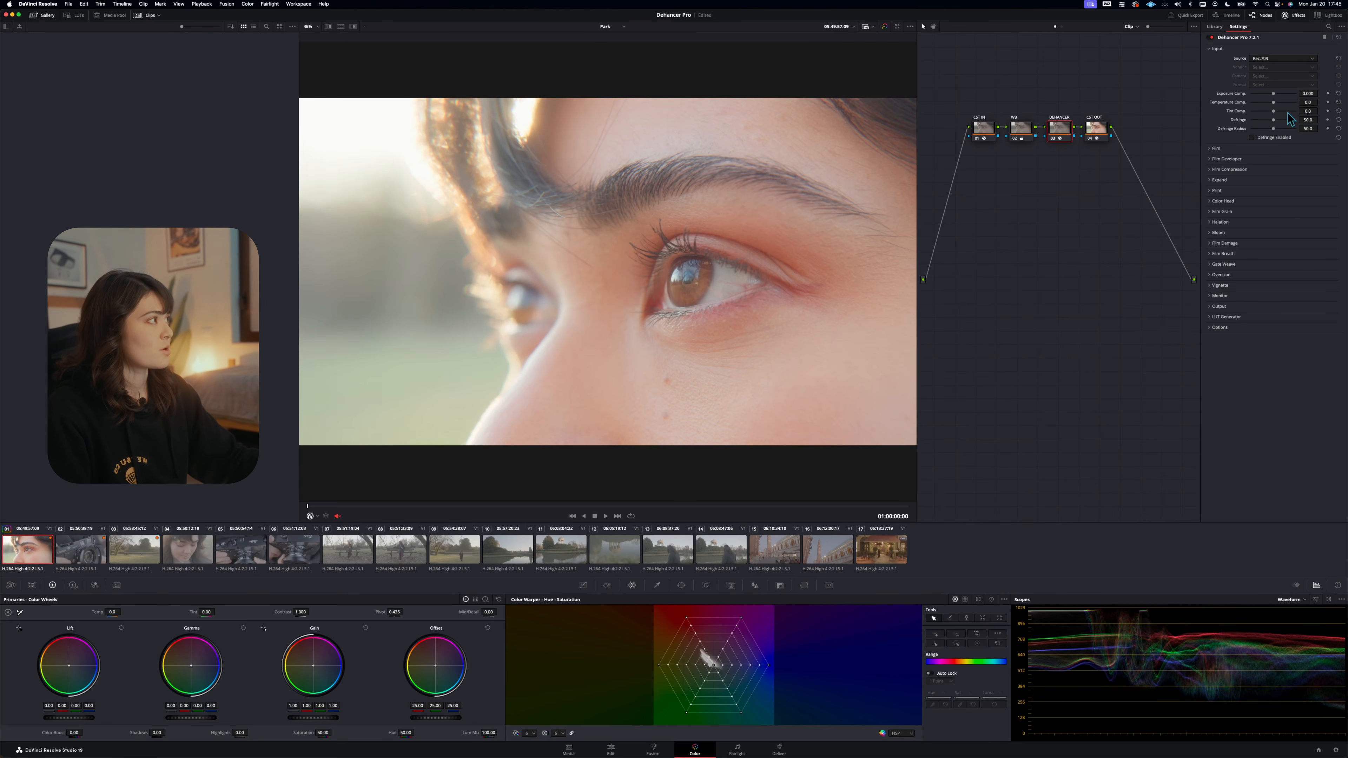
Disable the CST OUT and CST IN nodes and select the DEHANCER node
{"action": "left_click", "coordinate": [1092, 136]}
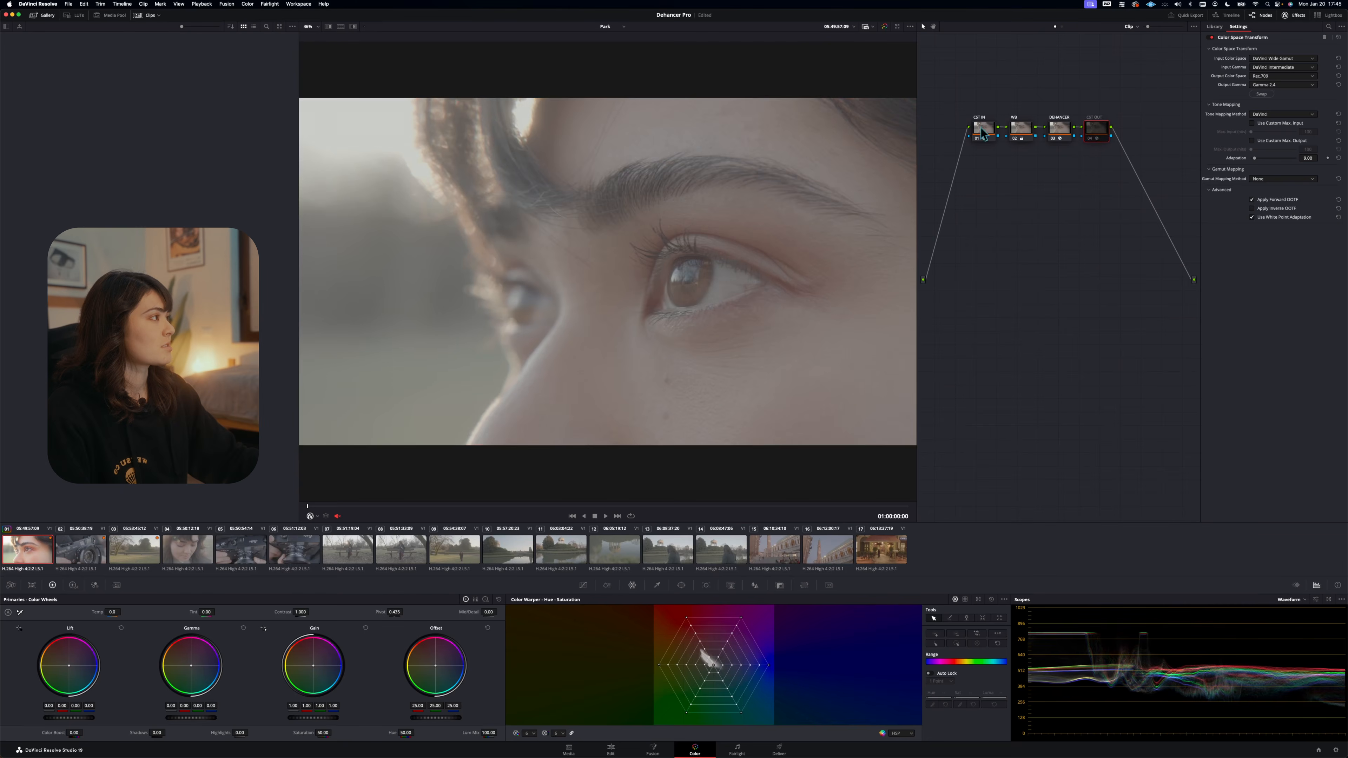
{"action": "key", "text": "ctrl+d"}
{"action": "left_click", "coordinate": [1060, 128]}
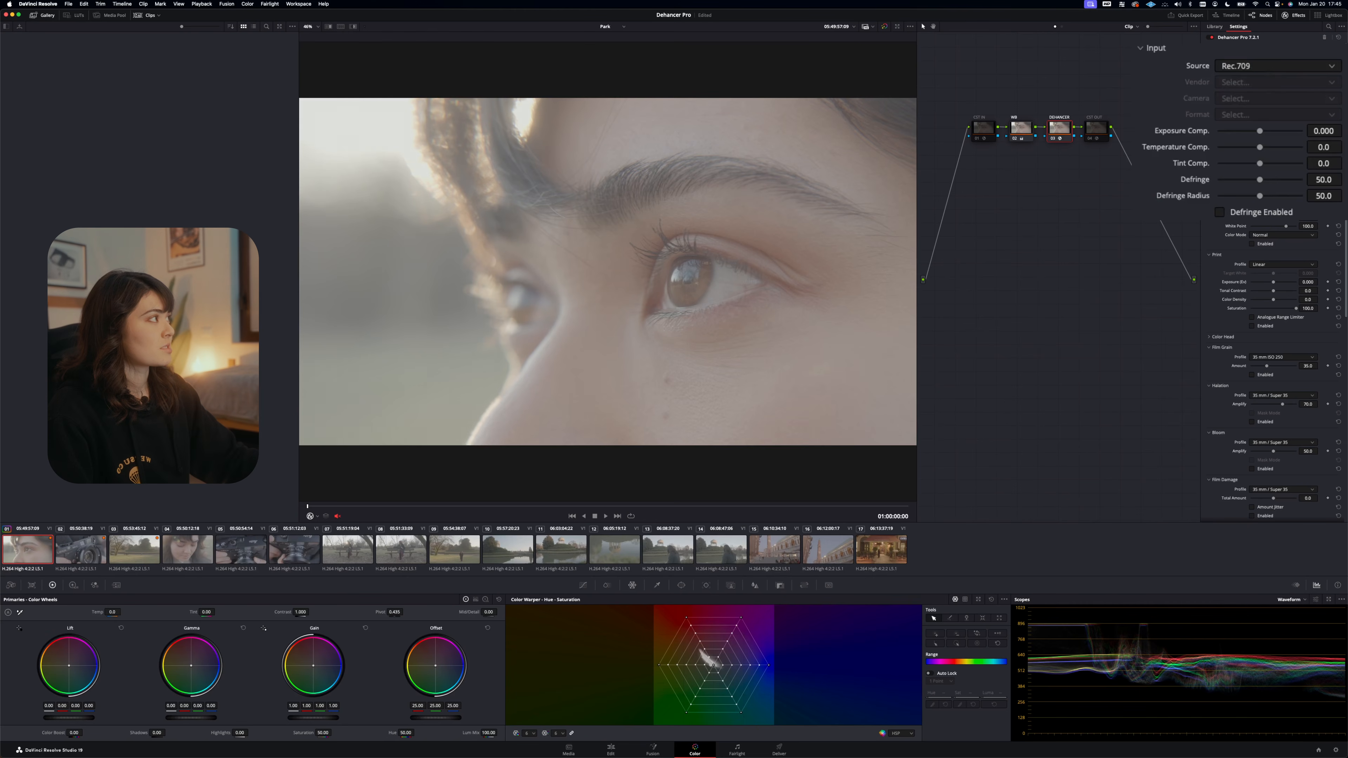
Set Dehancer's input source to Choose Camera with Sony, Cinema Line FX3 and the S-Log3 S-Gamut3.Cine format
{"action": "left_click", "coordinate": [1296, 70]}
{"action": "left_click", "coordinate": [1278, 174]}
{"action": "left_click", "coordinate": [1251, 83]}
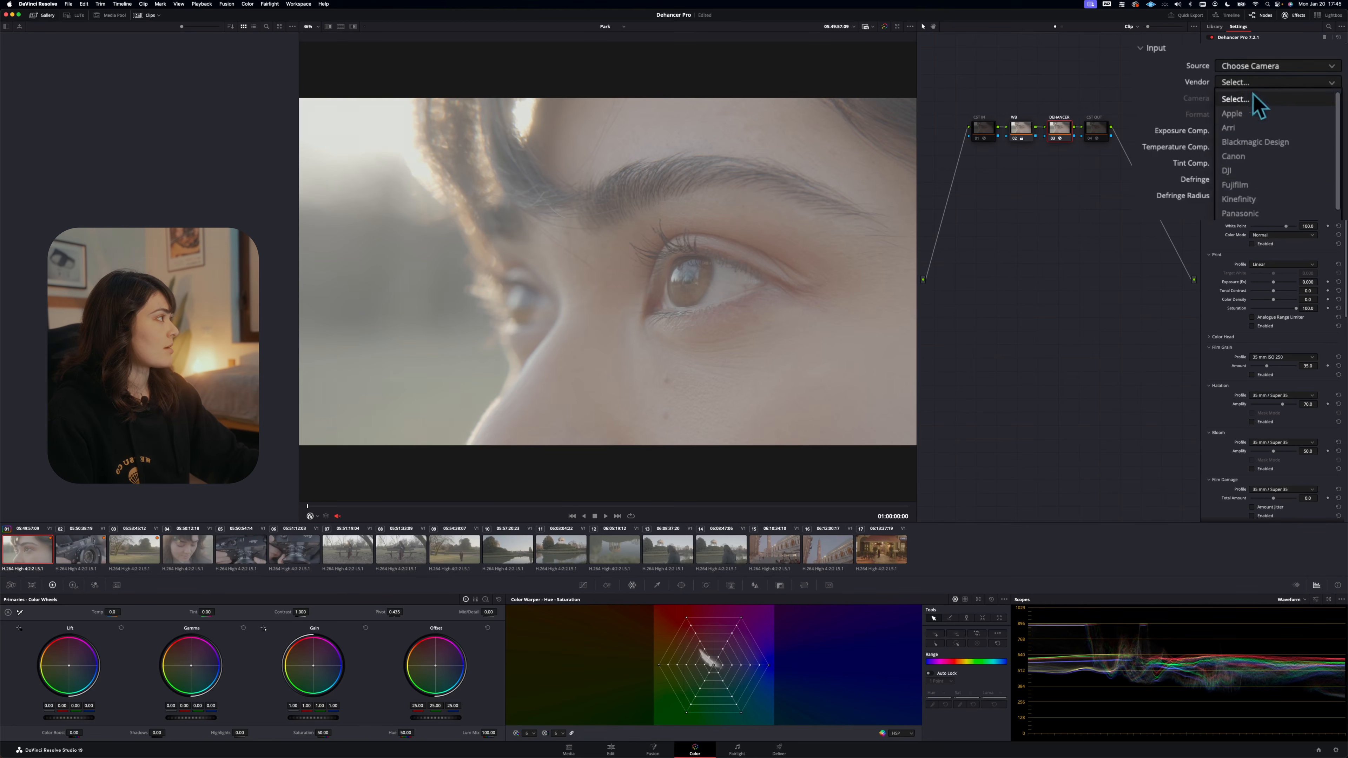
{"action": "left_click", "coordinate": [1279, 213]}
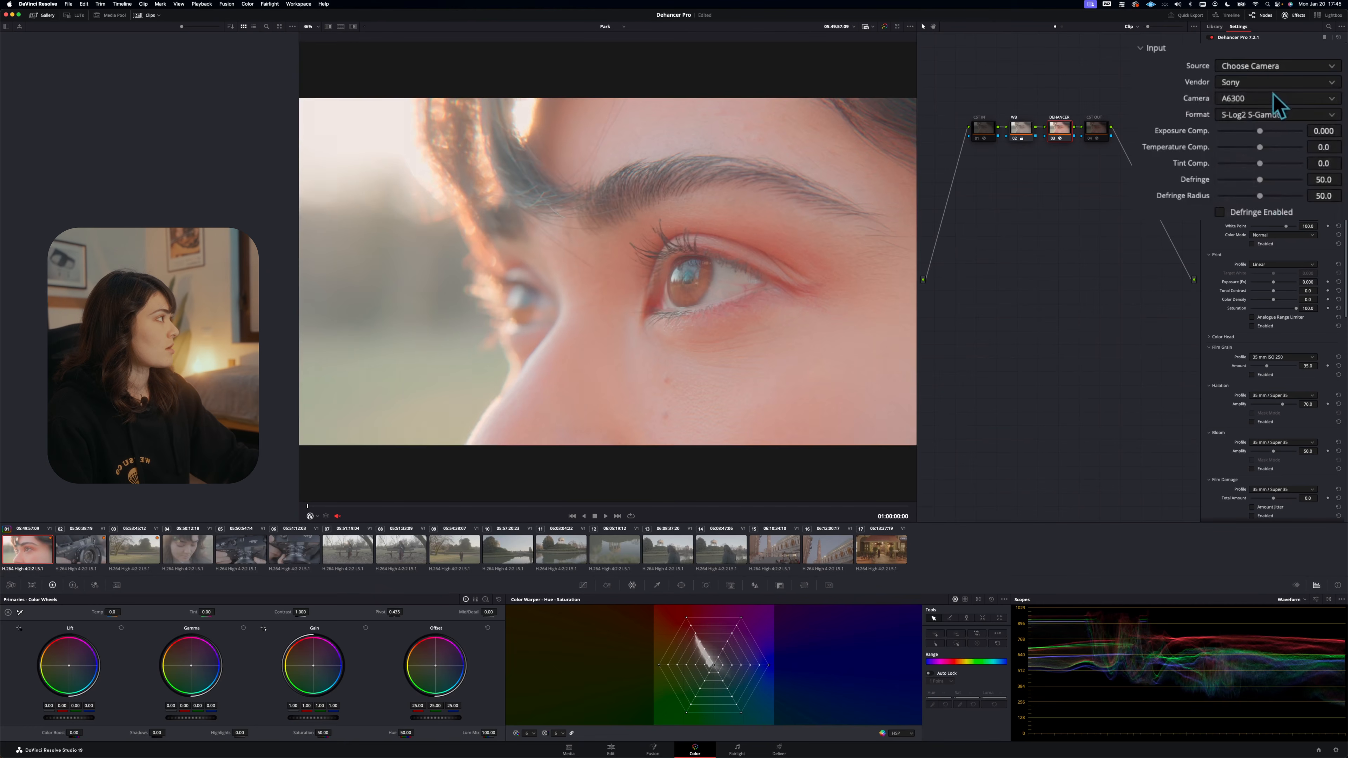
{"action": "left_click", "coordinate": [1275, 98]}
{"action": "scroll", "coordinate": [1277, 107], "scroll_direction": "down", "scroll_amount": 6}
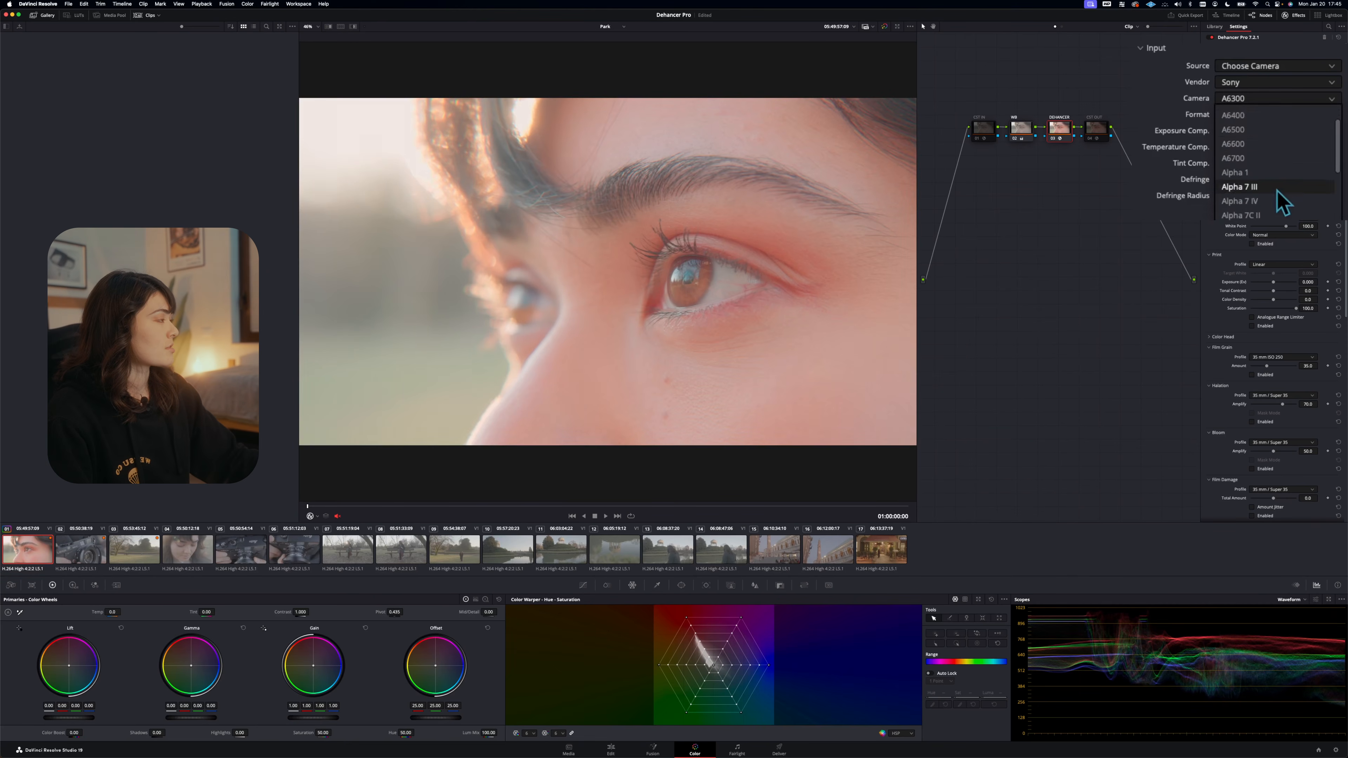
{"action": "left_click", "coordinate": [1292, 190]}
{"action": "left_click", "coordinate": [1267, 116]}
{"action": "left_click", "coordinate": [1279, 161]}
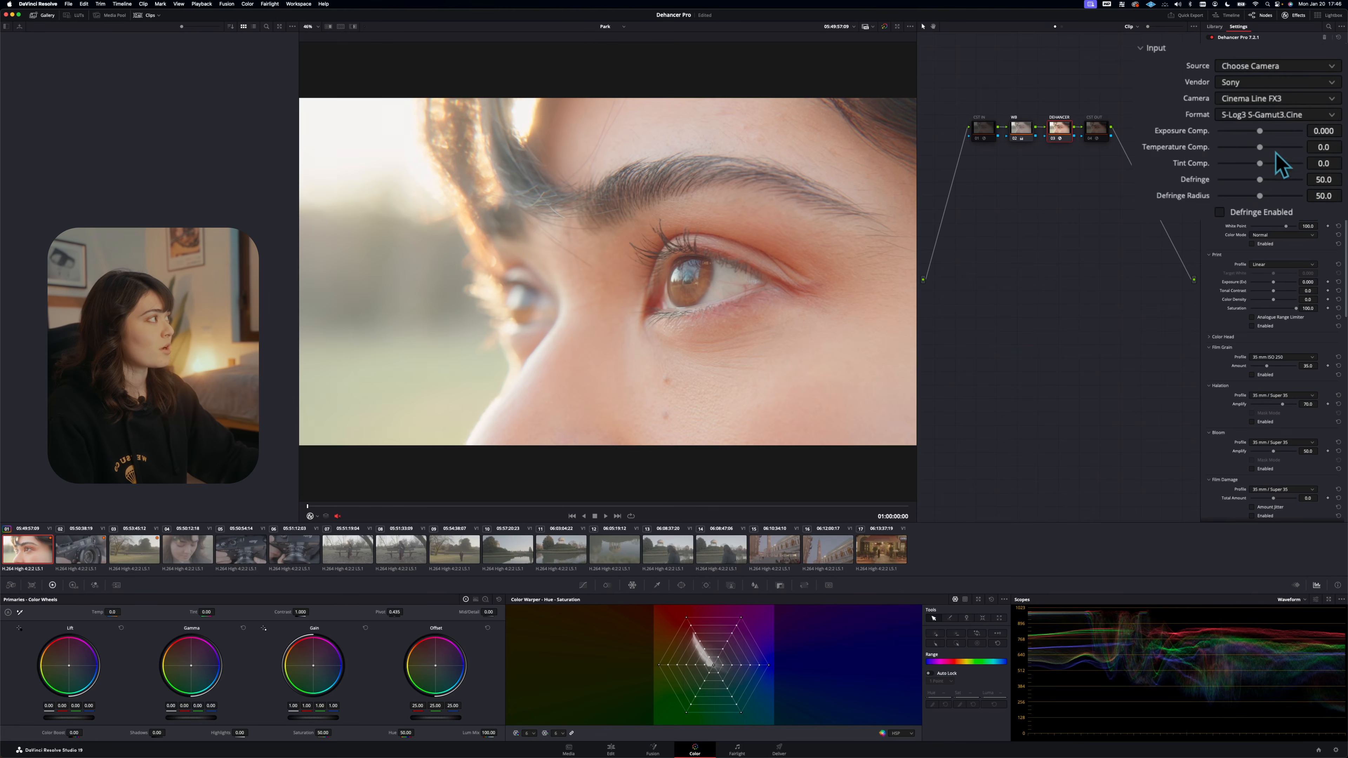
Set Dehancer's input source to DVR WG/Intermediate and re-enable the CST OUT and CST IN nodes
{"action": "left_click", "coordinate": [1284, 58]}
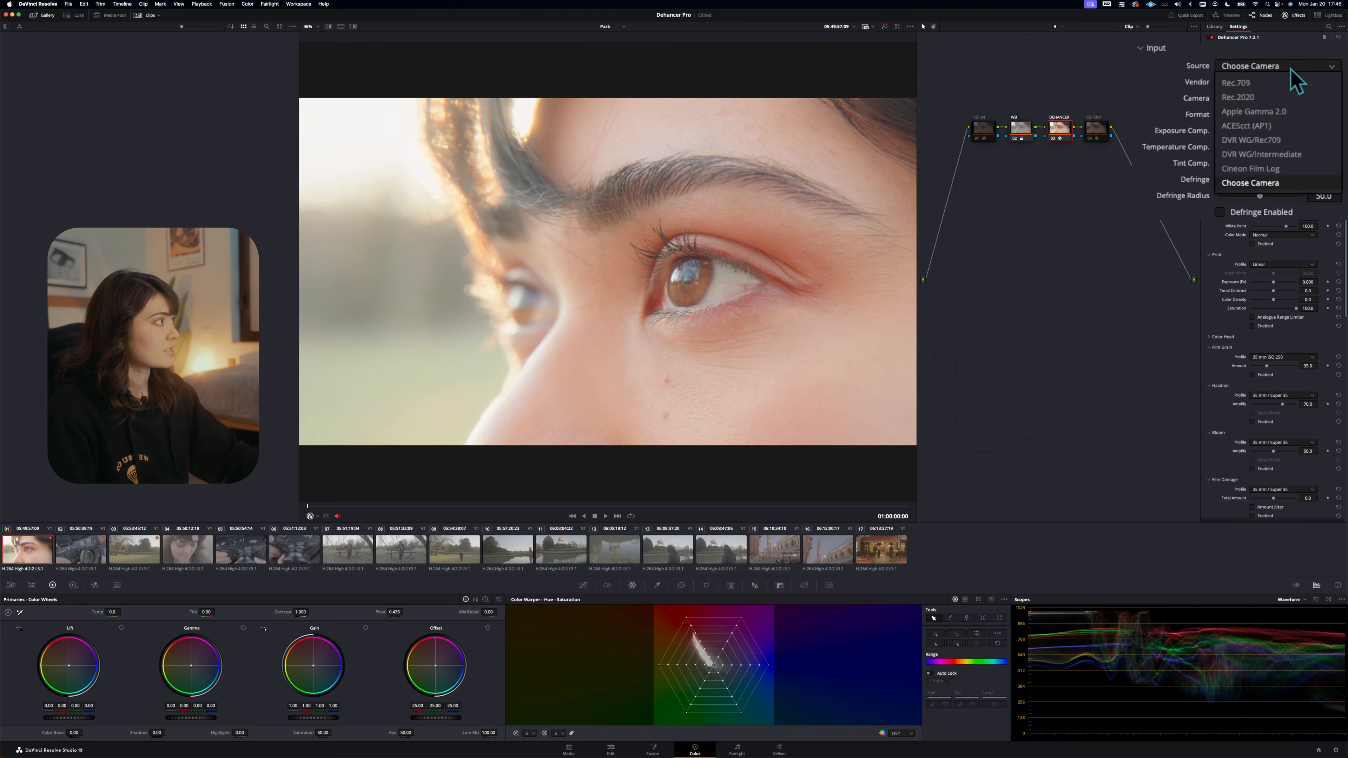
{"action": "left_click", "coordinate": [1286, 155]}
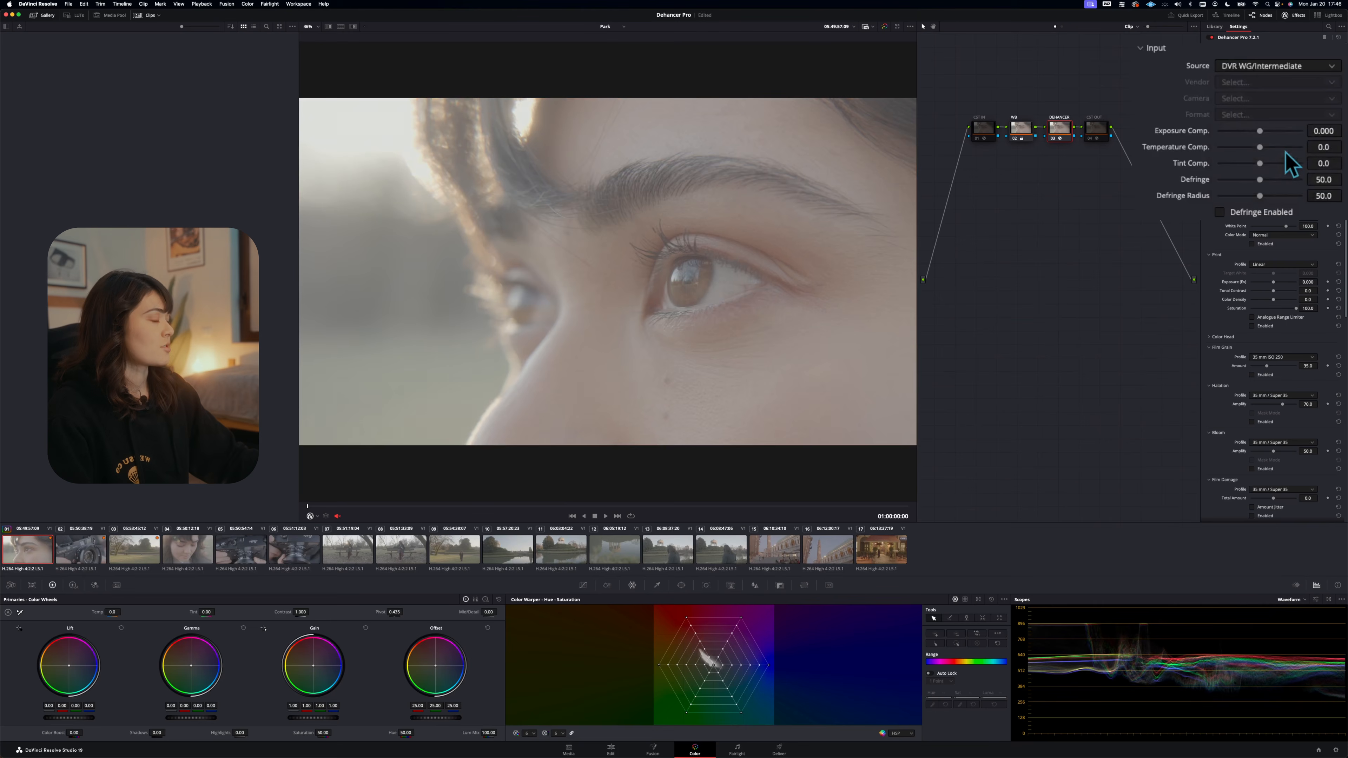
{"action": "left_click", "coordinate": [1105, 126]}
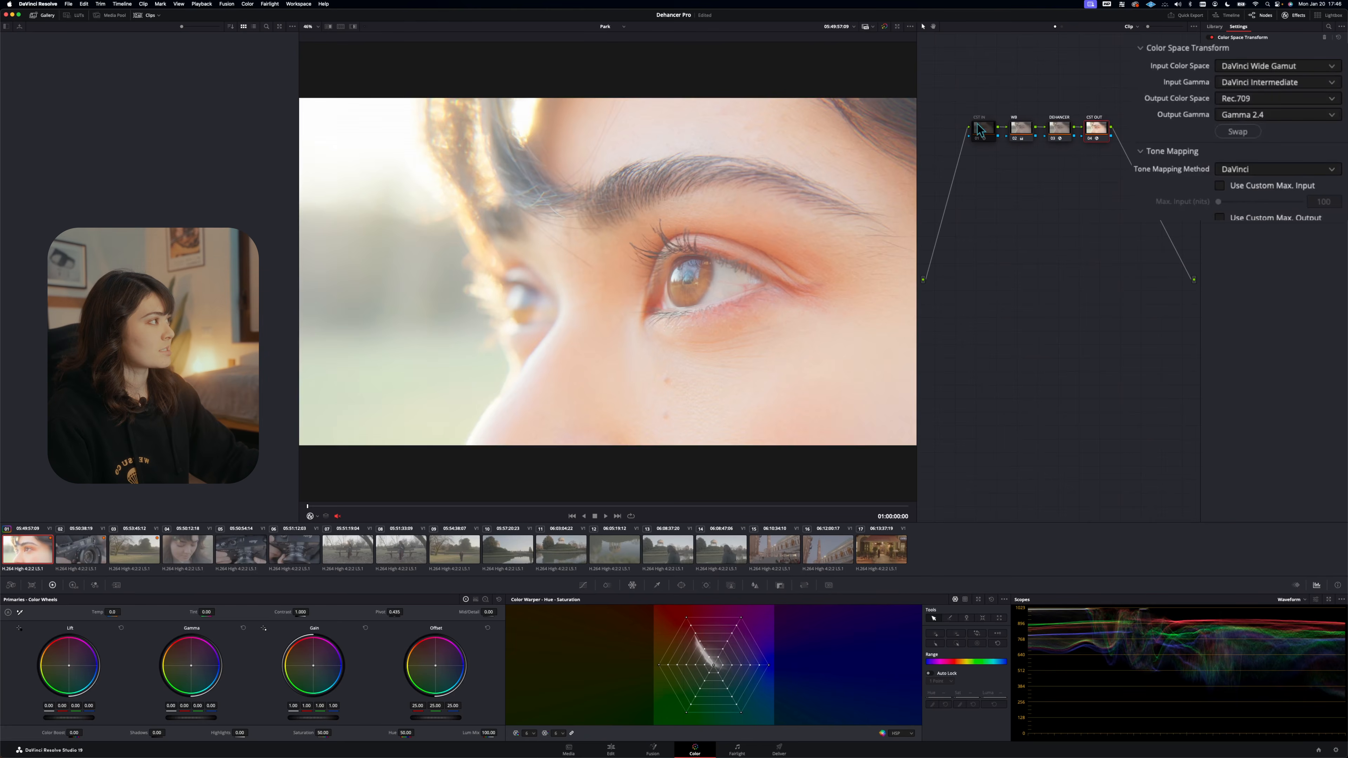
{"action": "left_click", "coordinate": [983, 129]}
{"action": "left_click", "coordinate": [1061, 128]}
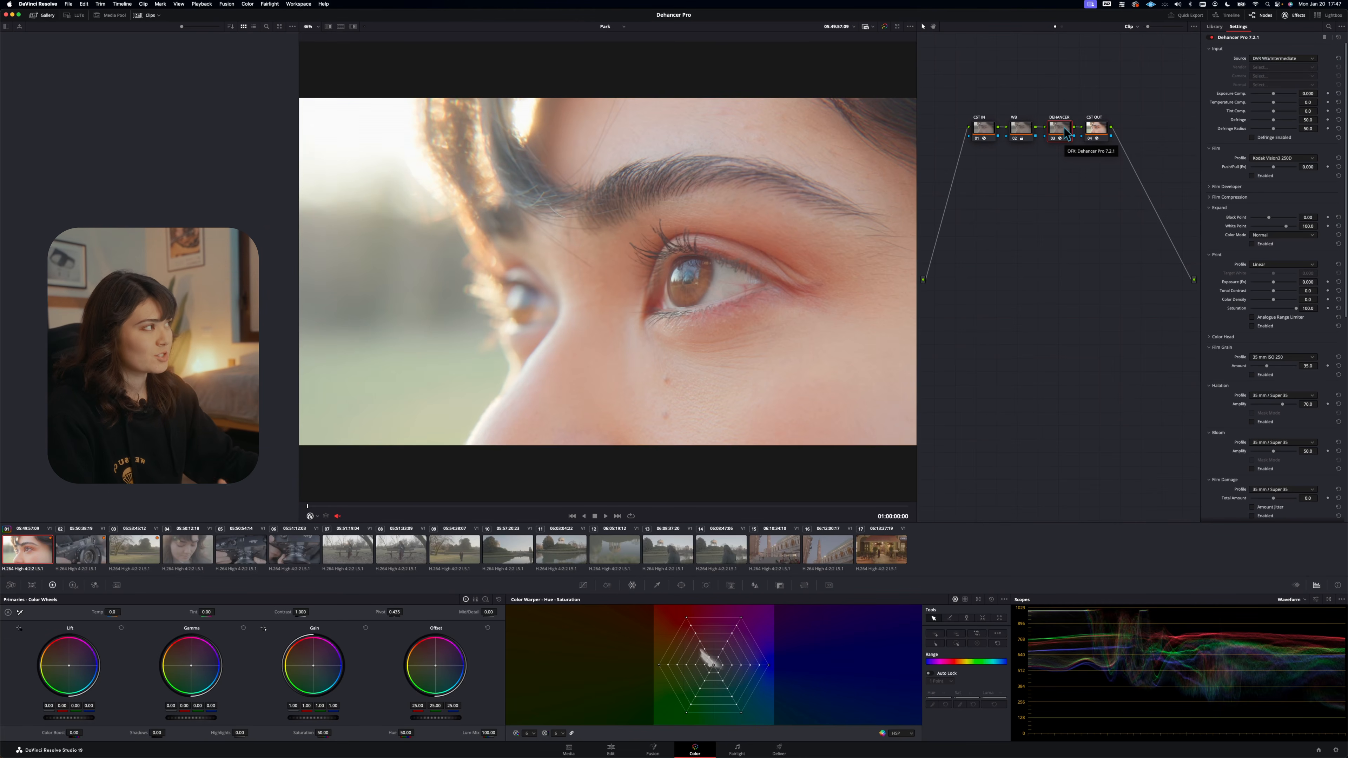
Grab a still of the graded eye shot and apply its grade to clips 02 through 17
{"action": "right_click", "coordinate": [637, 233]}
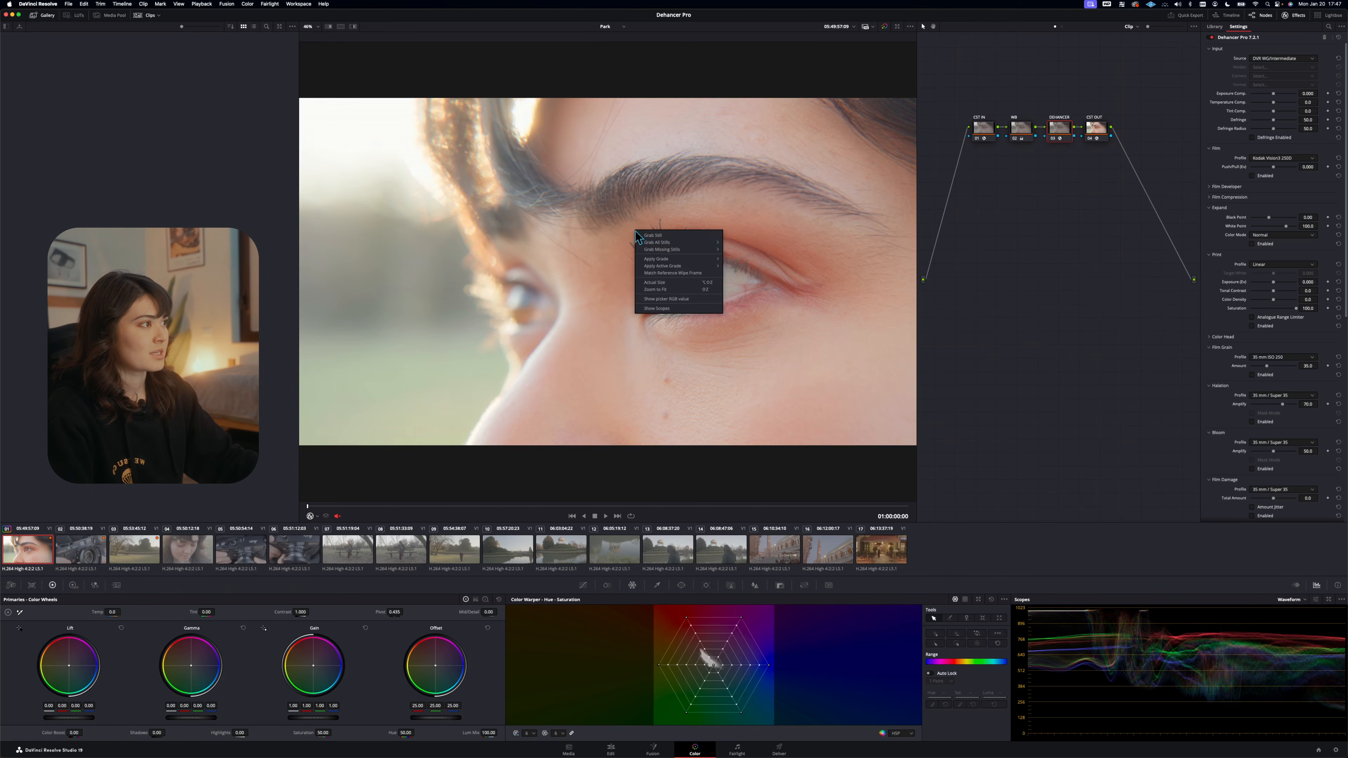
{"action": "left_click", "coordinate": [640, 236]}
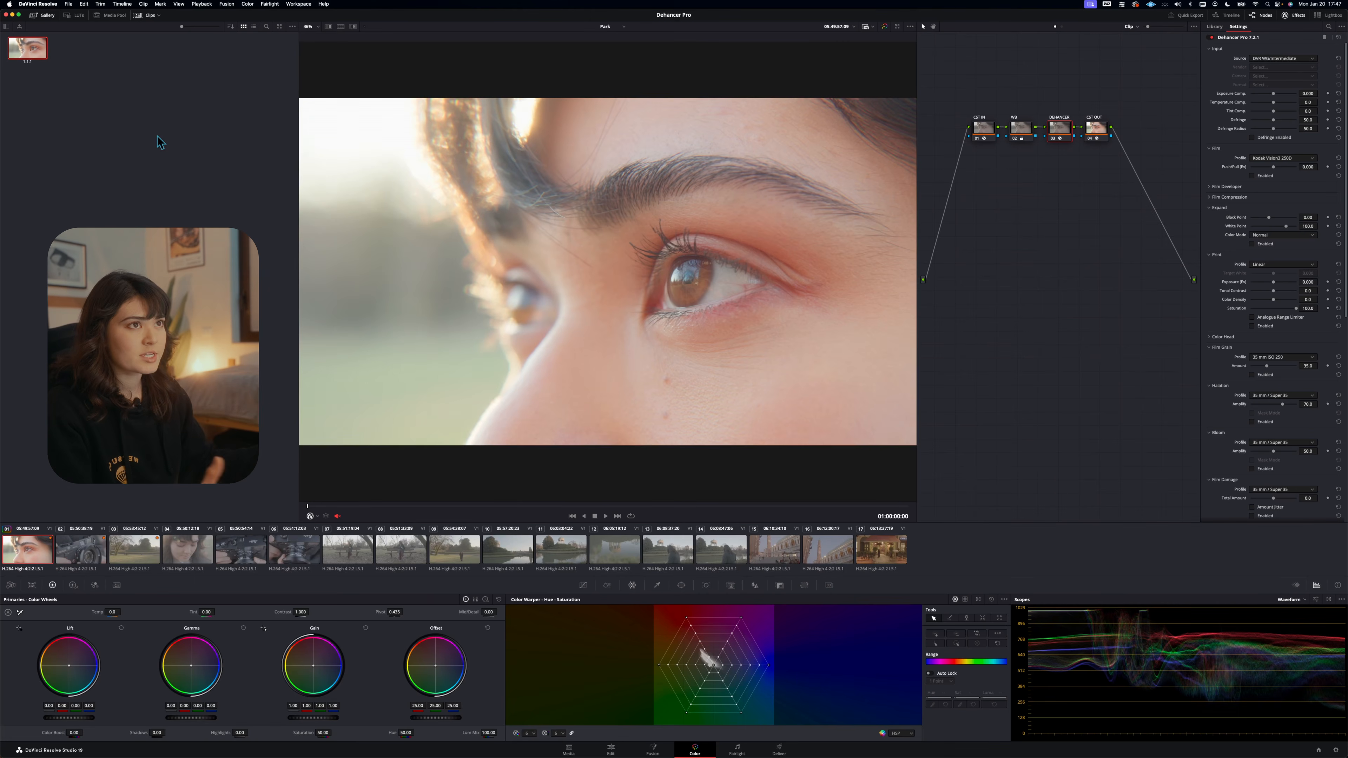
{"action": "left_click", "coordinate": [140, 555]}
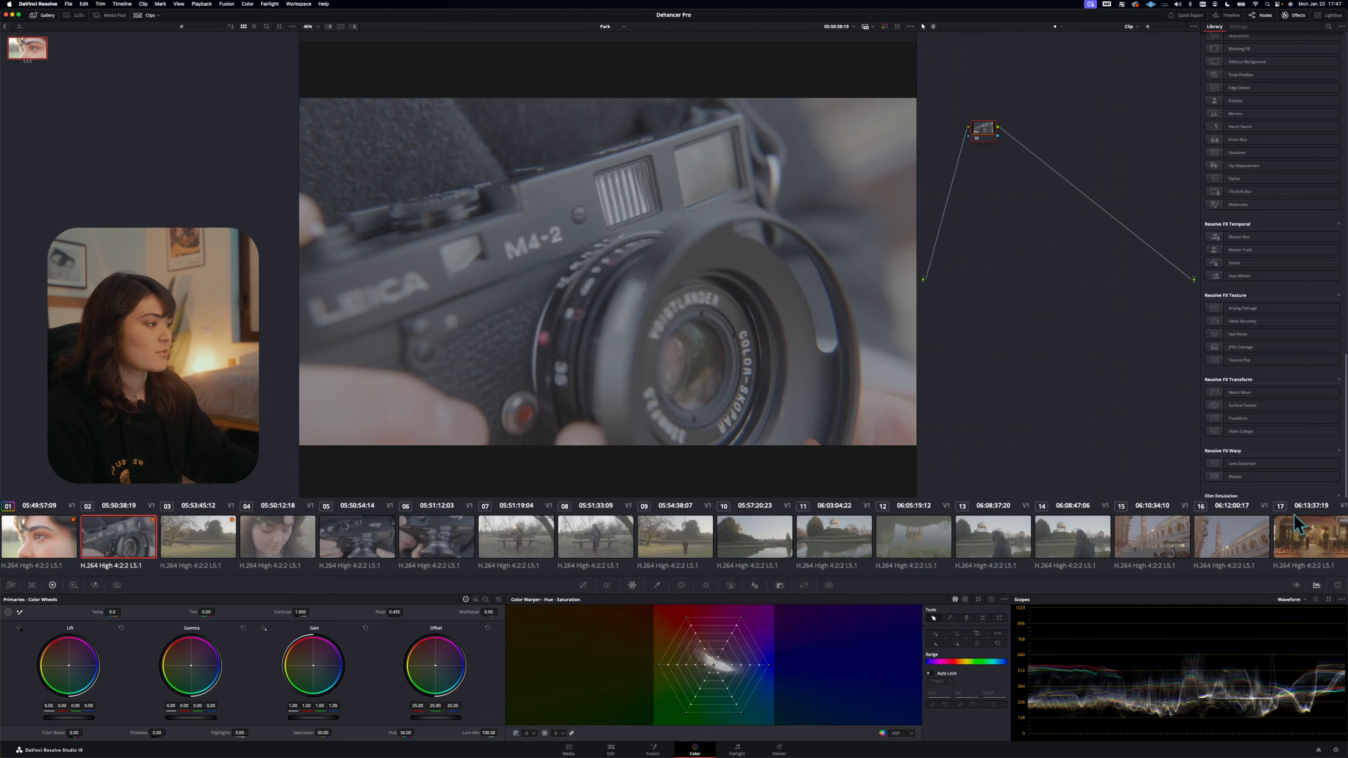
{"action": "left_click", "coordinate": [1340, 542], "text": "shift"}
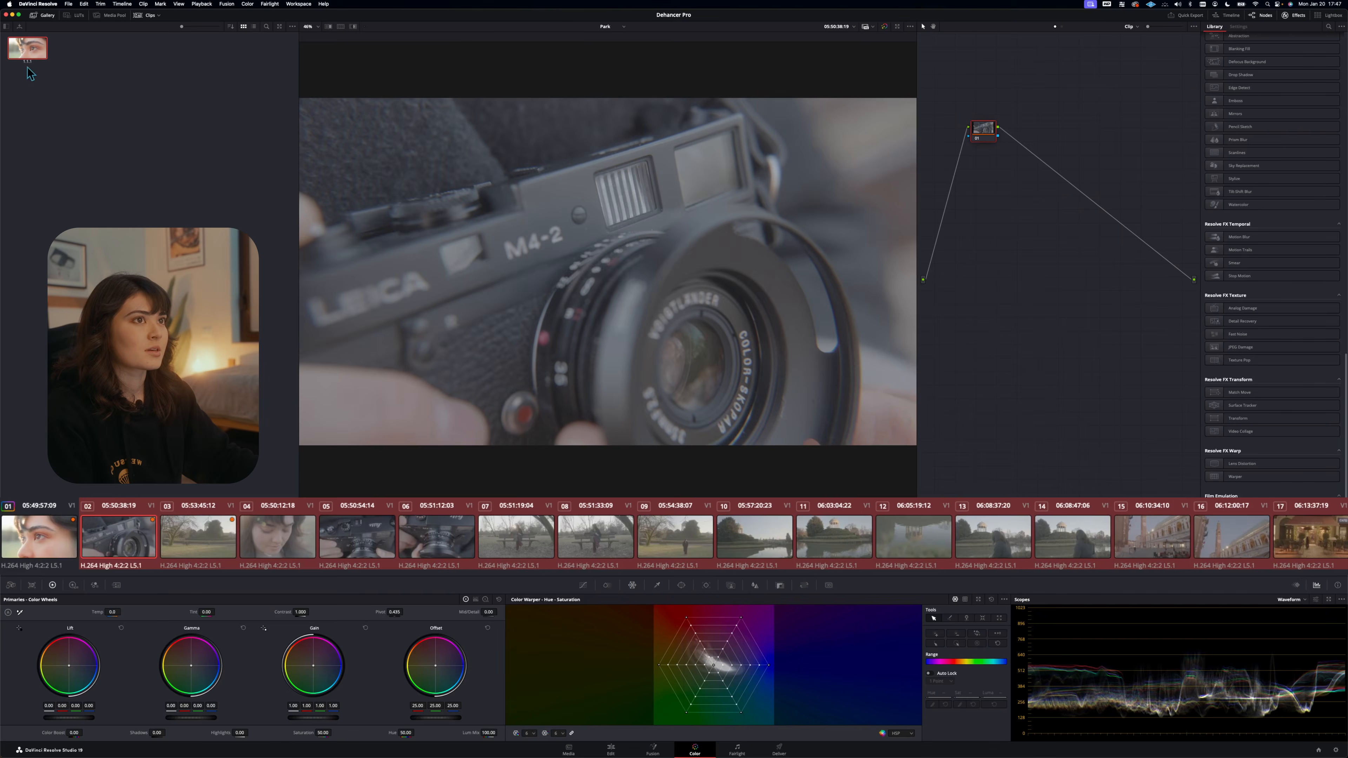
{"action": "right_click", "coordinate": [34, 55]}
{"action": "left_click", "coordinate": [54, 76]}
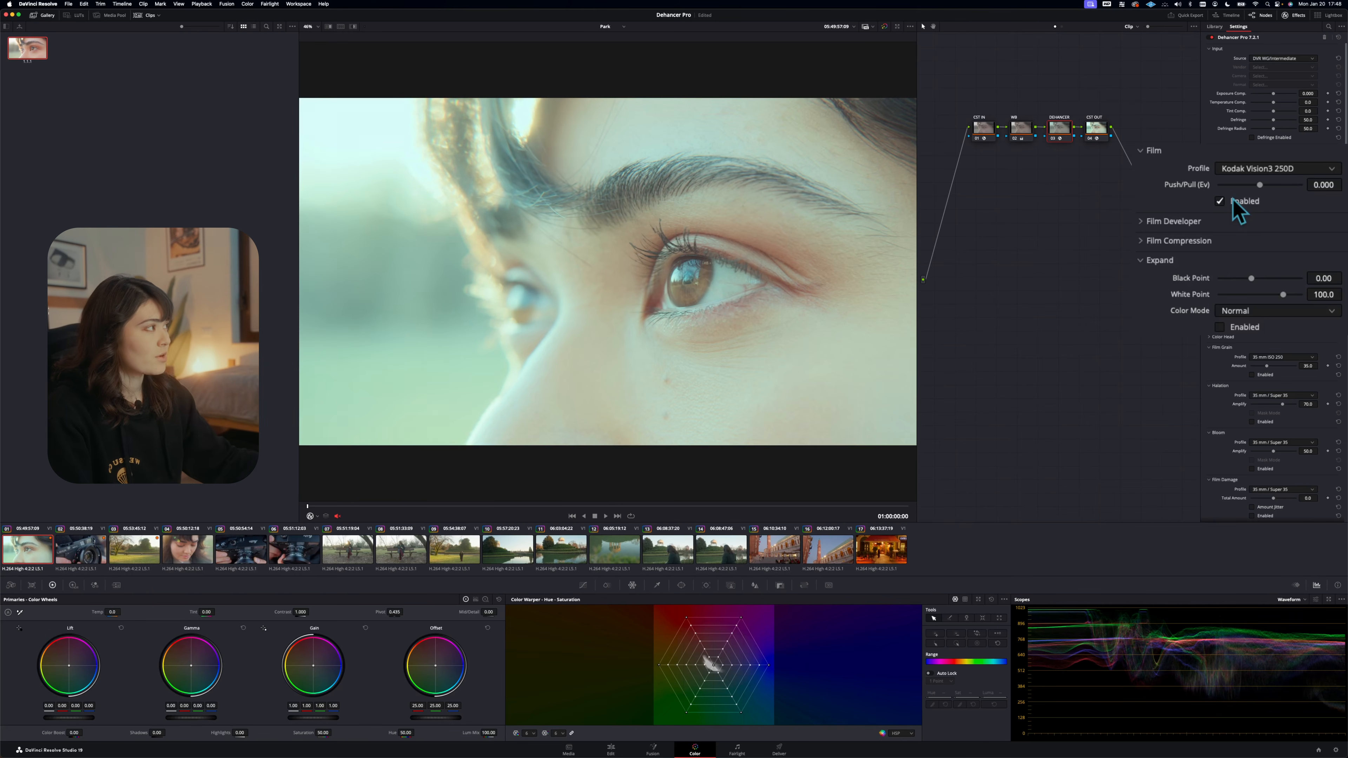
Set the Film profile to Kodak Vision3 50D and its Push/Pull to -0.729 EV
{"action": "left_click", "coordinate": [1276, 169]}
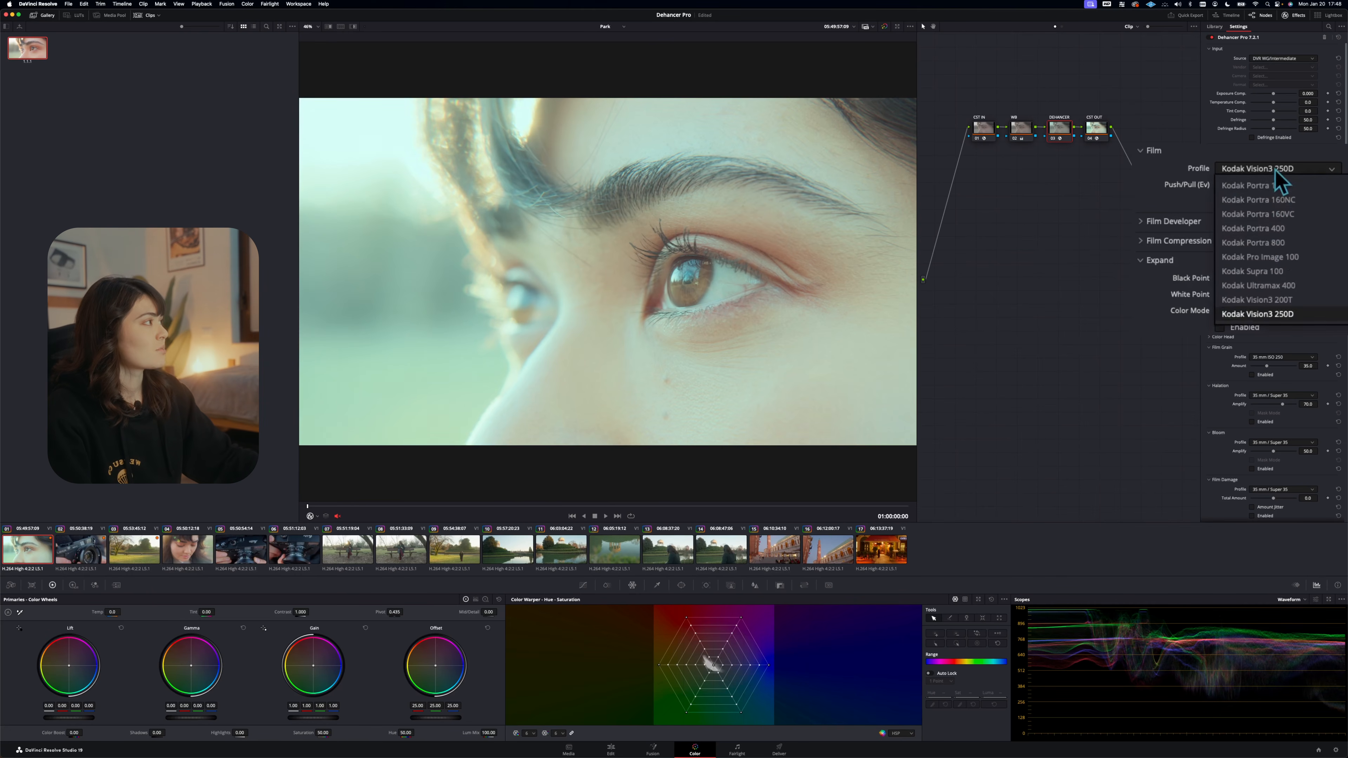
{"action": "scroll", "coordinate": [1275, 299], "scroll_direction": "up", "scroll_amount": 1}
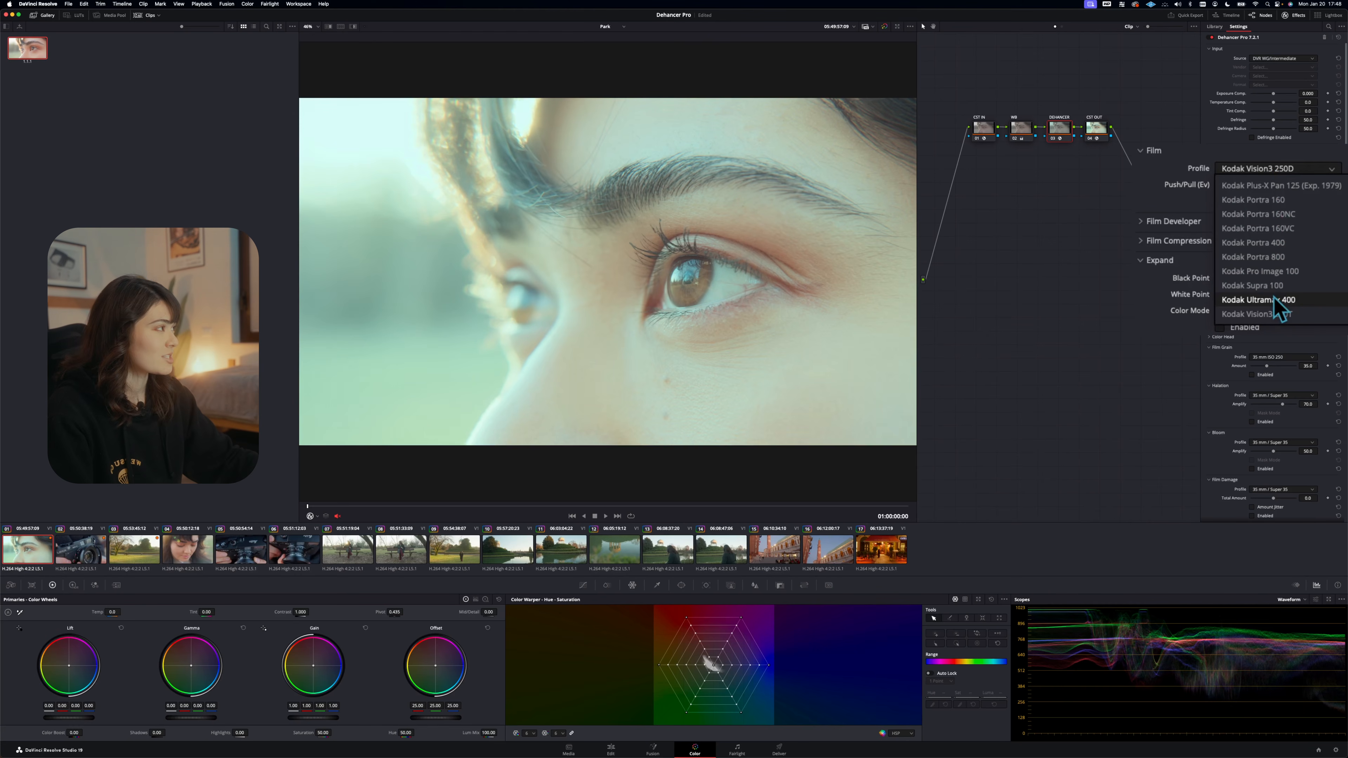
{"action": "scroll", "coordinate": [1275, 299], "scroll_direction": "up", "scroll_amount": 10}
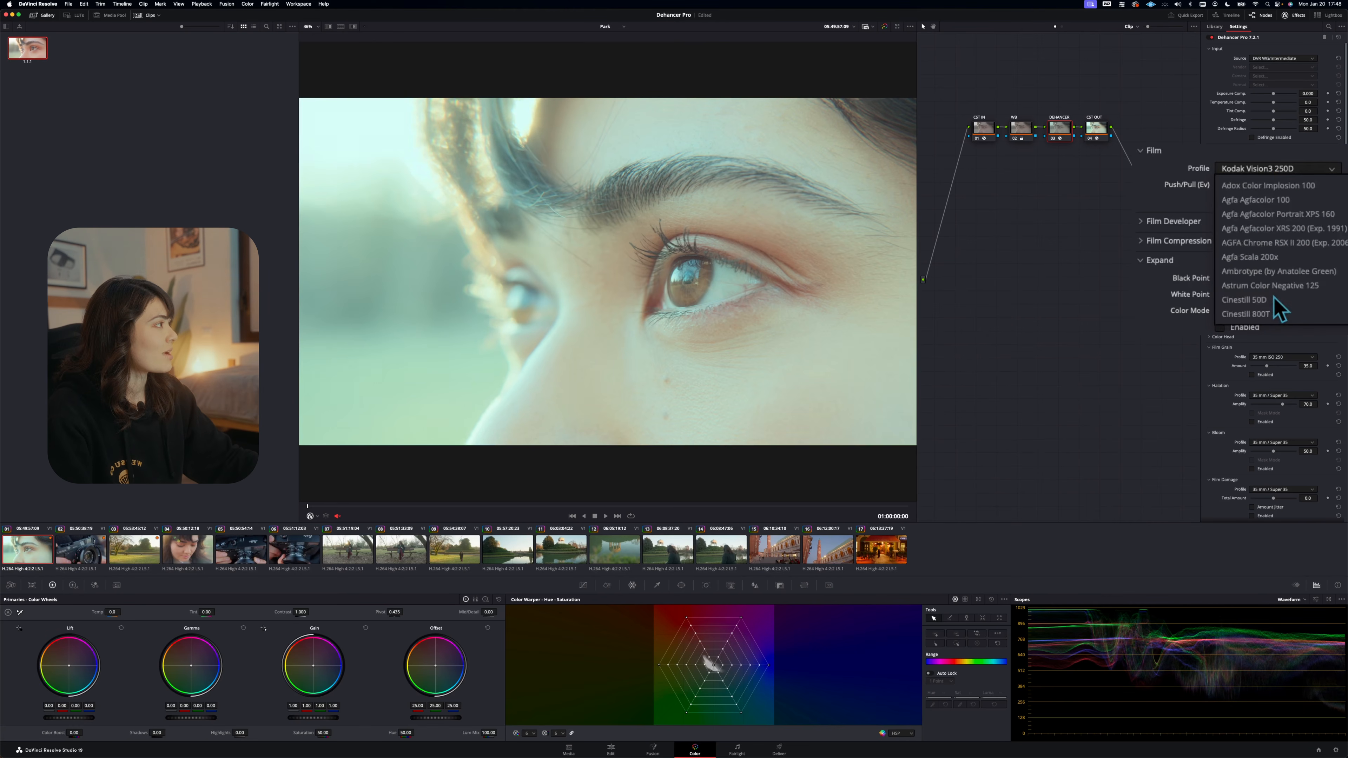
{"action": "scroll", "coordinate": [1279, 307], "scroll_direction": "down", "scroll_amount": 8}
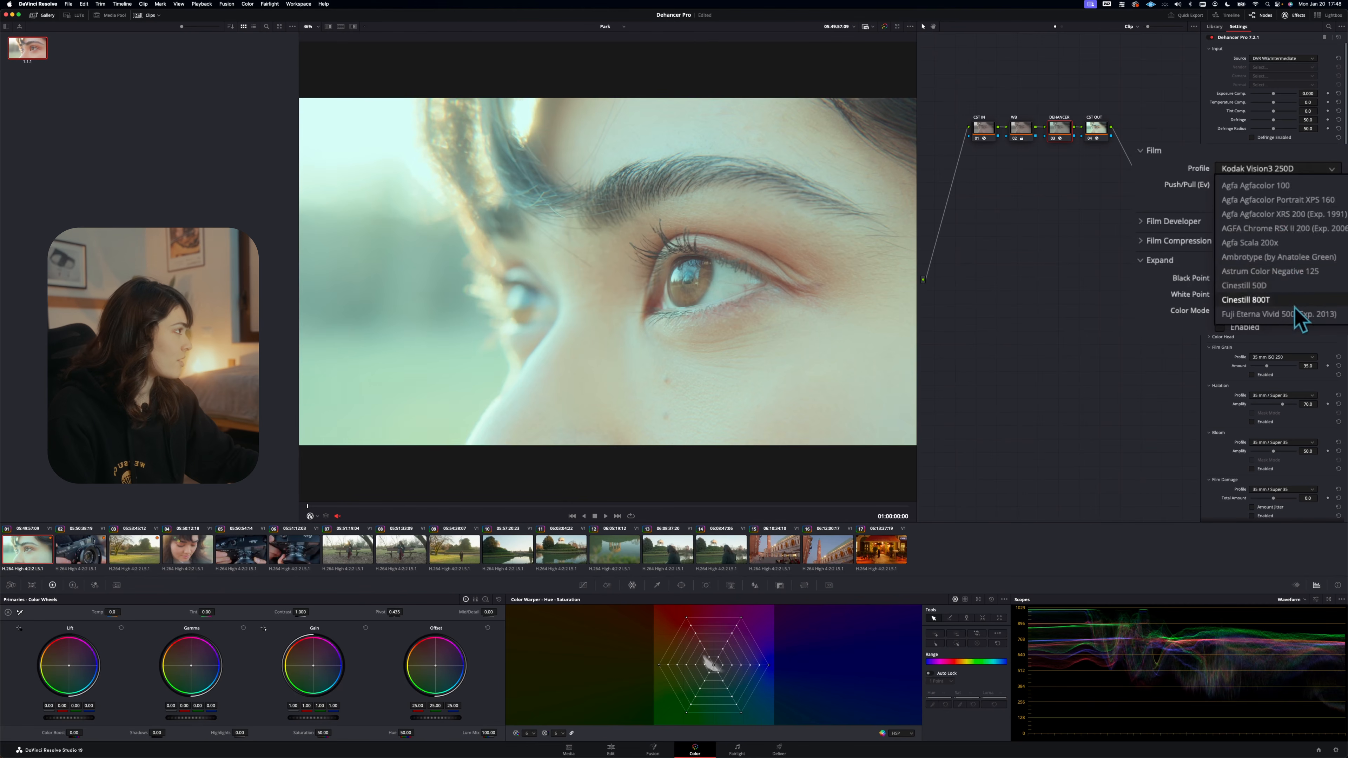
{"action": "scroll", "coordinate": [1299, 292], "scroll_direction": "down", "scroll_amount": 6}
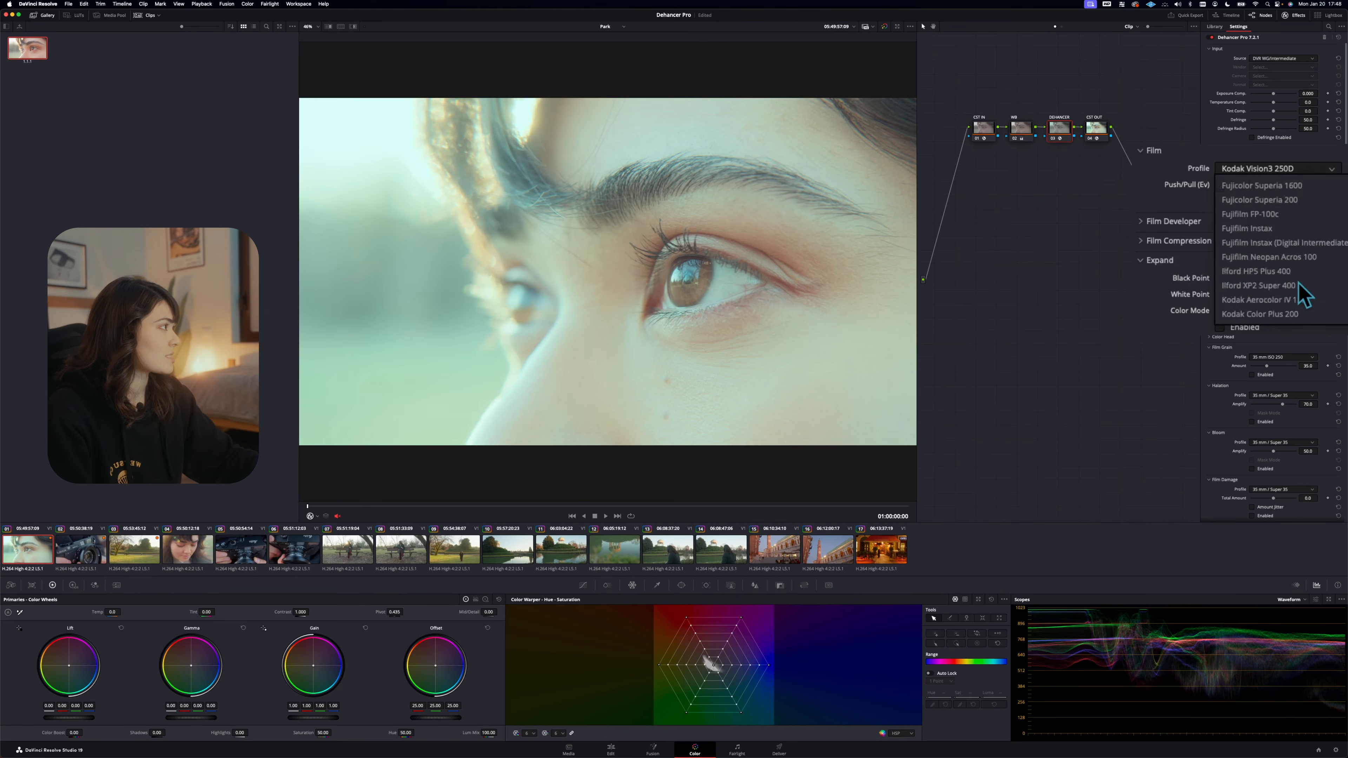
{"action": "scroll", "coordinate": [1302, 275], "scroll_direction": "down", "scroll_amount": 6}
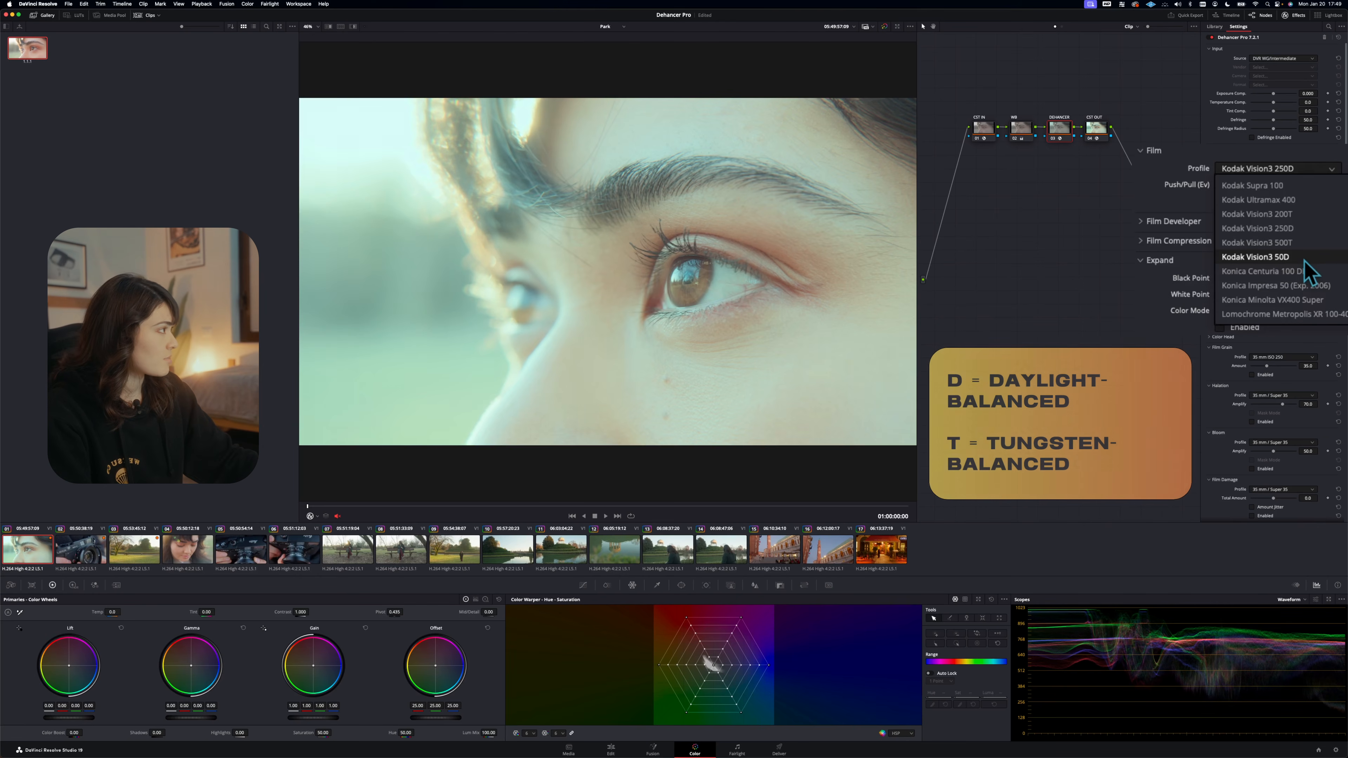
{"action": "left_click", "coordinate": [1306, 259]}
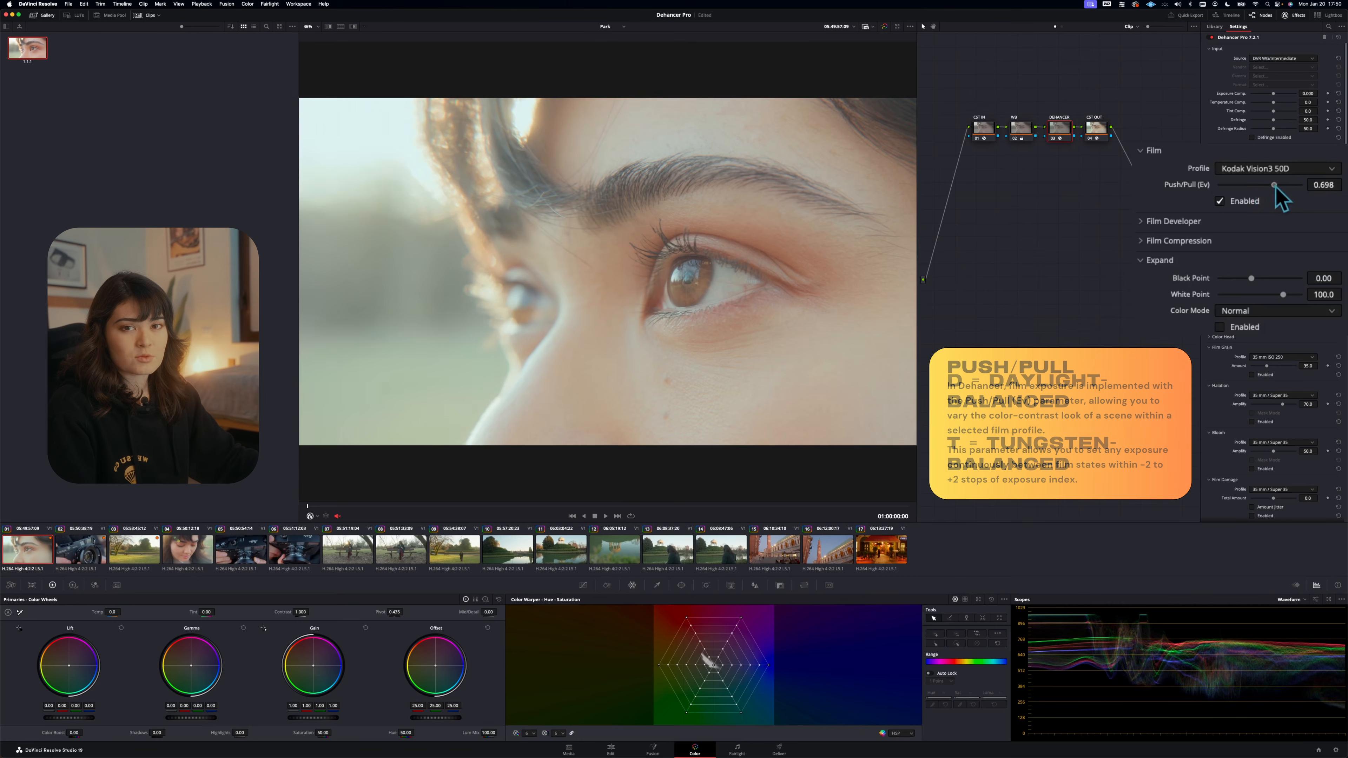
{"action": "left_click_drag", "start_coordinate": [1270, 185], "coordinate": [1274, 185]}
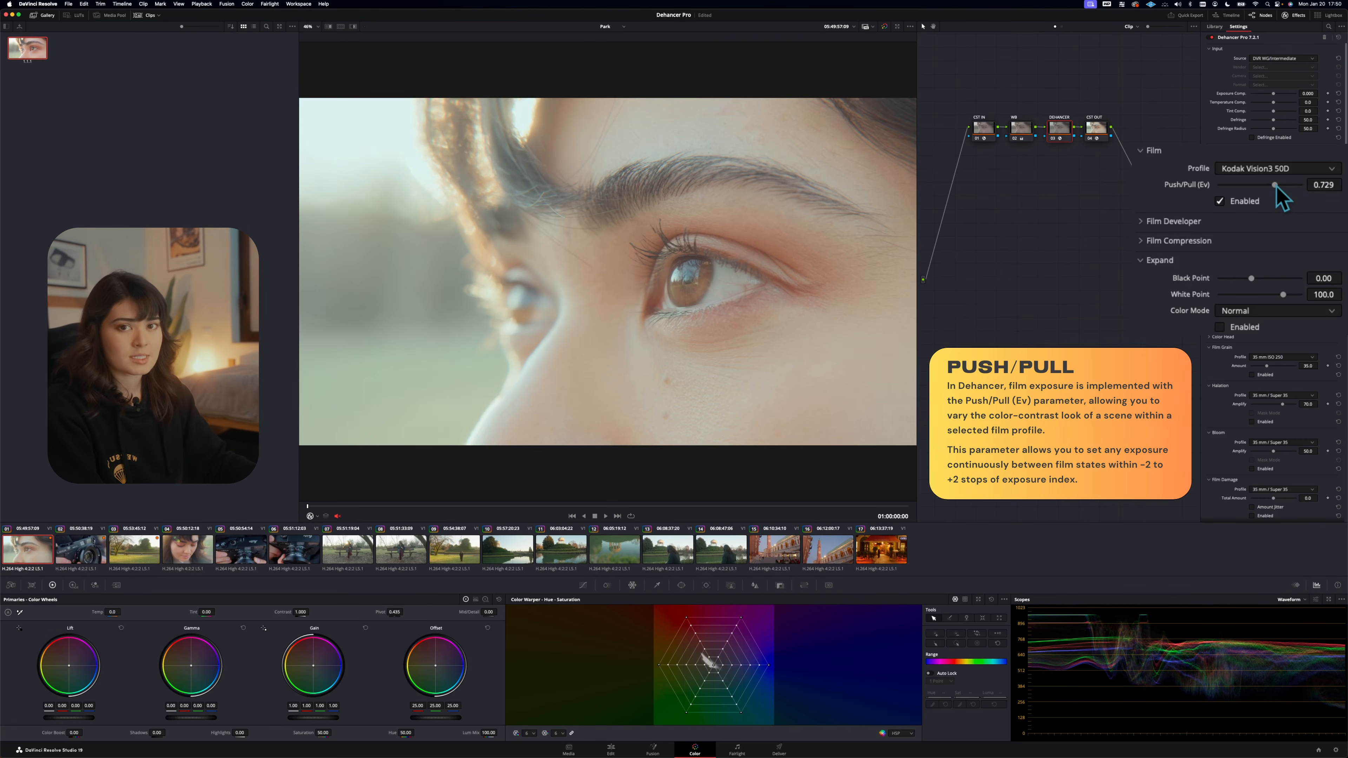
{"action": "left_click_drag", "start_coordinate": [1276, 185], "coordinate": [1248, 187]}
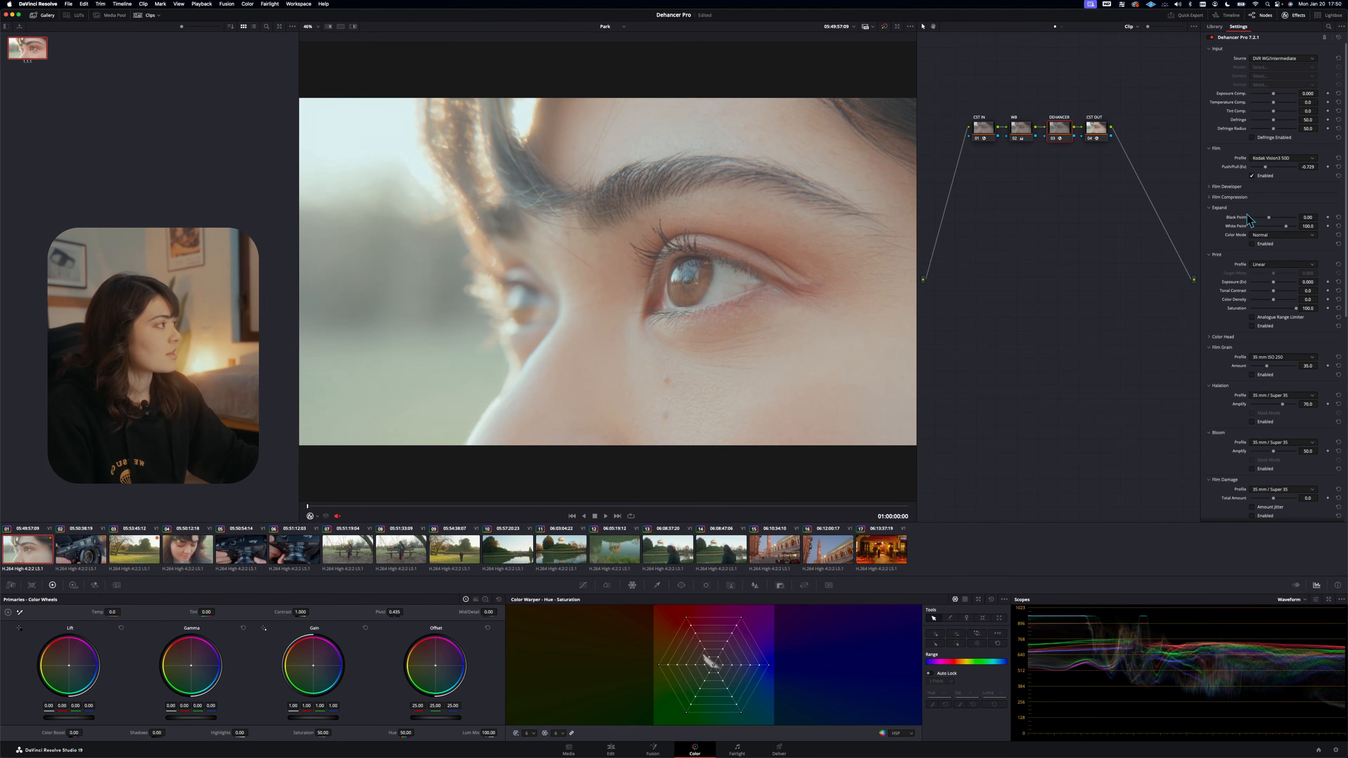
Enable the Print tool and set its profile to Kodak 2383 Print Film
{"action": "left_click", "coordinate": [1262, 325]}
{"action": "left_click", "coordinate": [1272, 265]}
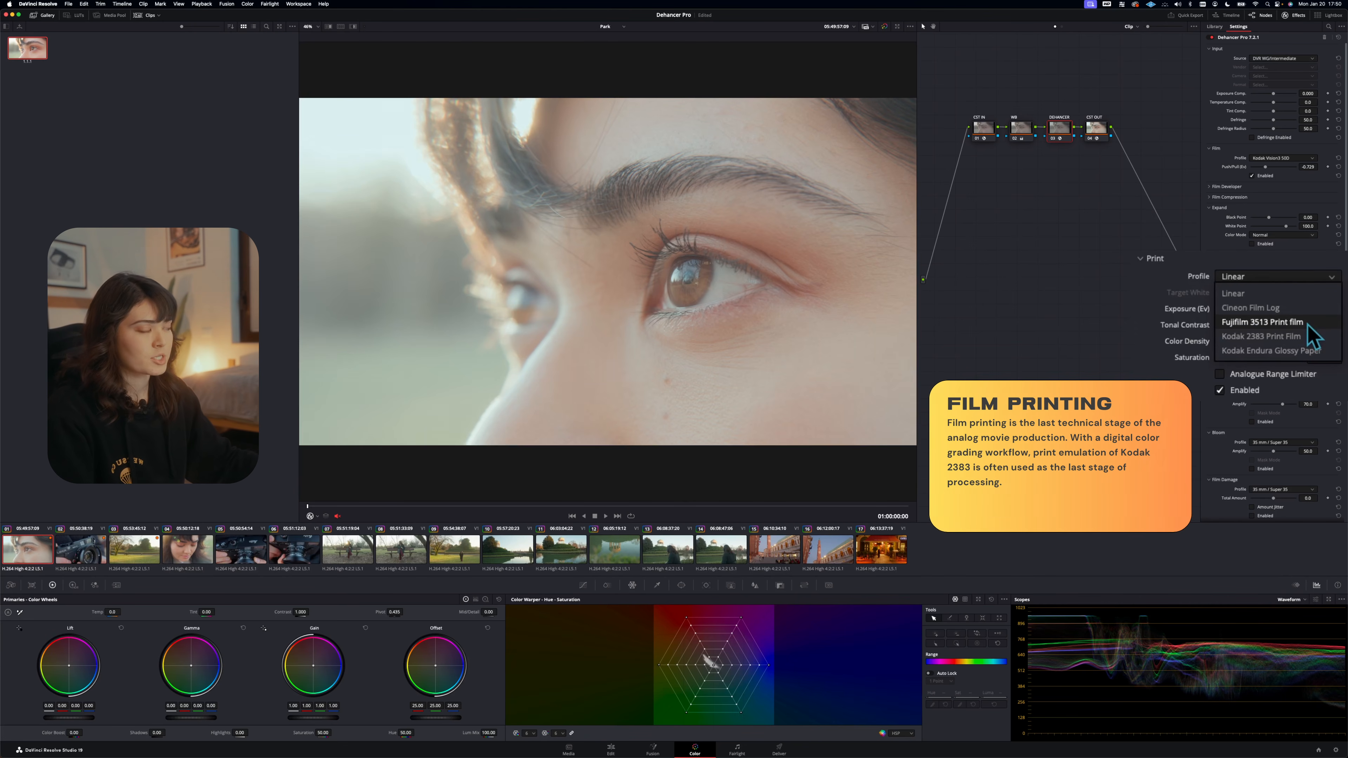
{"action": "left_click", "coordinate": [1298, 295]}
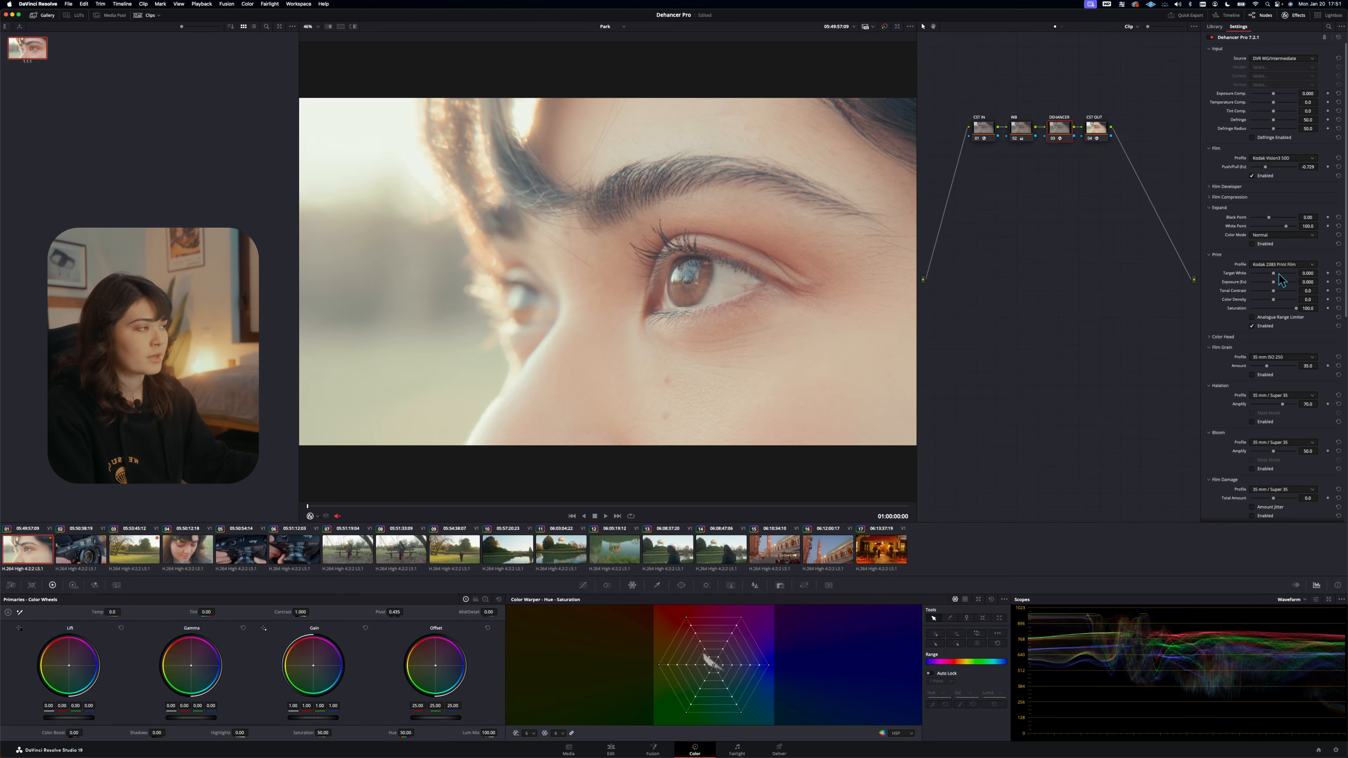
Try shifting the Print tool's Target White and reset it to its default
{"action": "left_click_drag", "start_coordinate": [1276, 274], "coordinate": [1239, 295]}
{"action": "left_click", "coordinate": [1338, 272]}
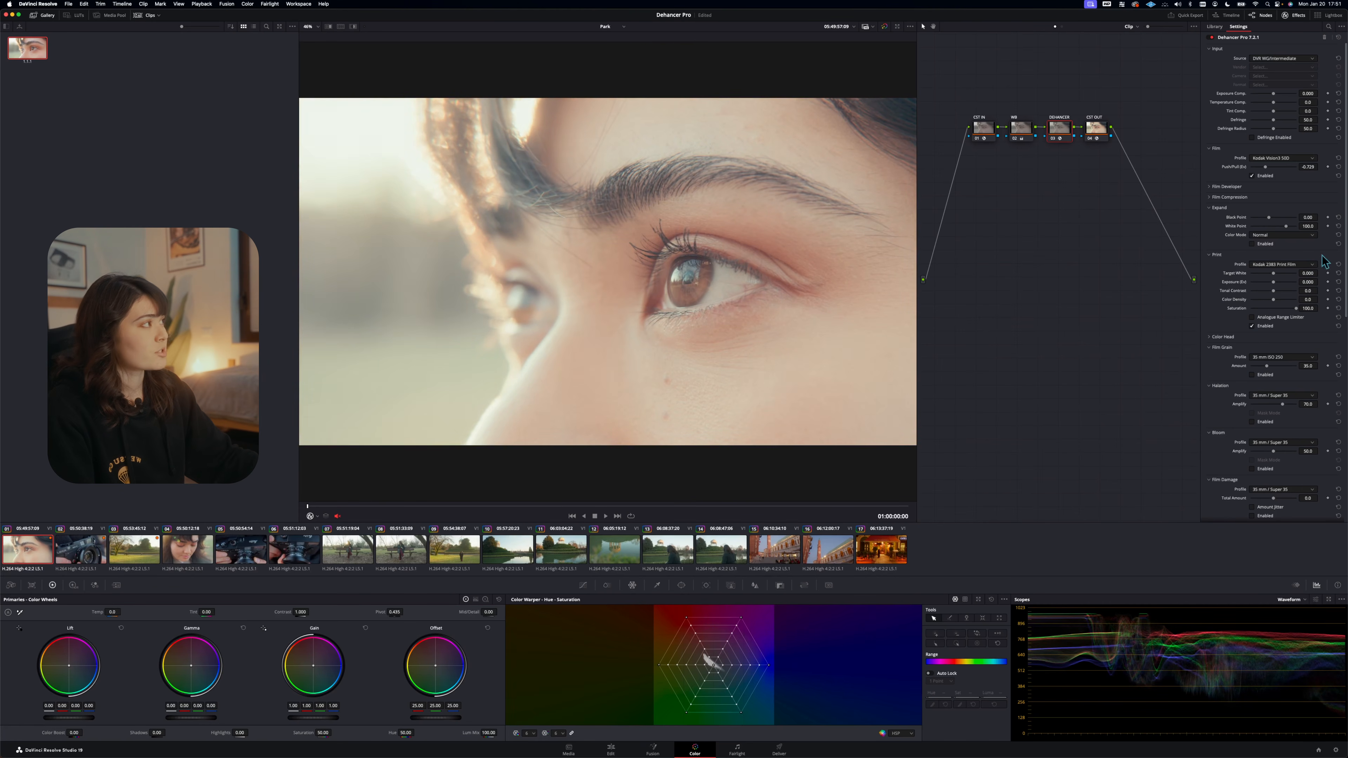
{"action": "left_click_drag", "start_coordinate": [1259, 151], "coordinate": [1346, 157]}
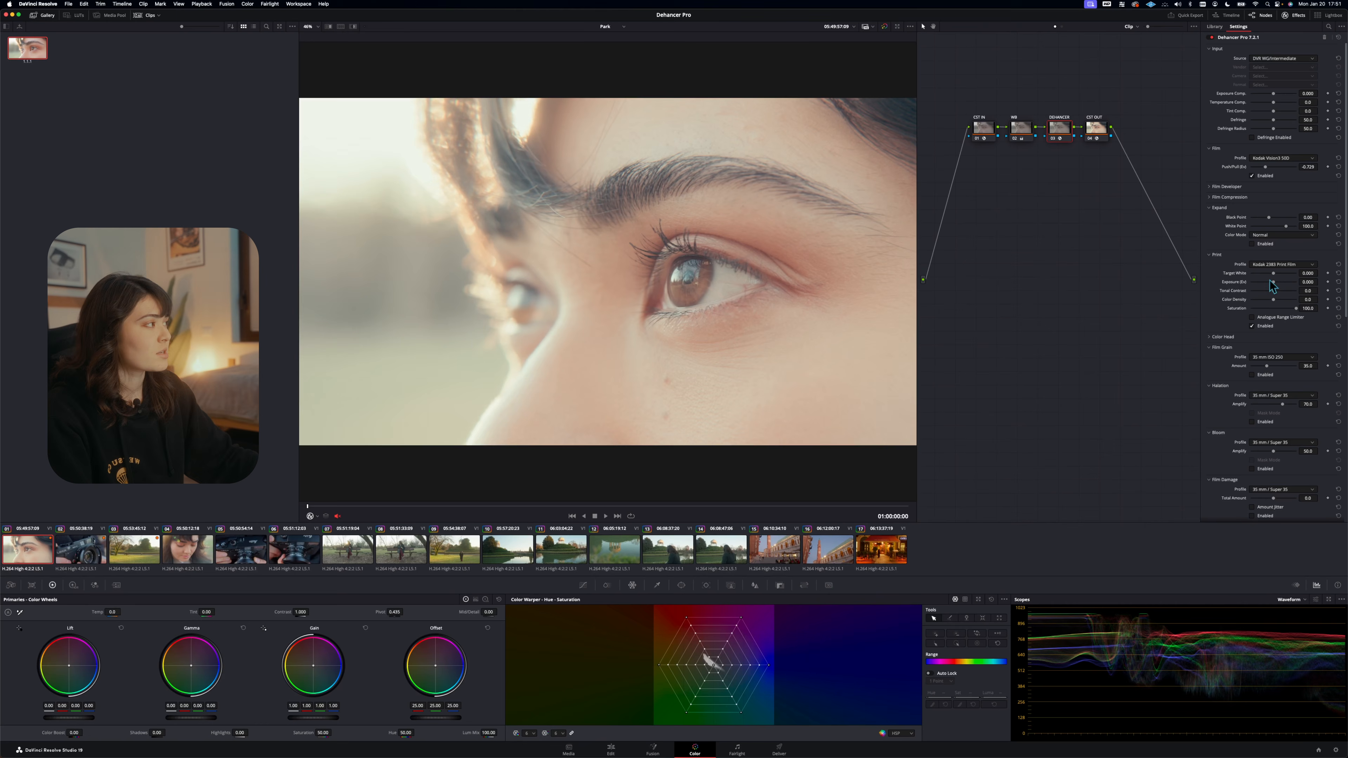
Try the maximum Print exposure and an Input exposure compensation of 3.000 for comparison, resetting each one
{"action": "left_click_drag", "start_coordinate": [1258, 308], "coordinate": [1313, 300]}
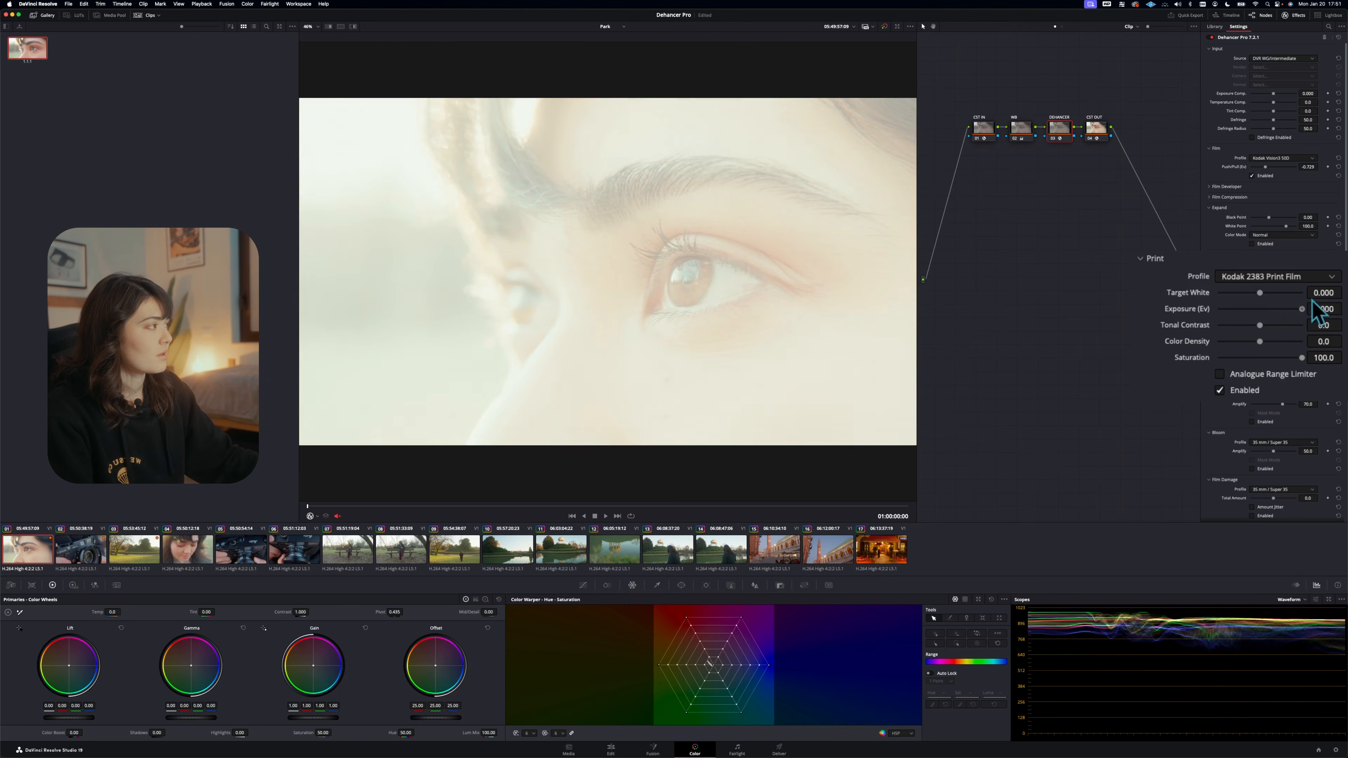
{"action": "left_click", "coordinate": [1338, 282]}
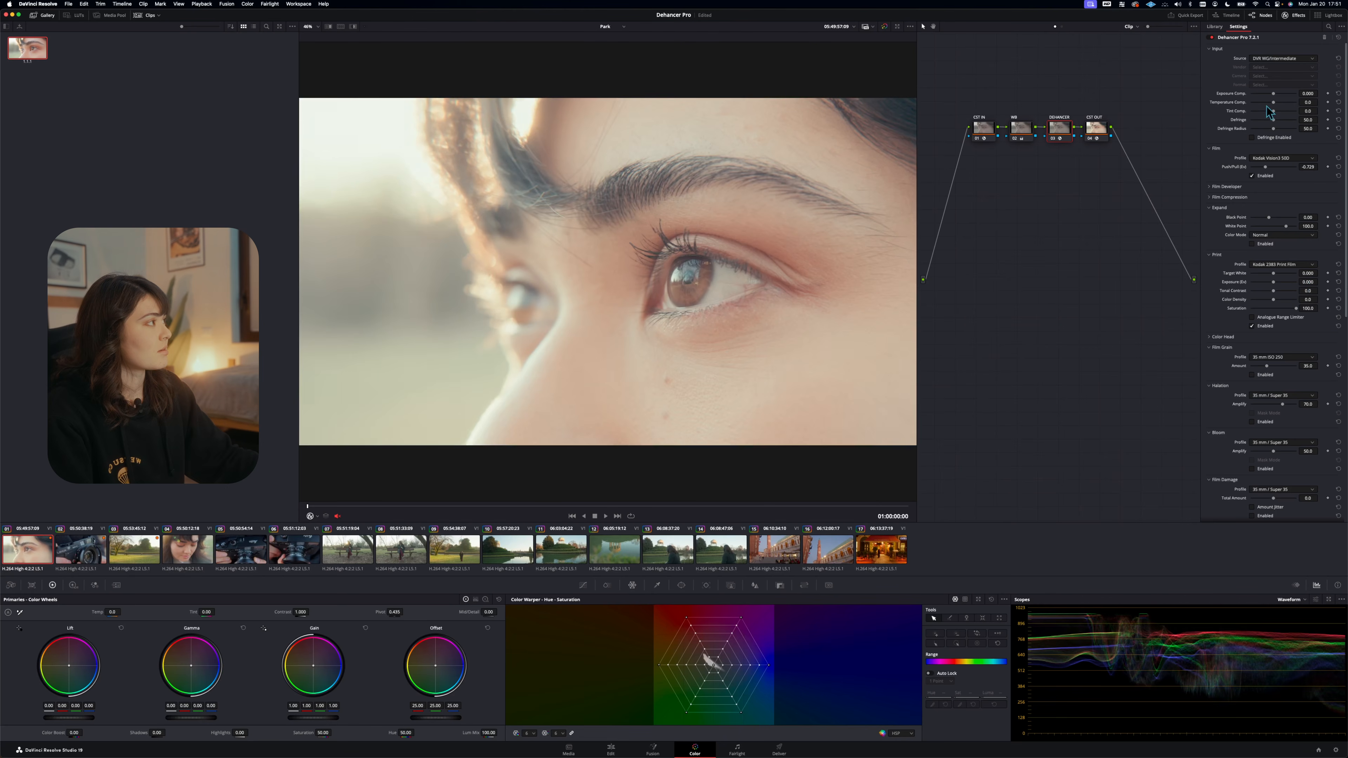
{"action": "left_click_drag", "start_coordinate": [1273, 94], "coordinate": [1313, 132]}
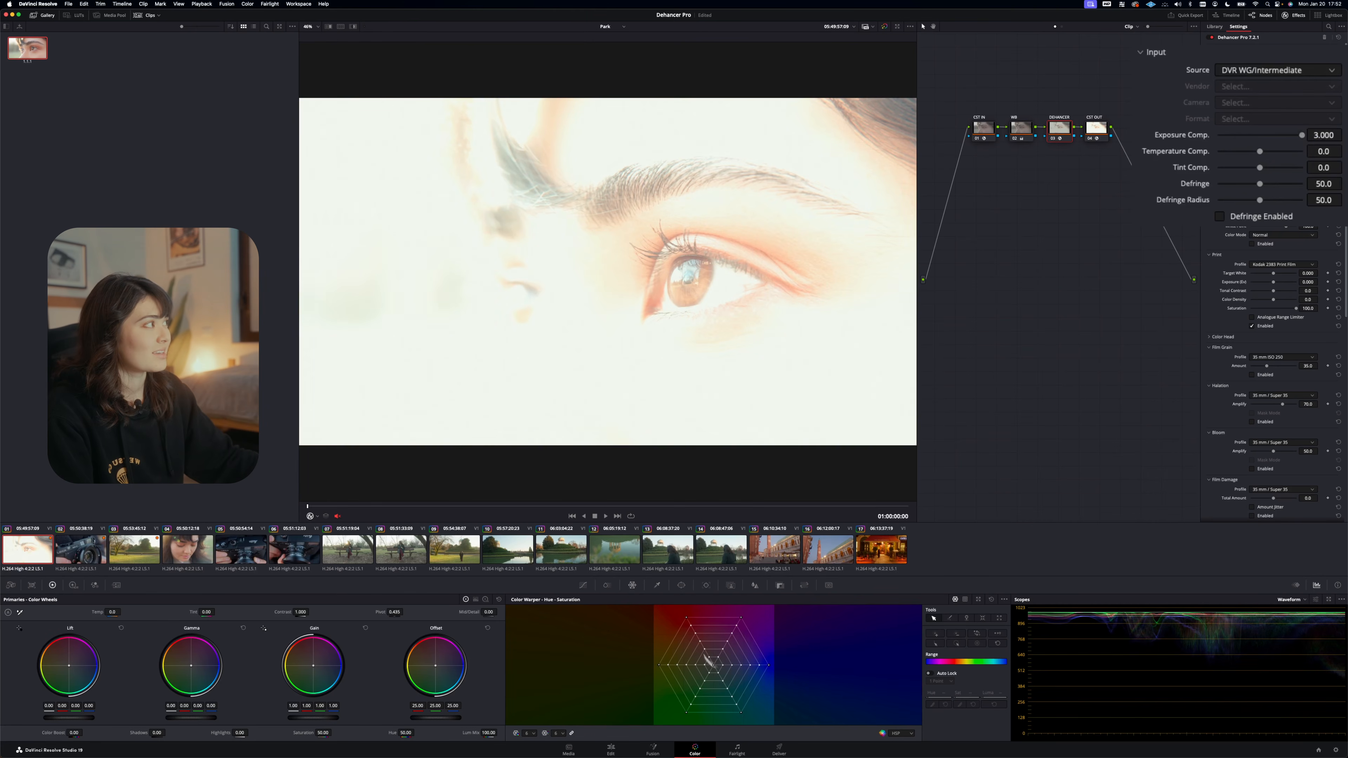
{"action": "left_click", "coordinate": [1338, 94]}
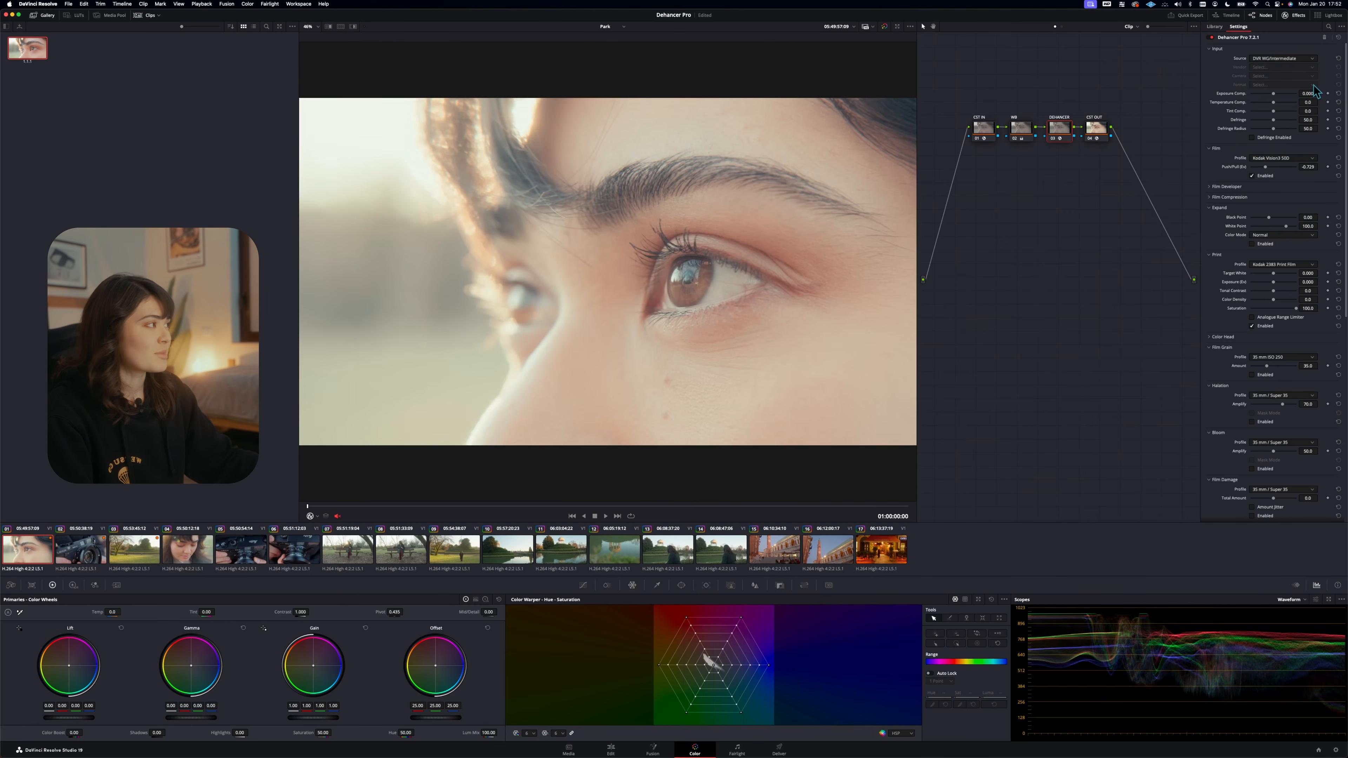
Set the Print tool's Target White to -0.822, Exposure to -0.581 EV, Tonal Contrast to 4.3 and Color Density to 17.8
{"action": "left_click_drag", "start_coordinate": [1273, 273], "coordinate": [1243, 291]}
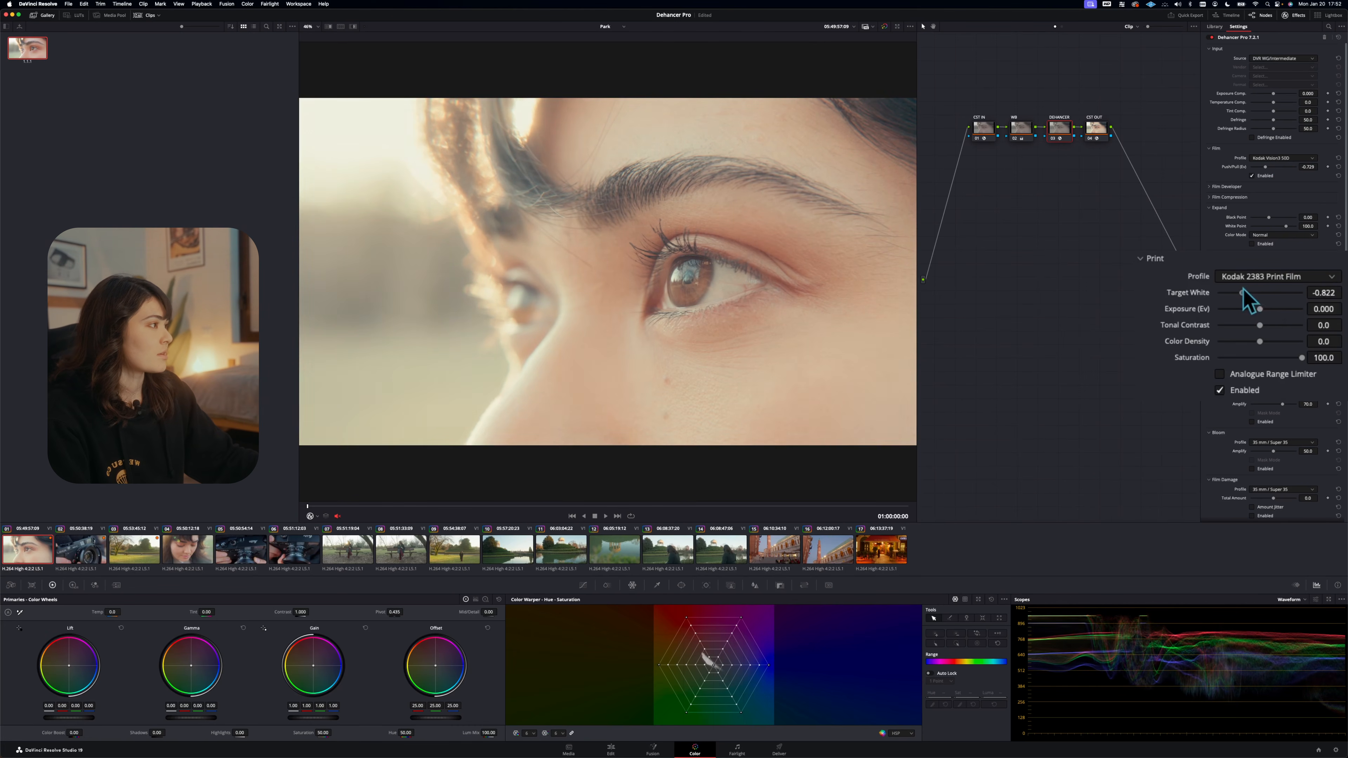
{"action": "left_click_drag", "start_coordinate": [1259, 309], "coordinate": [1264, 325]}
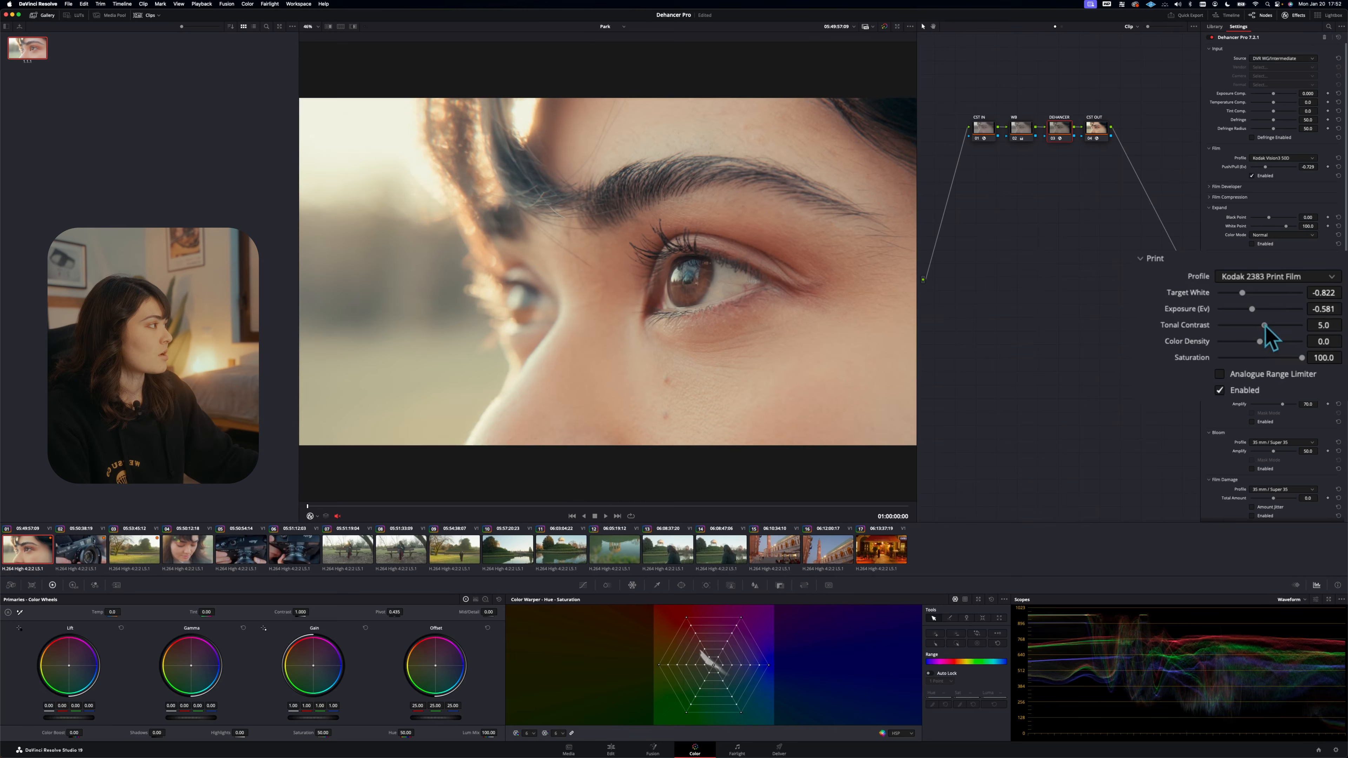
{"action": "left_click_drag", "start_coordinate": [1260, 342], "coordinate": [1267, 341]}
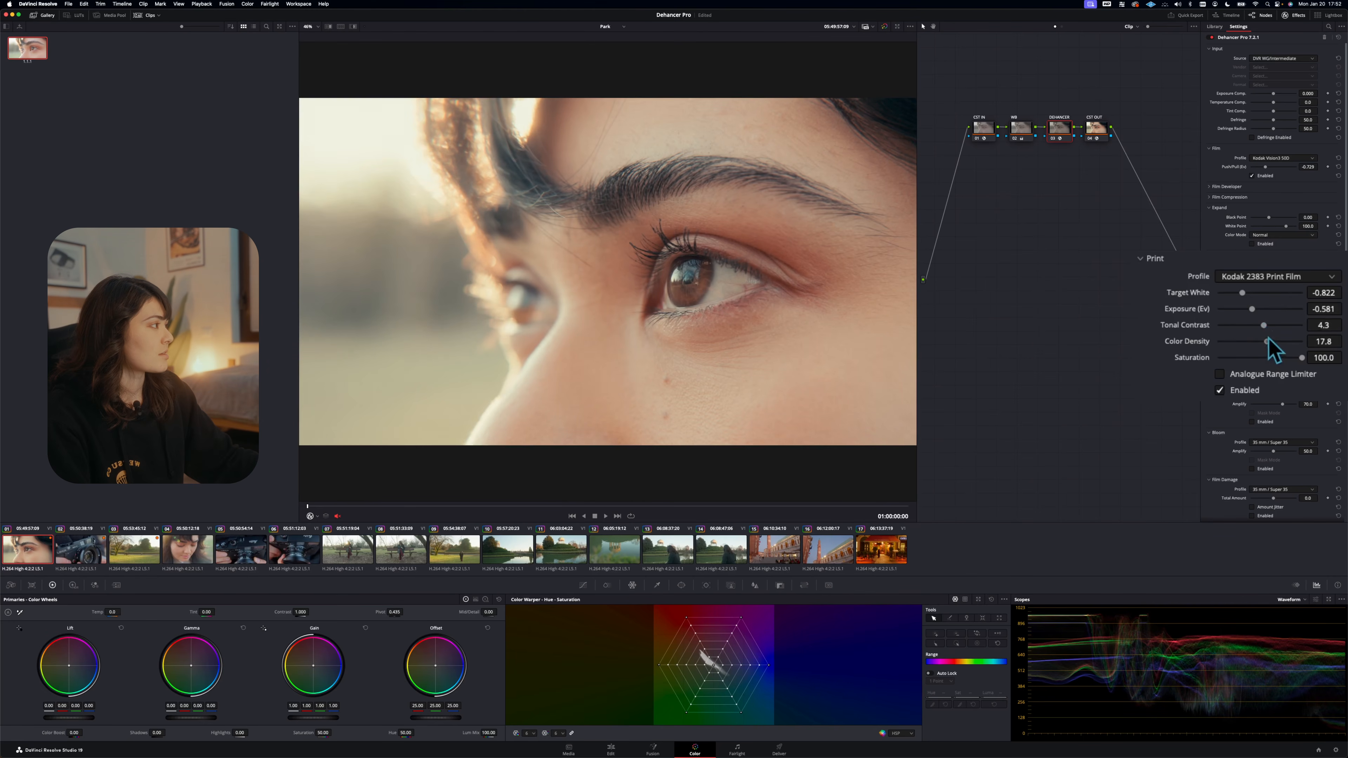
{"action": "left_click", "coordinate": [1229, 389]}
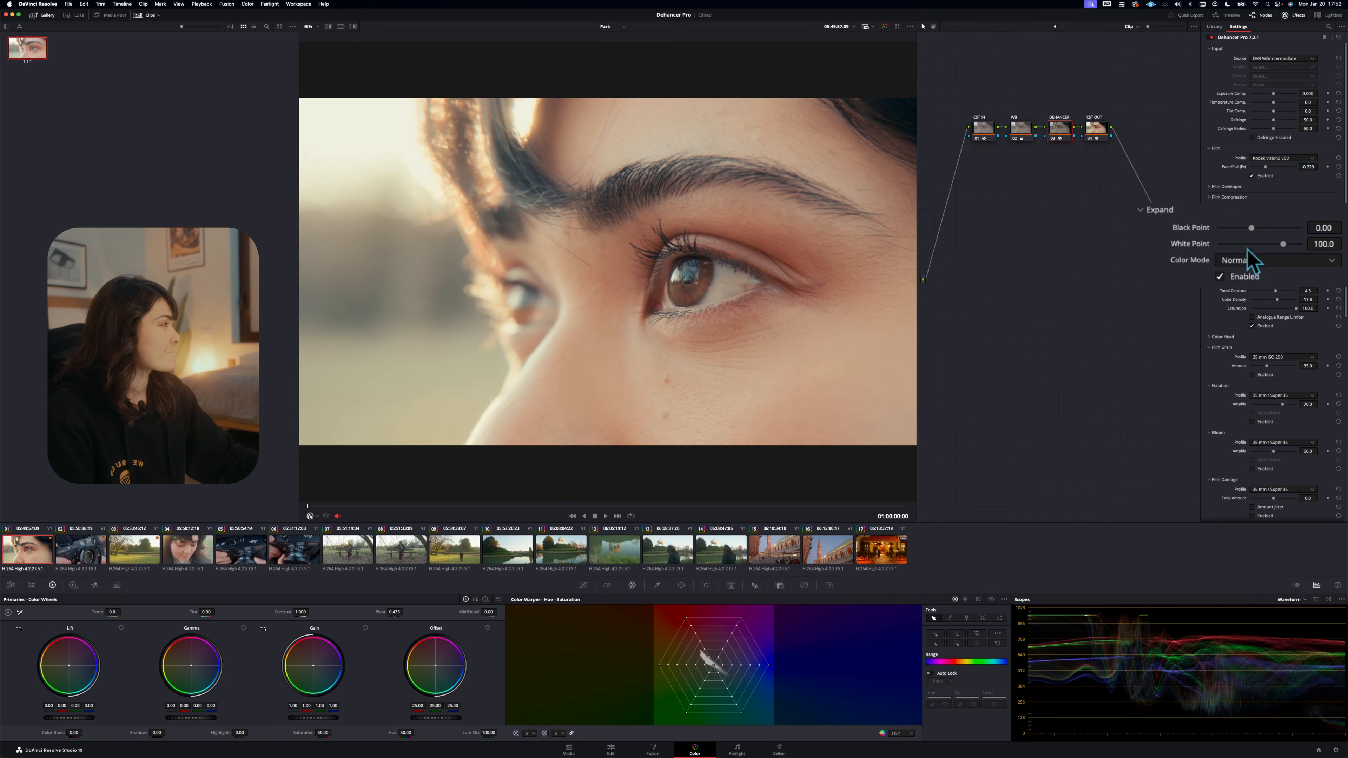
Set the Expand tool's Black Point to -2.17 and White Point to 106.0, comparing the image with the tool off and on
{"action": "left_click_drag", "start_coordinate": [1251, 228], "coordinate": [1289, 244]}
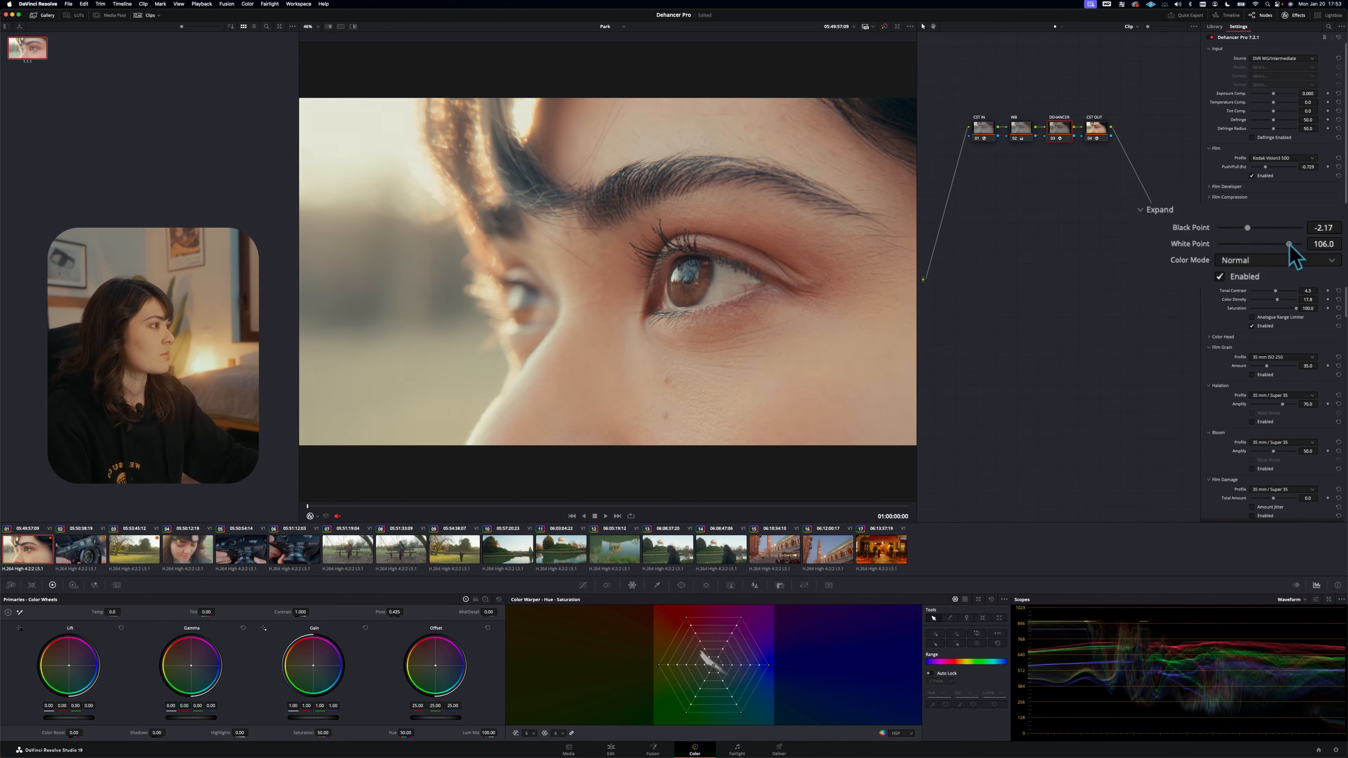
{"action": "left_click", "coordinate": [1245, 277]}
{"action": "left_click", "coordinate": [1244, 278]}
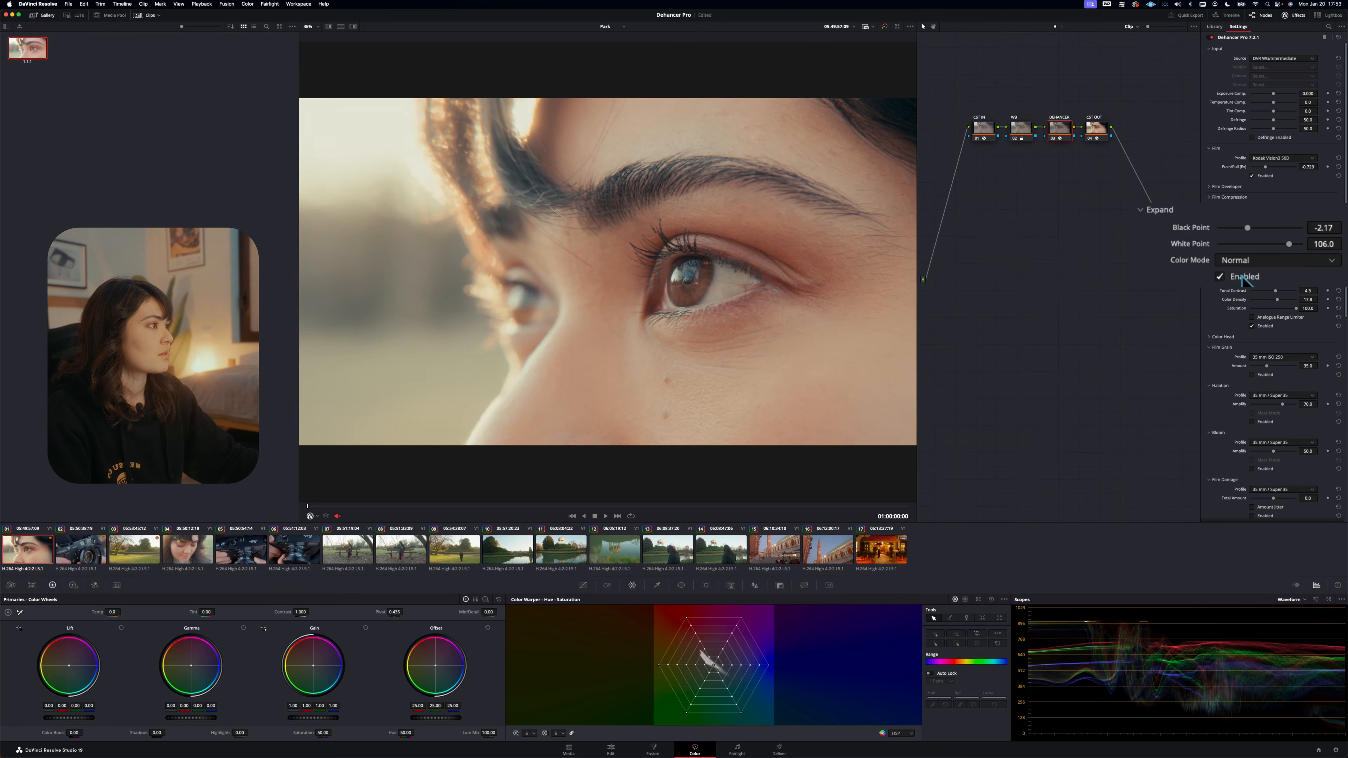
{"action": "left_click", "coordinate": [1219, 276]}
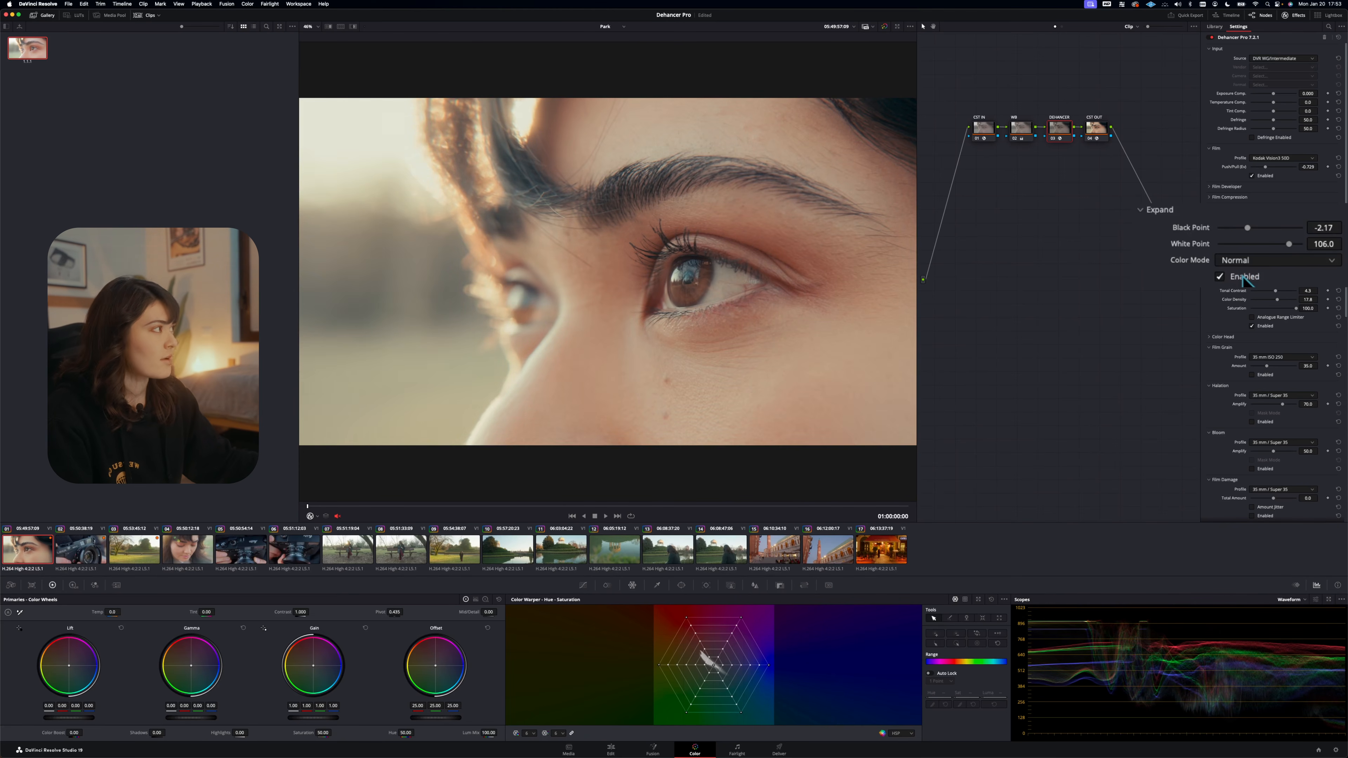
Enable Film Developer, raise Contrast Boost to about 28 and Color Boost to about 33, and compare the image without it
{"action": "left_click", "coordinate": [1228, 186]}
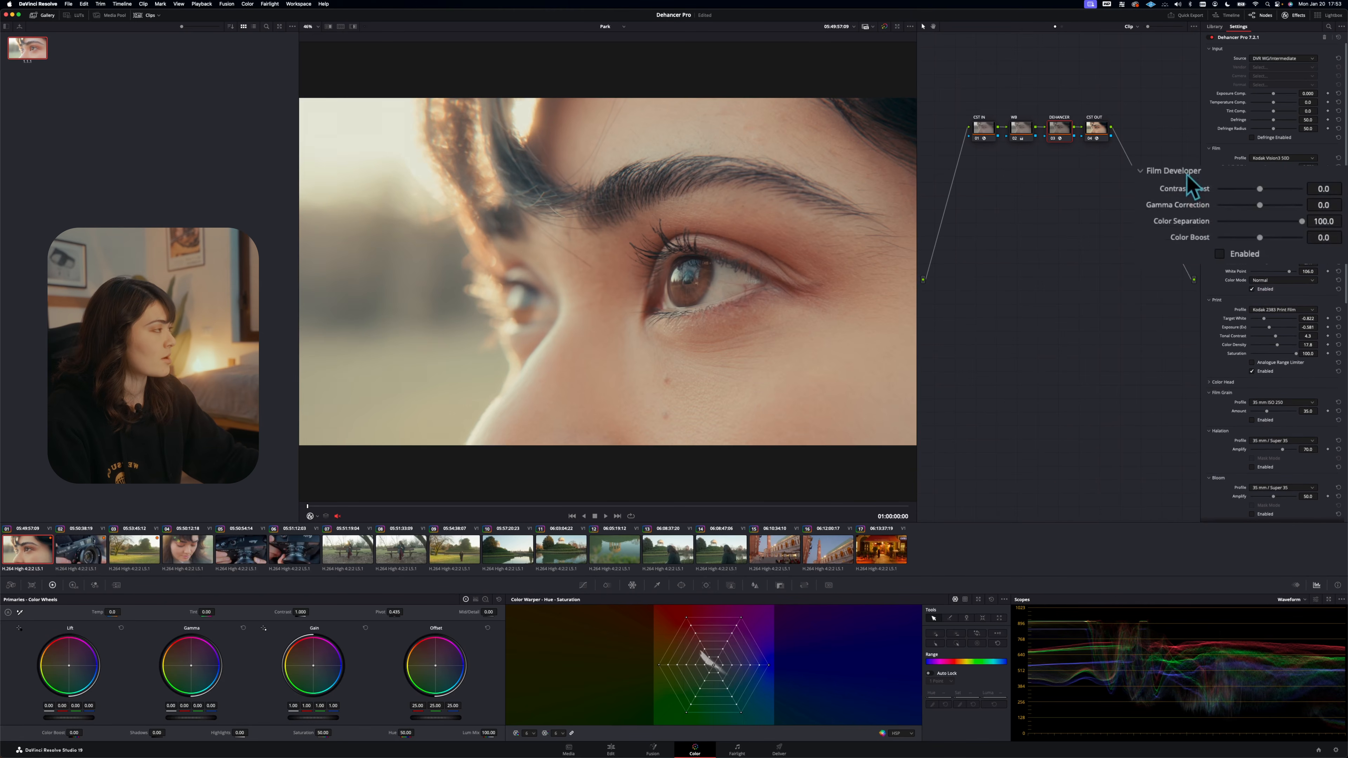
{"action": "left_click_drag", "start_coordinate": [1257, 192], "coordinate": [1273, 189]}
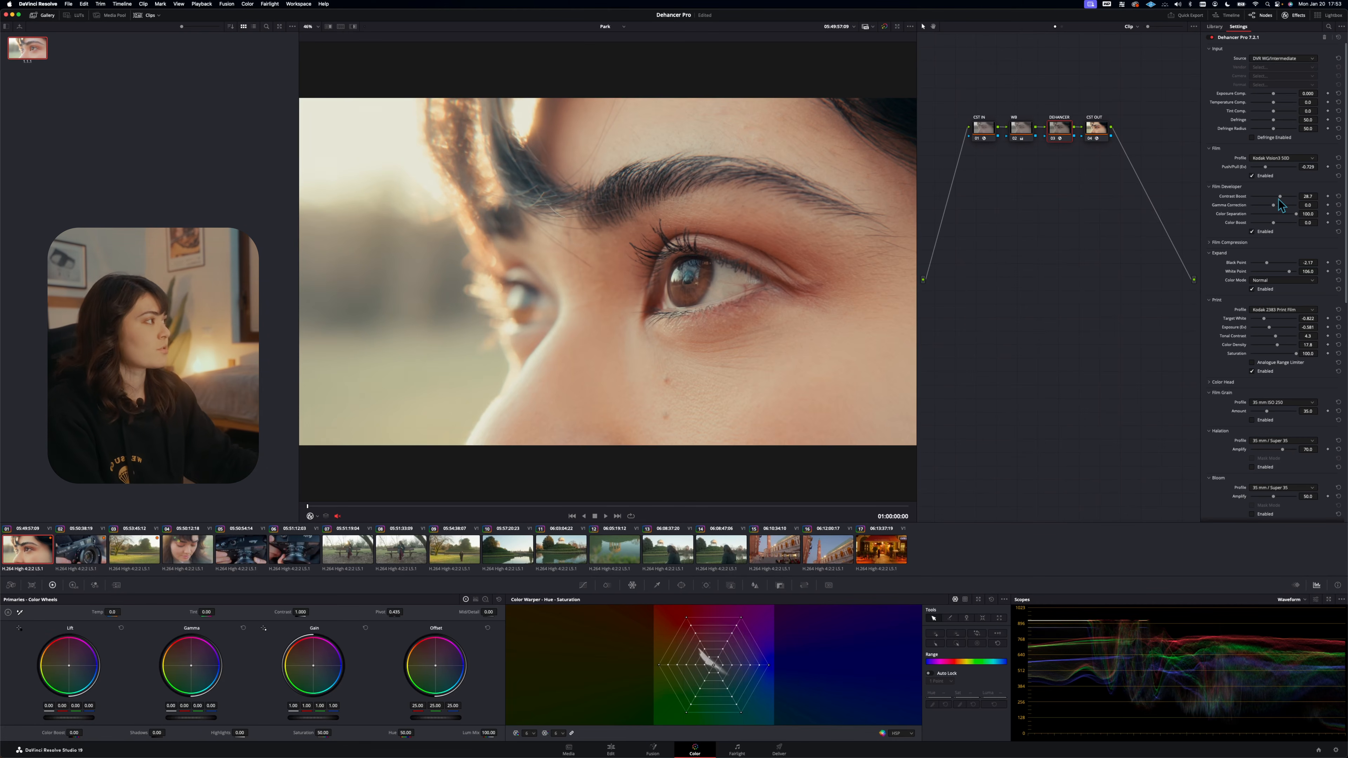
{"action": "mouse_move", "coordinate": [1257, 240]}
{"action": "left_mouse_down"}
{"action": "mouse_move", "coordinate": [1298, 237]}
{"action": "mouse_move", "coordinate": [1273, 237]}
{"action": "left_mouse_up"}
{"action": "left_click", "coordinate": [1234, 255]}
{"action": "left_click", "coordinate": [1234, 255]}
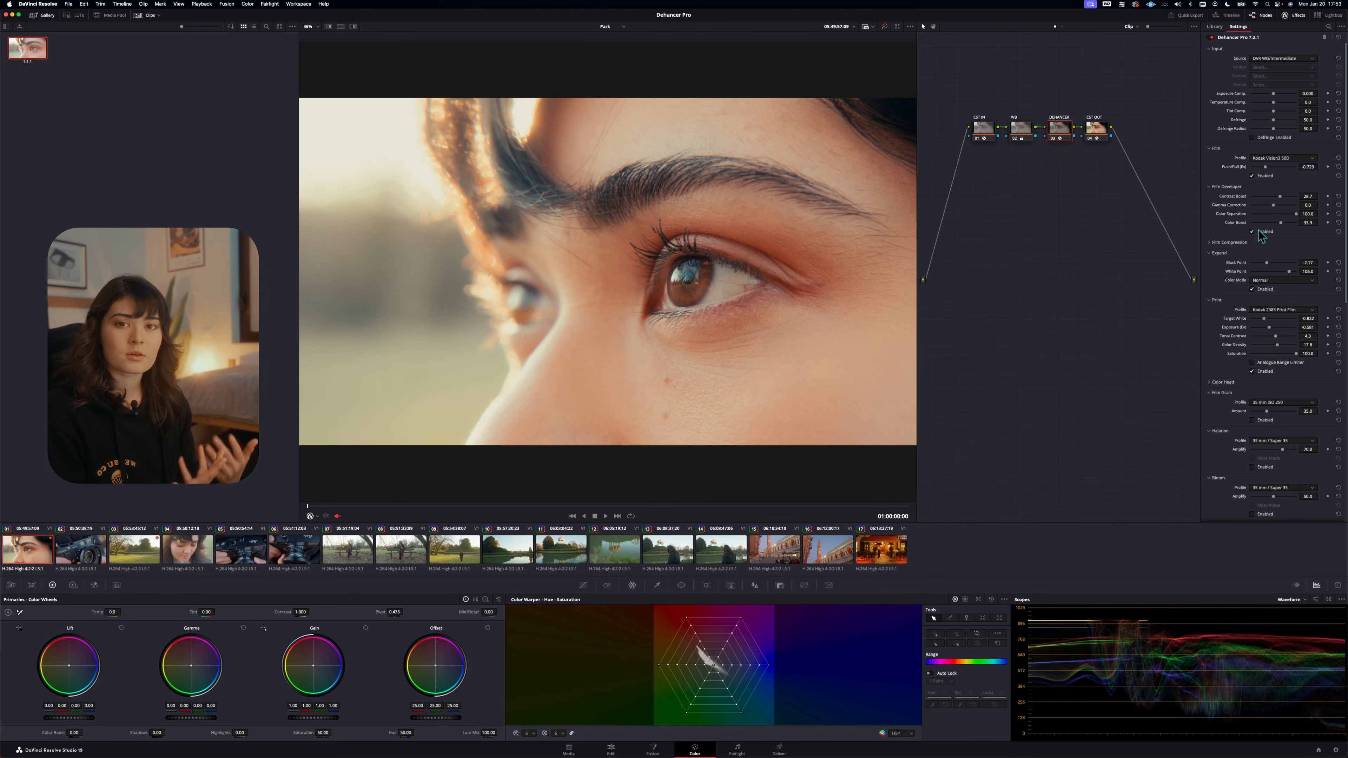
Enable Film Compression with Impact 40.3, White Point 90.7 and Tonal Range about 33, comparing the image with it off and on
{"action": "left_click", "coordinate": [1276, 242]}
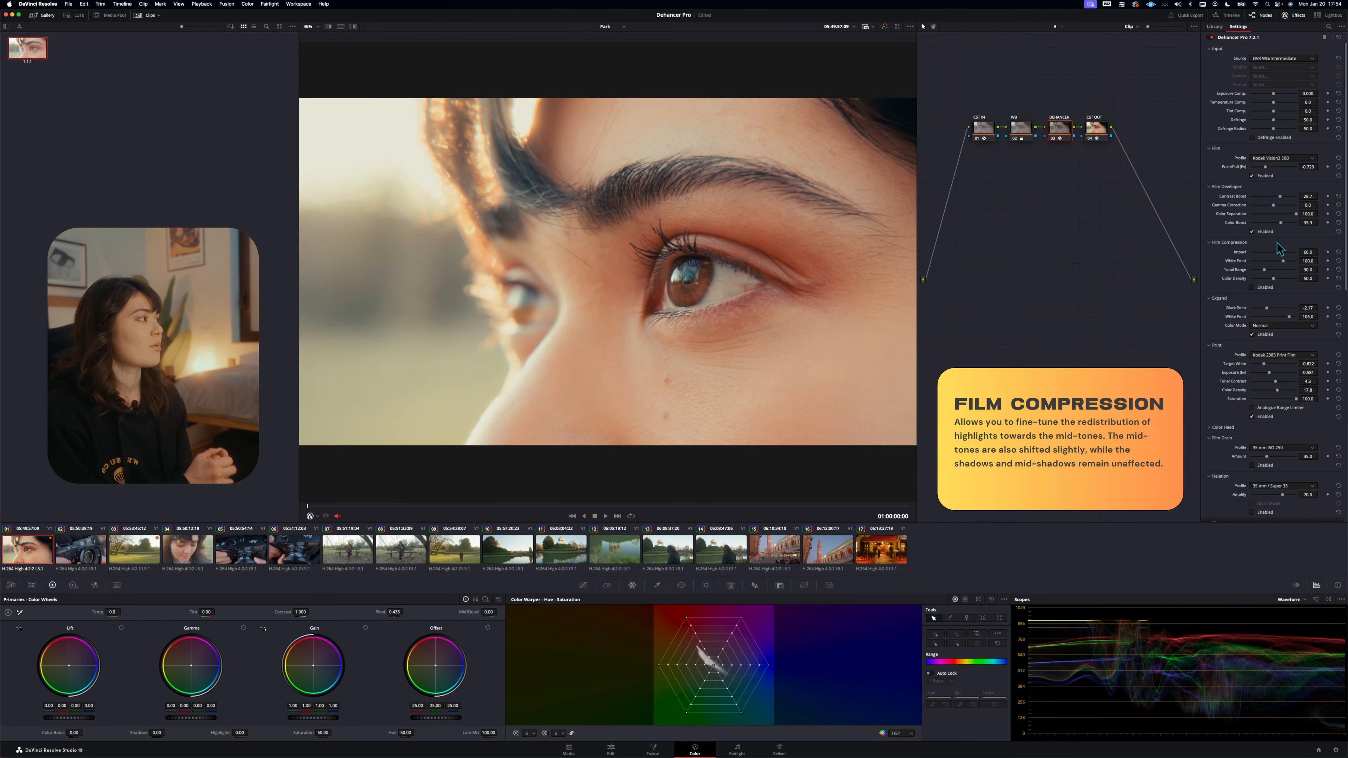
{"action": "left_click", "coordinate": [1254, 288]}
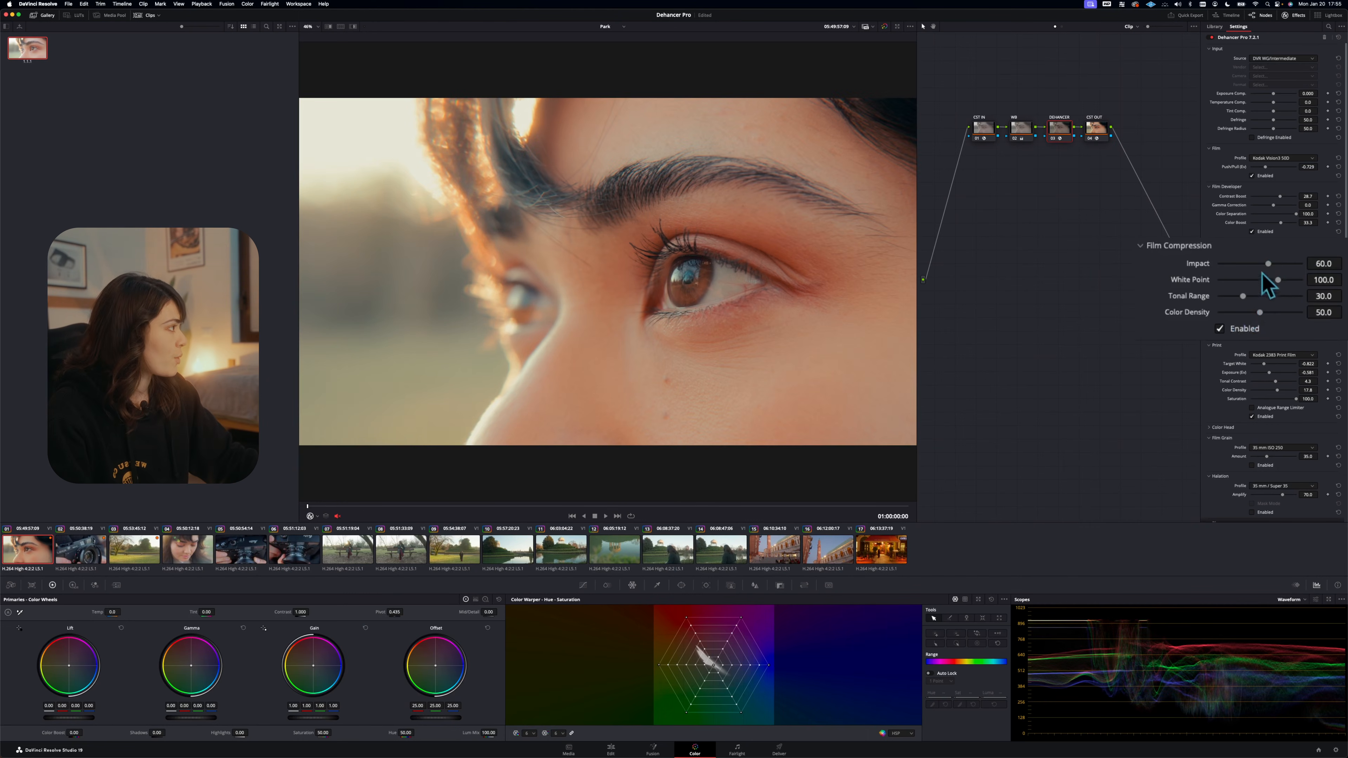
{"action": "left_click_drag", "start_coordinate": [1266, 266], "coordinate": [1267, 282]}
{"action": "left_click", "coordinate": [1239, 328]}
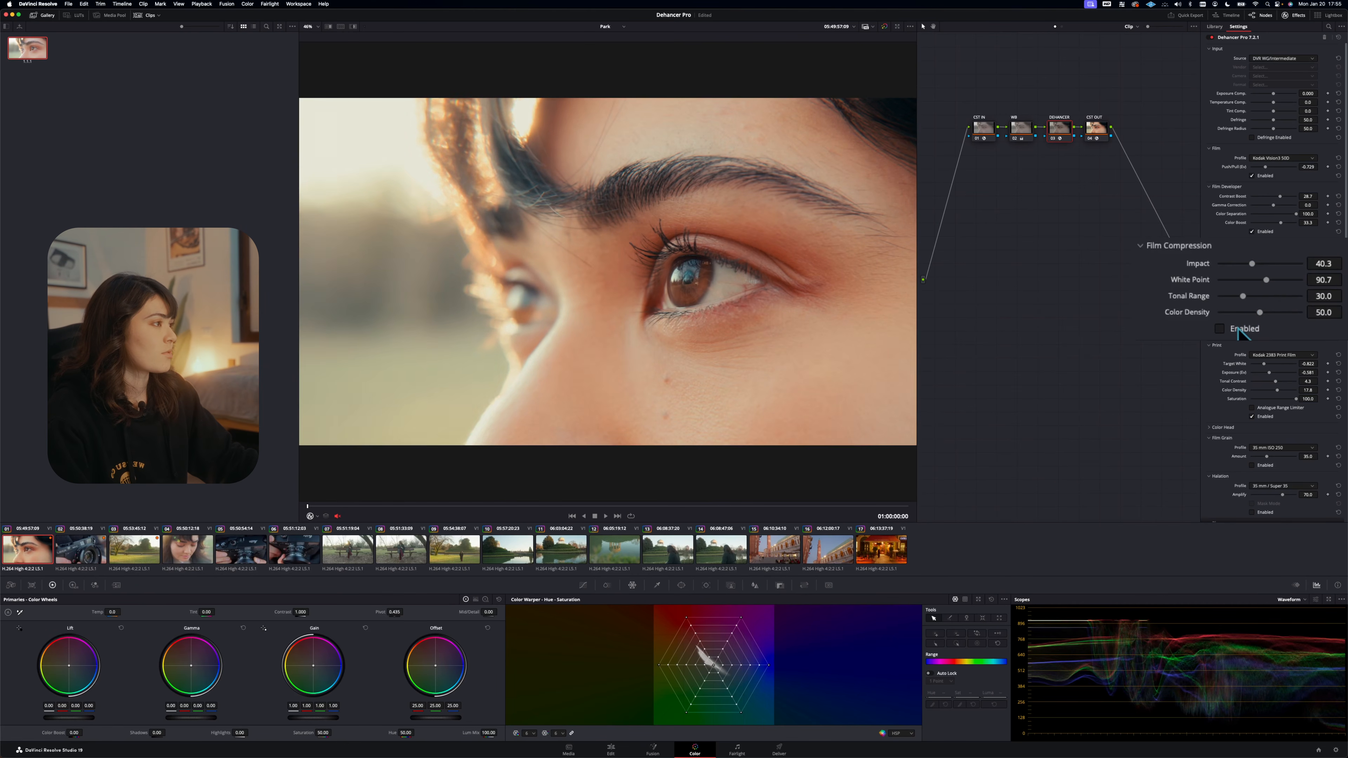
{"action": "left_click", "coordinate": [1238, 328]}
{"action": "left_click_drag", "start_coordinate": [1243, 296], "coordinate": [1248, 298]}
Enable Color Head and set Yellow - Blue to -3.5, Magenta - Green to 1.2 and Cyan - Red to 8.1
{"action": "scroll", "coordinate": [1232, 343], "scroll_direction": "down", "scroll_amount": 3}
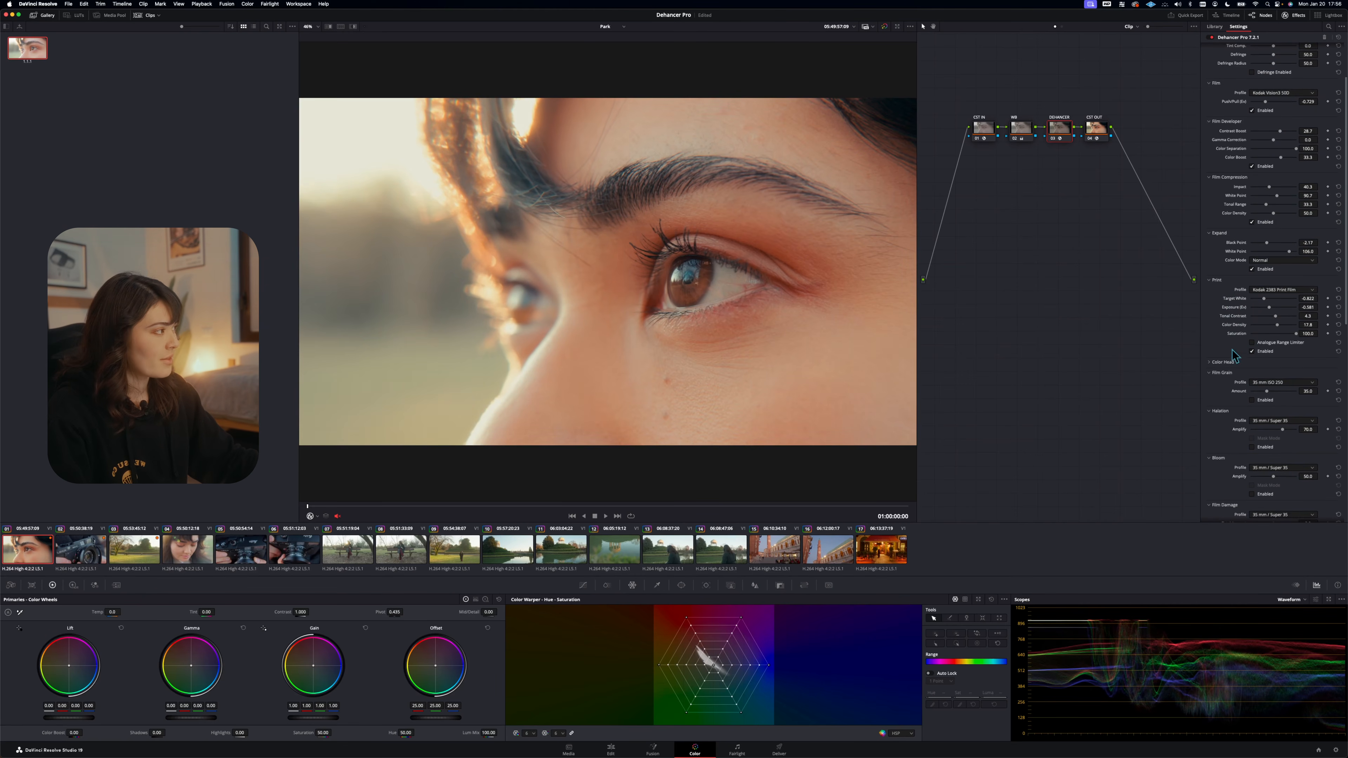
{"action": "left_click", "coordinate": [1232, 362]}
{"action": "scroll", "coordinate": [1236, 387], "scroll_direction": "down", "scroll_amount": 3}
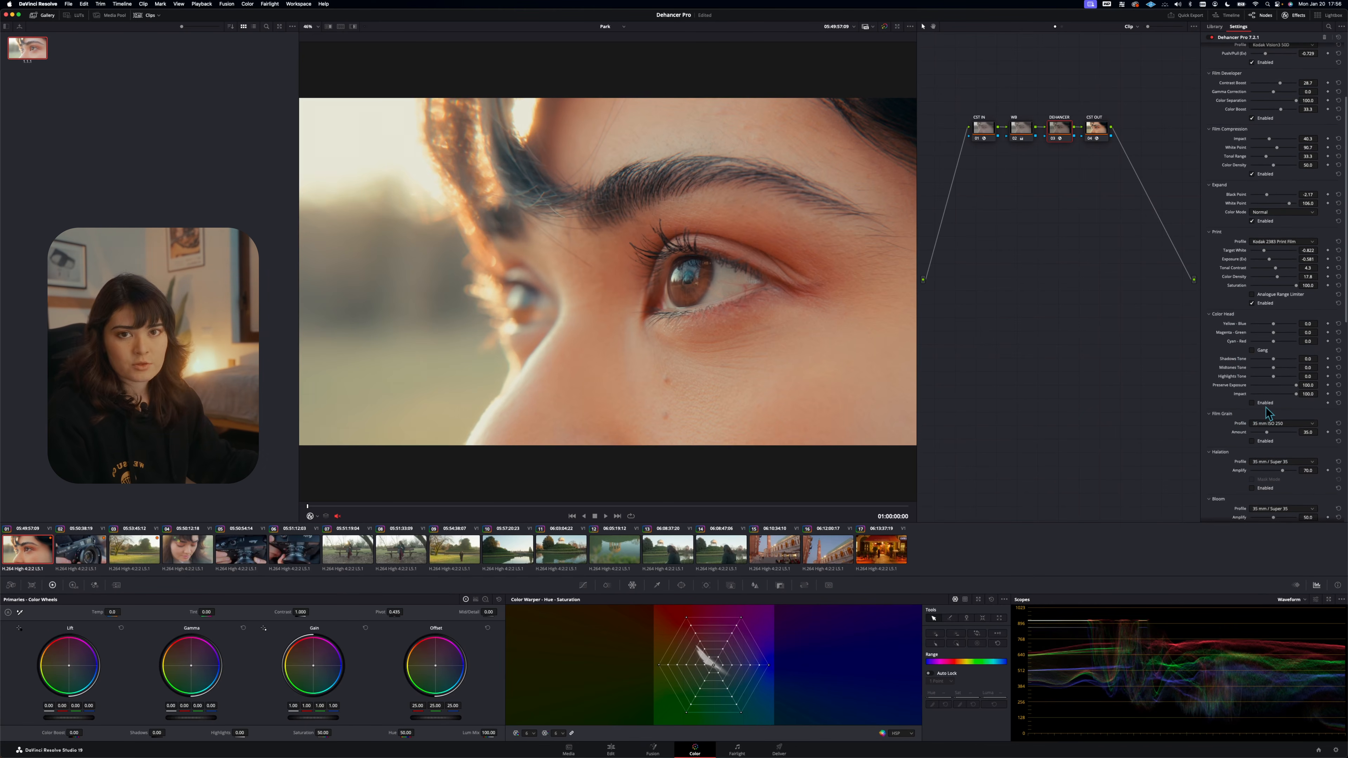
{"action": "left_click", "coordinate": [1244, 482]}
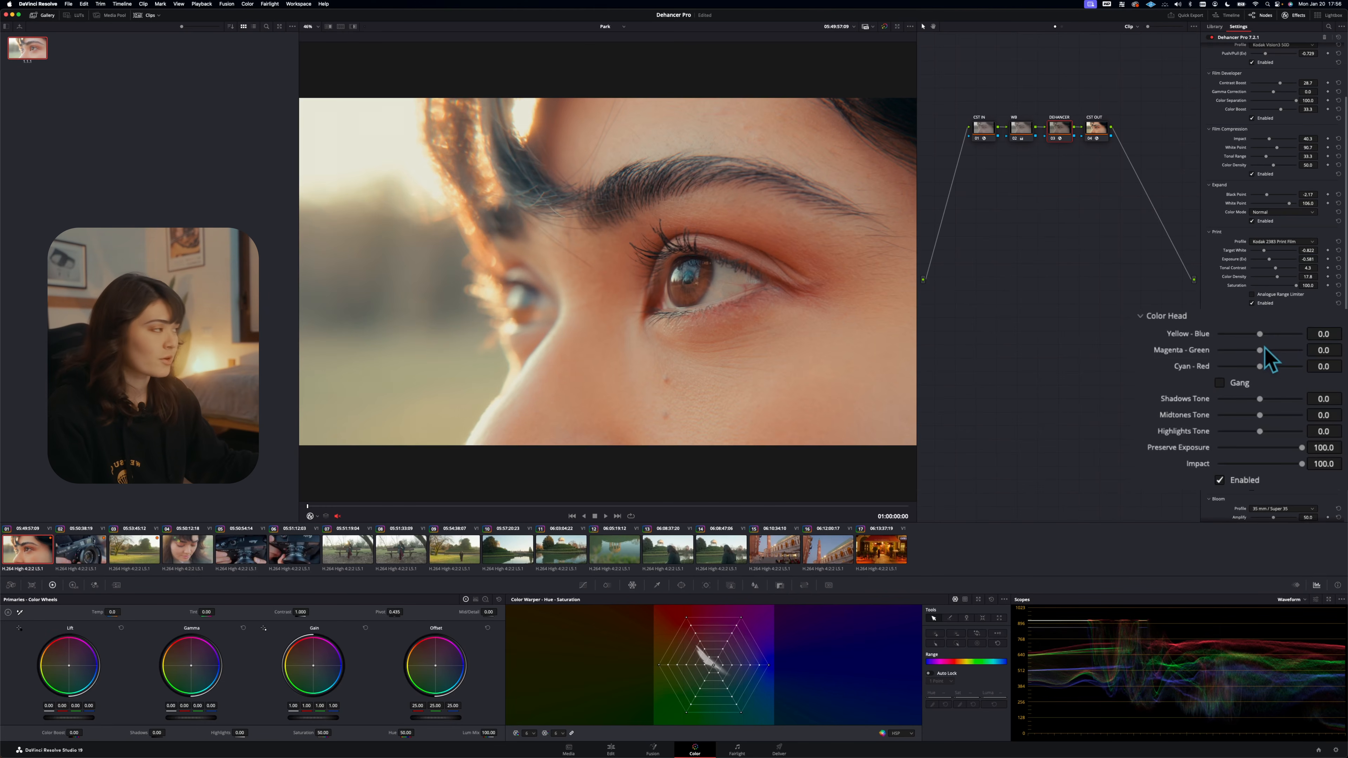
{"action": "mouse_move", "coordinate": [1260, 333]}
{"action": "left_mouse_down"}
{"action": "mouse_move", "coordinate": [1267, 365]}
{"action": "mouse_move", "coordinate": [1264, 350]}
{"action": "left_mouse_up"}
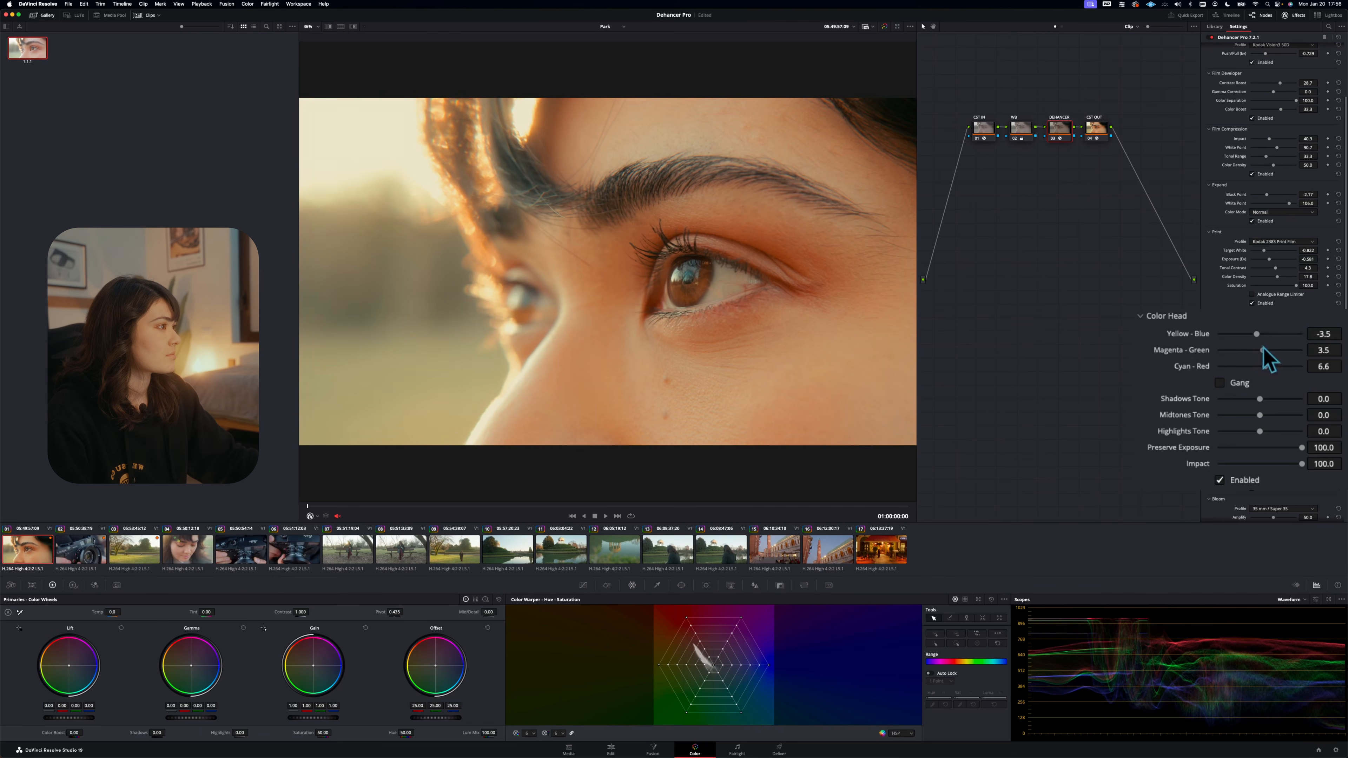
{"action": "left_click", "coordinate": [1231, 480]}
{"action": "left_click", "coordinate": [1232, 479]}
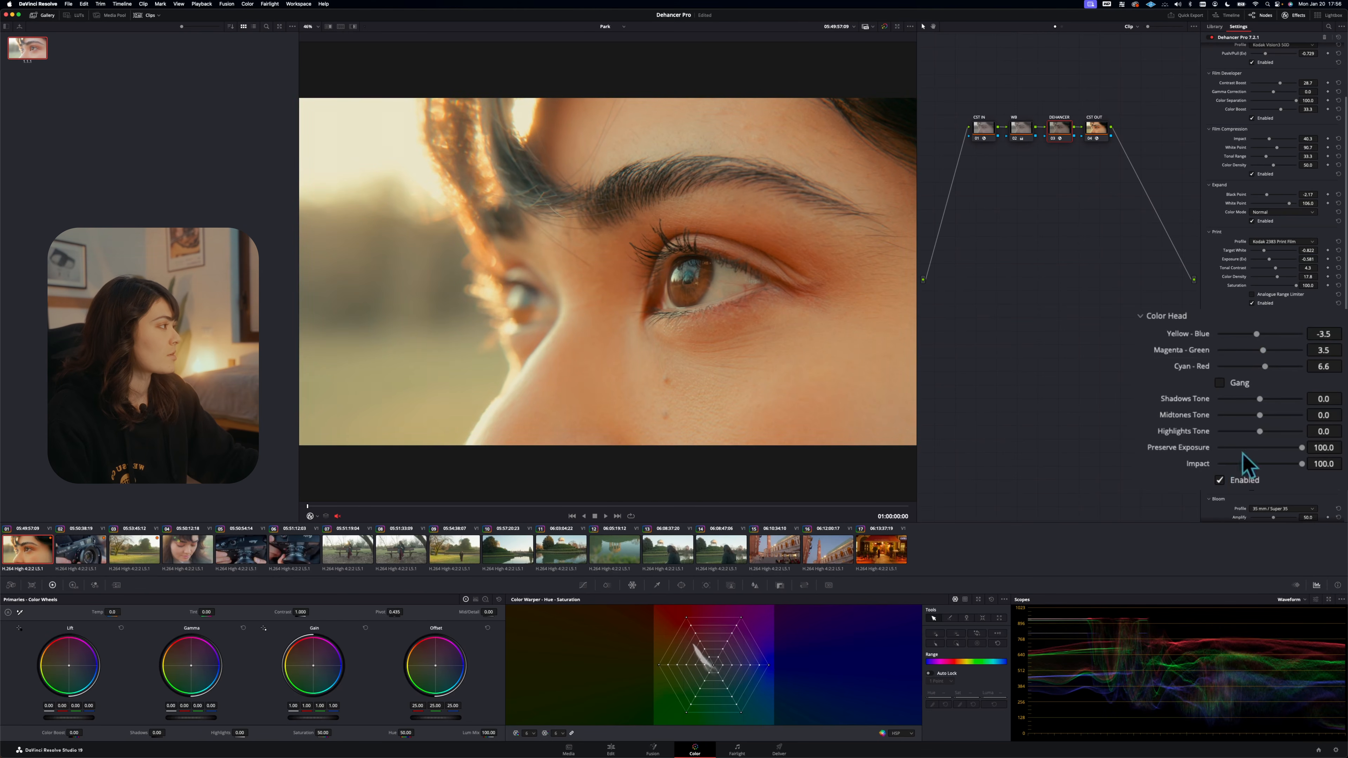
{"action": "left_click_drag", "start_coordinate": [1265, 366], "coordinate": [1261, 350]}
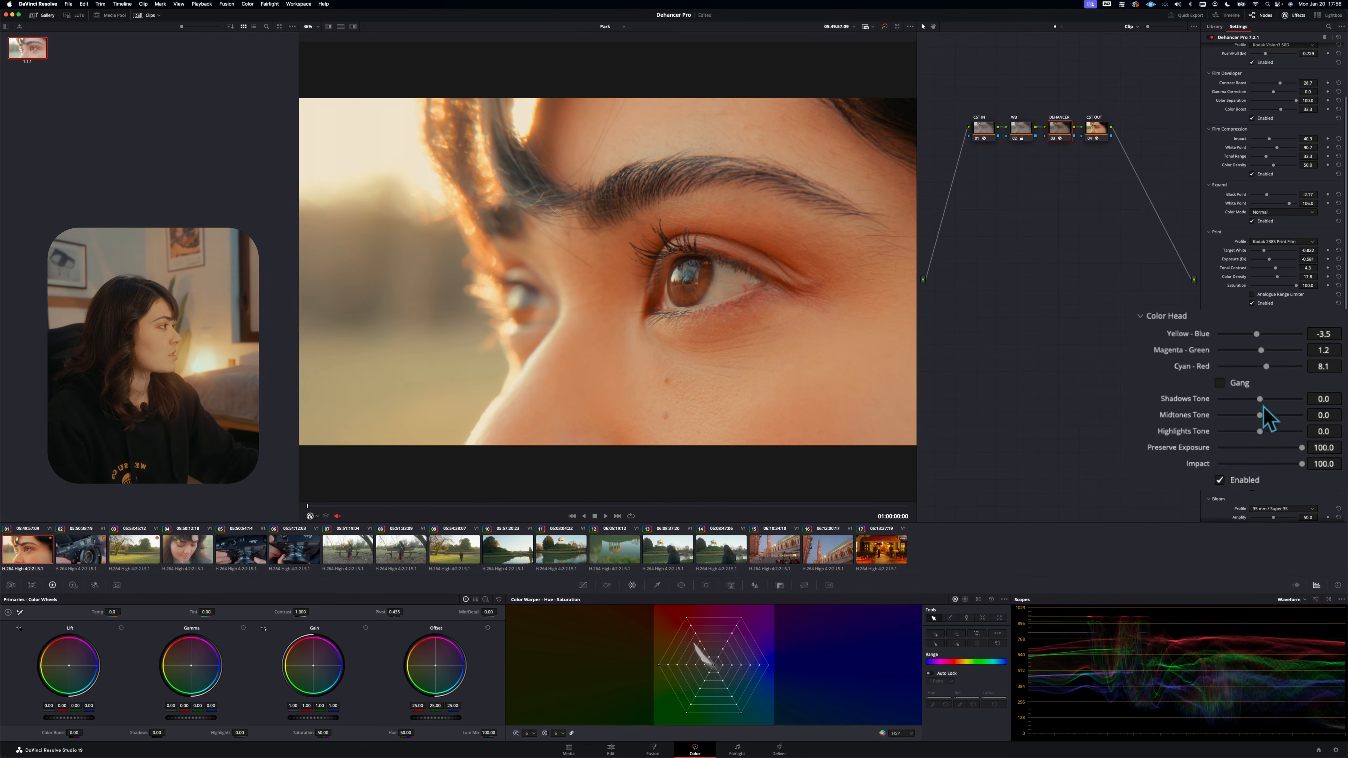
Set Color Head's Shadows Tone to 24.0, Midtones Tone to 2.3 and Highlights Tone to -8.5, comparing the image without it
{"action": "mouse_move", "coordinate": [1261, 399]}
{"action": "left_mouse_down"}
{"action": "mouse_move", "coordinate": [1229, 397]}
{"action": "mouse_move", "coordinate": [1273, 400]}
{"action": "mouse_move", "coordinate": [1256, 415]}
{"action": "left_mouse_up"}
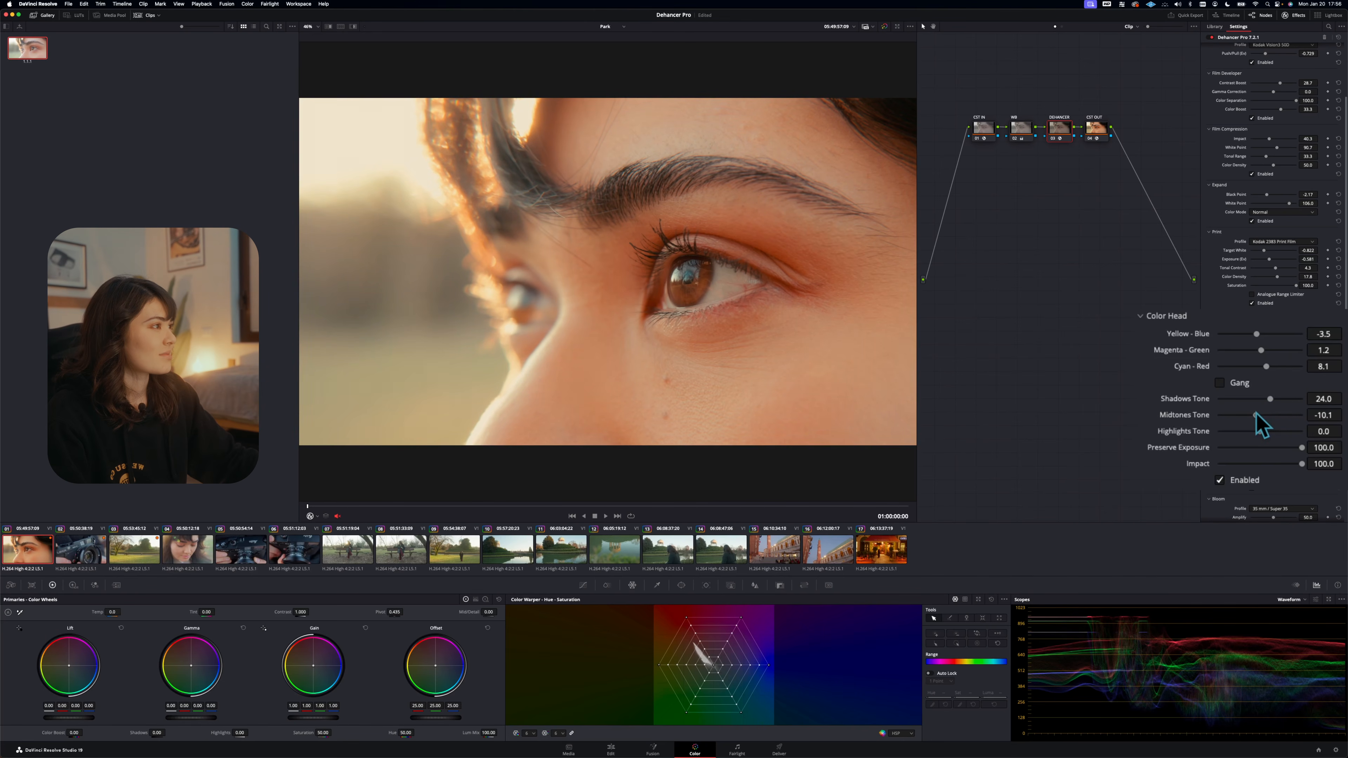
{"action": "left_click_drag", "start_coordinate": [1260, 431], "coordinate": [1261, 417]}
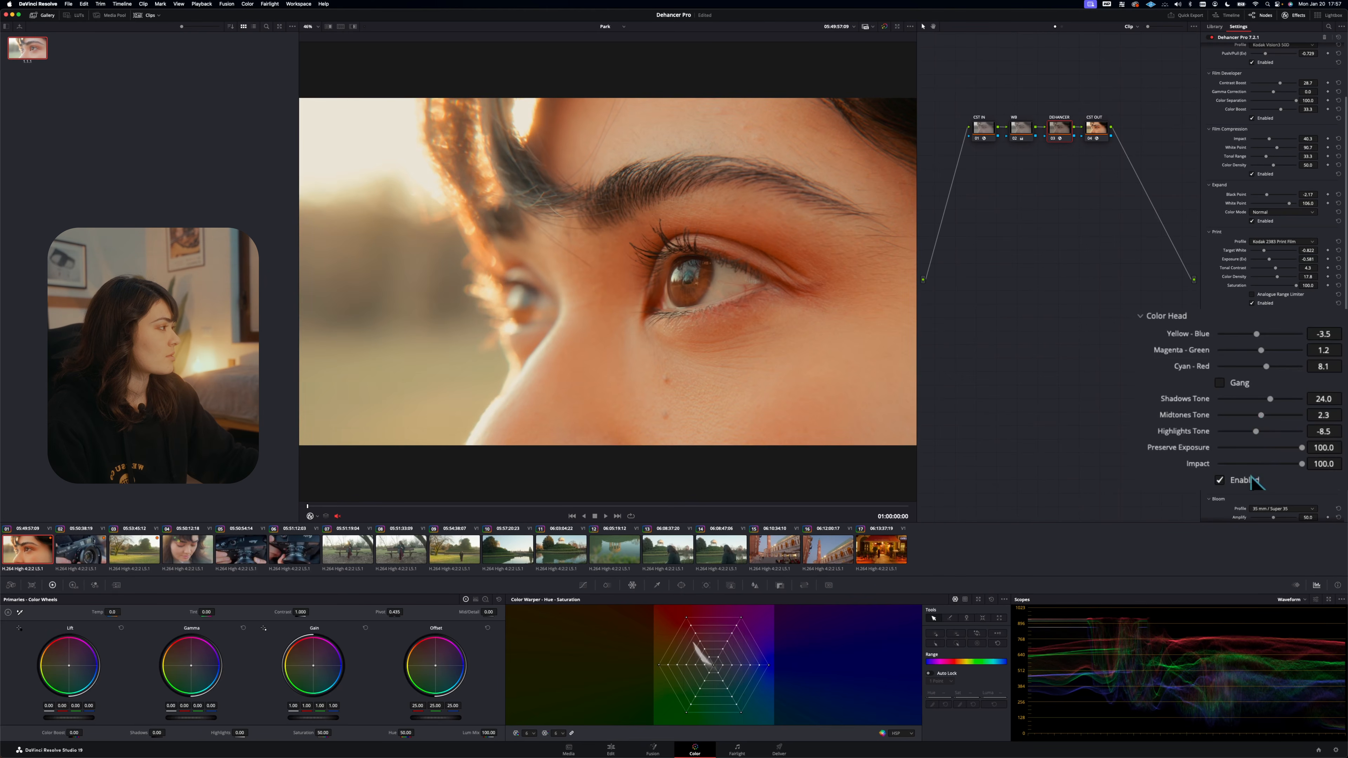
{"action": "left_click", "coordinate": [1244, 483]}
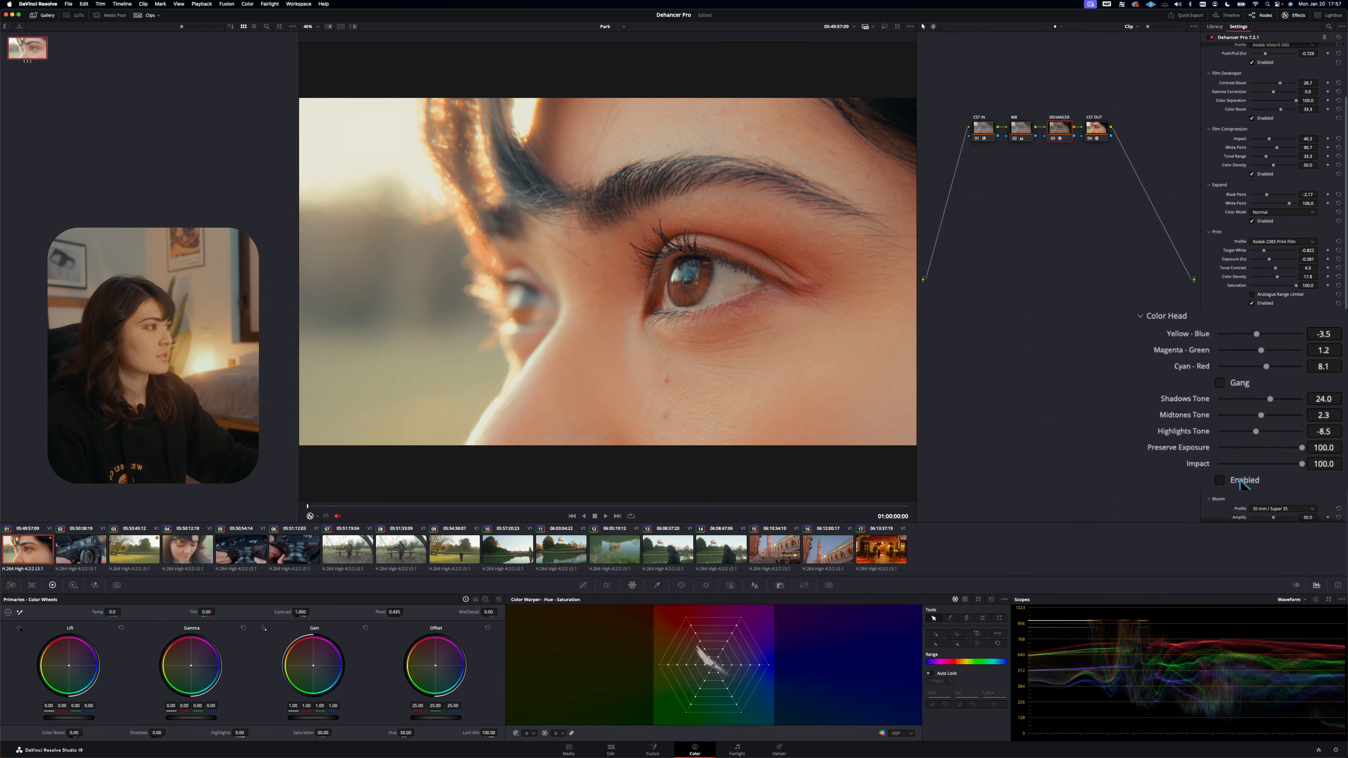
{"action": "left_click", "coordinate": [1243, 483]}
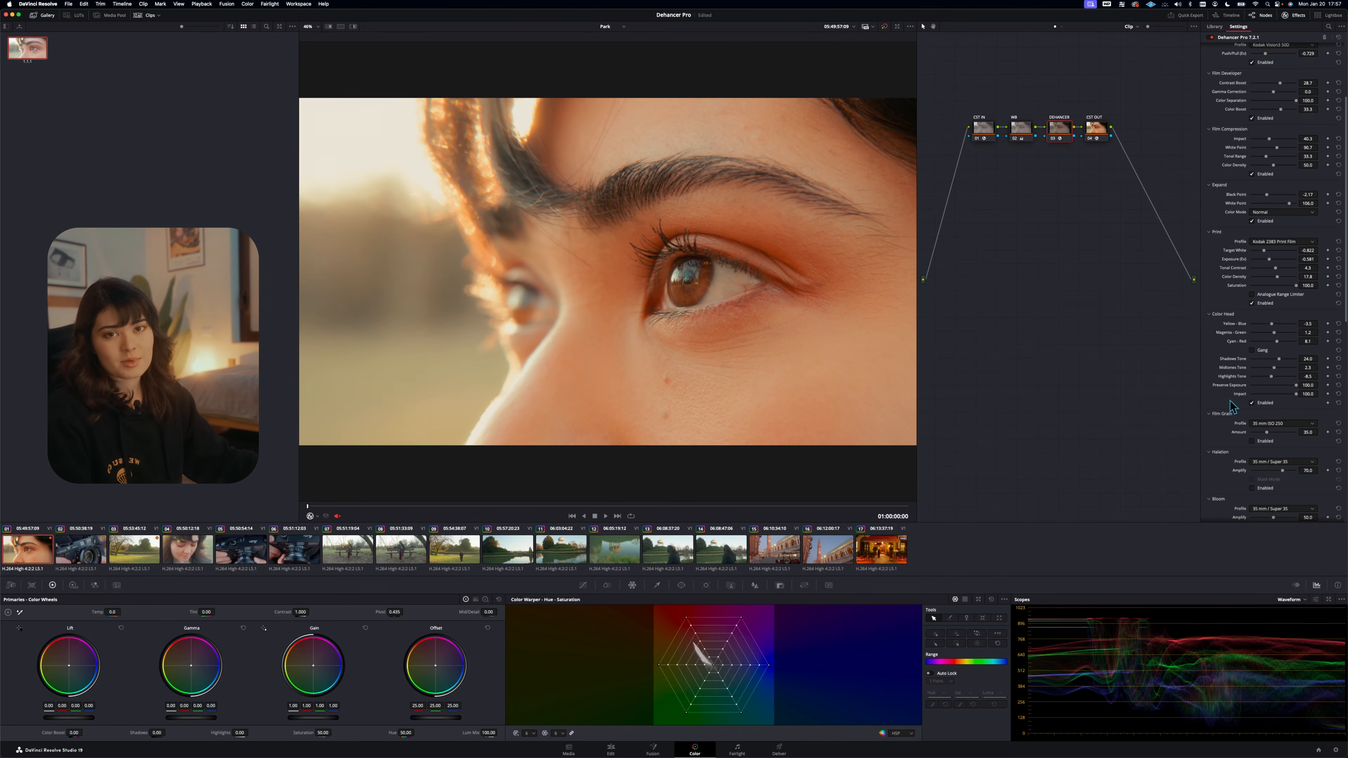
Enable Film Grain and set its profile to 8 mm ISO 50
{"action": "scroll", "coordinate": [1231, 403], "scroll_direction": "down", "scroll_amount": 3}
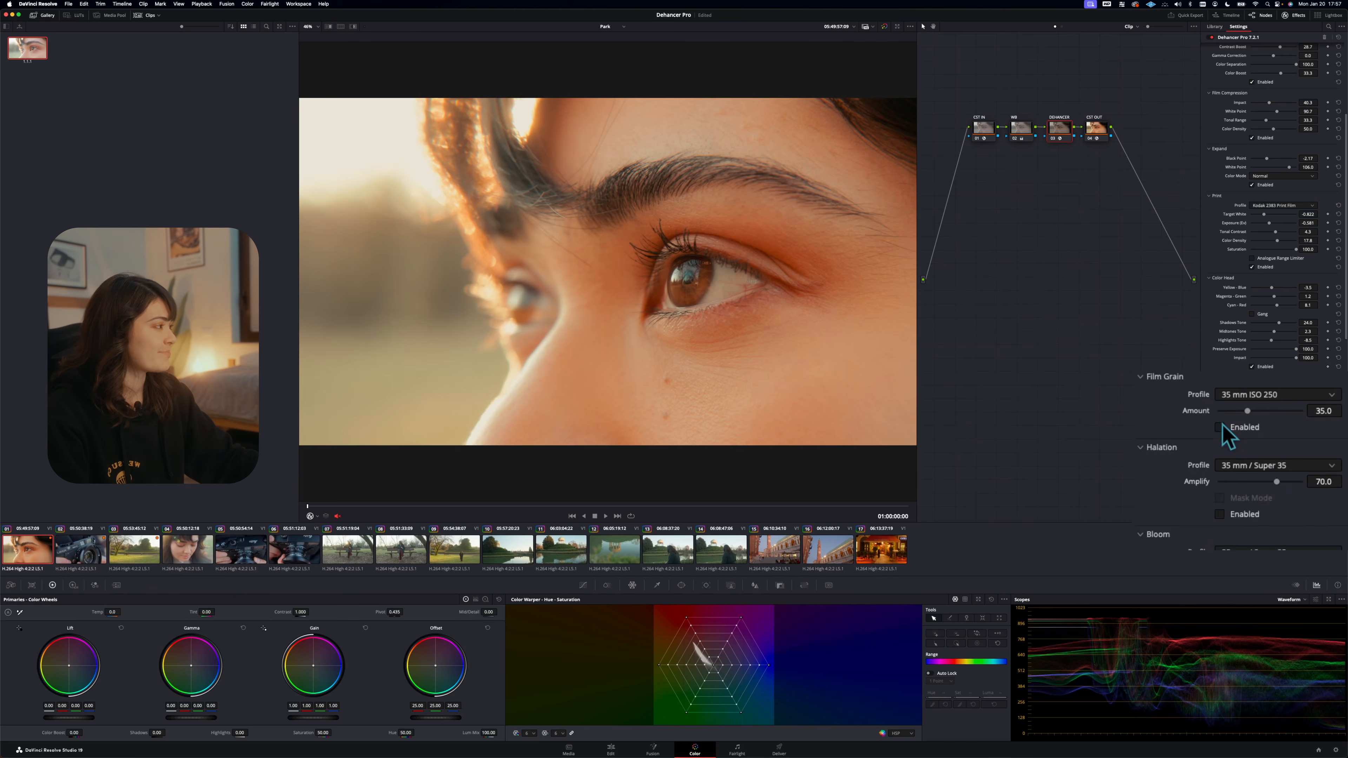
{"action": "left_click", "coordinate": [1251, 405]}
{"action": "left_click", "coordinate": [1281, 387]}
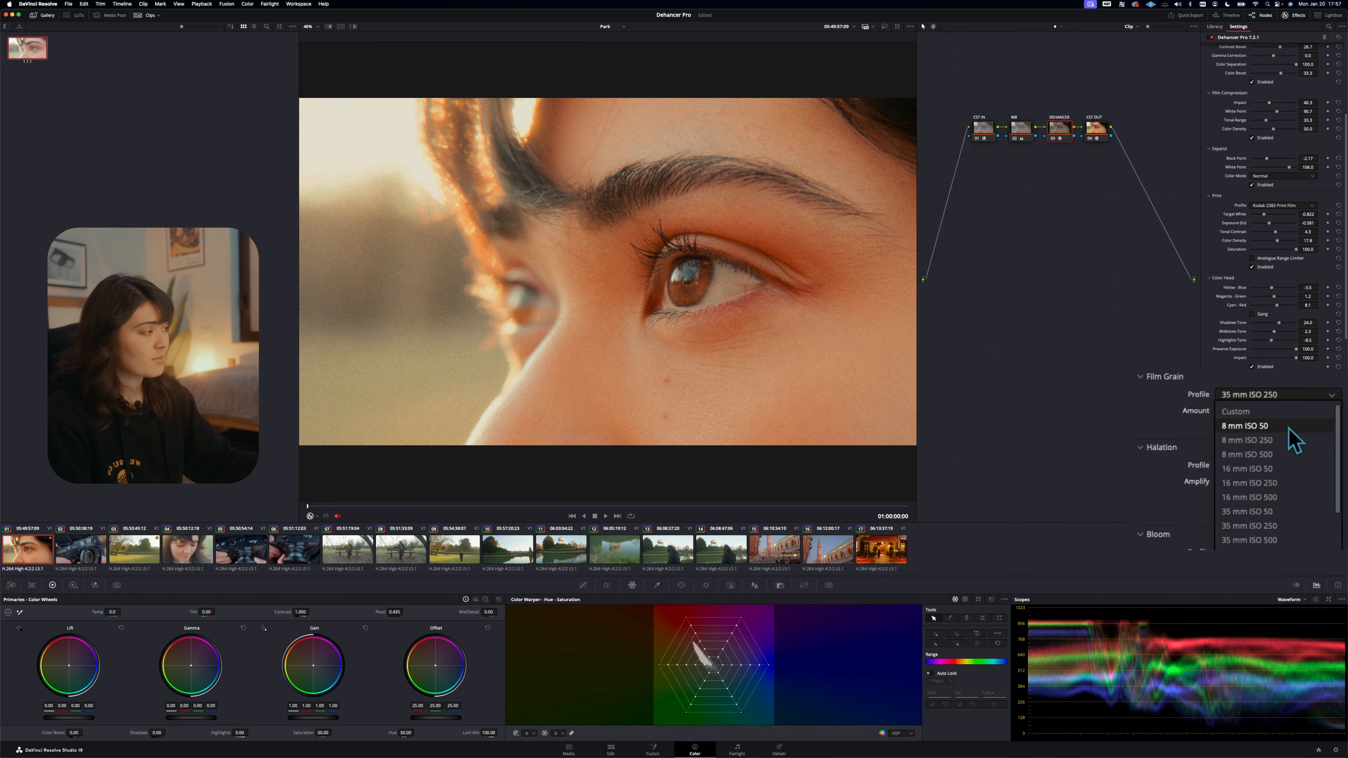
{"action": "scroll", "coordinate": [1293, 440], "scroll_direction": "down", "scroll_amount": 3}
{"action": "scroll", "coordinate": [1274, 542], "scroll_direction": "up", "scroll_amount": 3}
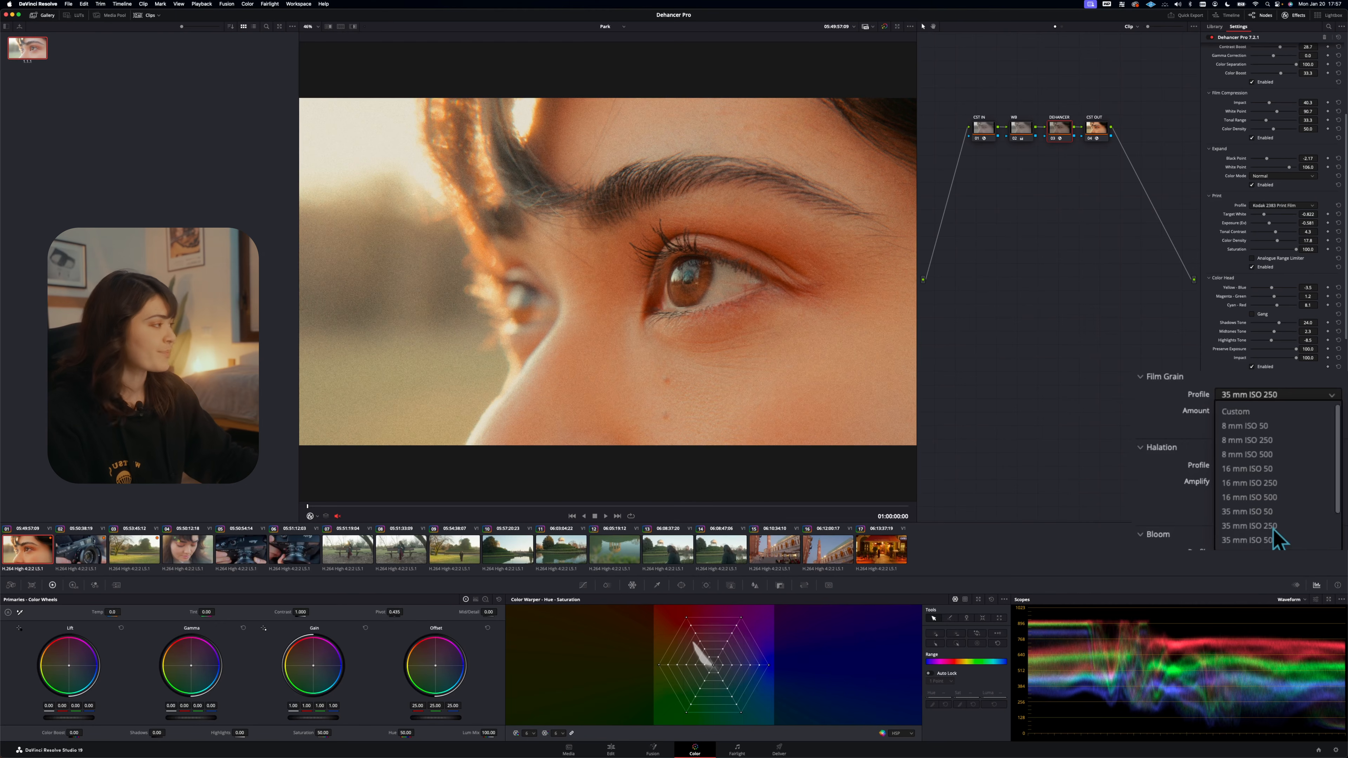
{"action": "left_click", "coordinate": [1274, 427]}
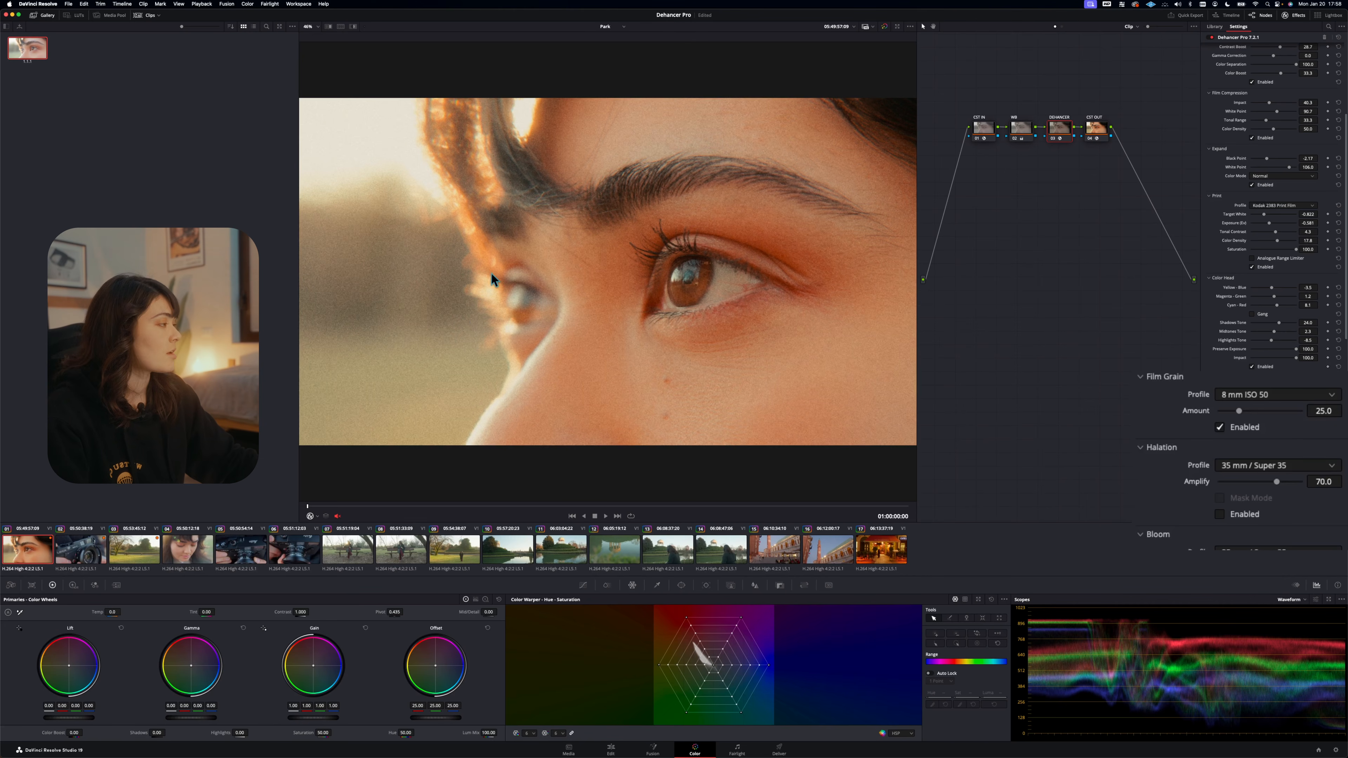
Try the 65 mm ISO 50 grain profile, return to 8 mm ISO 50 and play the clip to compare the grain
{"action": "left_click", "coordinate": [1244, 395]}
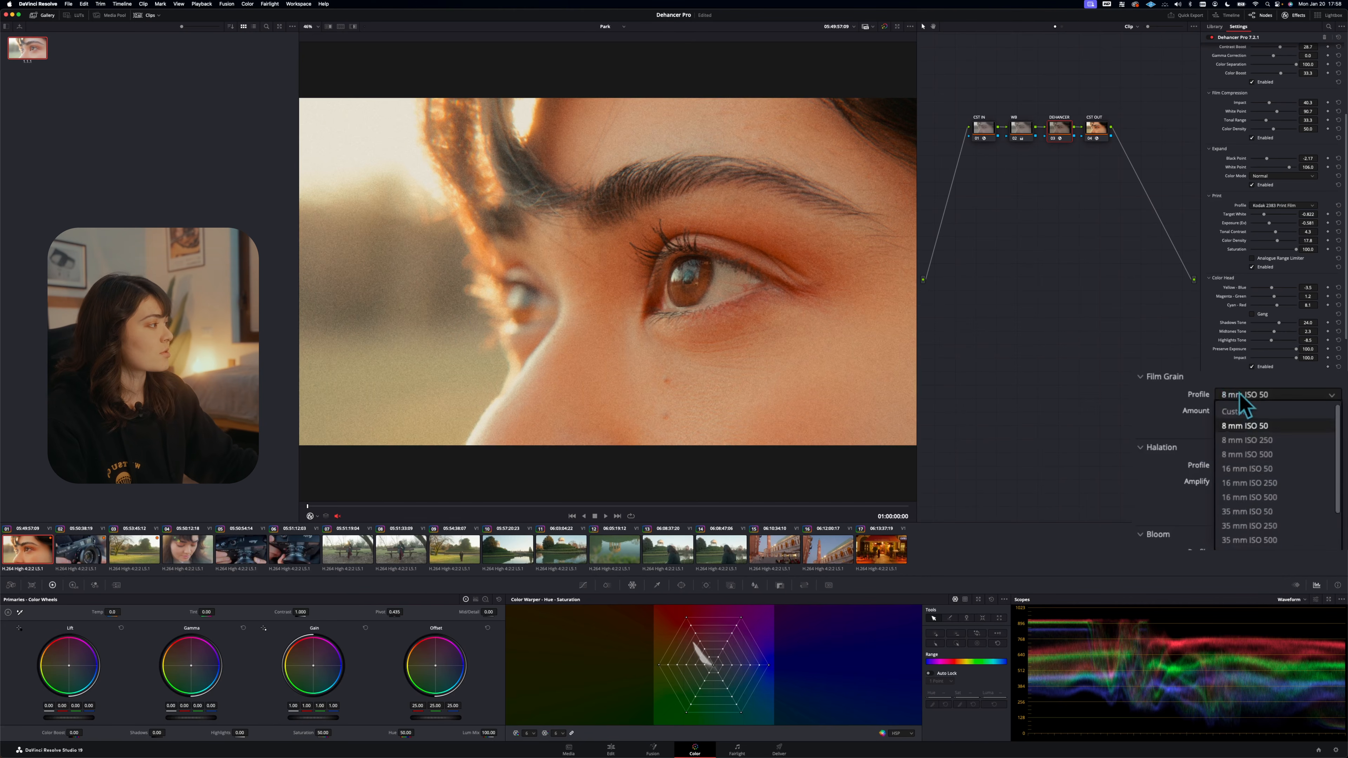
{"action": "left_click", "coordinate": [1286, 513]}
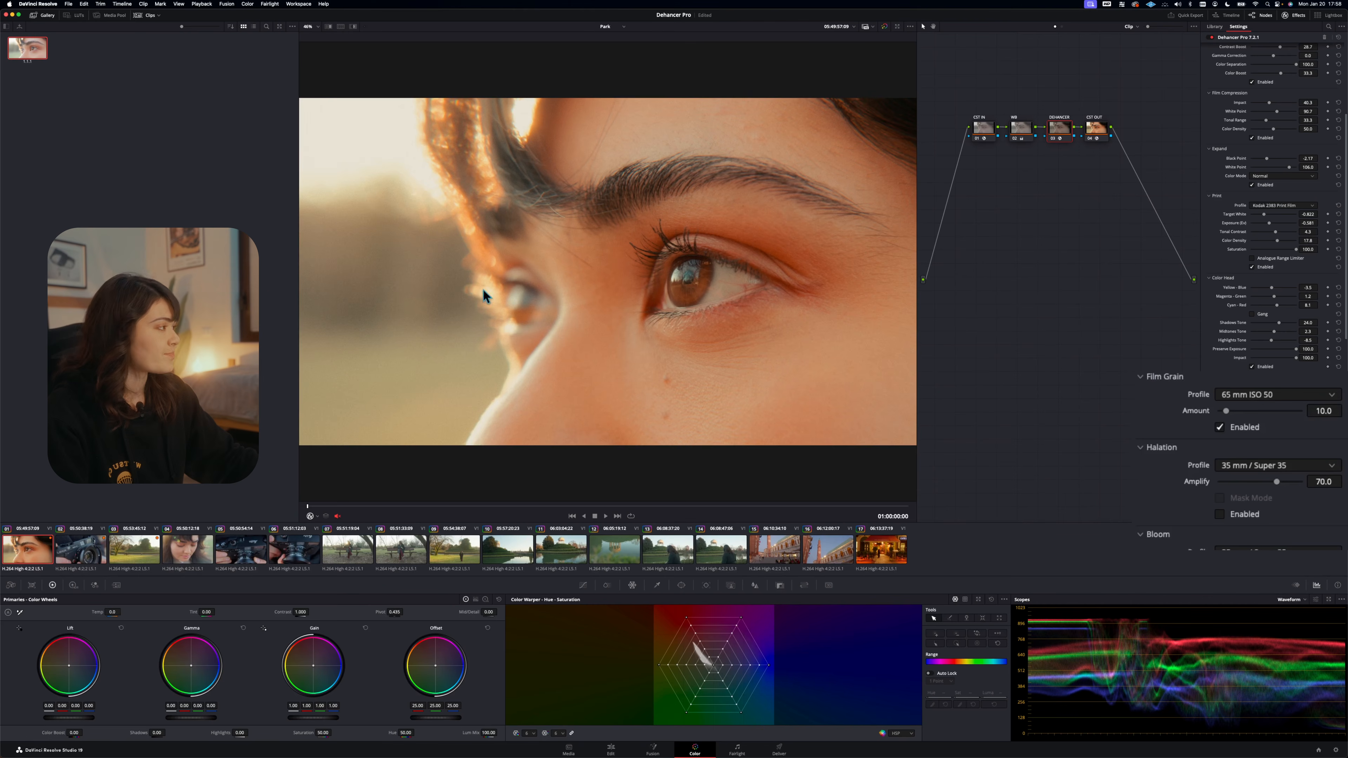
{"action": "left_click", "coordinate": [1280, 396]}
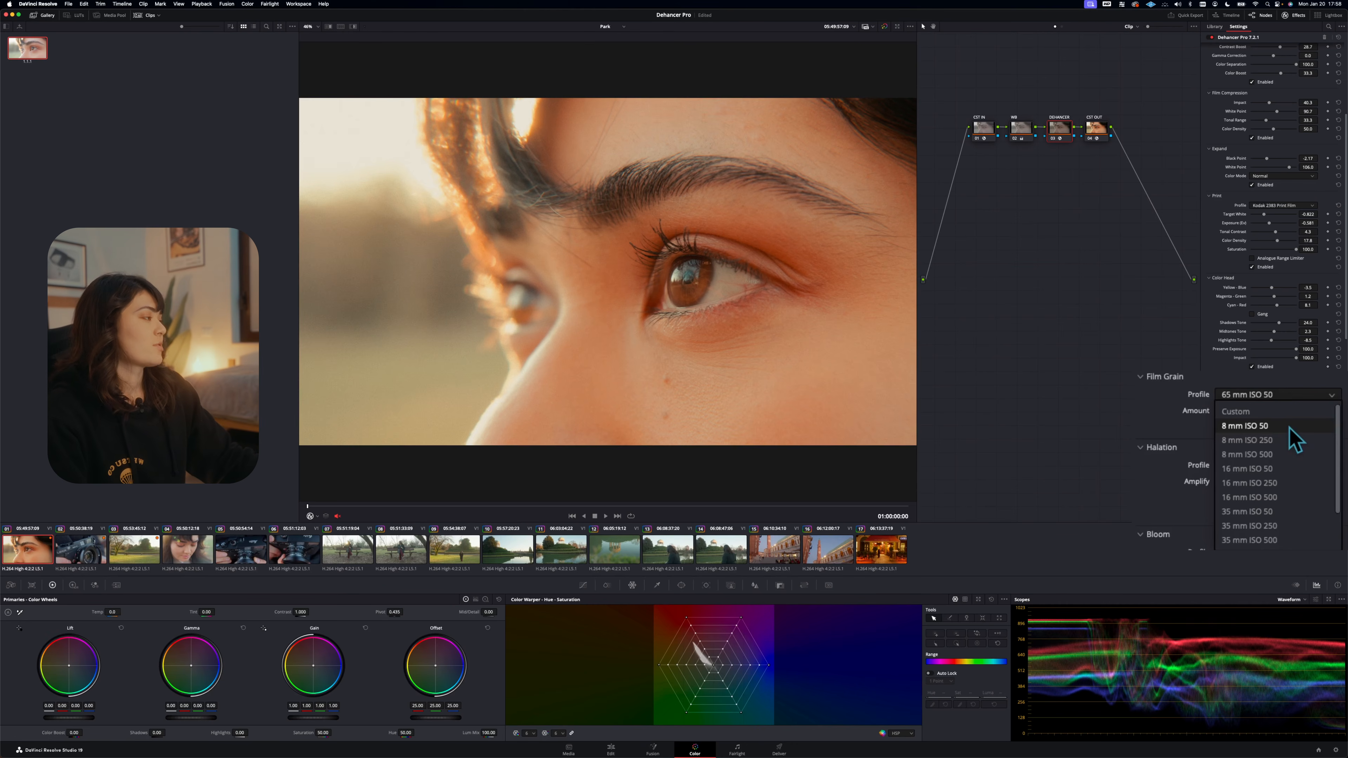
{"action": "left_click", "coordinate": [1289, 426]}
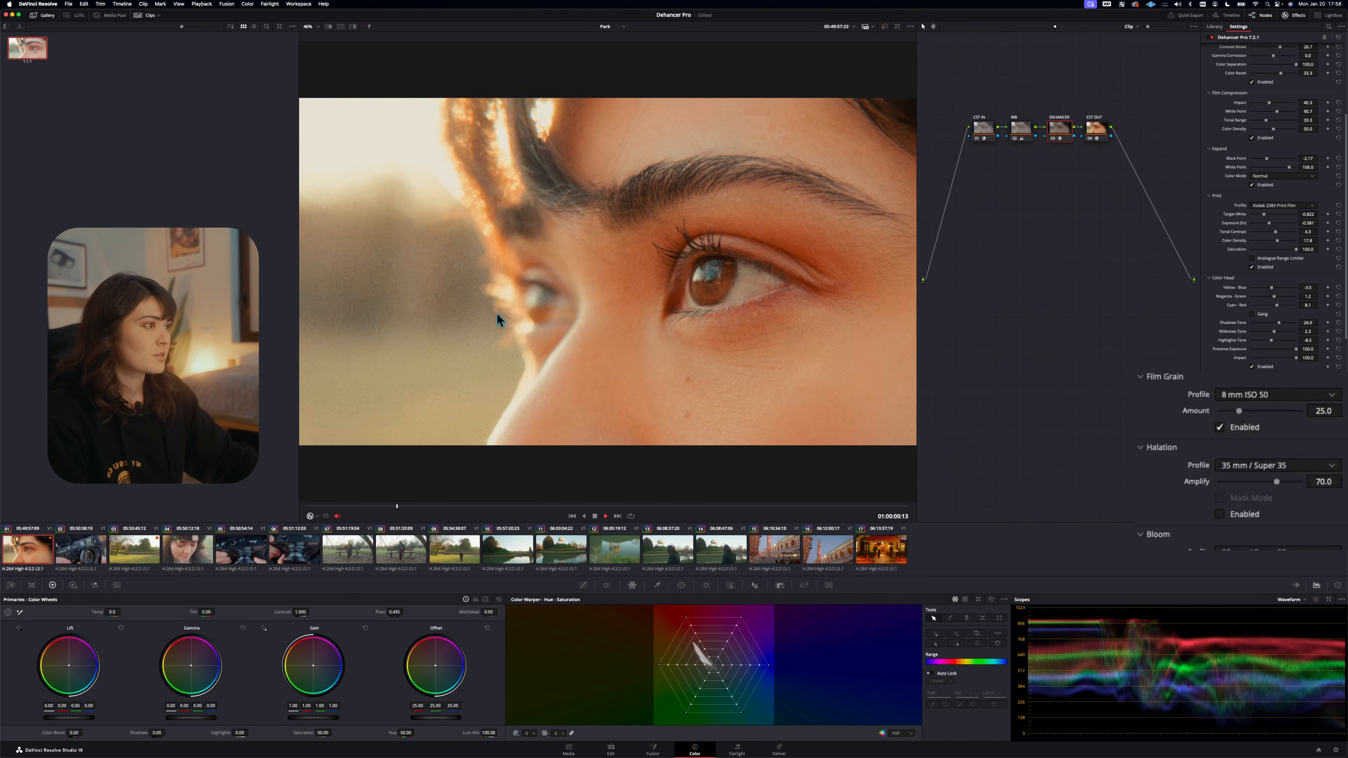
{"action": "key", "text": "space"}
Set the Film Grain profile to 8 mm ISO 250 and play the clip to judge the grain in motion
{"action": "left_click", "coordinate": [1277, 397]}
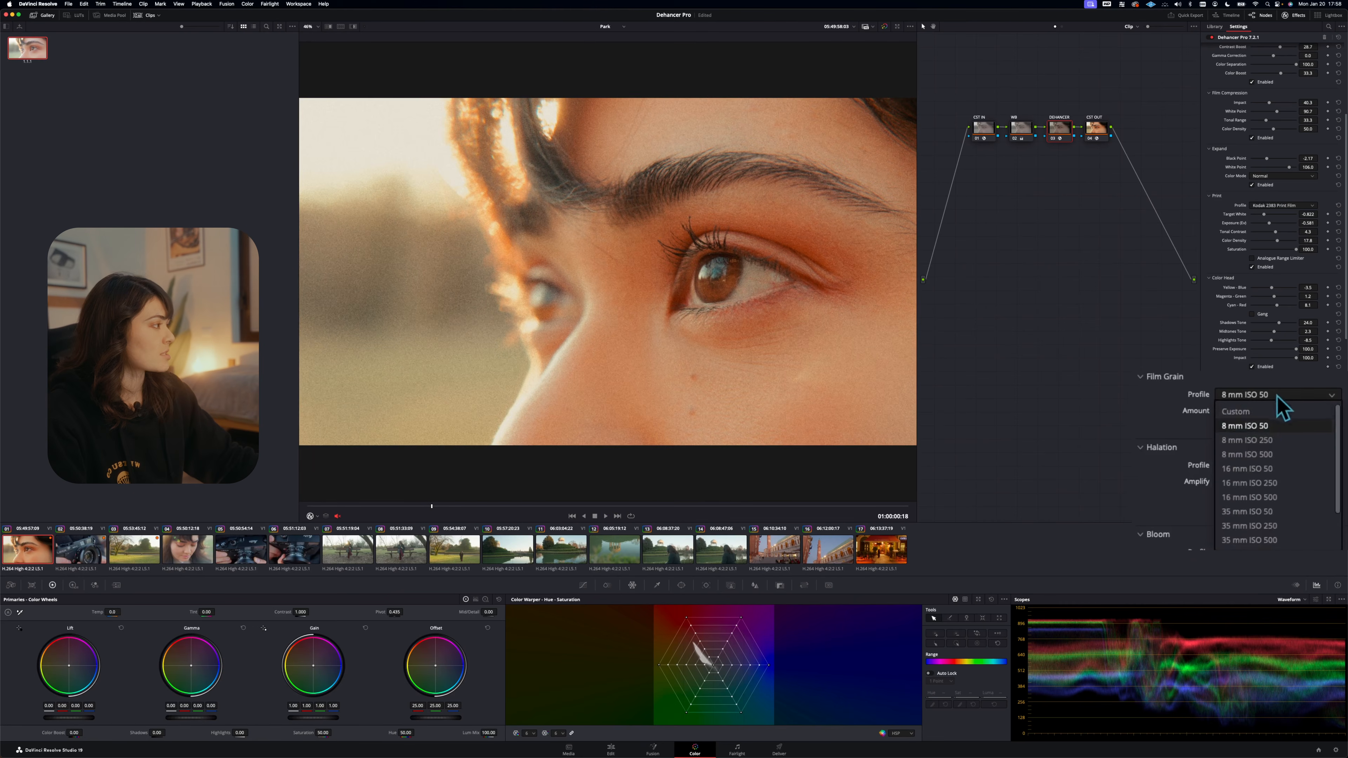
{"action": "left_click", "coordinate": [1283, 447]}
{"action": "key", "text": "space"}
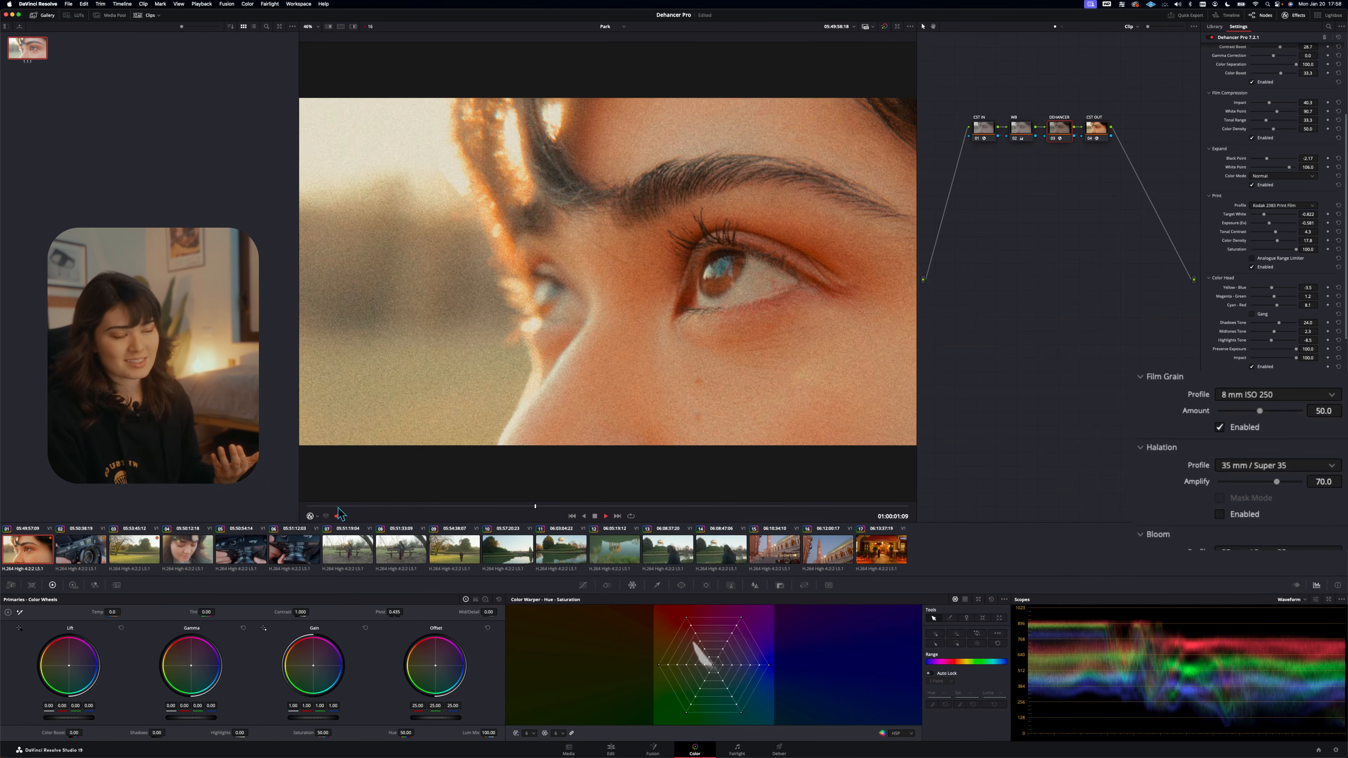
{"action": "key", "text": "space"}
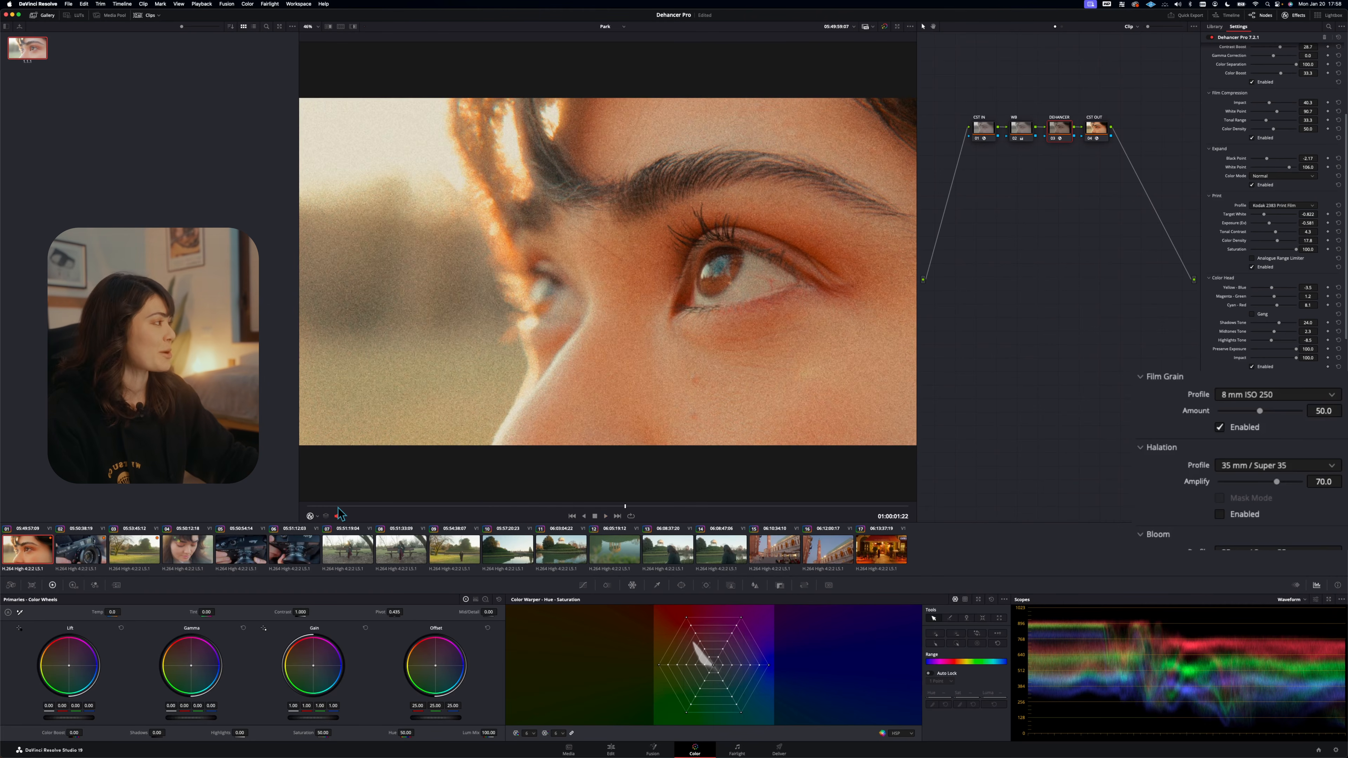
Set the Film Grain profile to 35 mm ISO 50 with an Amount of 32.6 and scrub the clip to check the grain
{"action": "left_click", "coordinate": [1270, 390]}
{"action": "scroll", "coordinate": [1272, 492], "scroll_direction": "down", "scroll_amount": 1}
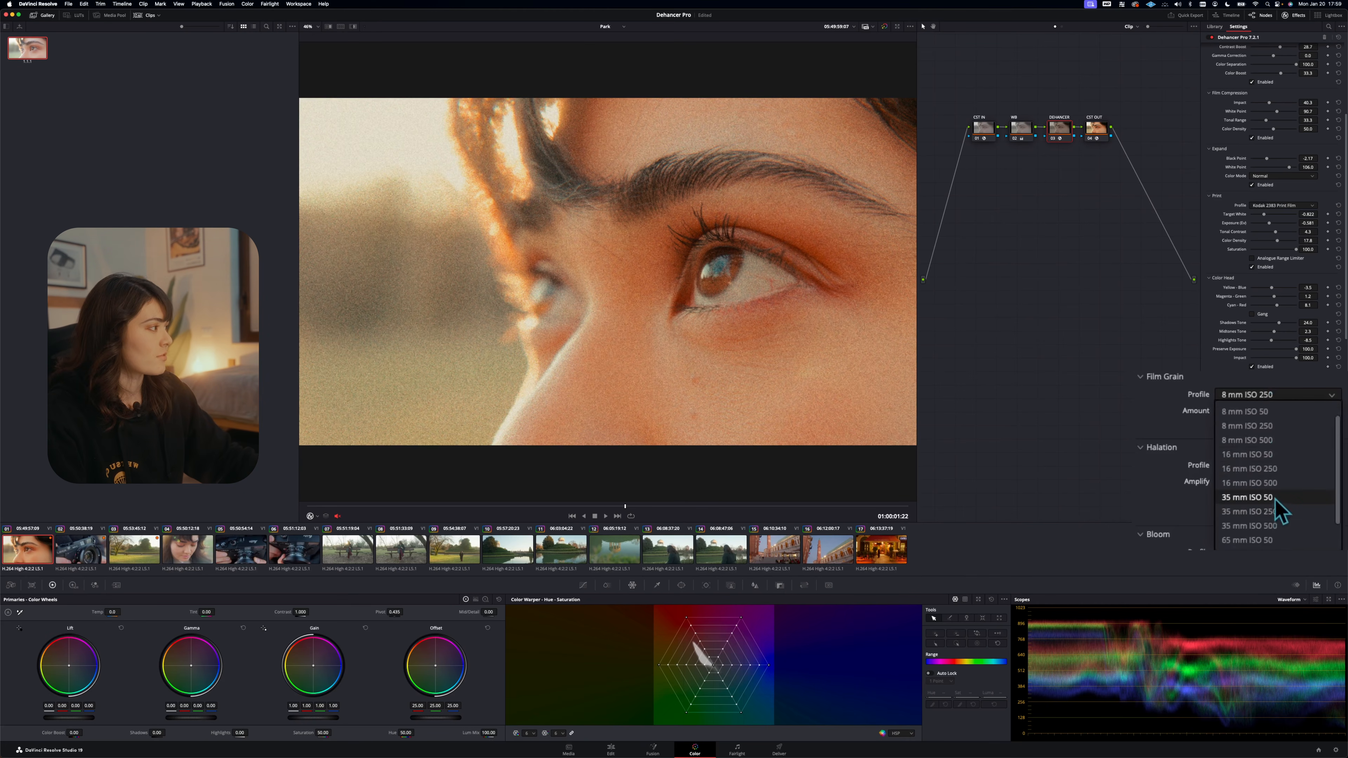
{"action": "left_click", "coordinate": [1274, 499]}
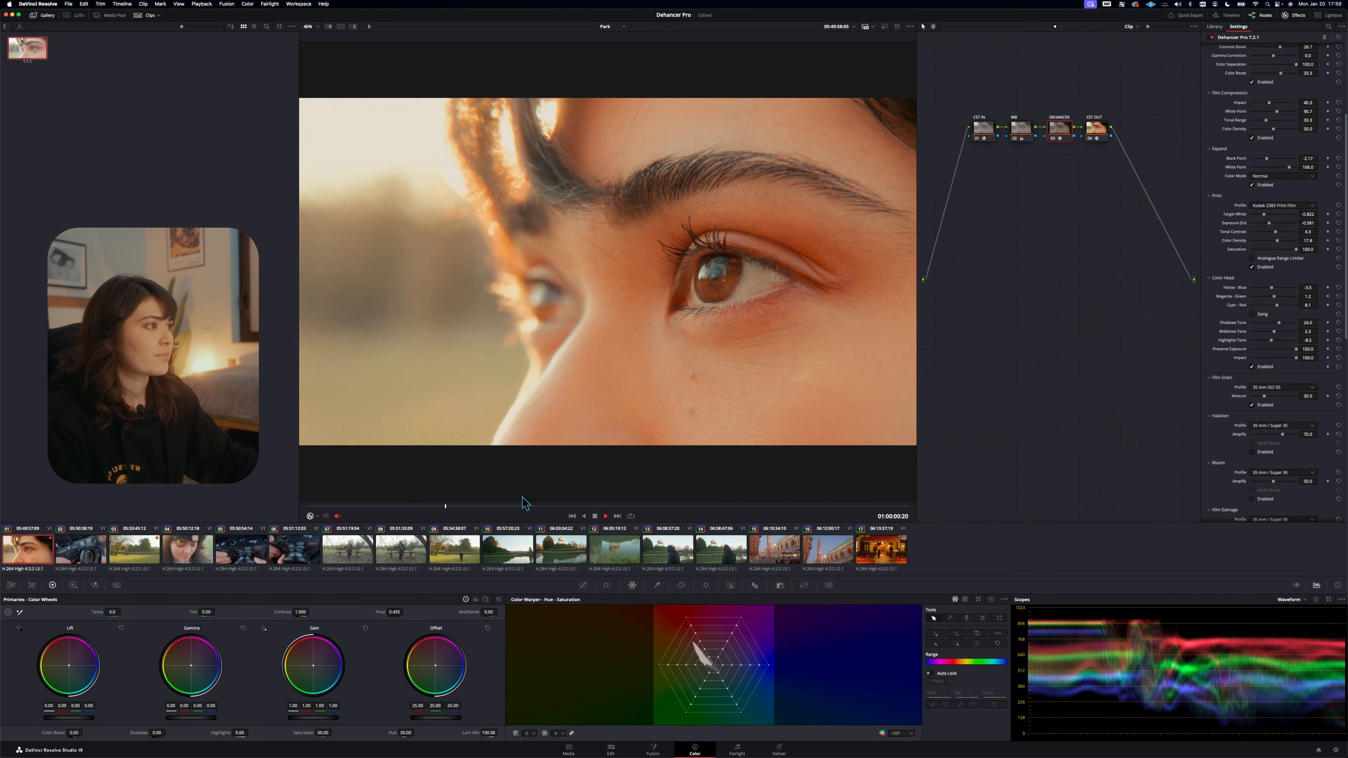
{"action": "mouse_move", "coordinate": [1256, 422]}
{"action": "left_mouse_down"}
{"action": "mouse_move", "coordinate": [1265, 405]}
{"action": "mouse_move", "coordinate": [1245, 406]}
{"action": "left_mouse_up"}
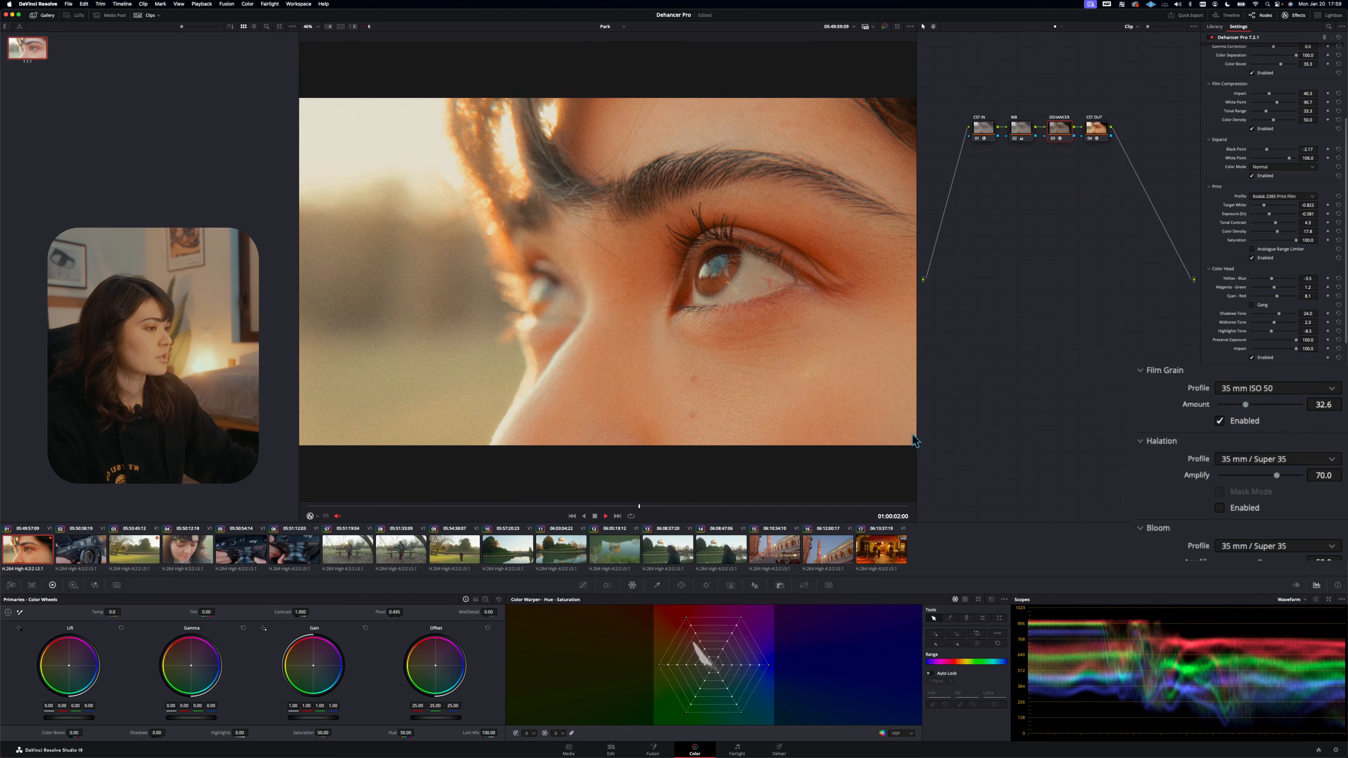
{"action": "left_click_drag", "start_coordinate": [321, 505], "coordinate": [467, 505]}
Enable Halation, play the clip and compare the image with and without the effect
{"action": "scroll", "coordinate": [1259, 405], "scroll_direction": "down", "scroll_amount": 3}
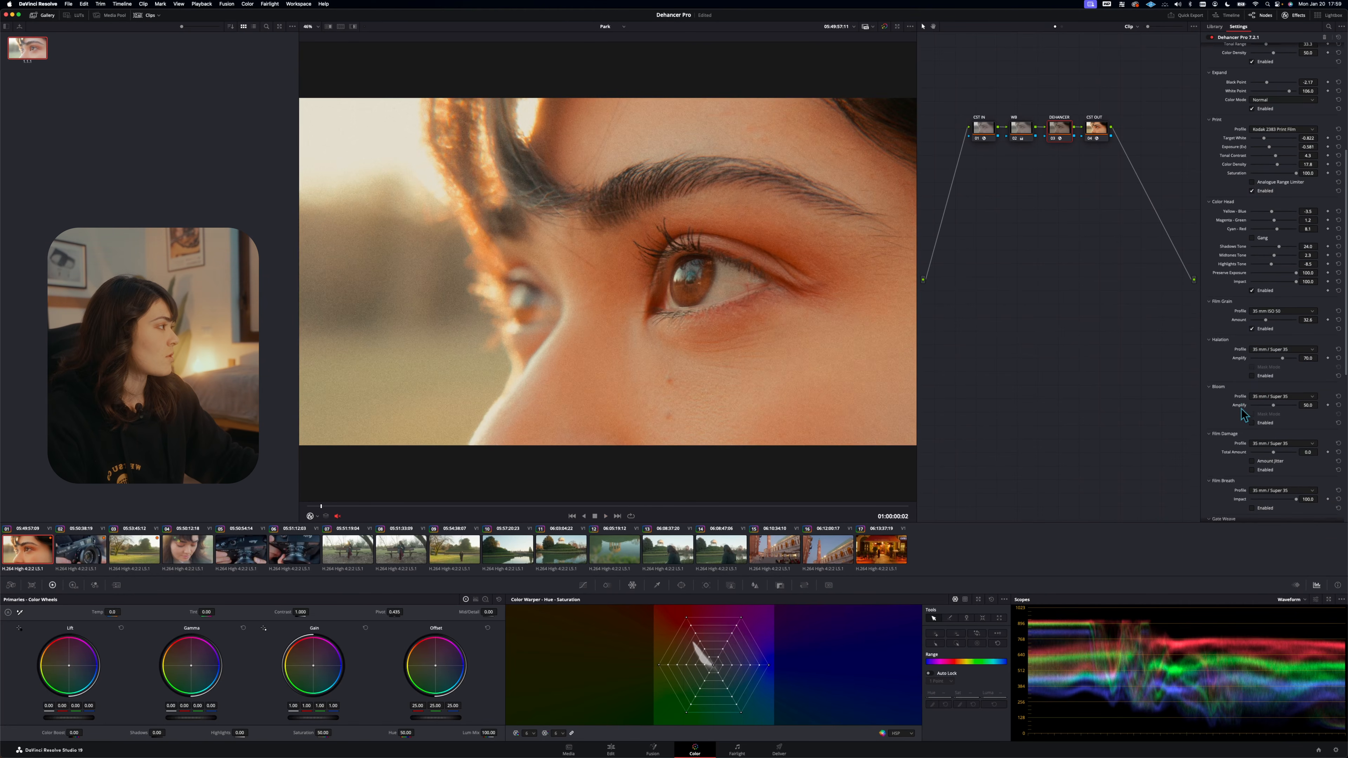
{"action": "left_click", "coordinate": [1220, 406]}
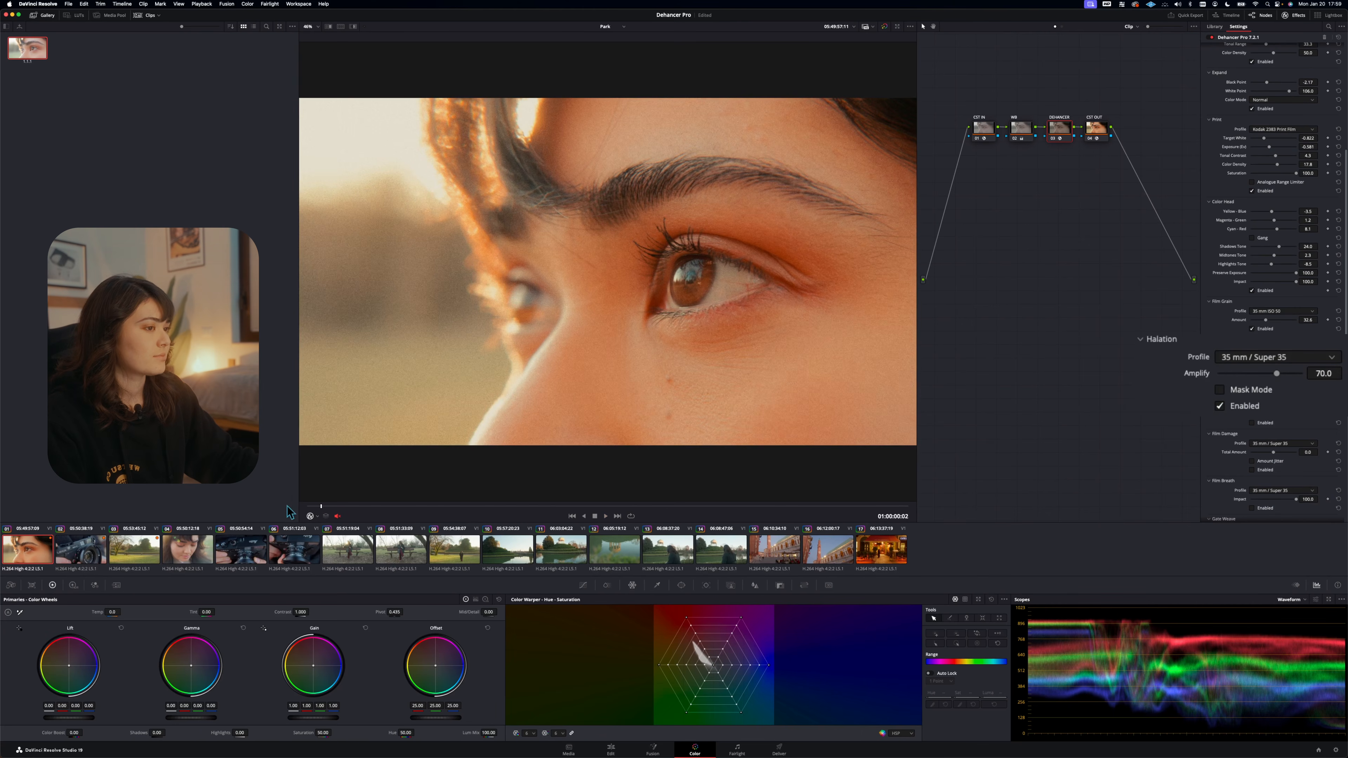
{"action": "key", "text": "space"}
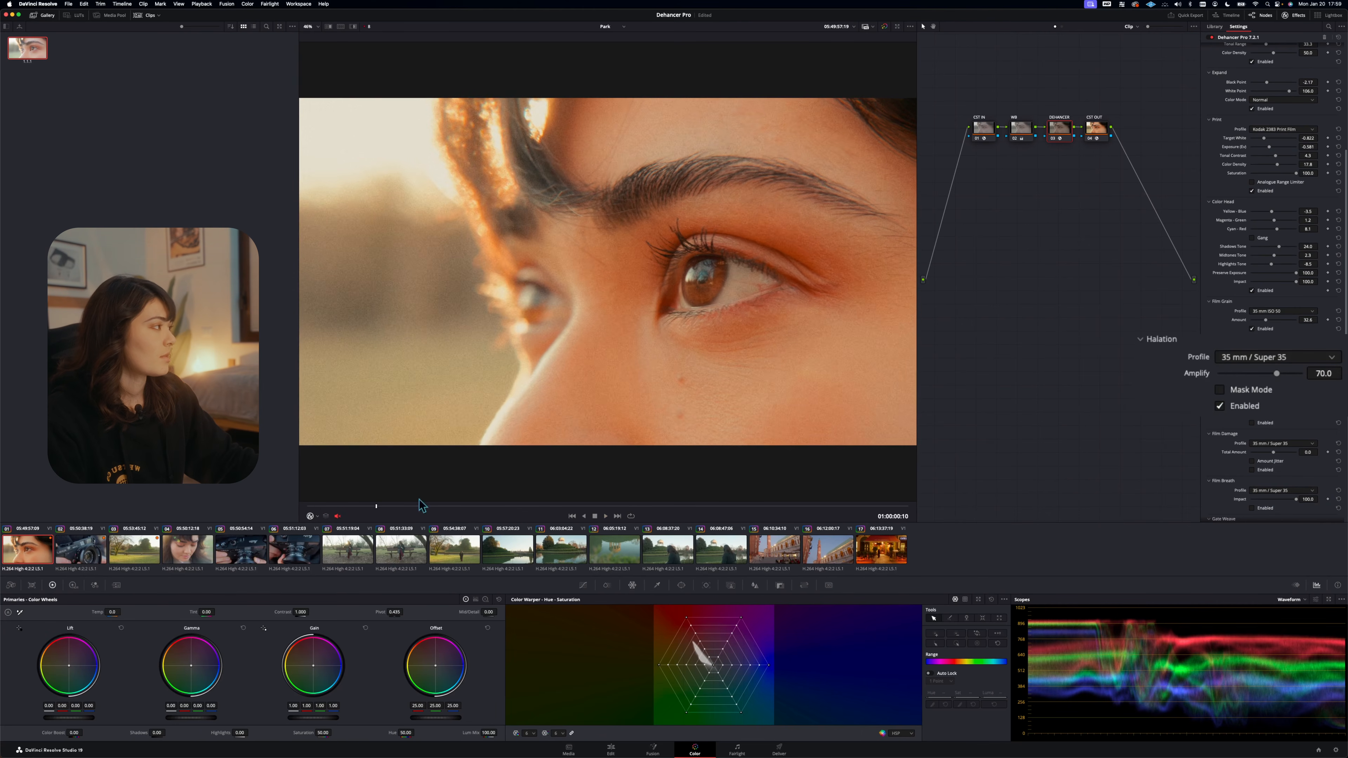
{"action": "left_click", "coordinate": [1219, 408]}
{"action": "left_click", "coordinate": [1220, 407]}
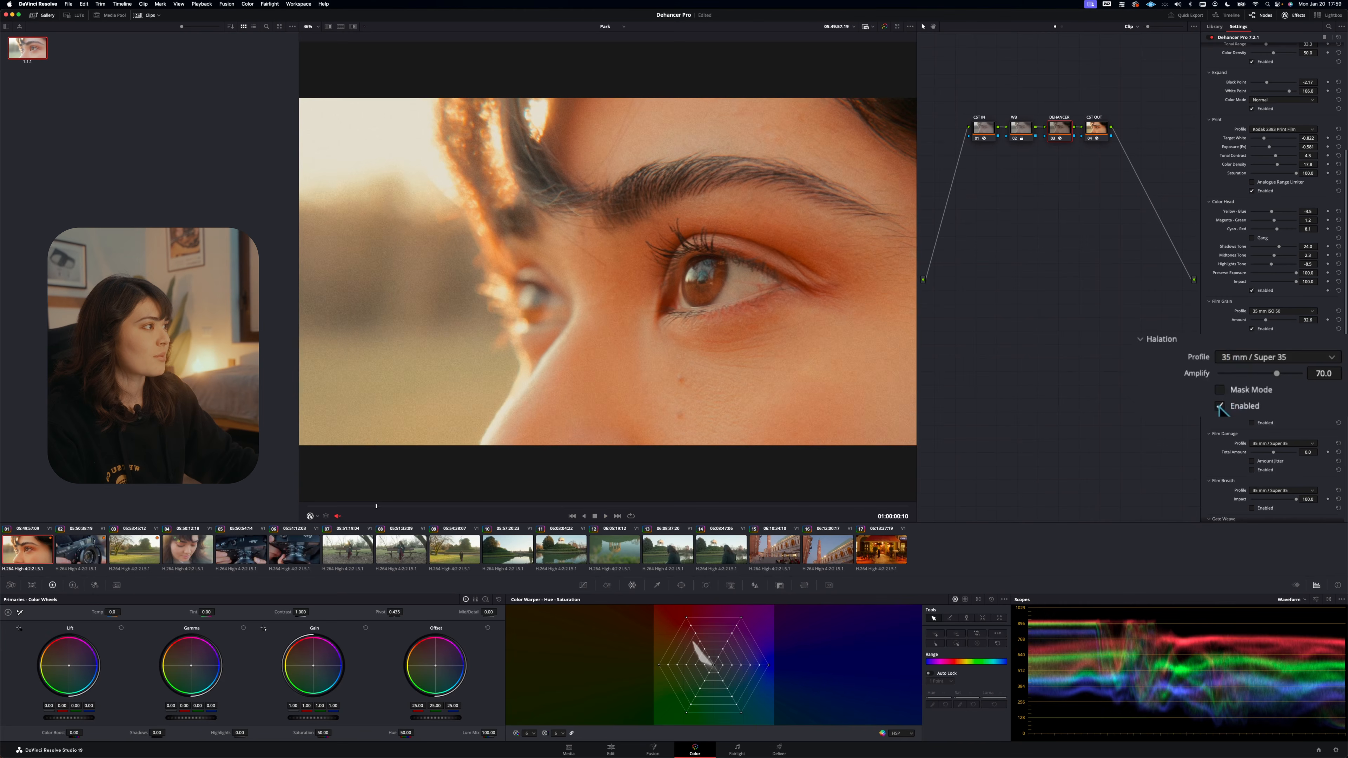
{"action": "left_click", "coordinate": [1220, 407]}
{"action": "left_click", "coordinate": [1221, 407]}
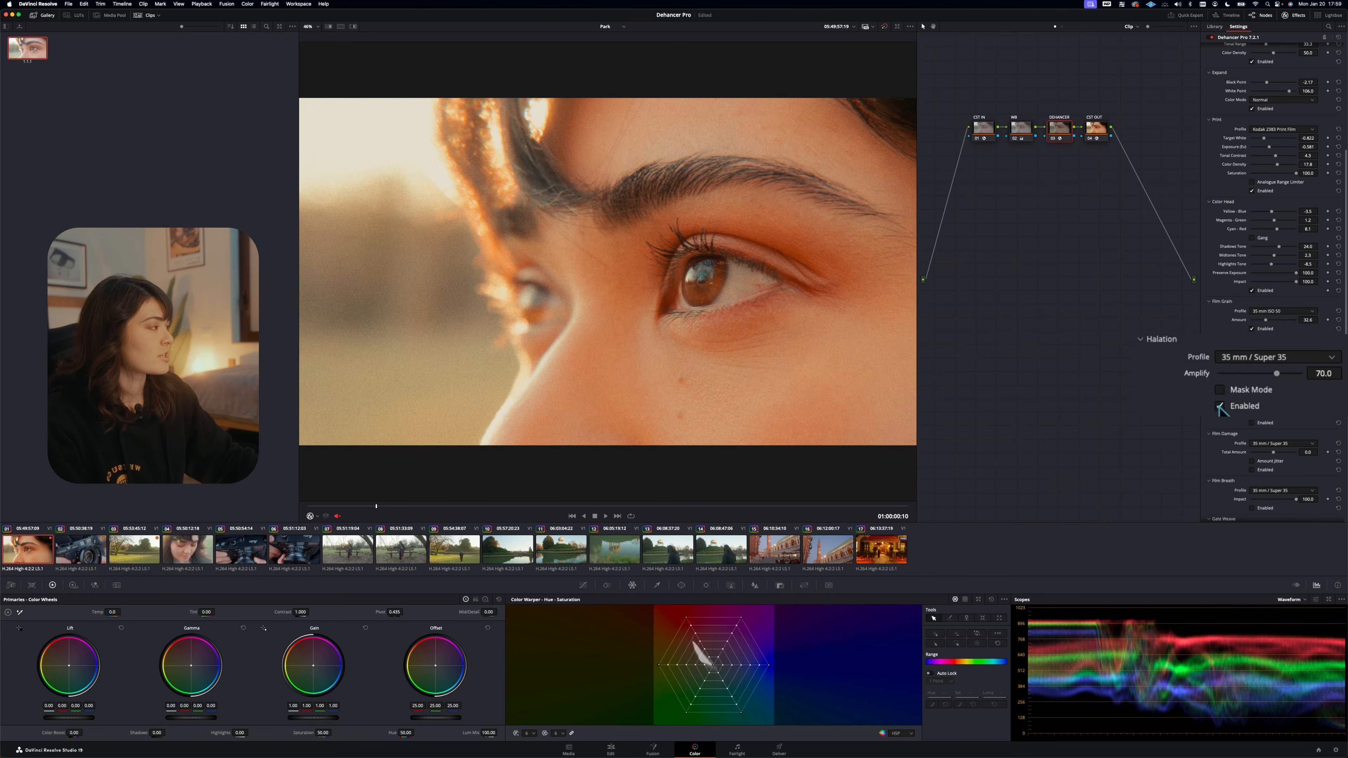
Try the 16 mm / Super 16 No Remjet and 16 mm / Super 16 profiles for Halation
{"action": "left_click", "coordinate": [1288, 359]}
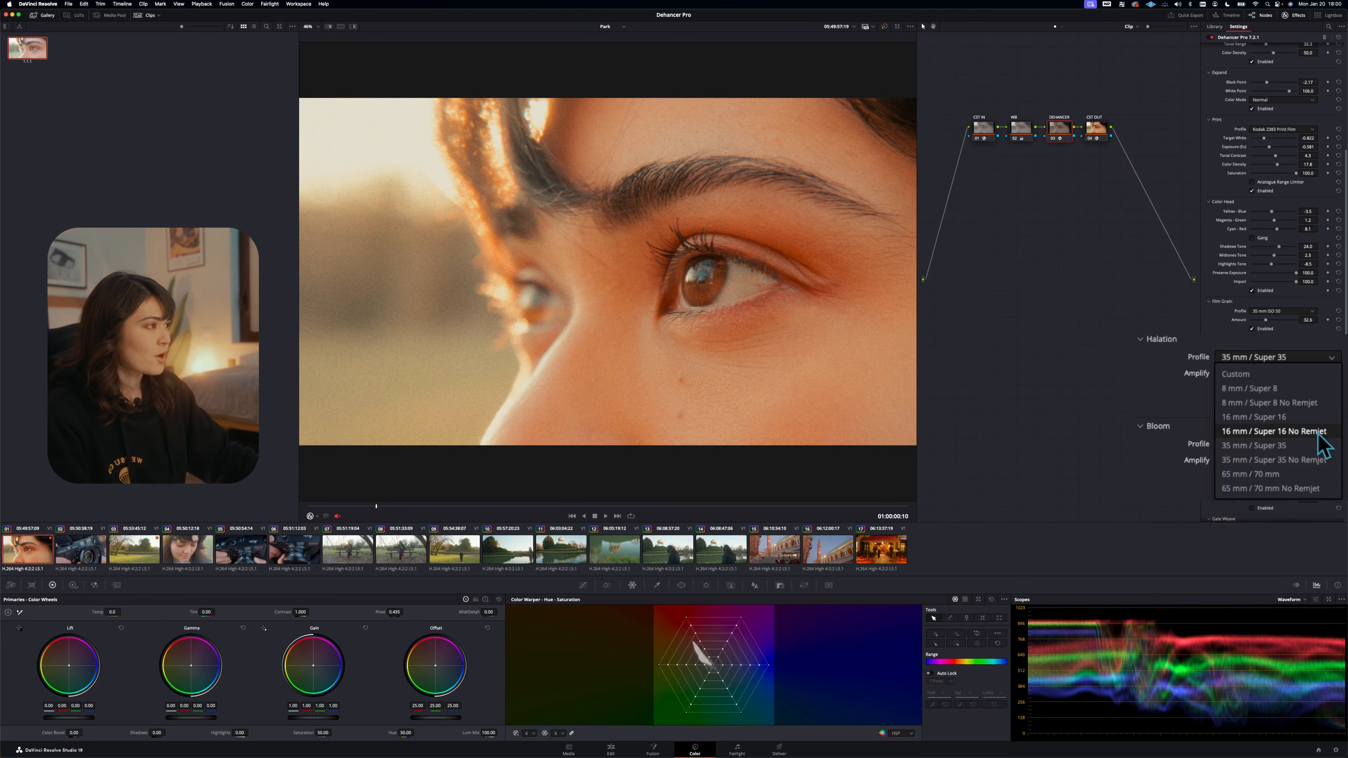
{"action": "left_click", "coordinate": [1318, 432]}
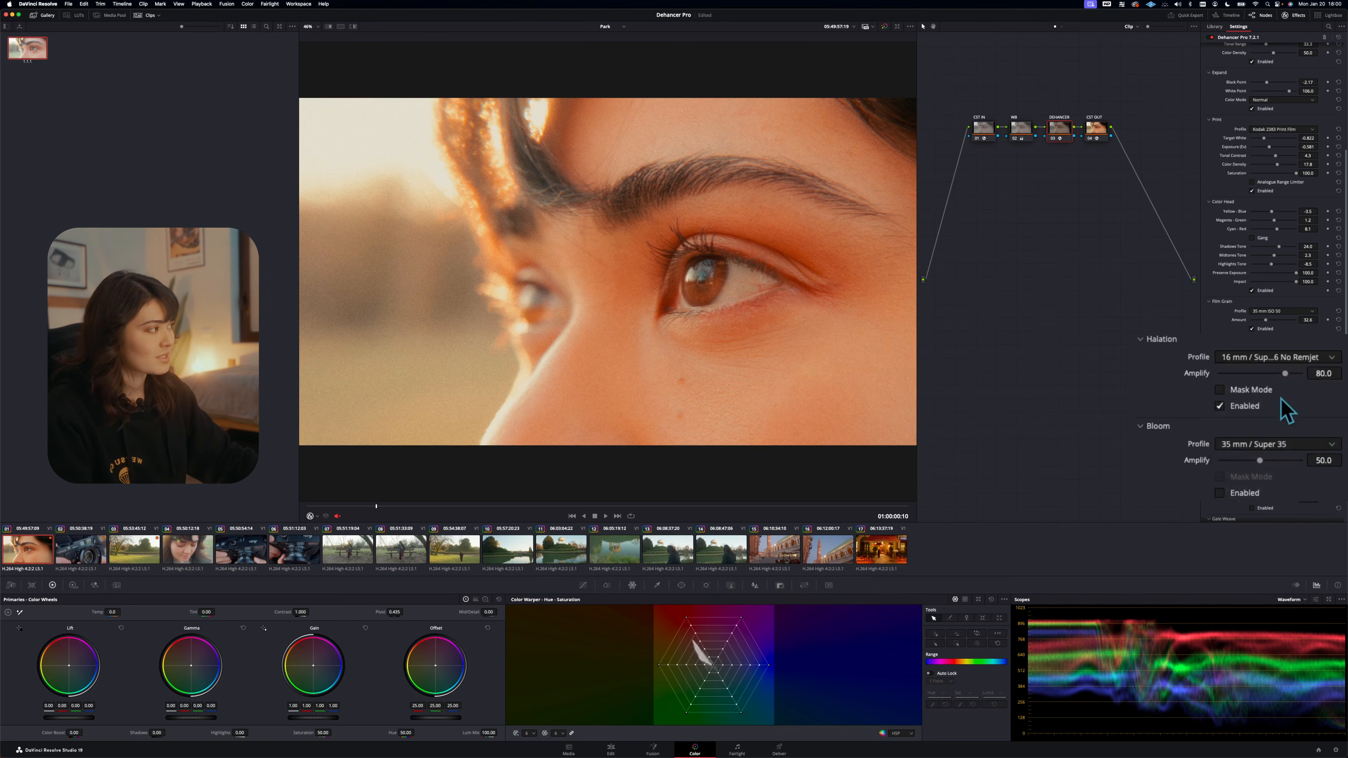
{"action": "left_click", "coordinate": [1311, 360]}
{"action": "left_click", "coordinate": [1309, 416]}
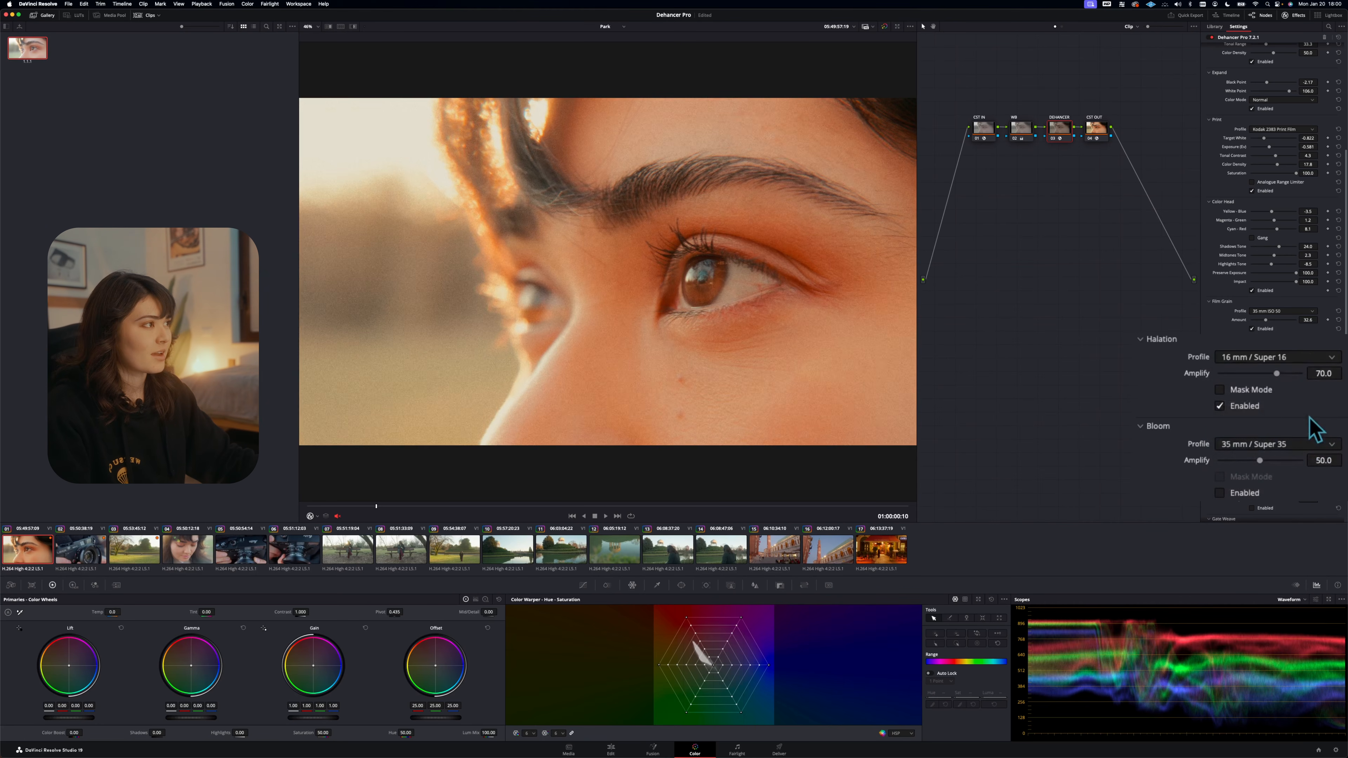
{"action": "left_click", "coordinate": [1307, 362]}
{"action": "left_click", "coordinate": [1307, 361]}
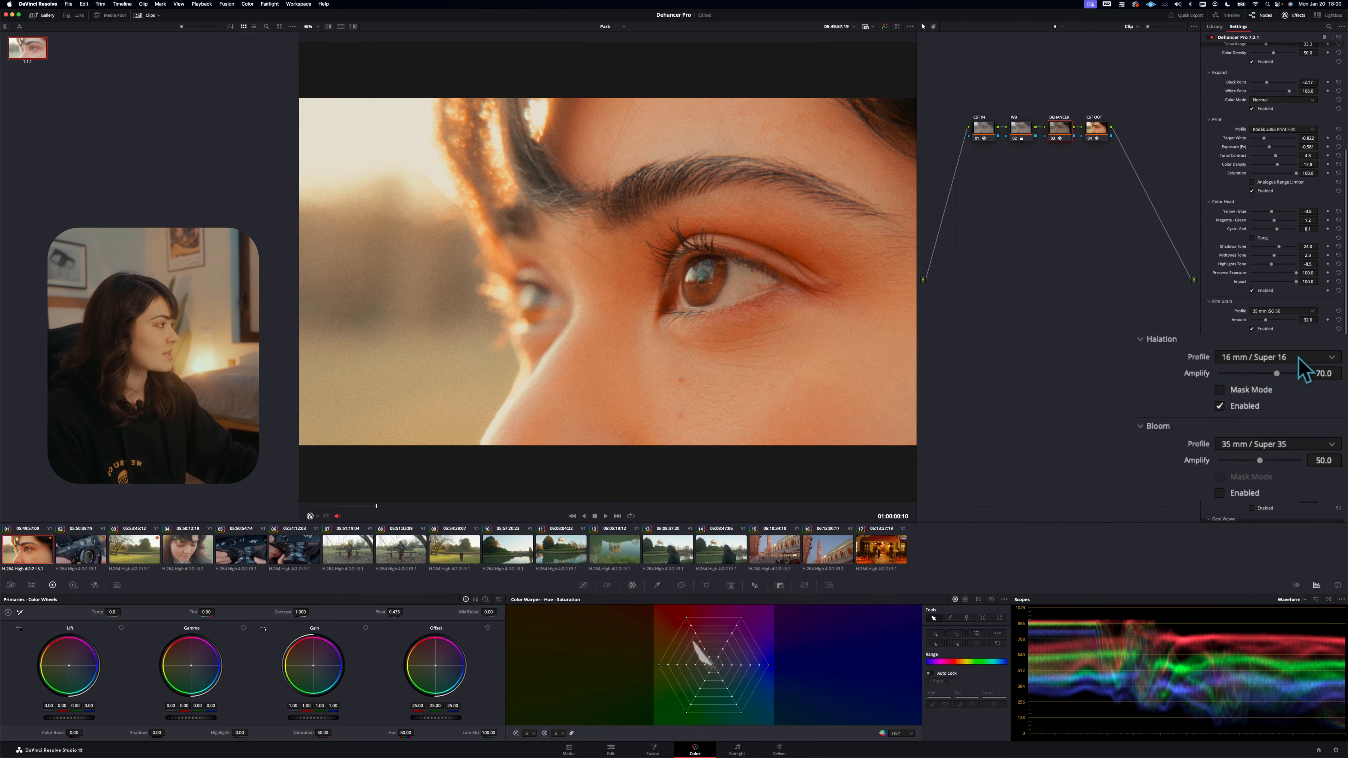
Lower Halation Amplify to 38.0 and further to 15.5, comparing the image without the effect
{"action": "left_click_drag", "start_coordinate": [1276, 373], "coordinate": [1250, 374]}
{"action": "left_click", "coordinate": [1231, 408]}
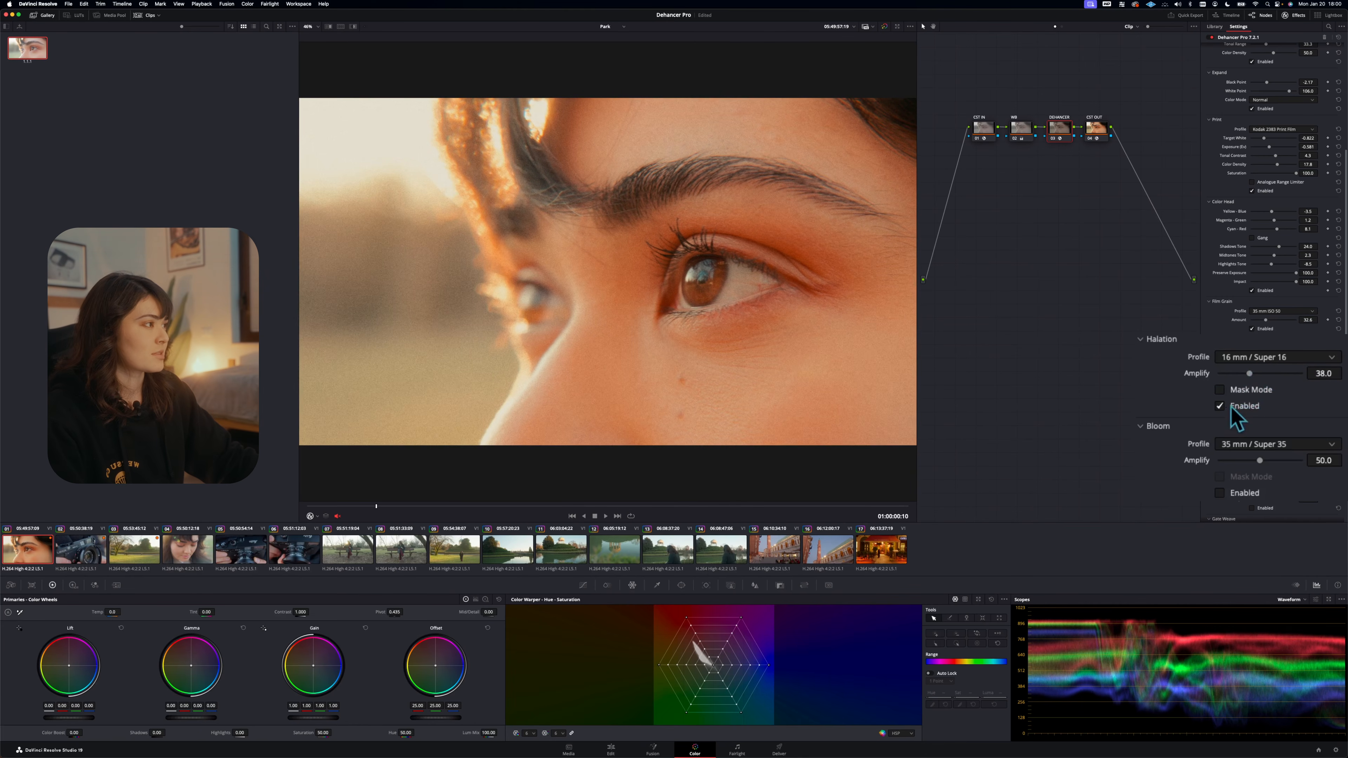
{"action": "left_click_drag", "start_coordinate": [1250, 374], "coordinate": [1231, 374]}
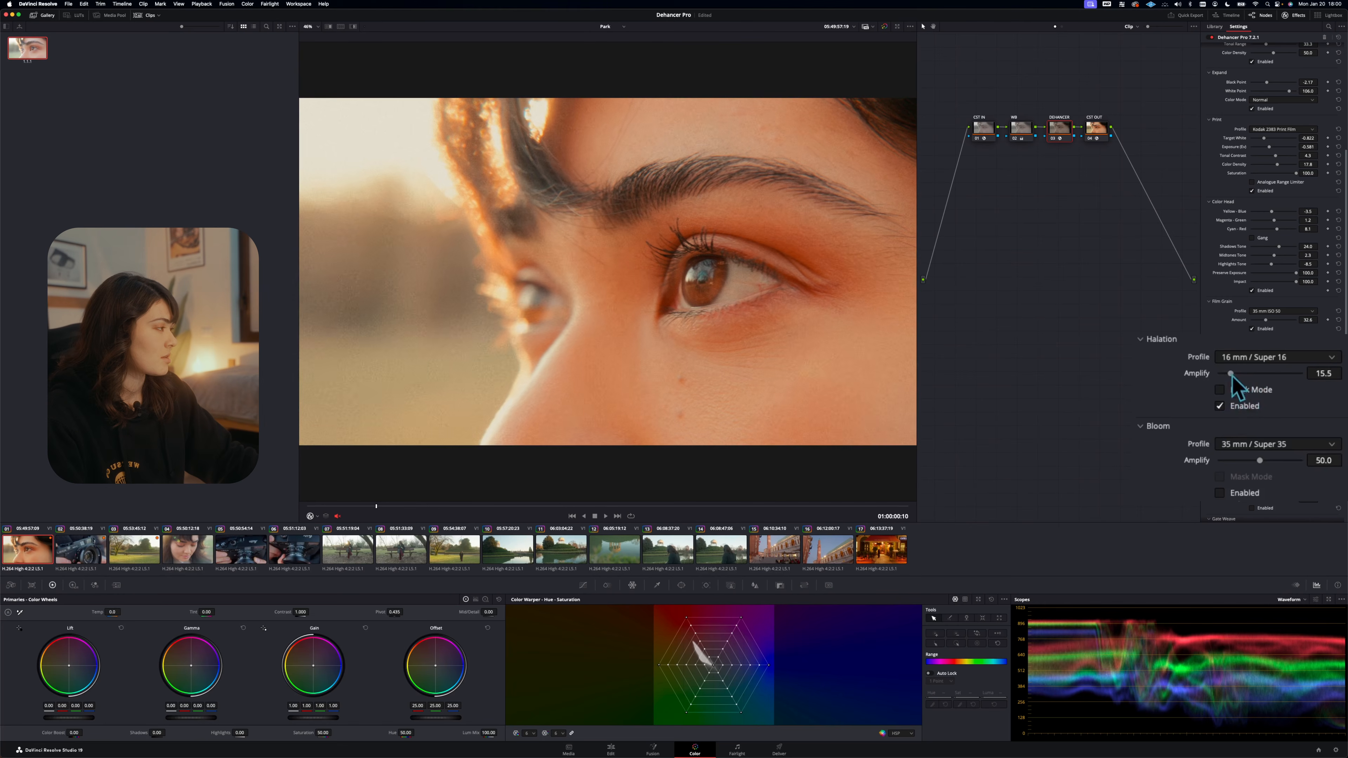
{"action": "left_click", "coordinate": [1231, 407]}
{"action": "left_click", "coordinate": [1231, 407]}
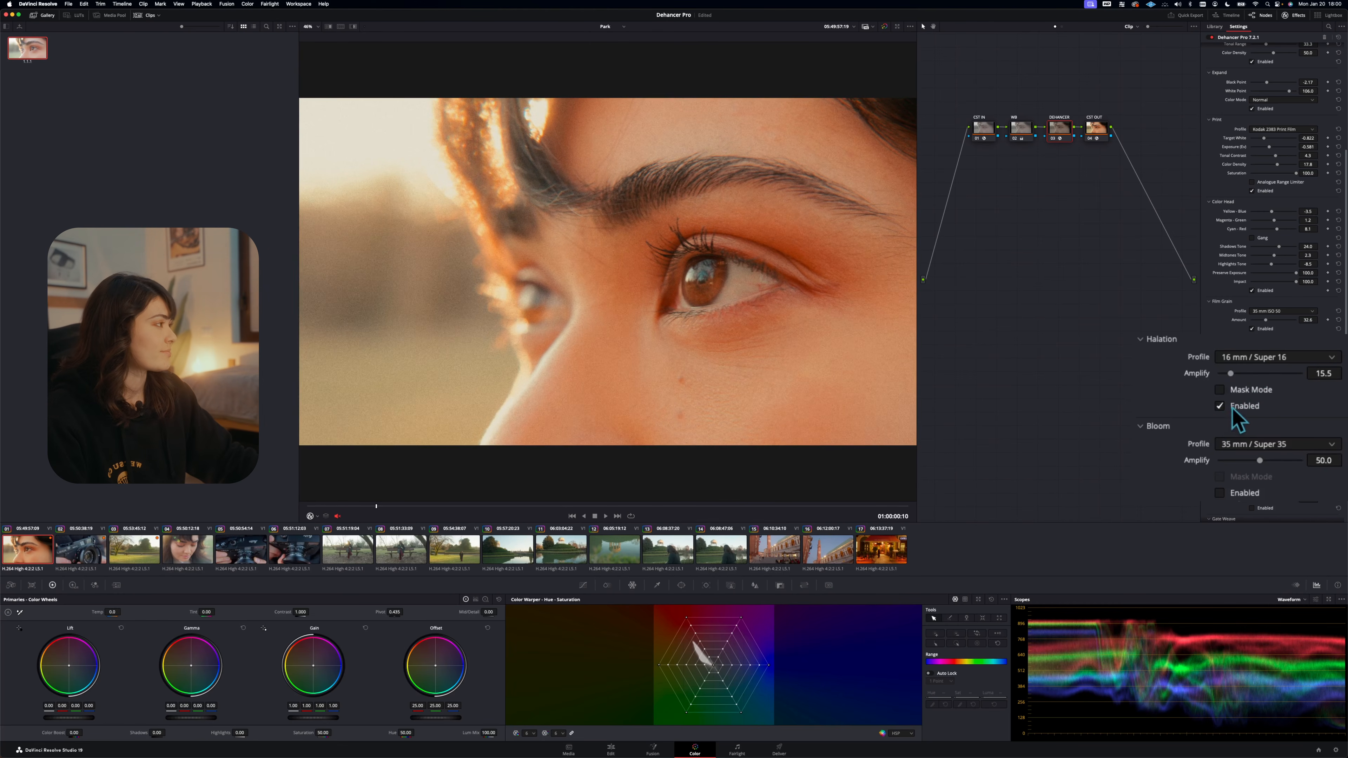
Set the Halation profile to 35 mm / Super 35 with Amplify at 50.4, comparing the image without it
{"action": "left_click", "coordinate": [1264, 359]}
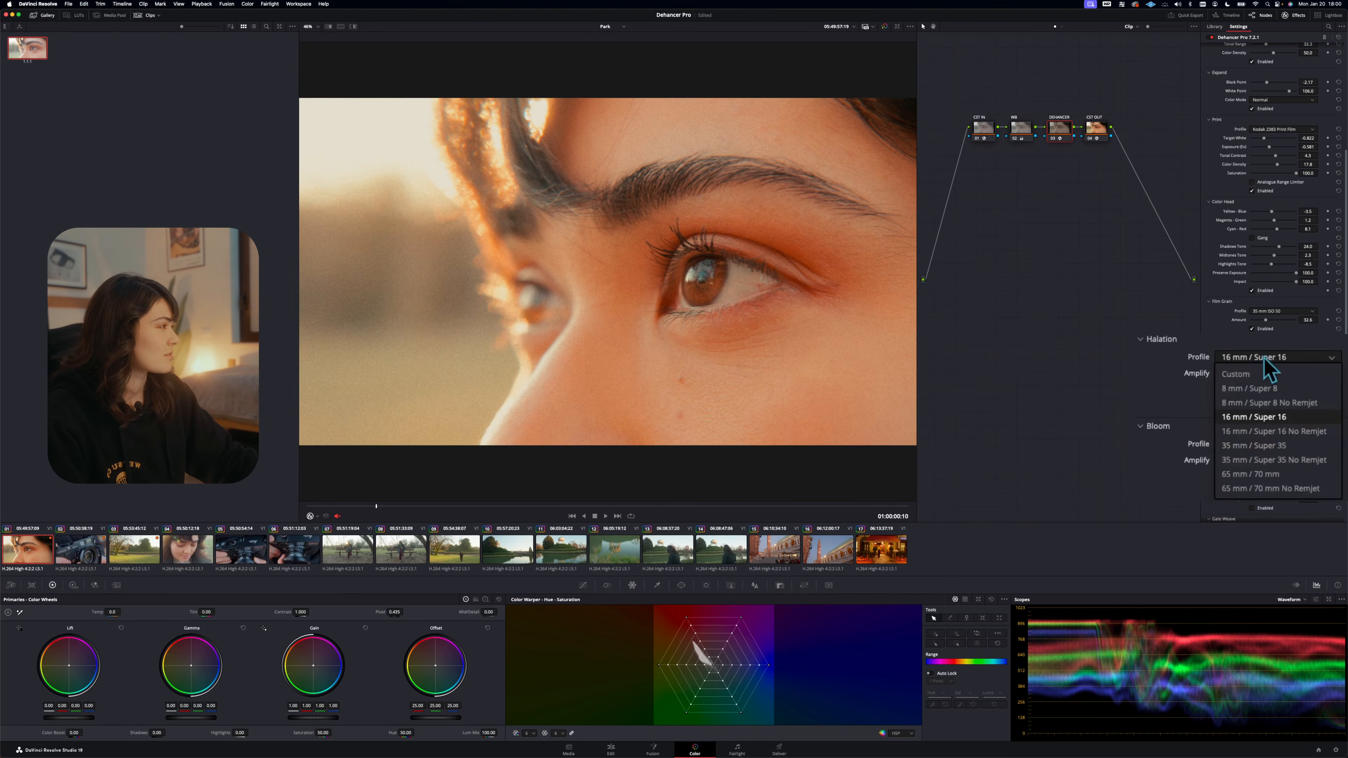
{"action": "left_click", "coordinate": [1284, 447]}
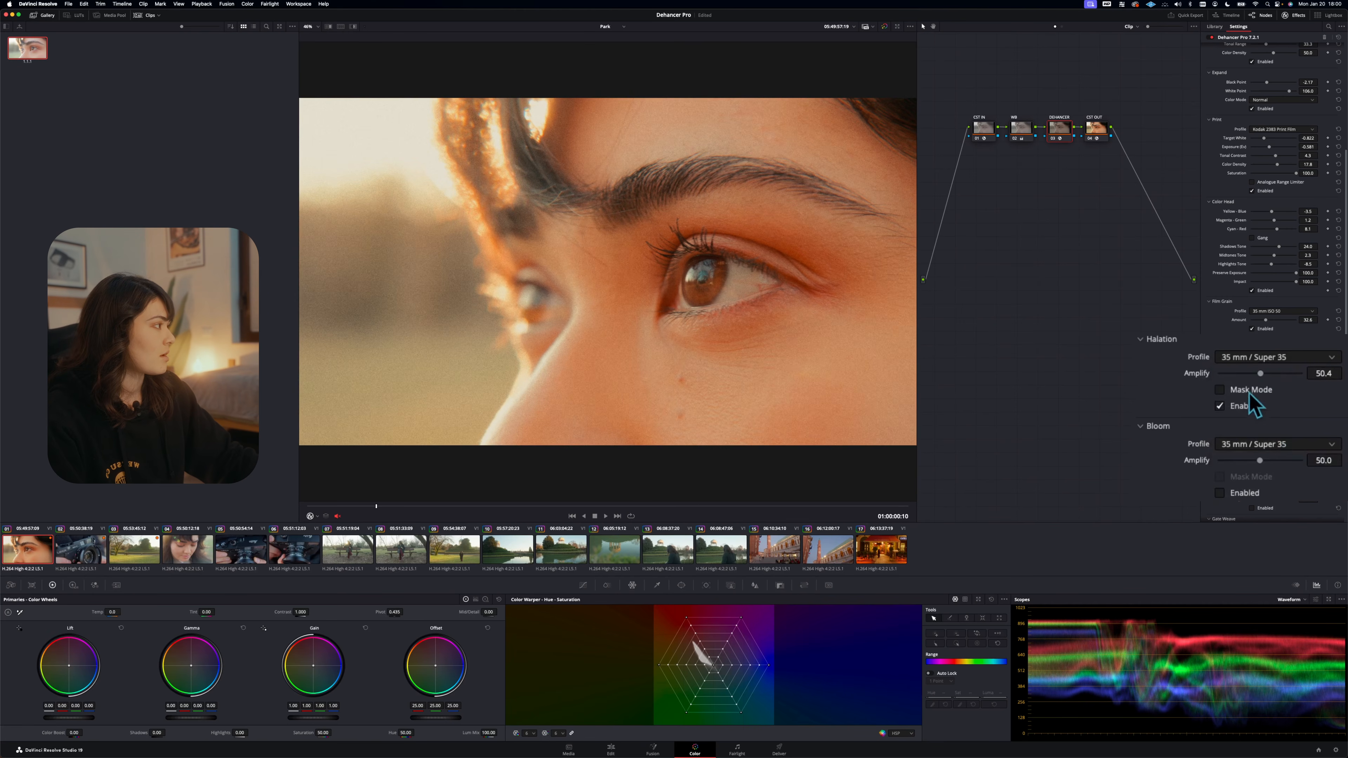
{"action": "left_click", "coordinate": [1241, 407]}
{"action": "left_click", "coordinate": [1245, 407]}
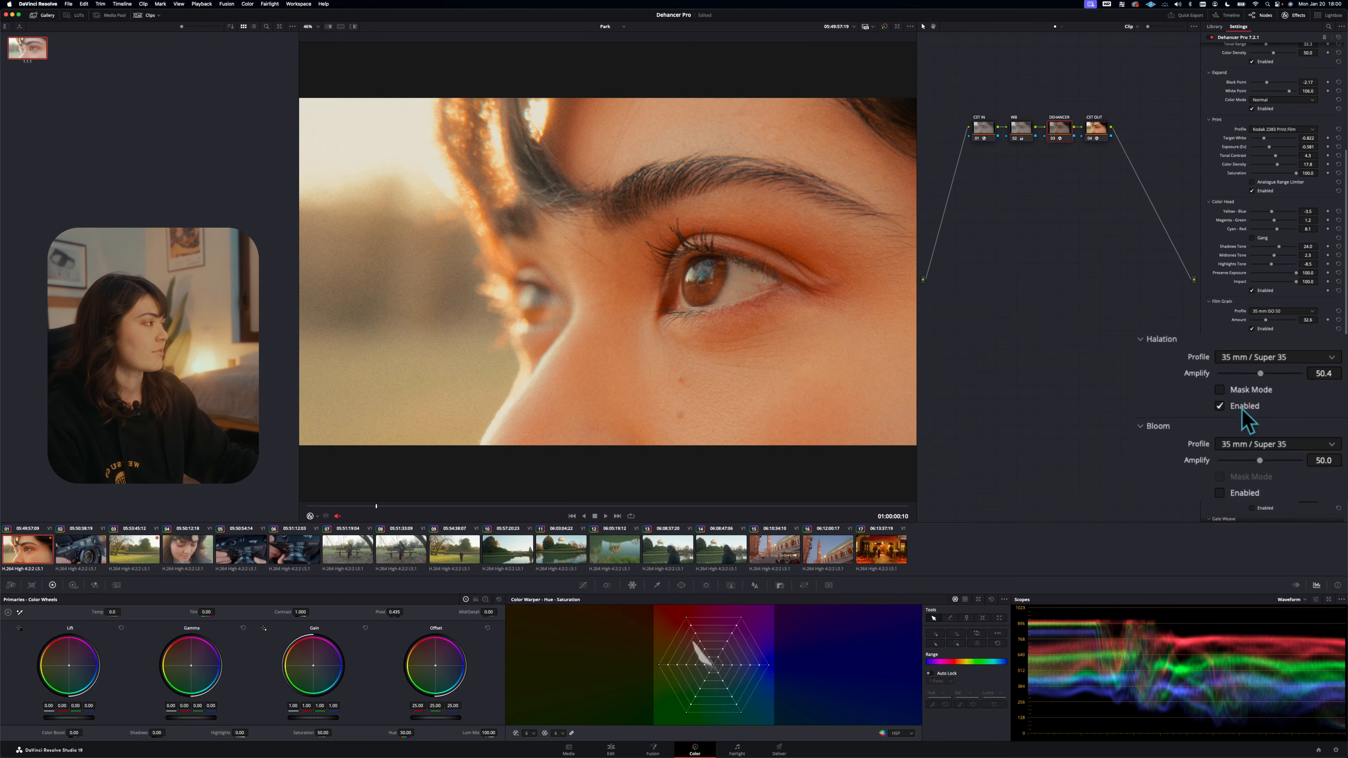
Enable Bloom with the 65 mm / 70 mm profile and compare the image with and without it
{"action": "scroll", "coordinate": [1231, 373], "scroll_direction": "down", "scroll_amount": 4}
{"action": "left_click", "coordinate": [1251, 339]}
{"action": "left_click", "coordinate": [1282, 312]}
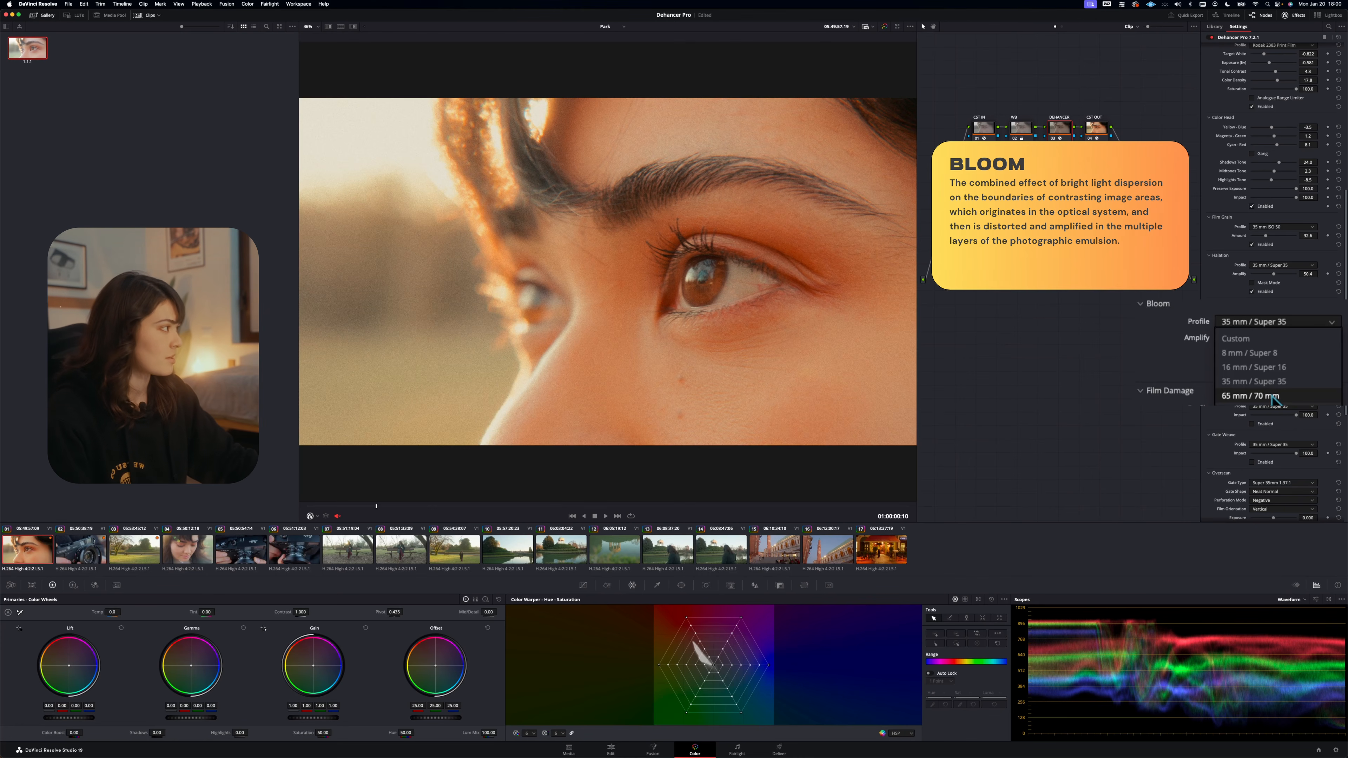
{"action": "left_click", "coordinate": [1268, 396]}
{"action": "left_click", "coordinate": [1242, 370]}
{"action": "left_click", "coordinate": [1242, 369]}
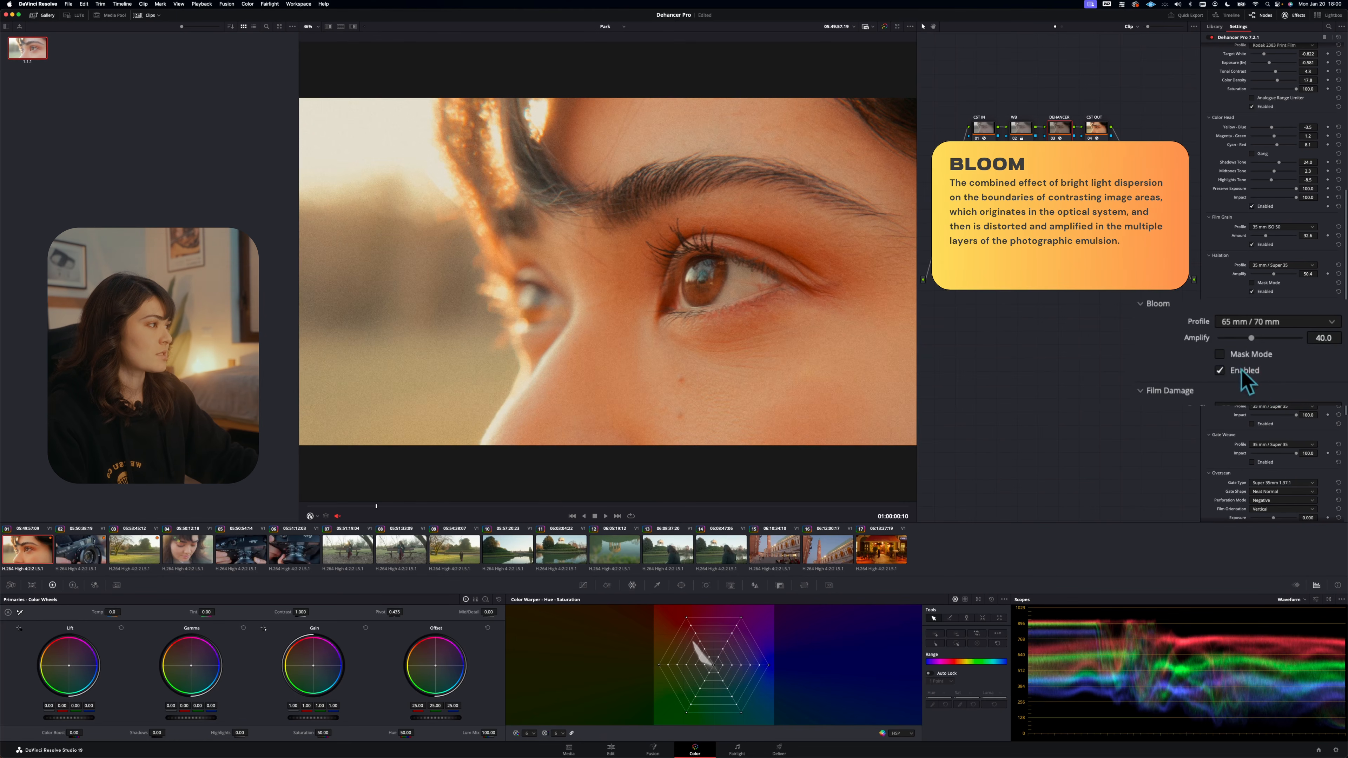
{"action": "left_click", "coordinate": [1242, 370]}
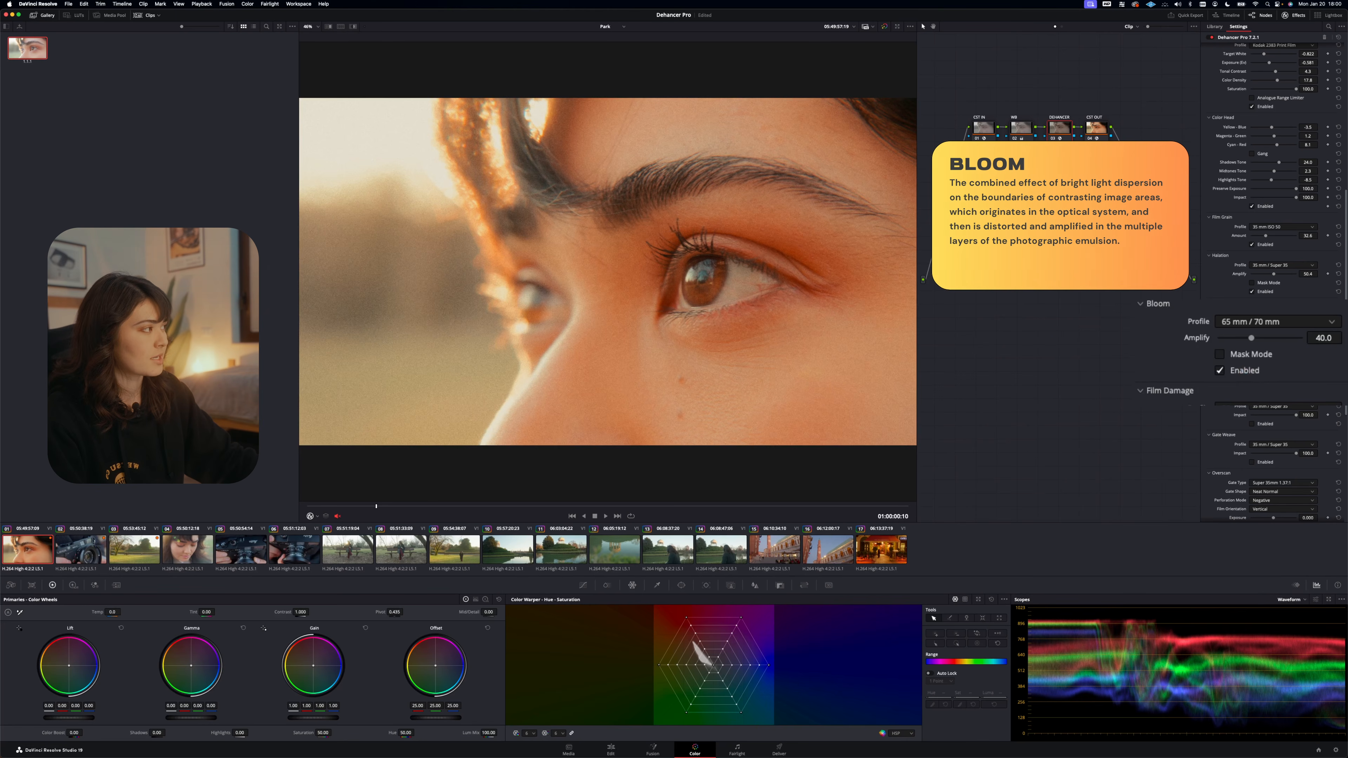
{"action": "left_click", "coordinate": [1245, 370]}
{"action": "left_click", "coordinate": [1247, 370]}
Enable Film Damage with the 35 mm / Super 35 profile and Amount Jitter, set Total Amount to -13.6 and play the clip
{"action": "scroll", "coordinate": [1247, 350], "scroll_direction": "down", "scroll_amount": 2}
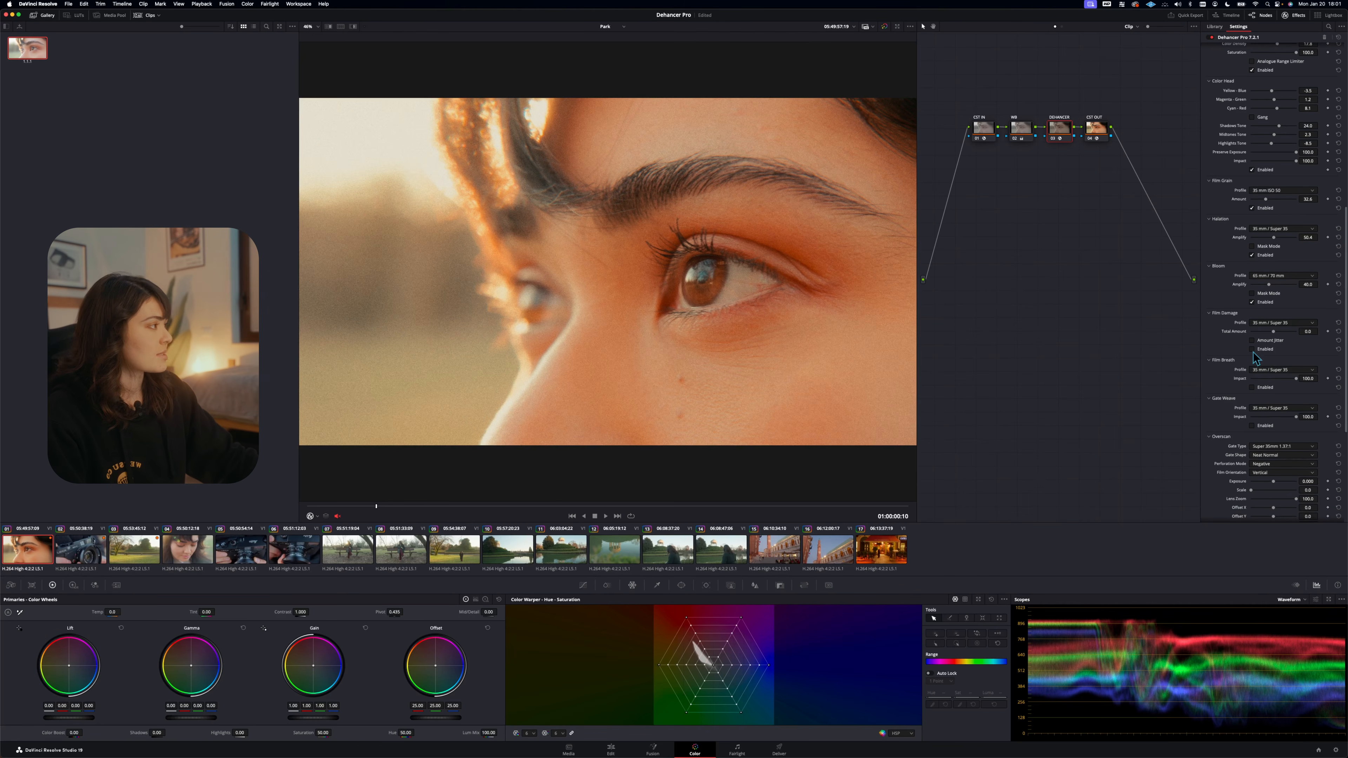
{"action": "left_click", "coordinate": [1262, 323]}
{"action": "left_click", "coordinate": [1274, 390]}
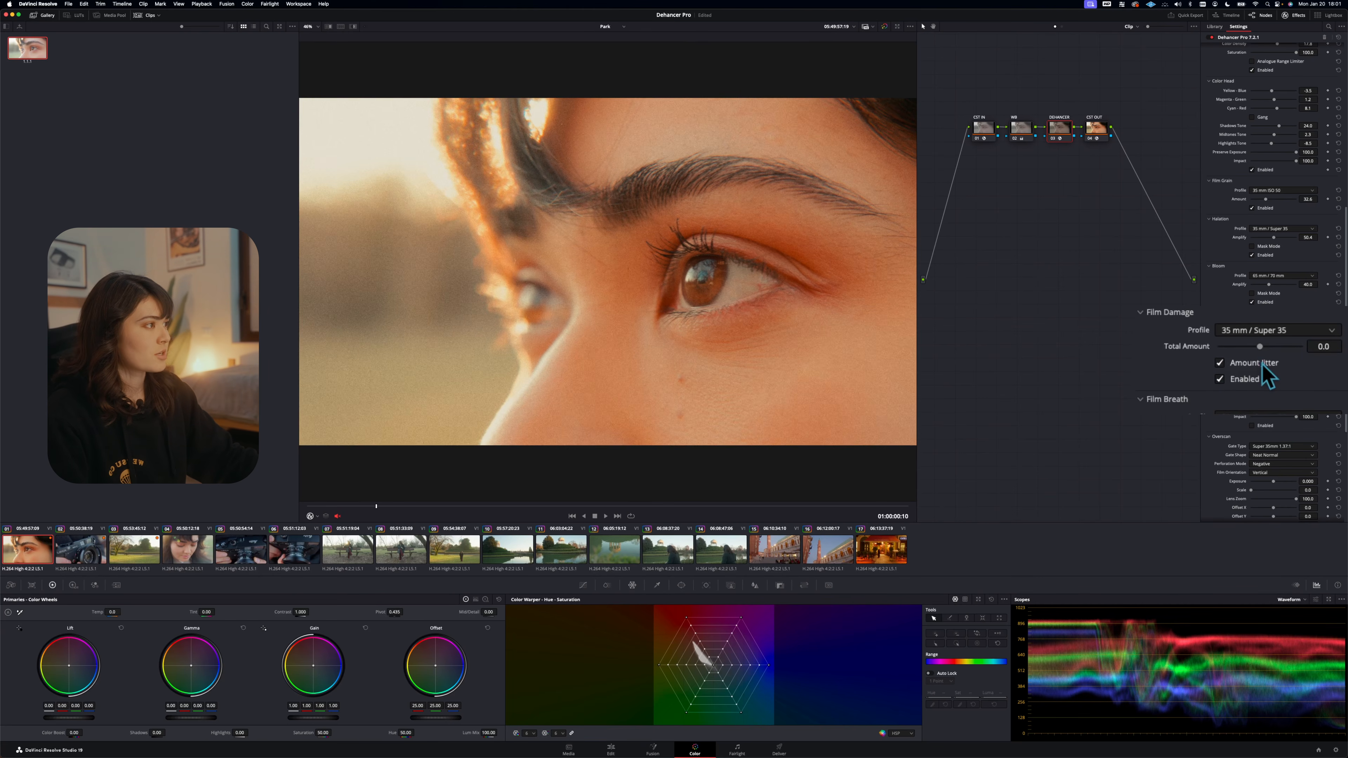
{"action": "left_click", "coordinate": [321, 506]}
{"action": "key", "text": "space"}
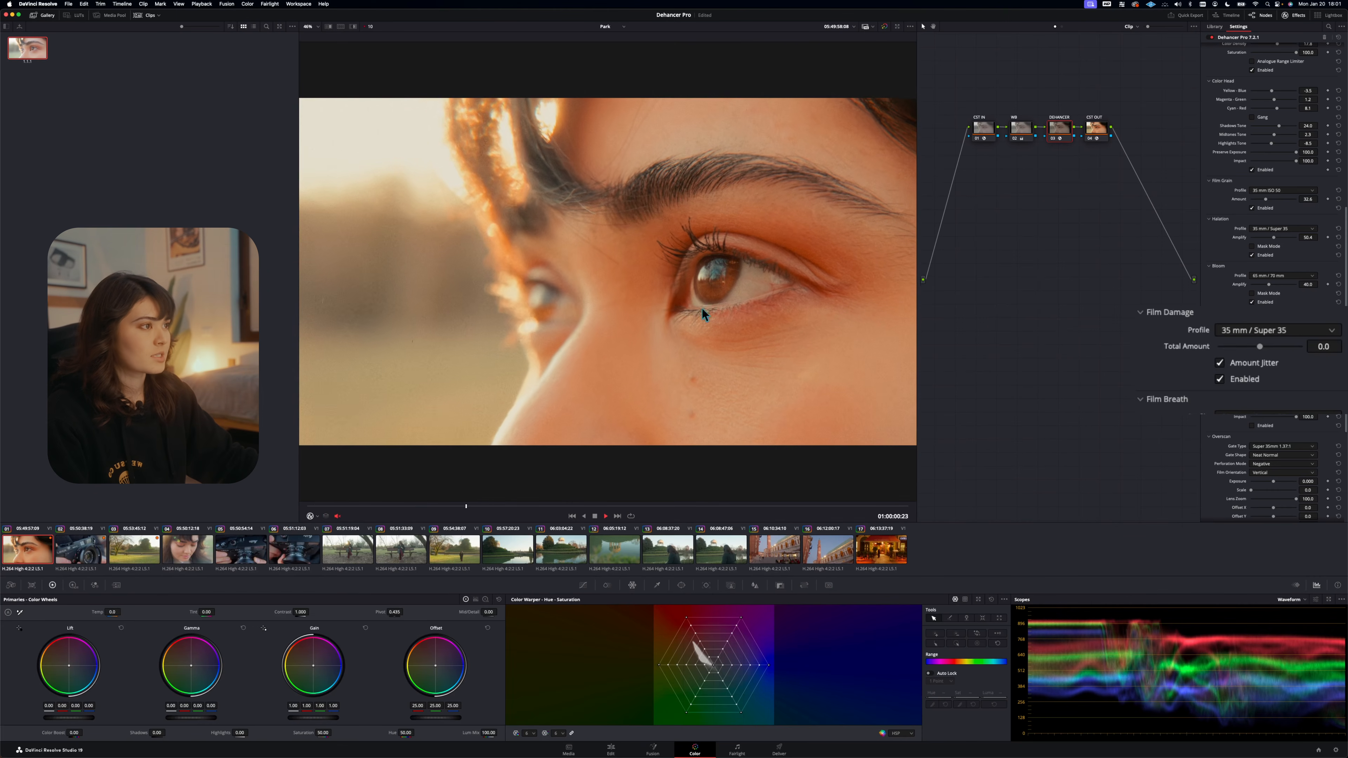
{"action": "key", "text": "space"}
{"action": "key", "text": "space"}
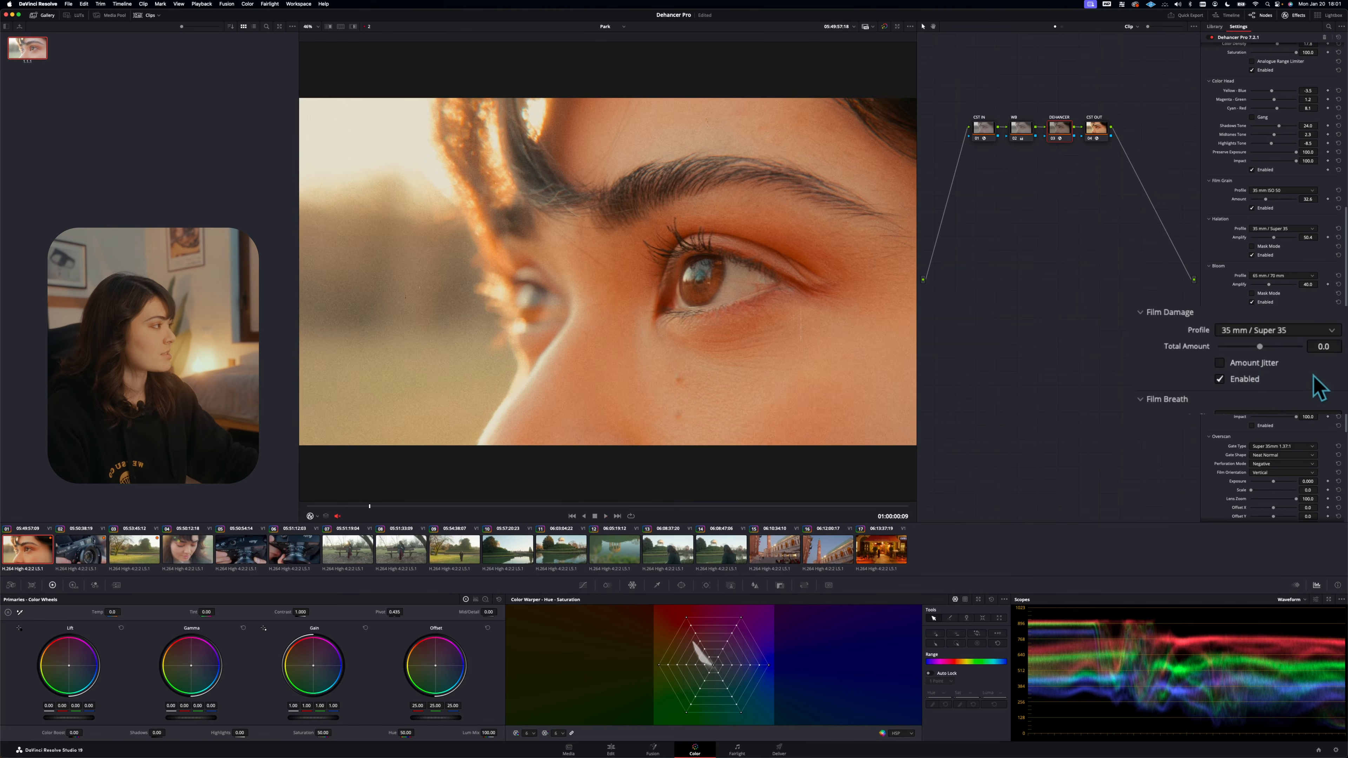
{"action": "left_click_drag", "start_coordinate": [1260, 346], "coordinate": [1249, 346]}
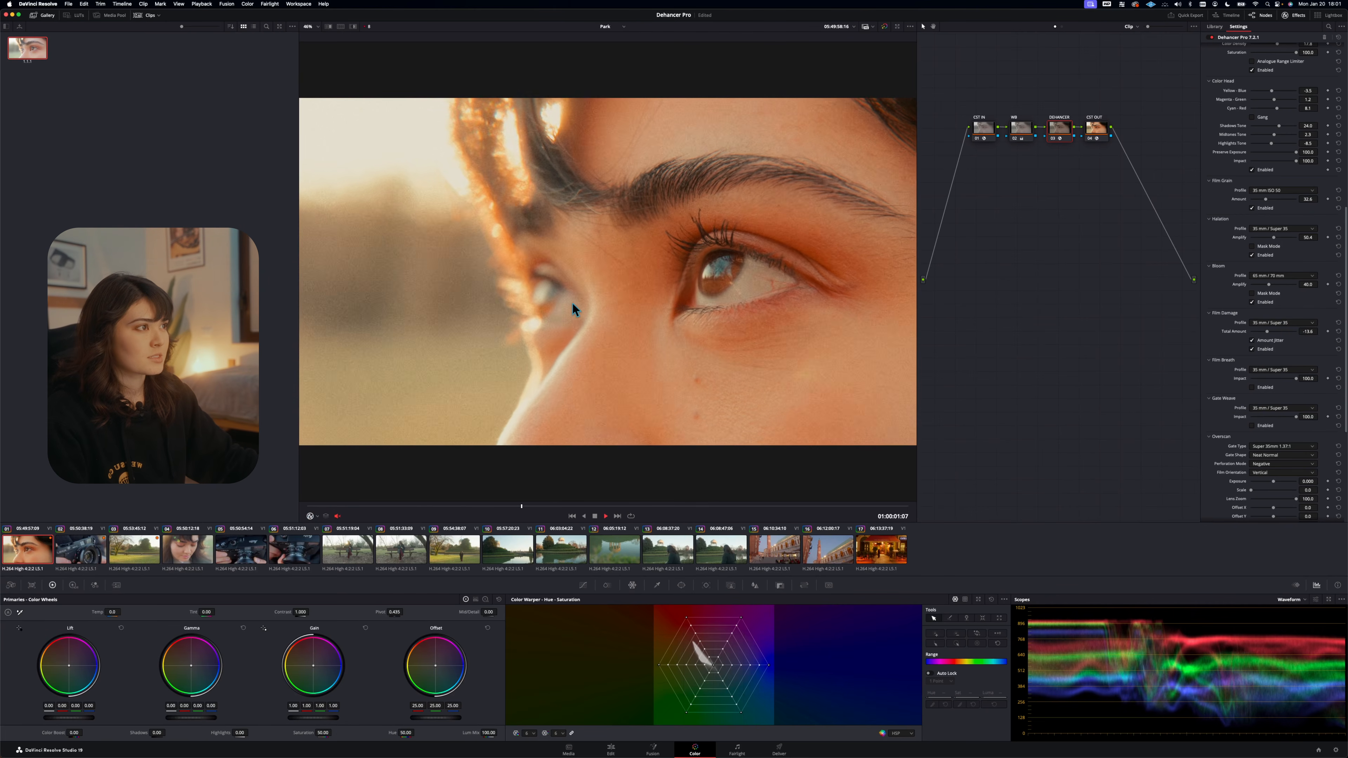
{"action": "key", "text": "space"}
Enable Film Breath with the 8 mm / Super 8 profile and play the clip to judge the flicker
{"action": "scroll", "coordinate": [1221, 392], "scroll_direction": "down", "scroll_amount": 2}
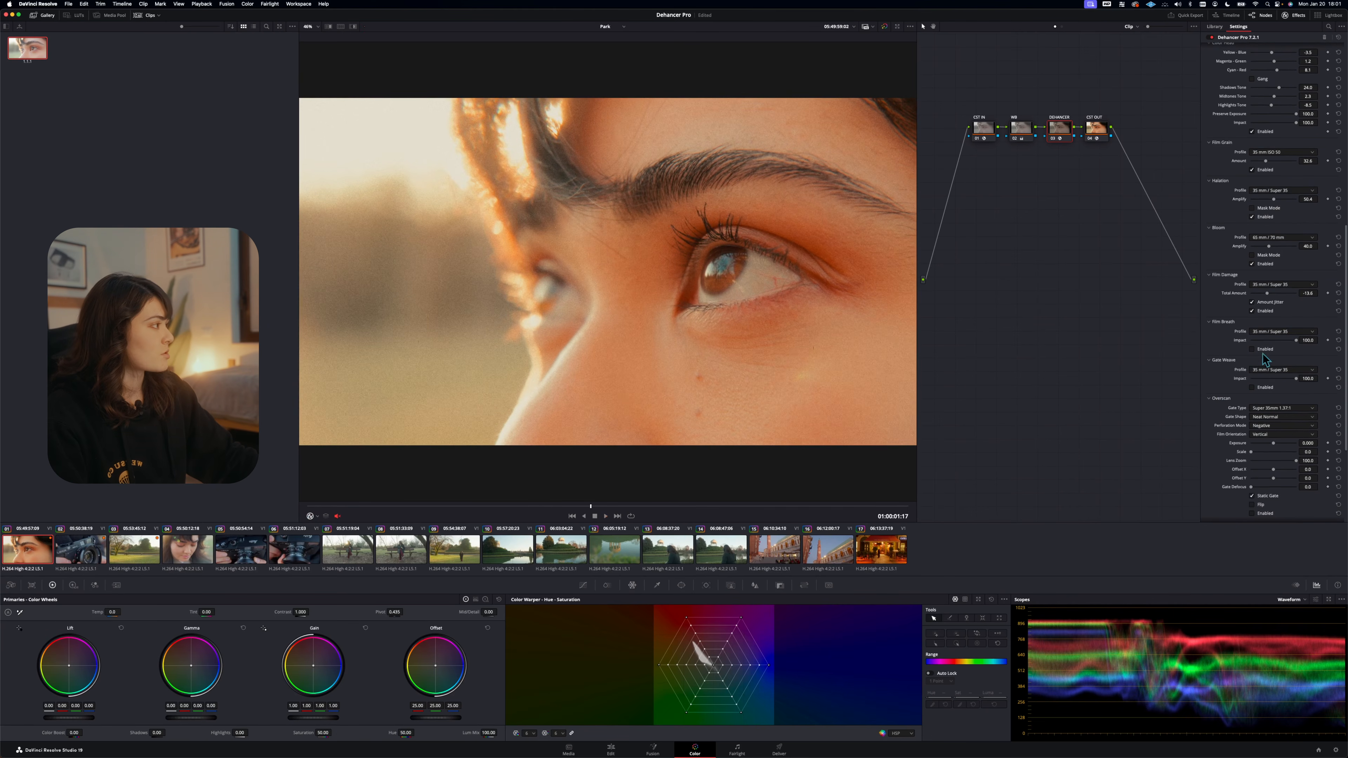
{"action": "left_click", "coordinate": [1253, 342]}
{"action": "left_click", "coordinate": [1271, 374]}
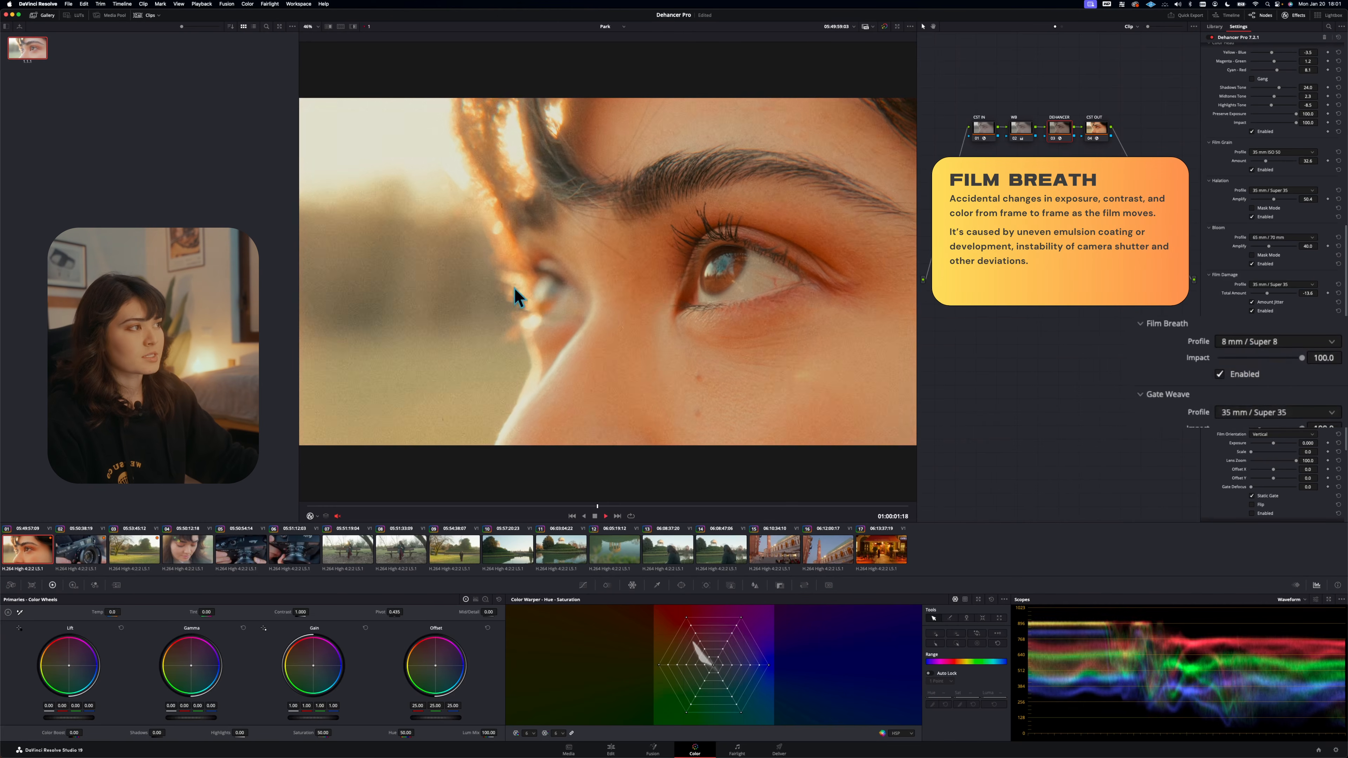
{"action": "left_click", "coordinate": [330, 507]}
{"action": "key", "text": "space"}
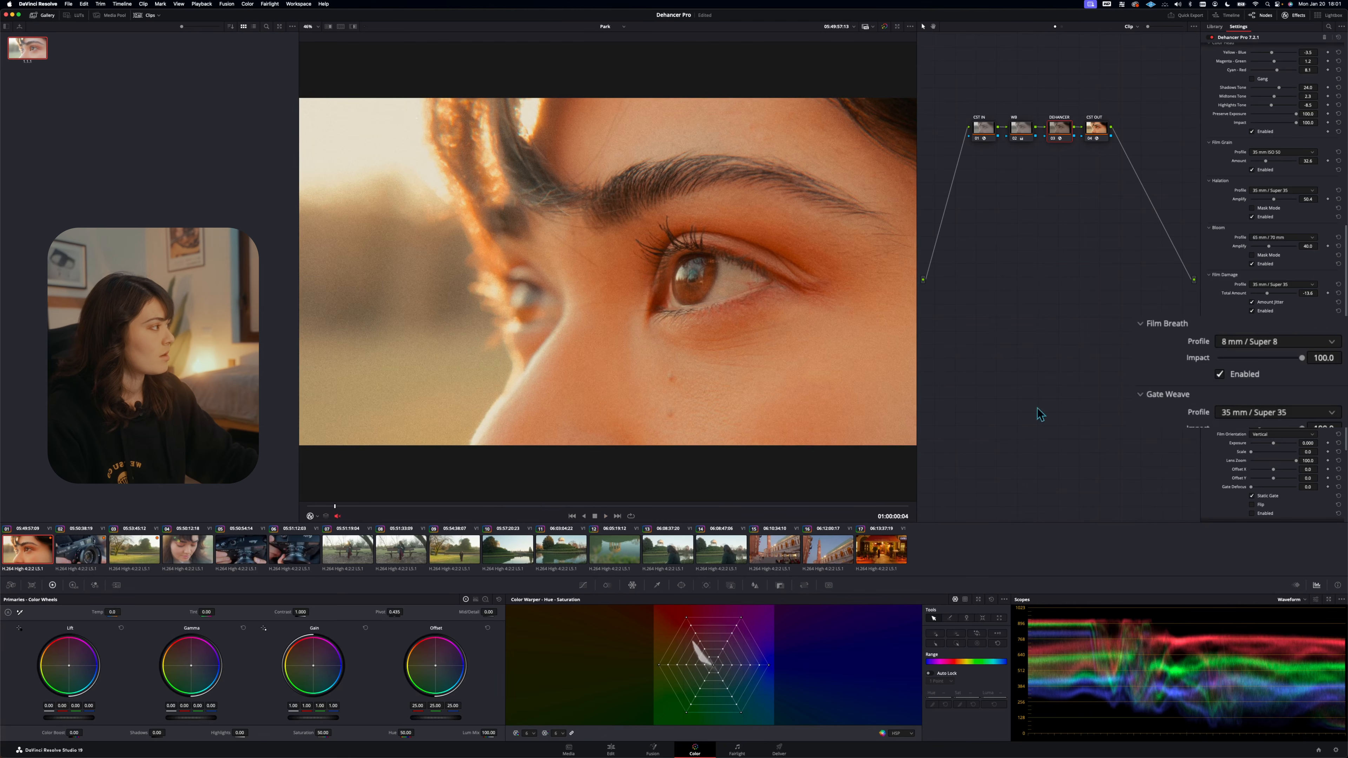
Set the Film Breath profile to 35 mm / Super 35 with an Impact of 55.8 and play the clip
{"action": "left_click", "coordinate": [1285, 344]}
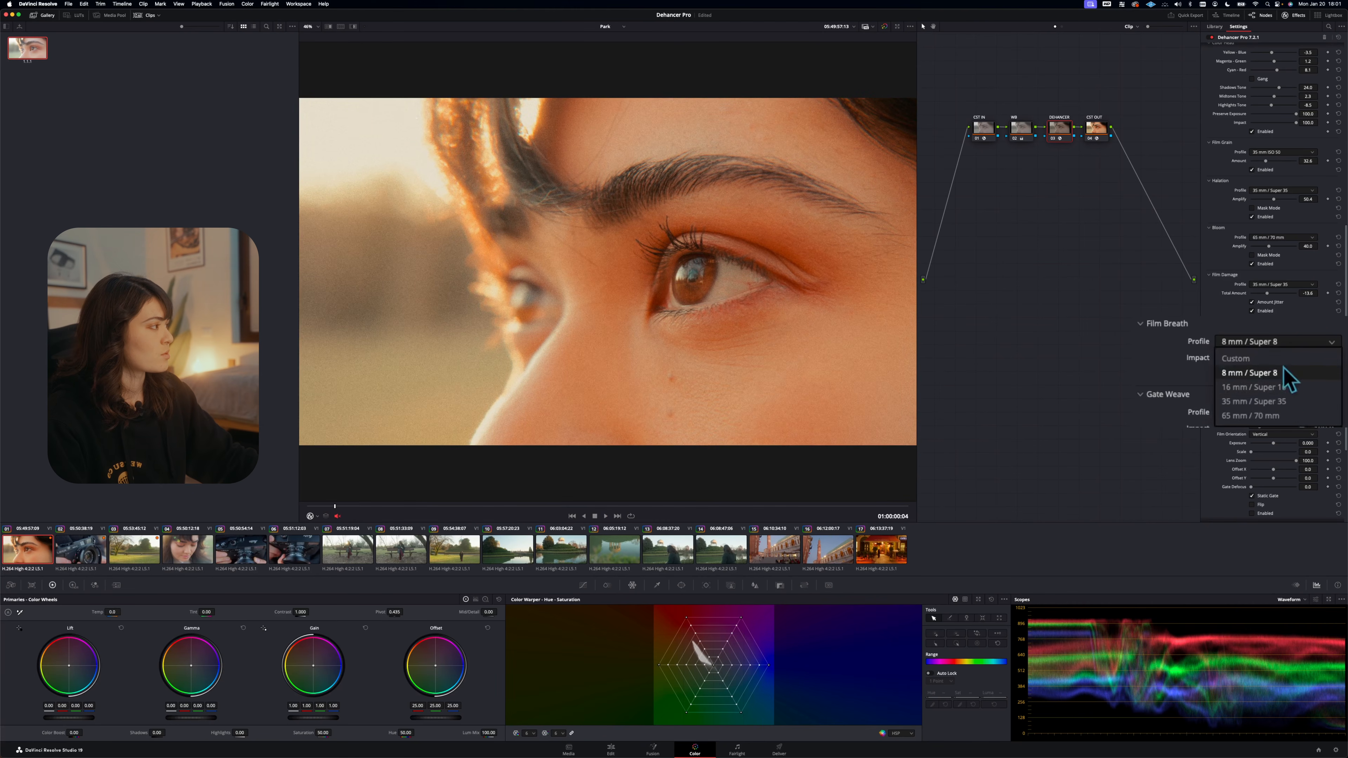
{"action": "left_click", "coordinate": [1277, 402]}
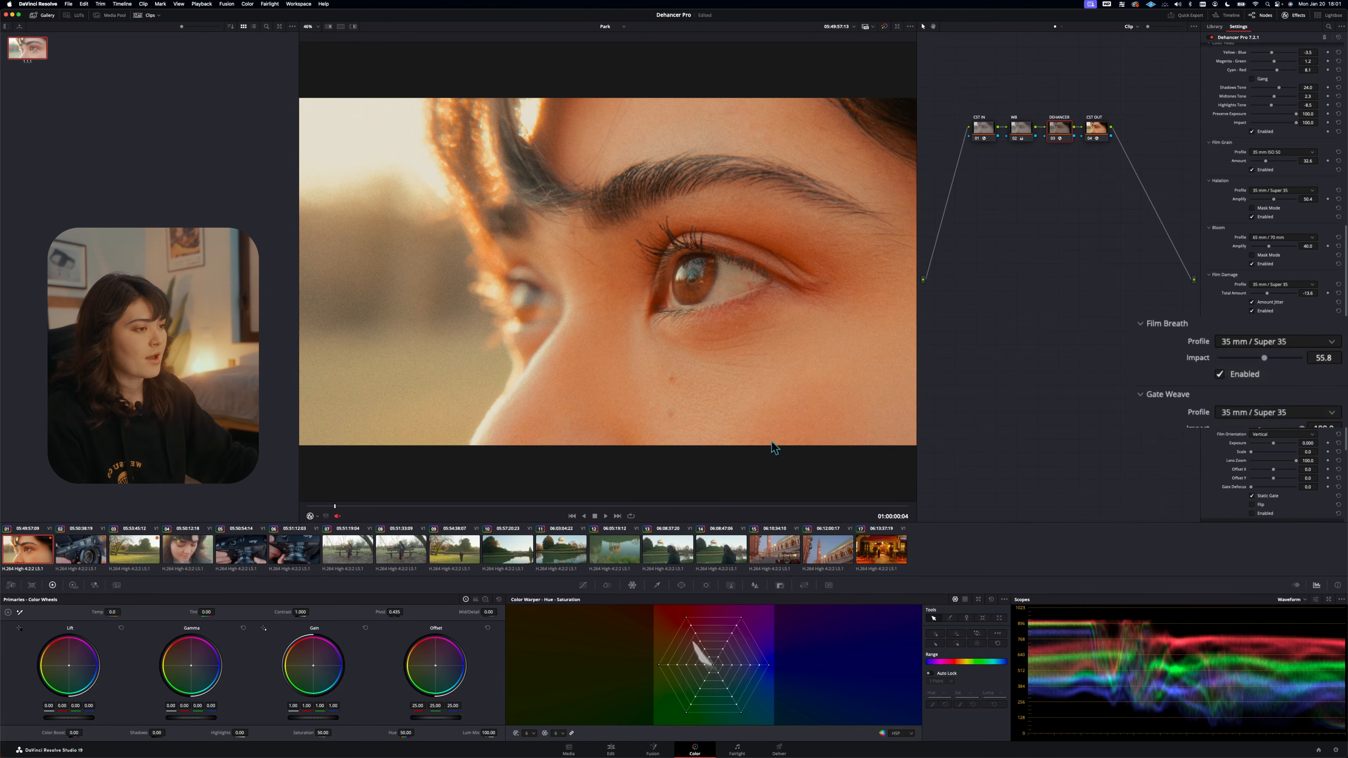
{"action": "key", "text": "space"}
{"action": "key", "text": "space"}
Enable Gate Weave with the 35 mm / Super 35 profile, set Impact to 57.4 and play the clip to judge the movement
{"action": "scroll", "coordinate": [1295, 372], "scroll_direction": "down", "scroll_amount": 2}
{"action": "left_click", "coordinate": [1231, 384]}
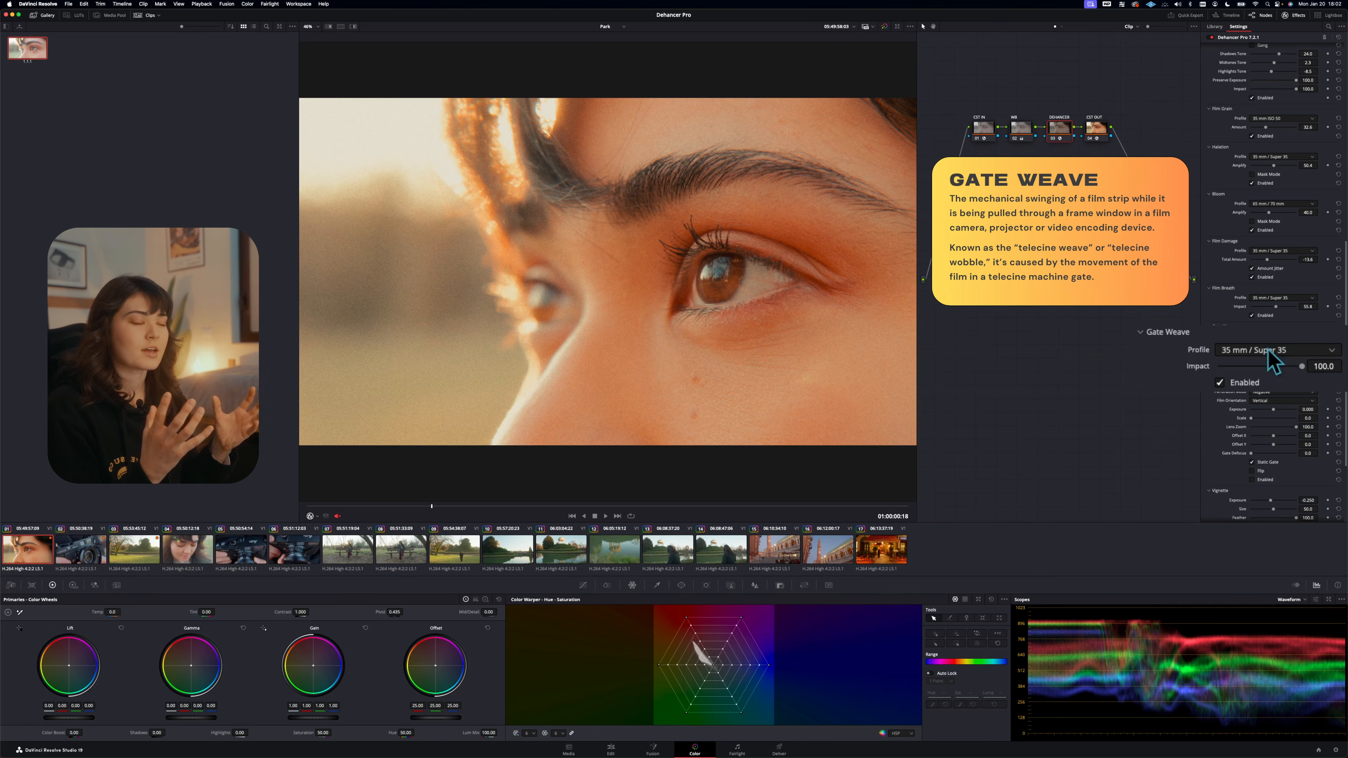
{"action": "key", "text": "space"}
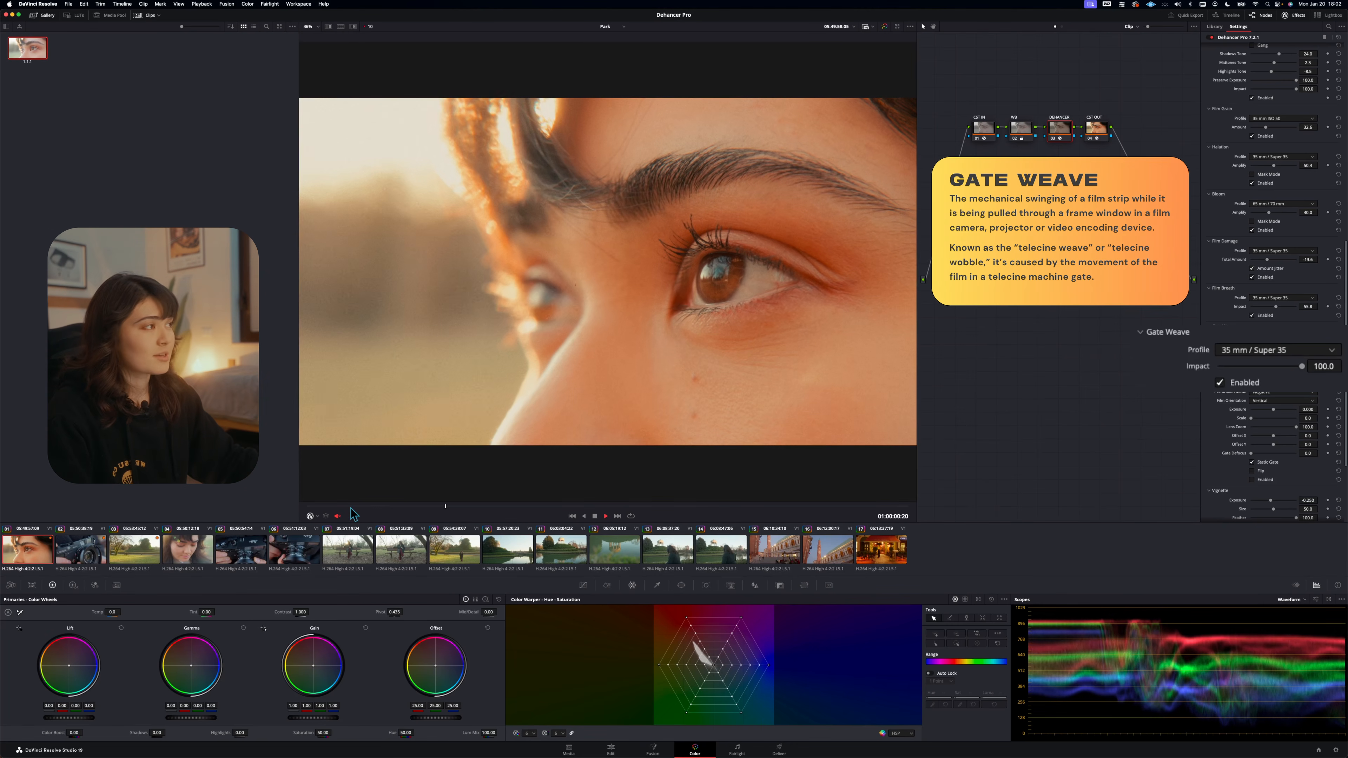
{"action": "key", "text": "space"}
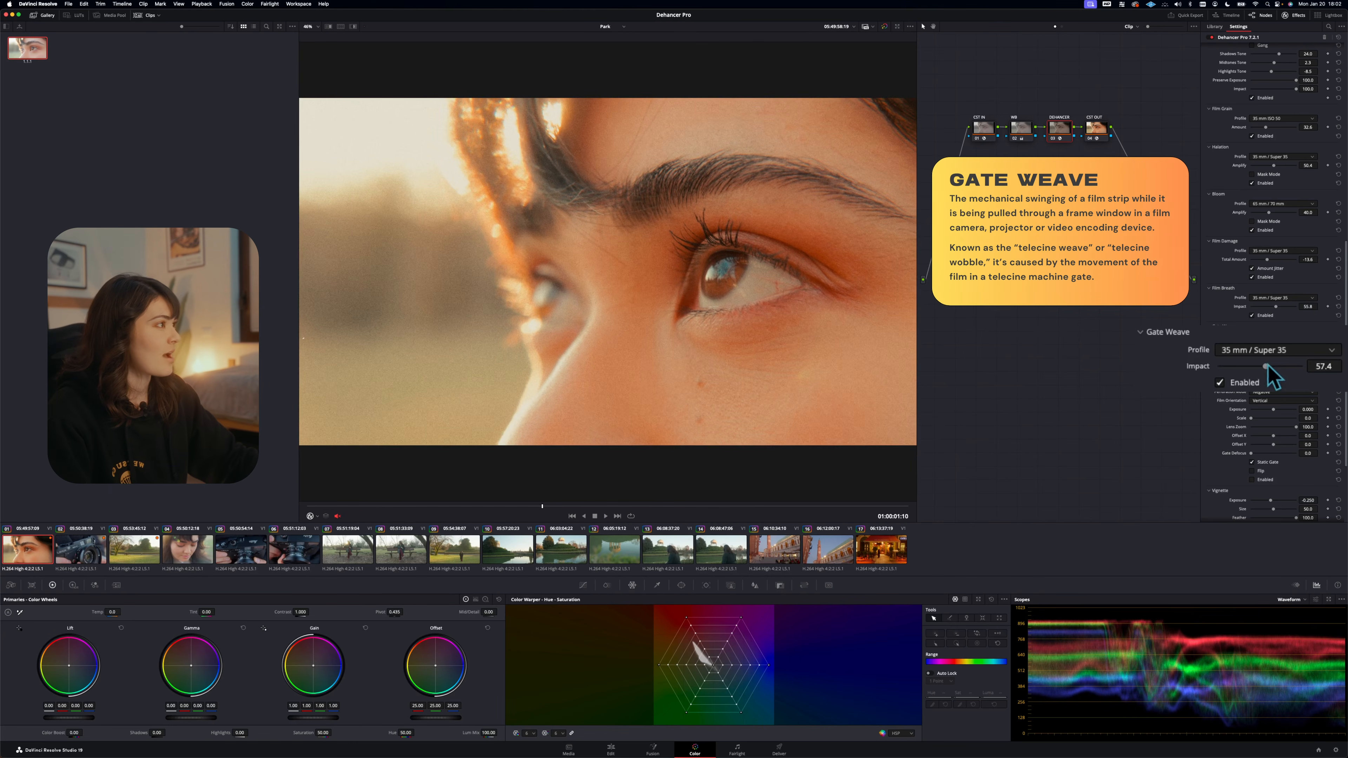
{"action": "left_click", "coordinate": [345, 506]}
{"action": "key", "text": "space"}
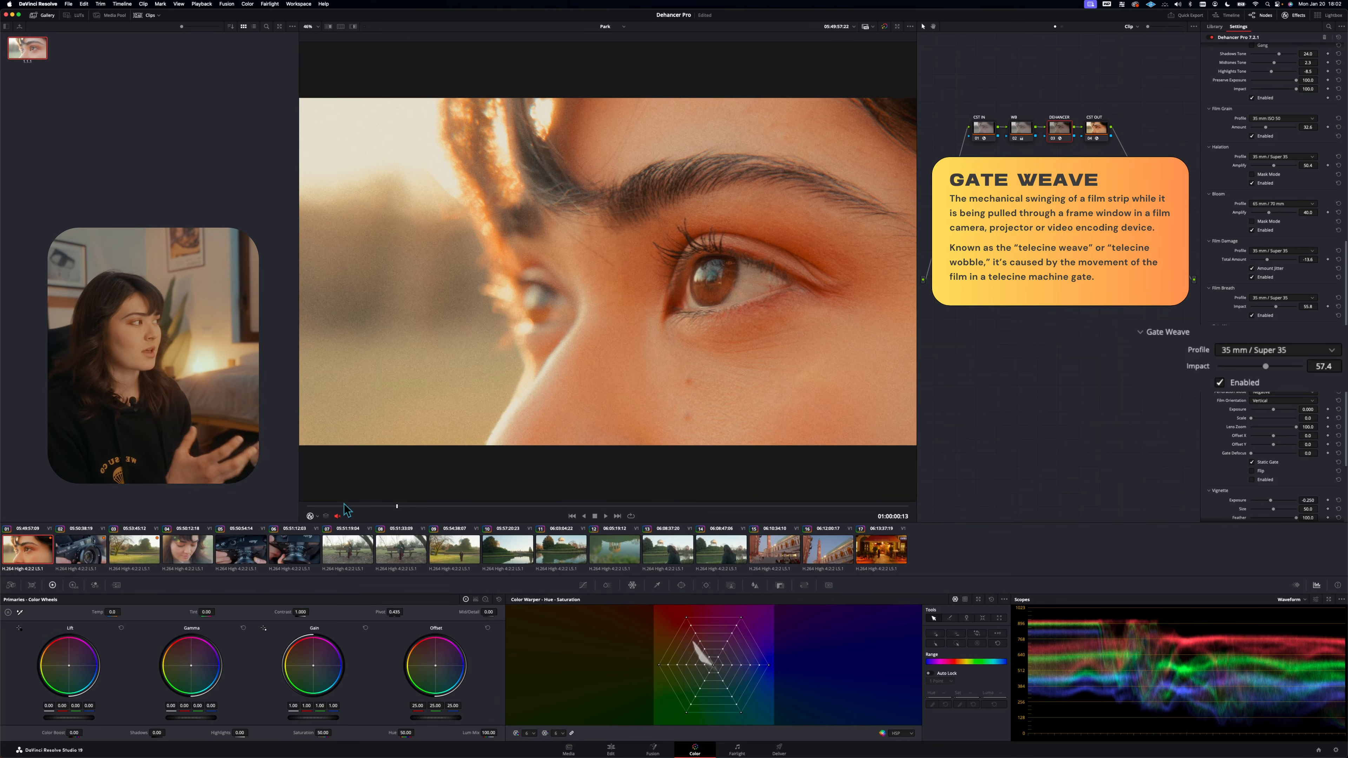
Enable Overscan and try the Super 8mm 1.33:1, Standard 16mm 1.37:1 and Super 16mm 1.66:1 gate types
{"action": "scroll", "coordinate": [1255, 395], "scroll_direction": "down", "scroll_amount": 4}
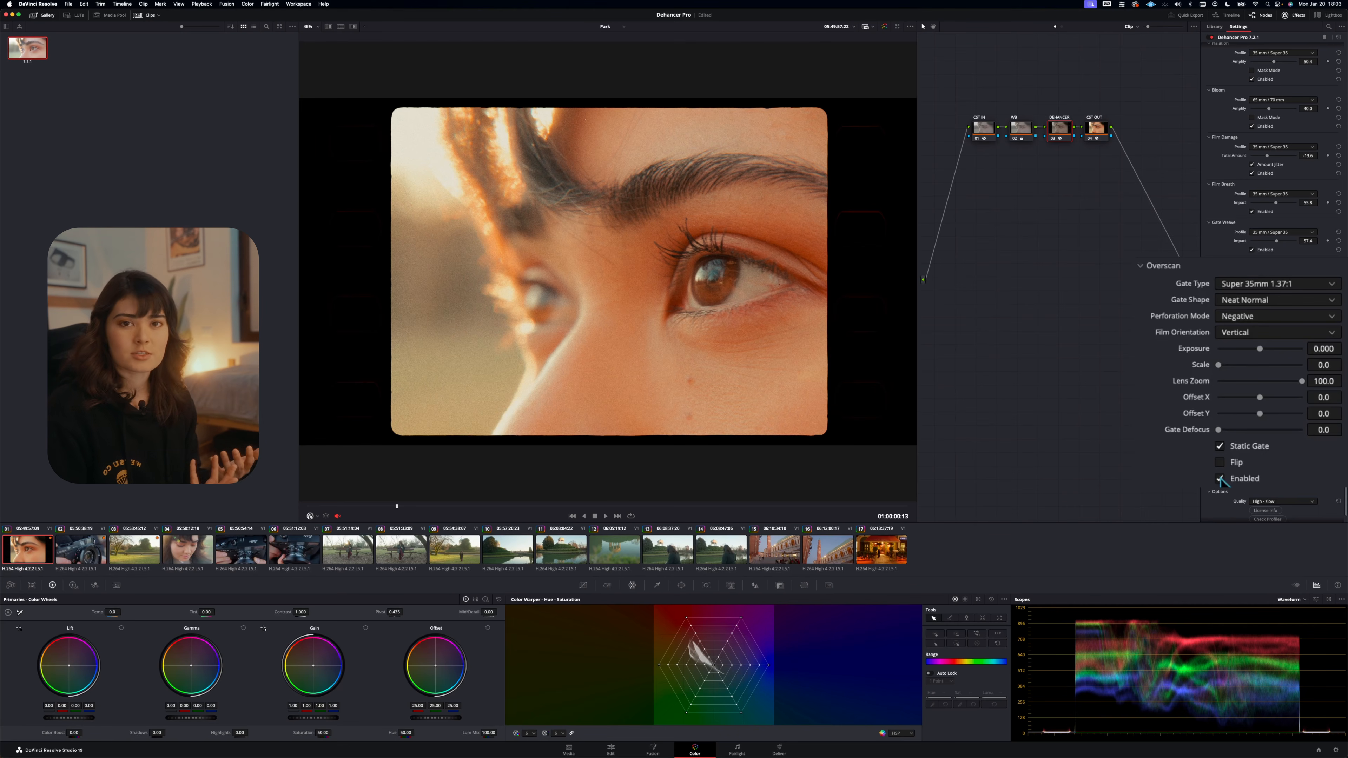
{"action": "left_click", "coordinate": [1290, 287]}
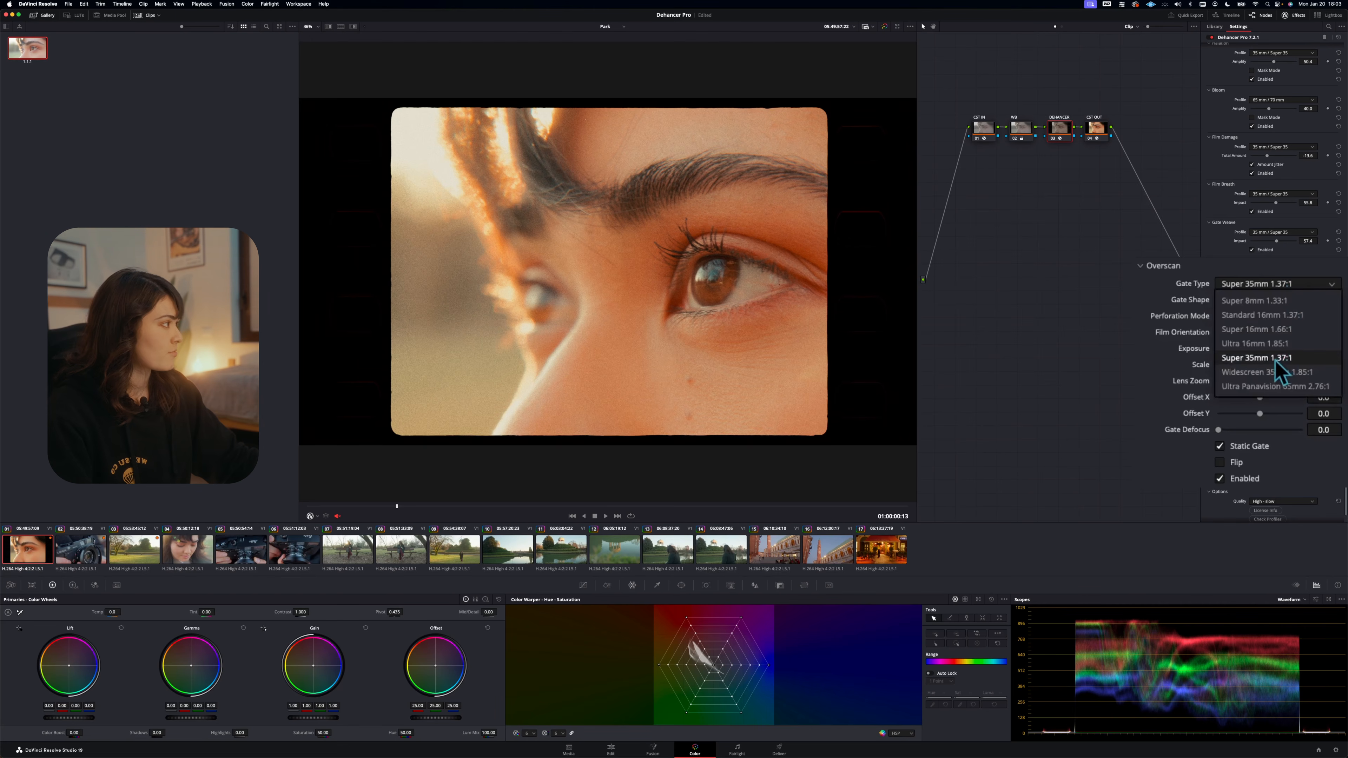
{"action": "left_click", "coordinate": [1271, 301]}
{"action": "left_click", "coordinate": [1271, 287]}
{"action": "left_click", "coordinate": [1273, 312]}
{"action": "left_click", "coordinate": [1274, 287]}
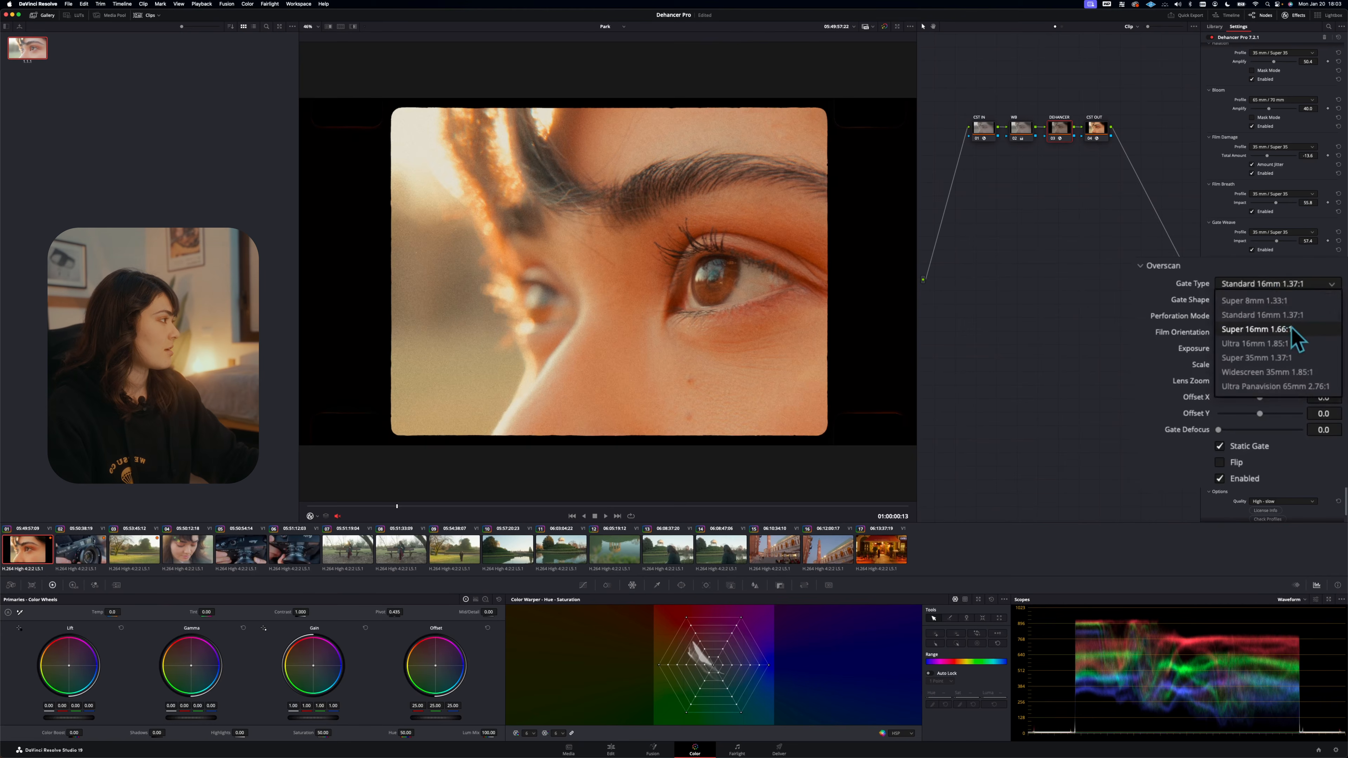
{"action": "left_click", "coordinate": [1277, 323]}
Try the Ultra 16mm, Widescreen 35mm and Ultra Panavision 65mm gate types, and return the Overscan gate type to Super 35mm 1.37:1
{"action": "left_click", "coordinate": [1272, 287]}
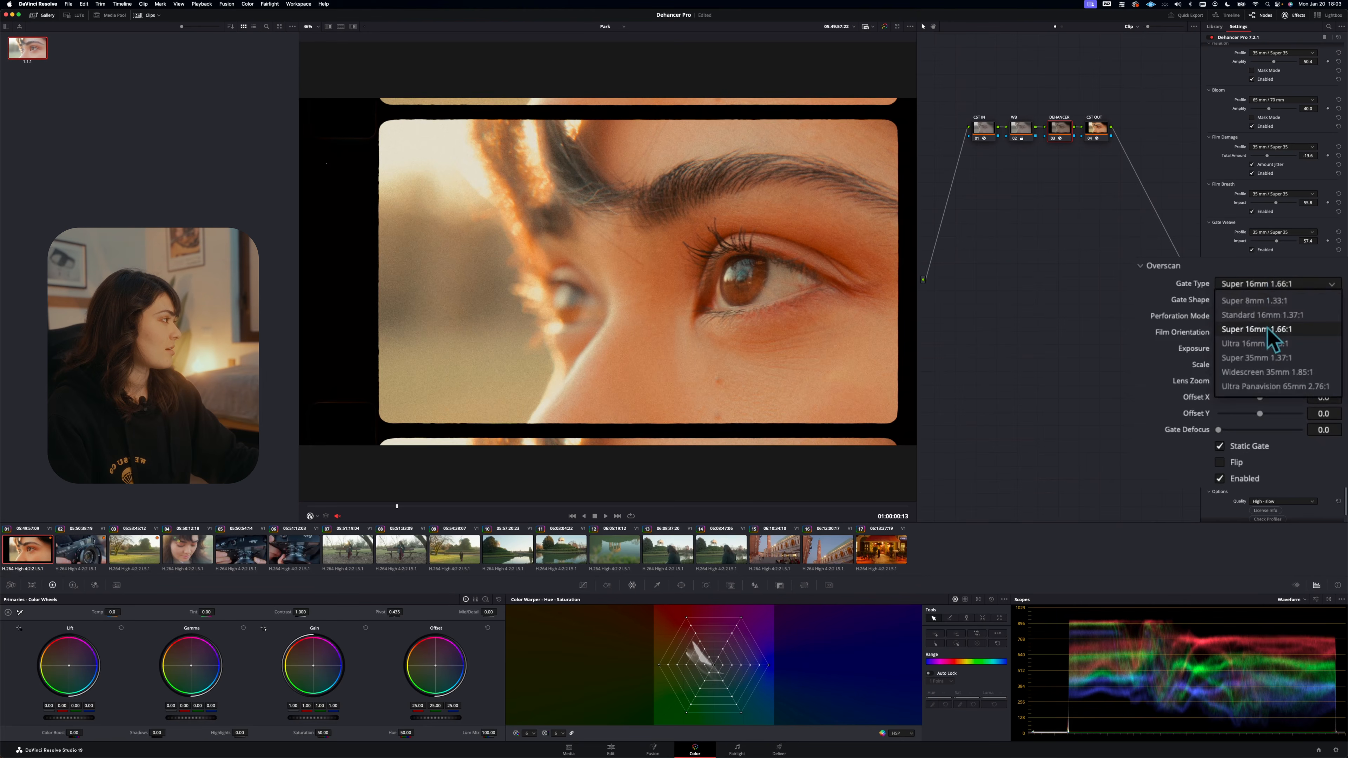
{"action": "left_click", "coordinate": [1274, 344]}
{"action": "left_click", "coordinate": [1276, 287]}
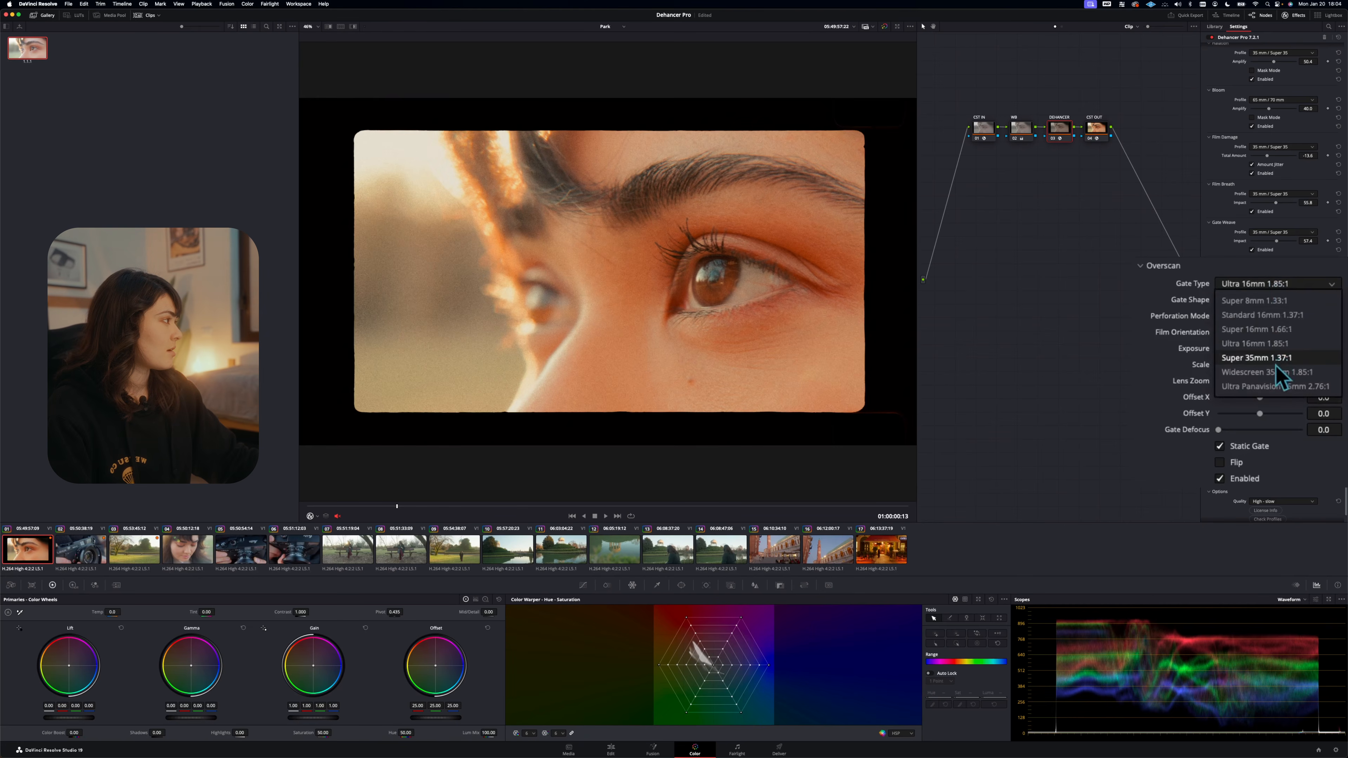
{"action": "left_click", "coordinate": [1282, 371]}
{"action": "left_click", "coordinate": [1268, 284]}
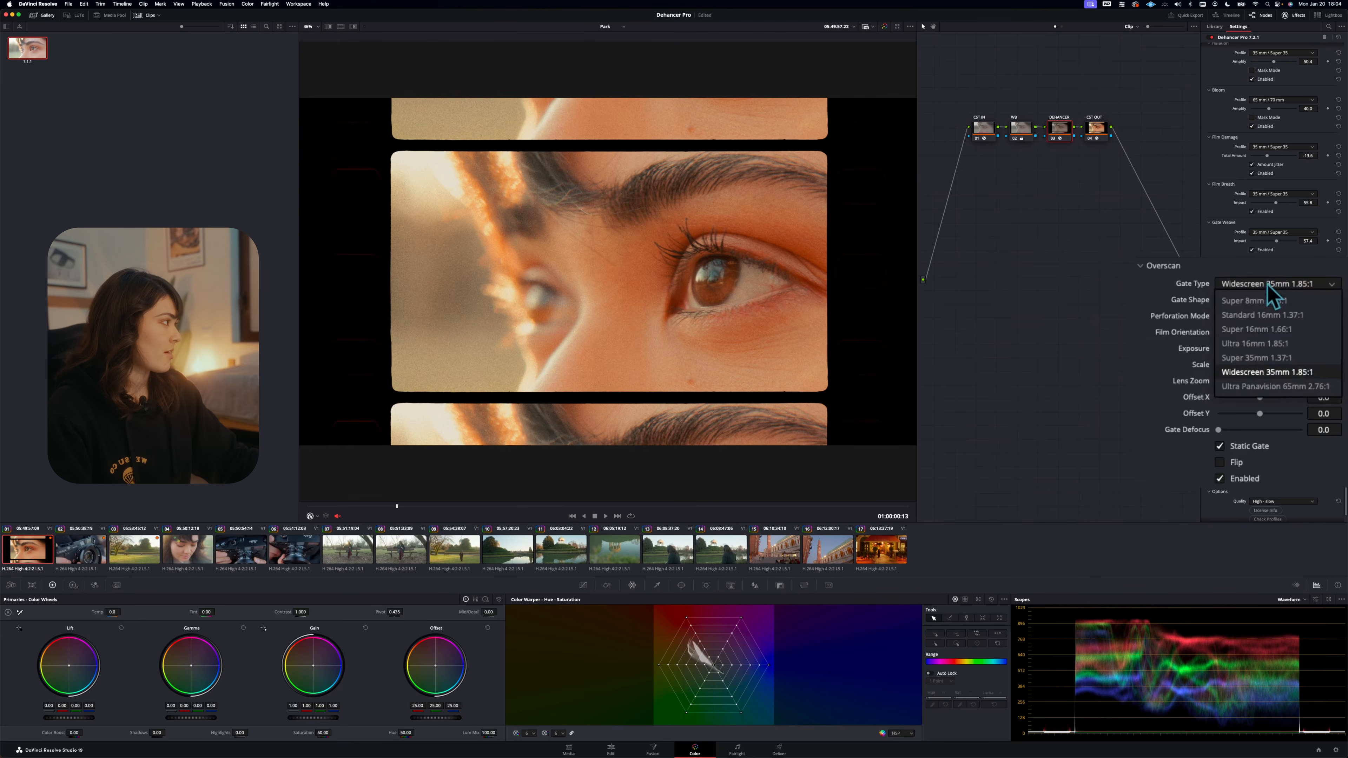
{"action": "left_click", "coordinate": [1276, 387]}
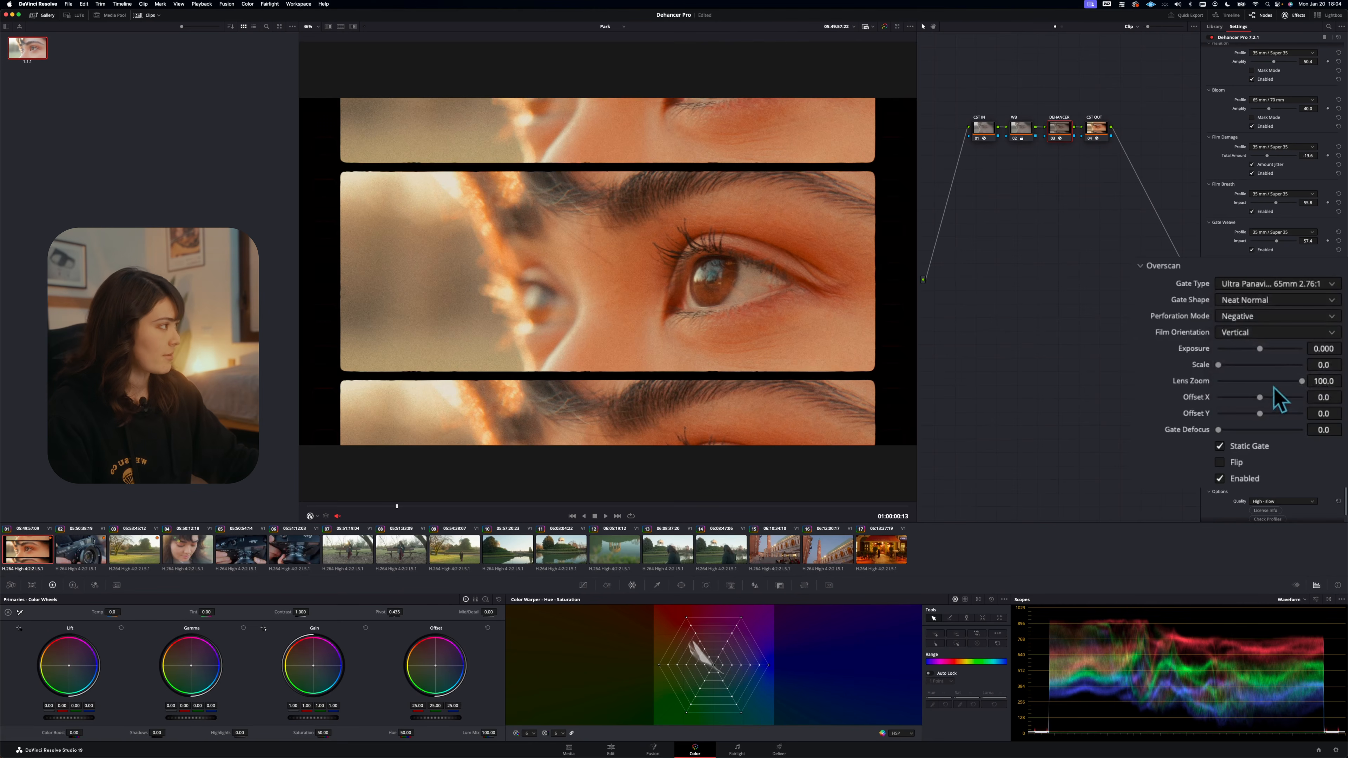
{"action": "left_click", "coordinate": [1277, 284]}
{"action": "left_click", "coordinate": [1274, 372]}
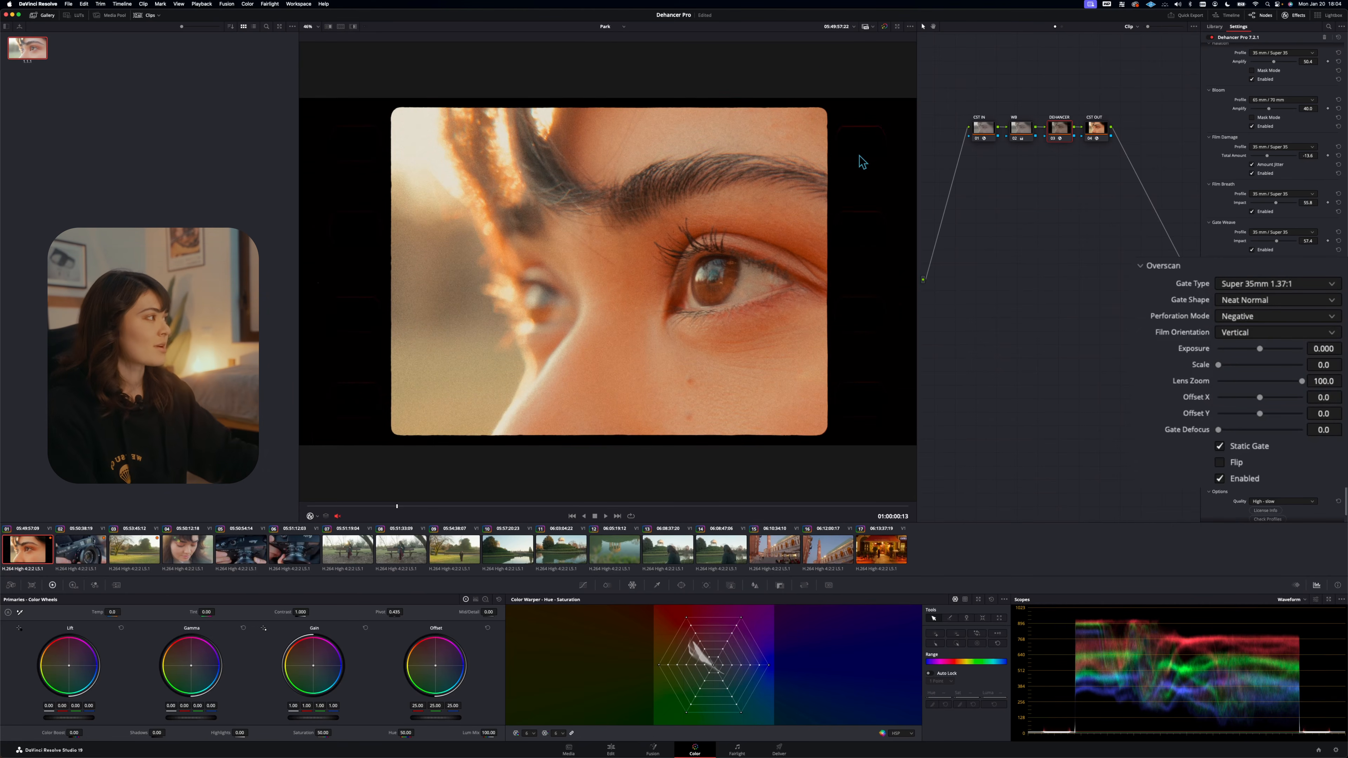
Compare the Neat Sharp and Neat Rounded gate shapes for the Overscan and return to Neat Normal
{"action": "left_click", "coordinate": [1307, 301]}
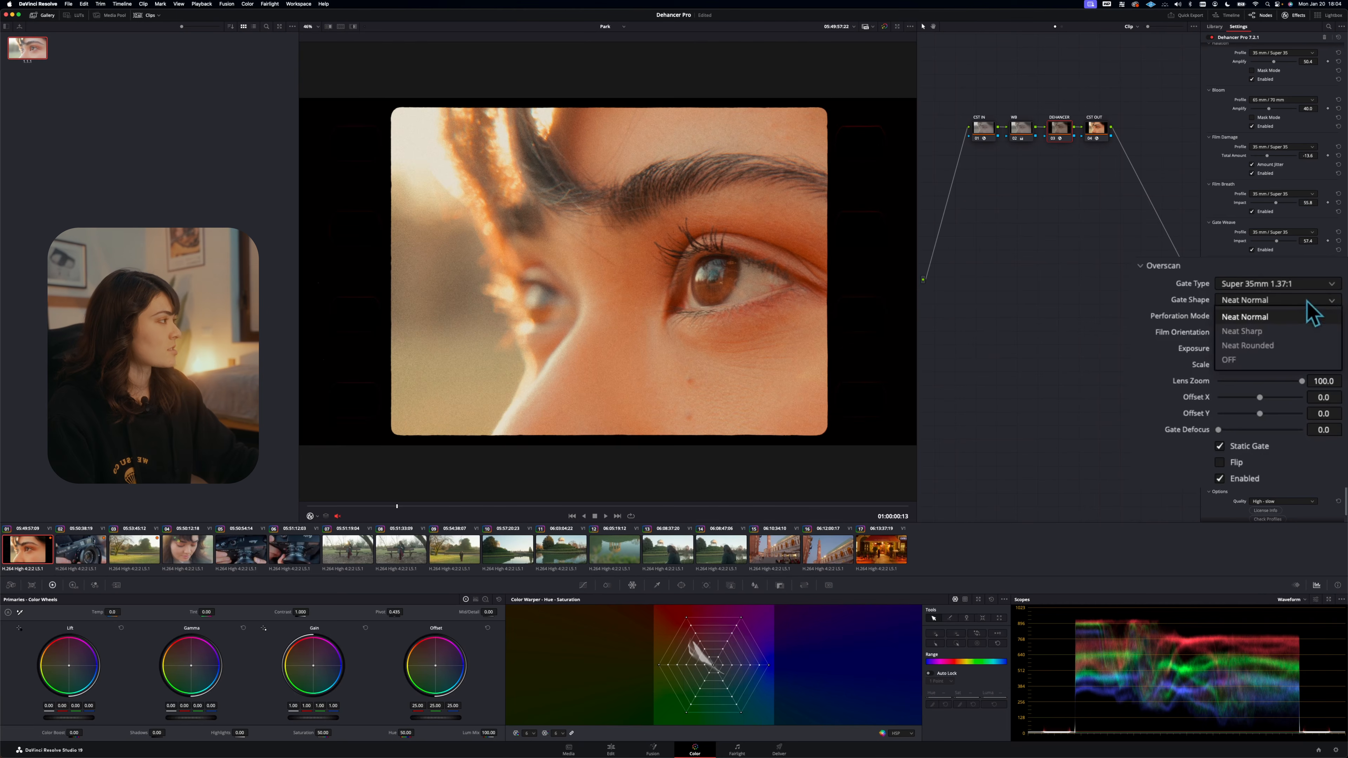
{"action": "left_click", "coordinate": [1287, 332]}
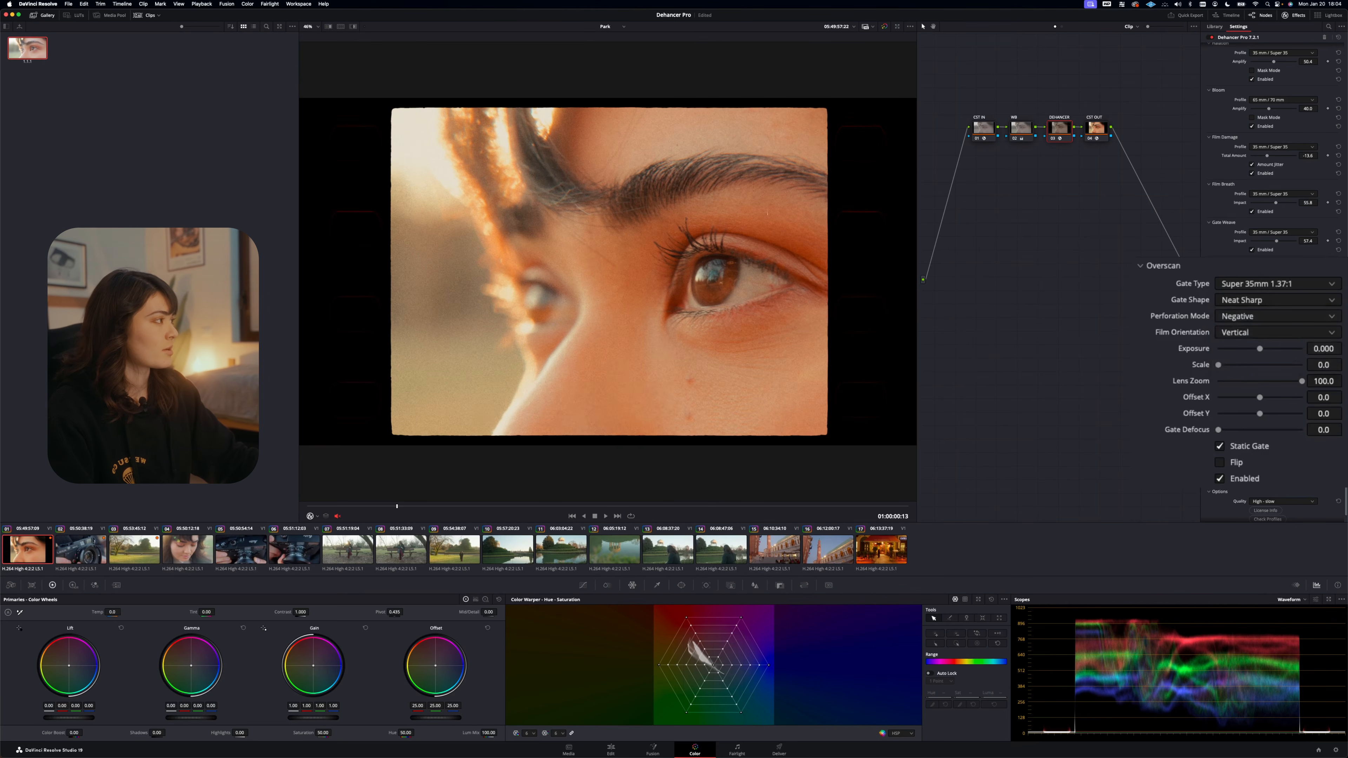
{"action": "left_click", "coordinate": [1275, 300]}
{"action": "left_click", "coordinate": [1276, 345]}
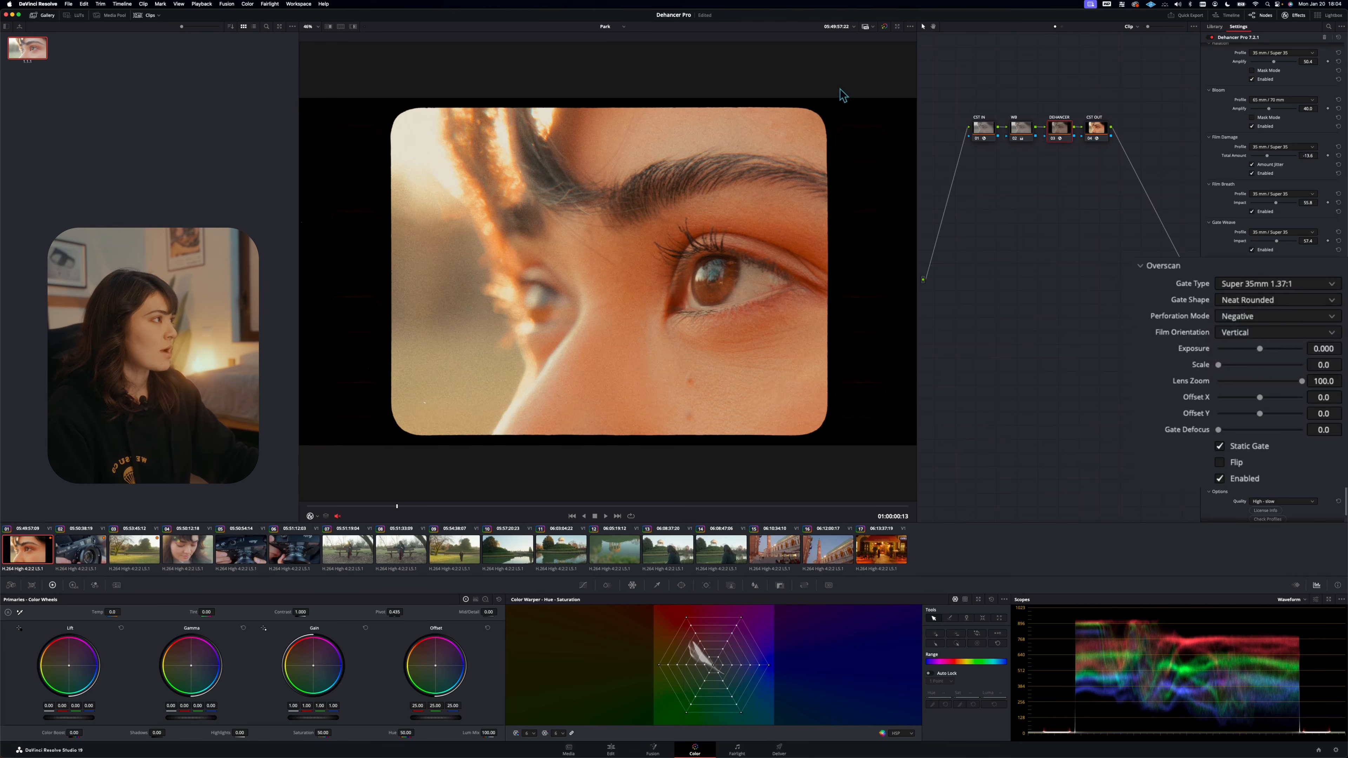
{"action": "left_click", "coordinate": [1252, 299]}
{"action": "left_click", "coordinate": [1271, 320]}
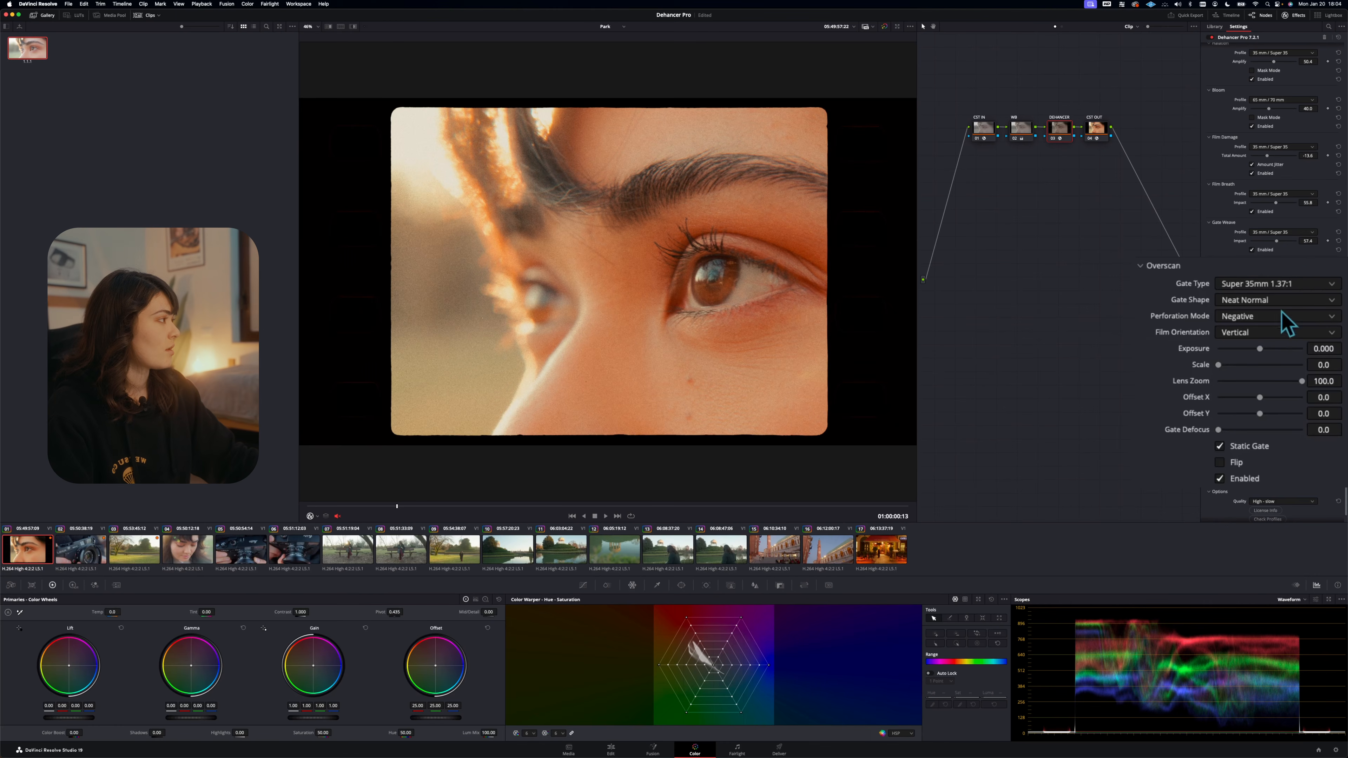
Try the Positive perforation mode for the Overscan and return it to Negative
{"action": "left_click", "coordinate": [1264, 317]}
{"action": "left_click", "coordinate": [1253, 350]}
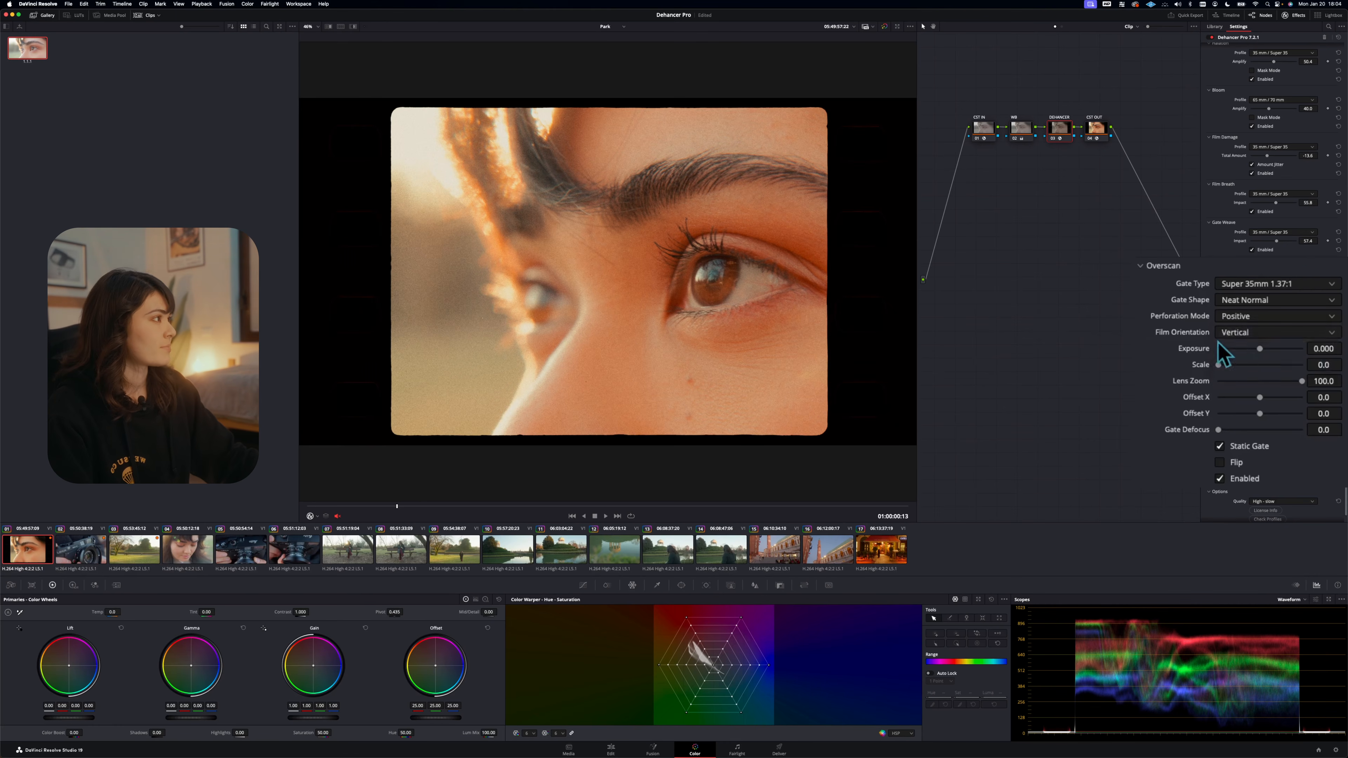
{"action": "left_click", "coordinate": [1292, 301]}
{"action": "left_click", "coordinate": [1293, 302]}
{"action": "left_click", "coordinate": [1258, 317]}
{"action": "left_click", "coordinate": [1257, 334]}
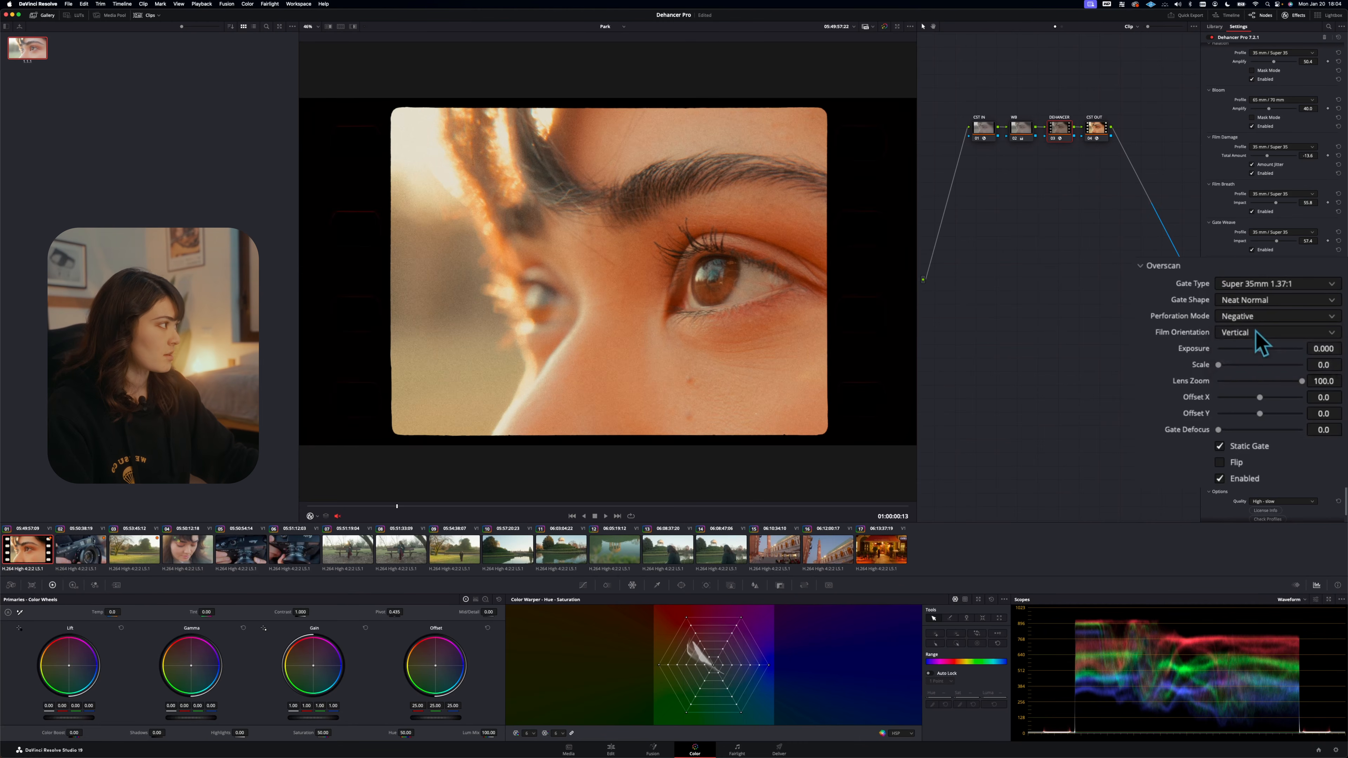
Test a higher Overscan exposure and reset it, and set the perforation mode to OFF
{"action": "mouse_move", "coordinate": [1259, 348]}
{"action": "left_mouse_down"}
{"action": "mouse_move", "coordinate": [1302, 349]}
{"action": "mouse_move", "coordinate": [1258, 349]}
{"action": "mouse_move", "coordinate": [1275, 349]}
{"action": "left_mouse_up"}
{"action": "left_click", "coordinate": [1345, 349]}
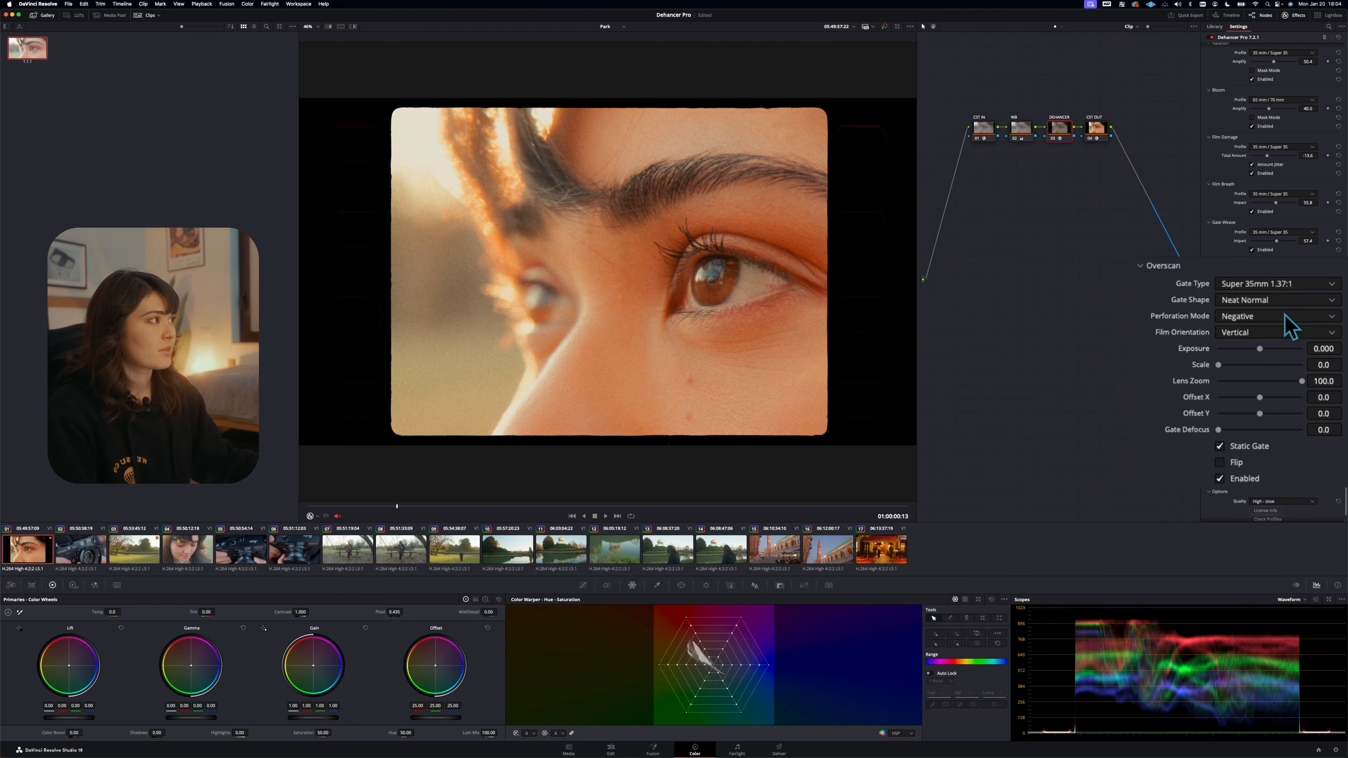
{"action": "left_click", "coordinate": [1287, 318]}
{"action": "left_click", "coordinate": [1273, 370]}
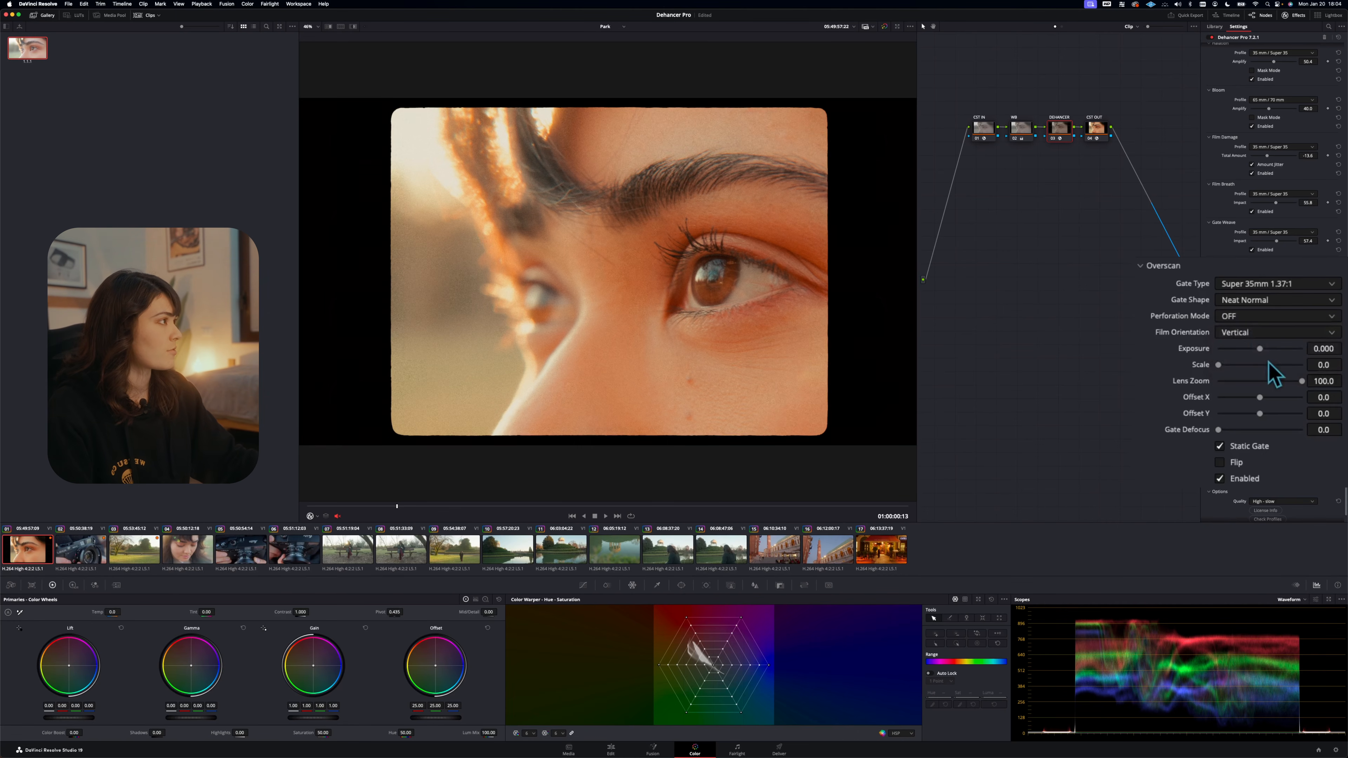
Try the Horizontal film orientation for the Overscan and return it to Vertical
{"action": "left_click", "coordinate": [1253, 332]}
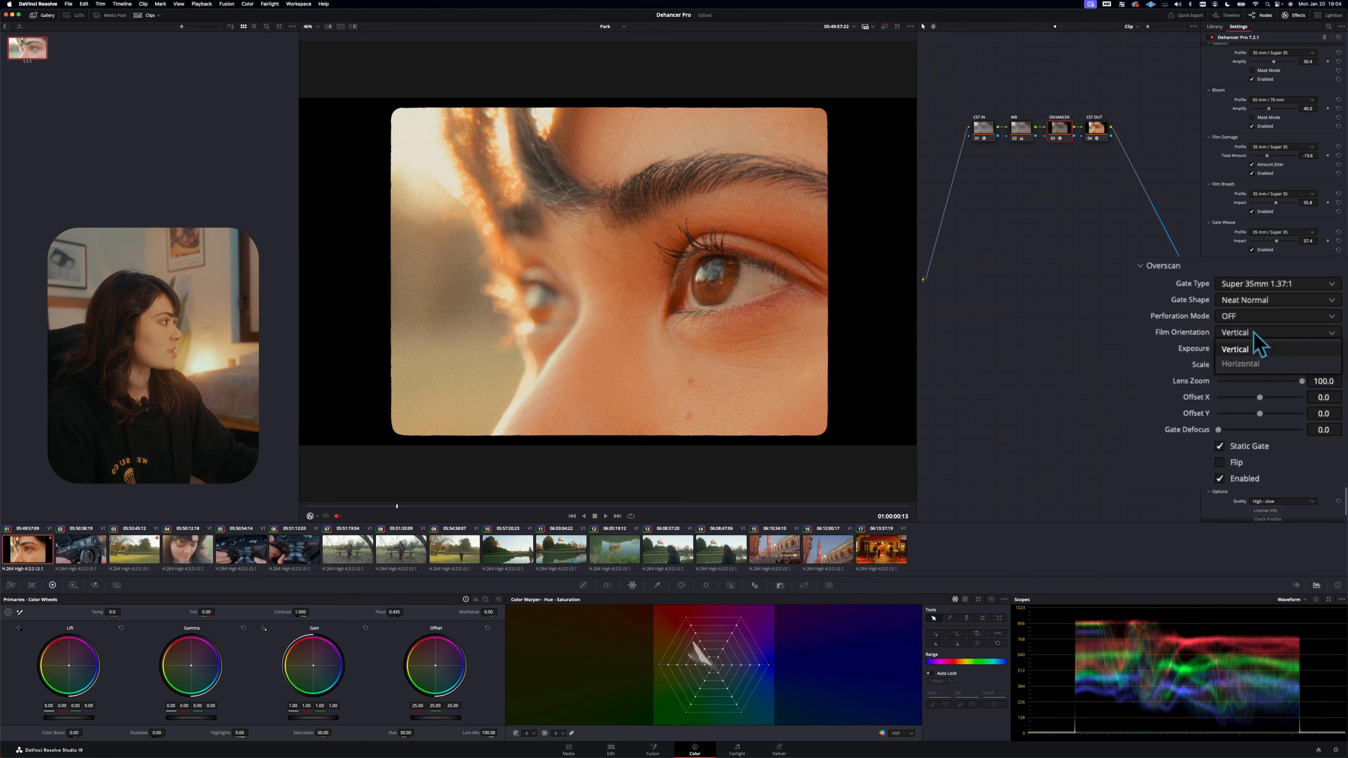
{"action": "left_click", "coordinate": [1255, 367]}
{"action": "left_click", "coordinate": [1261, 333]}
{"action": "left_click", "coordinate": [1259, 350]}
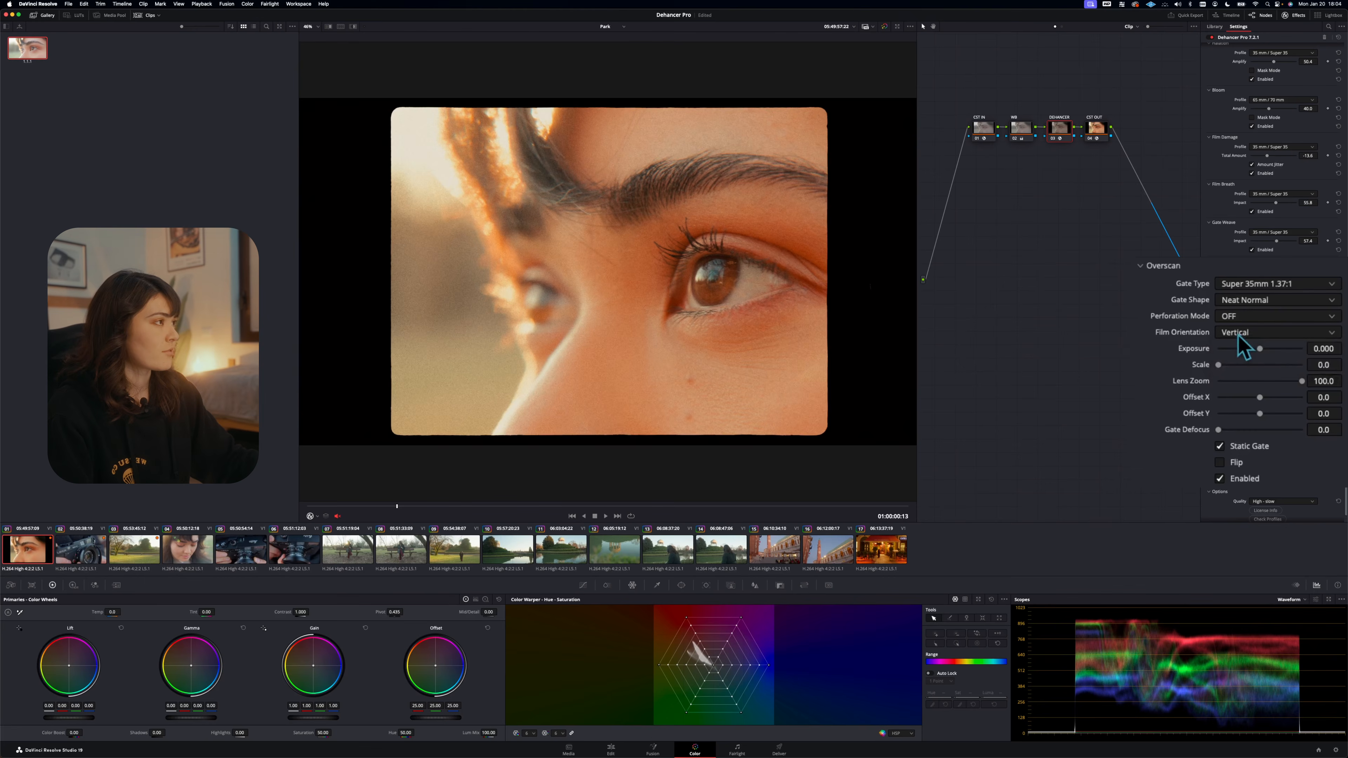
Turn Static Gate off and play the clip, and turn it back on to compare the gate movement
{"action": "left_click", "coordinate": [1250, 448]}
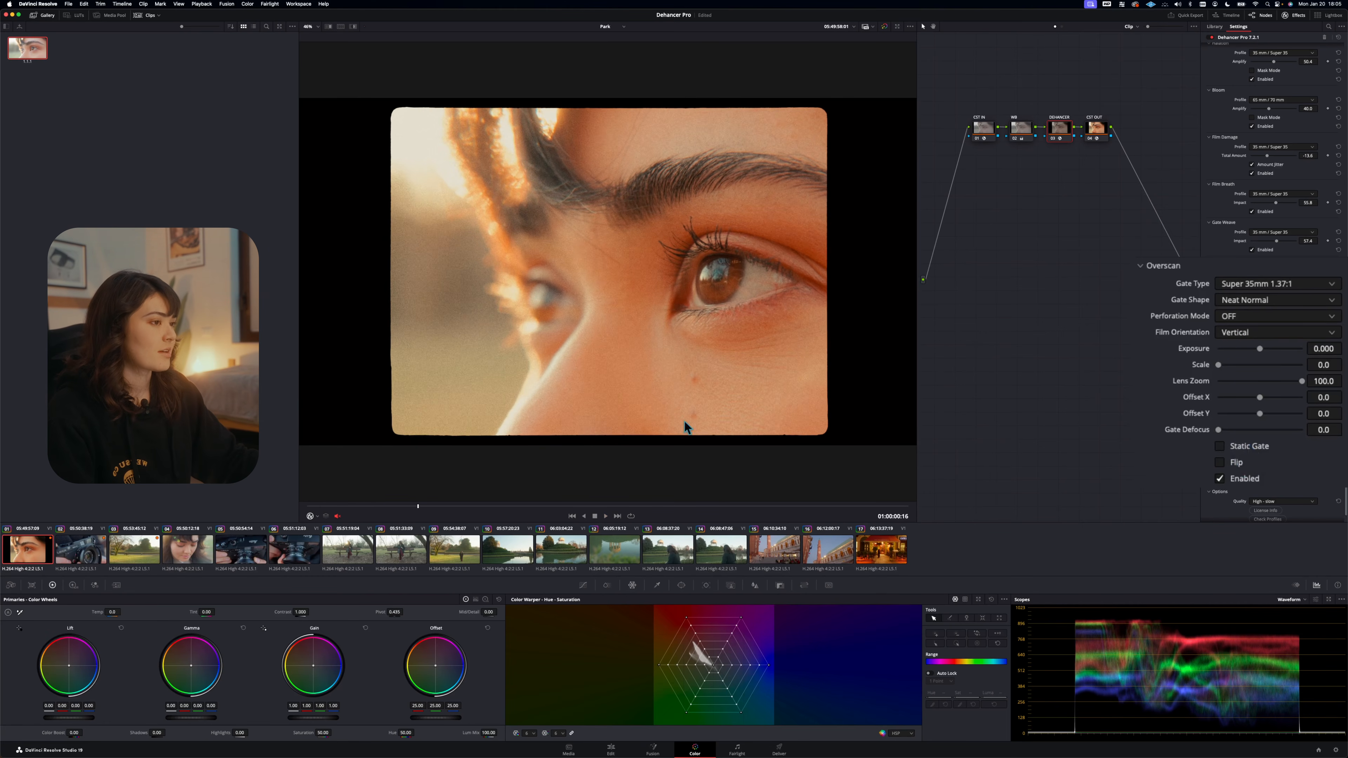
{"action": "key", "text": "space"}
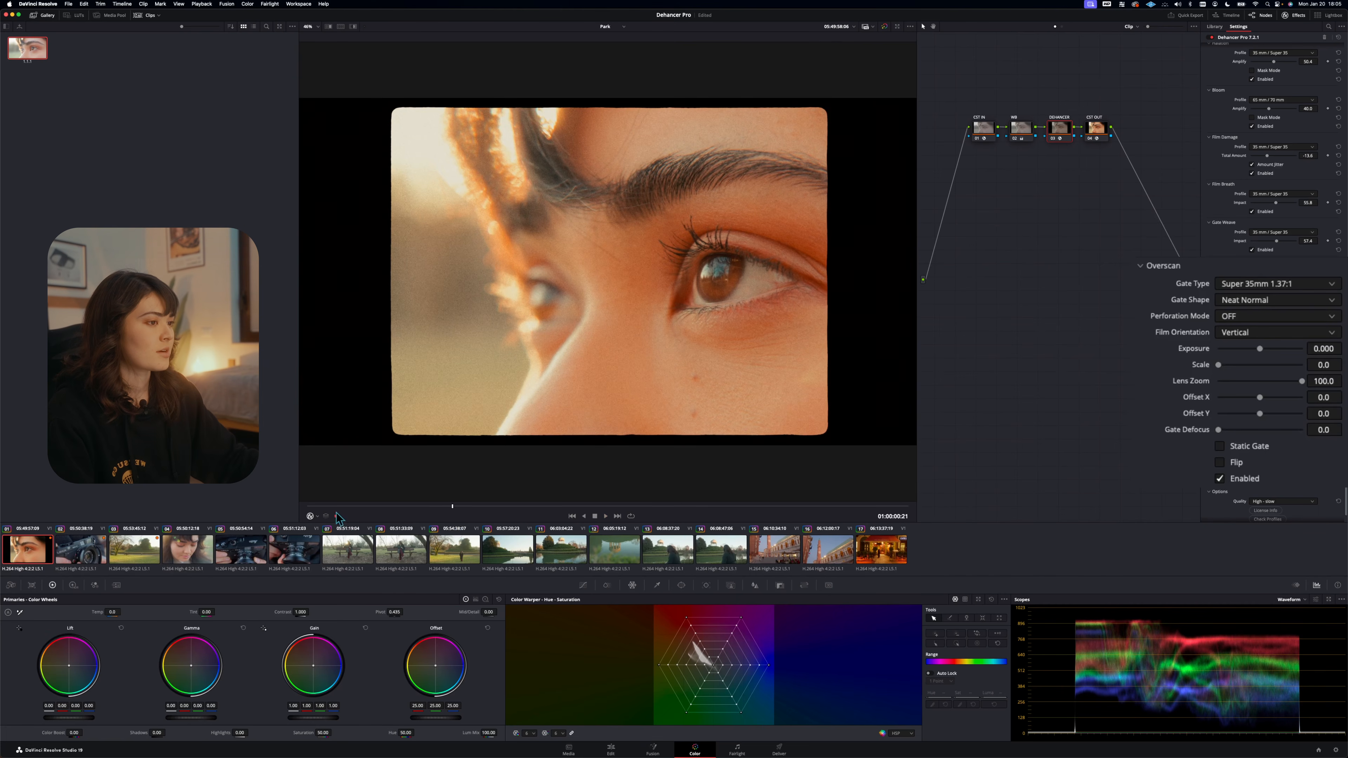
{"action": "left_click", "coordinate": [352, 507]}
{"action": "key", "text": "space"}
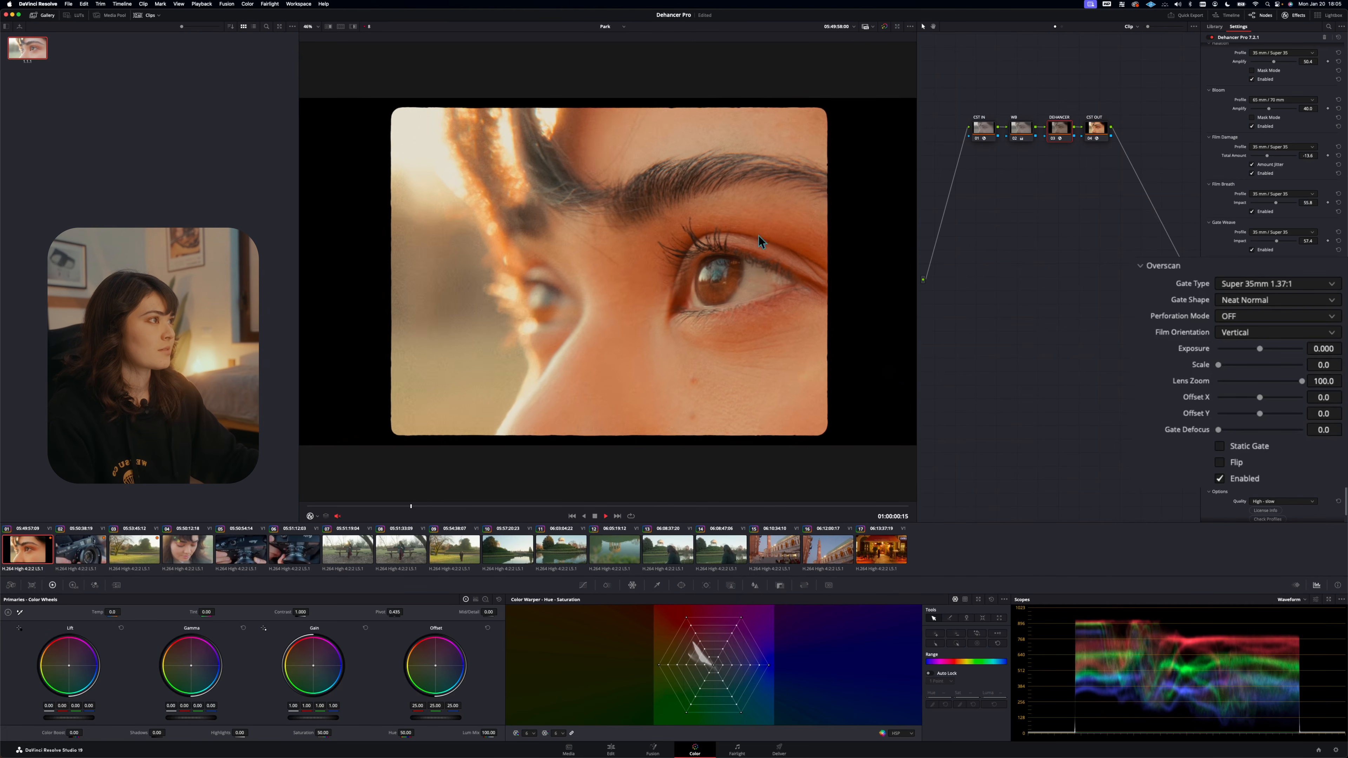
{"action": "key", "text": "space"}
{"action": "left_click", "coordinate": [1261, 451]}
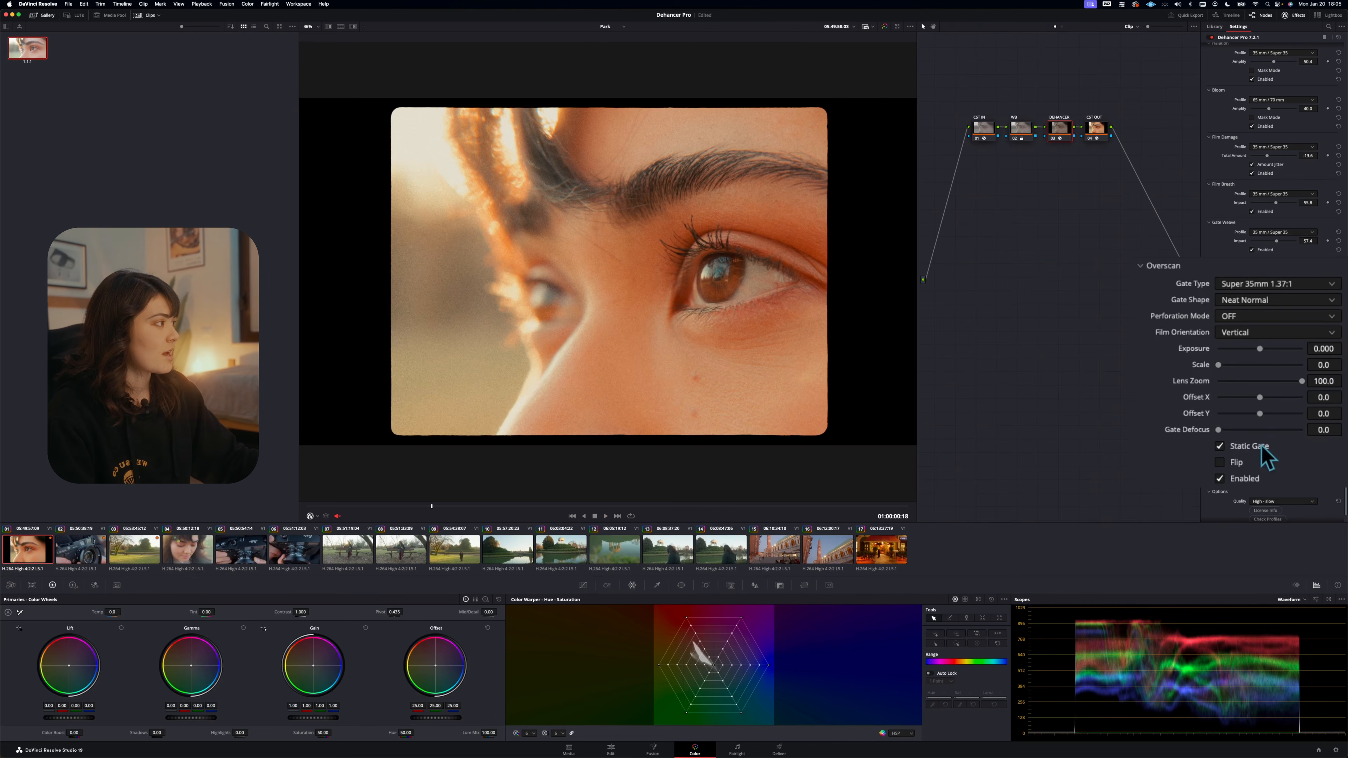
{"action": "key", "text": "space"}
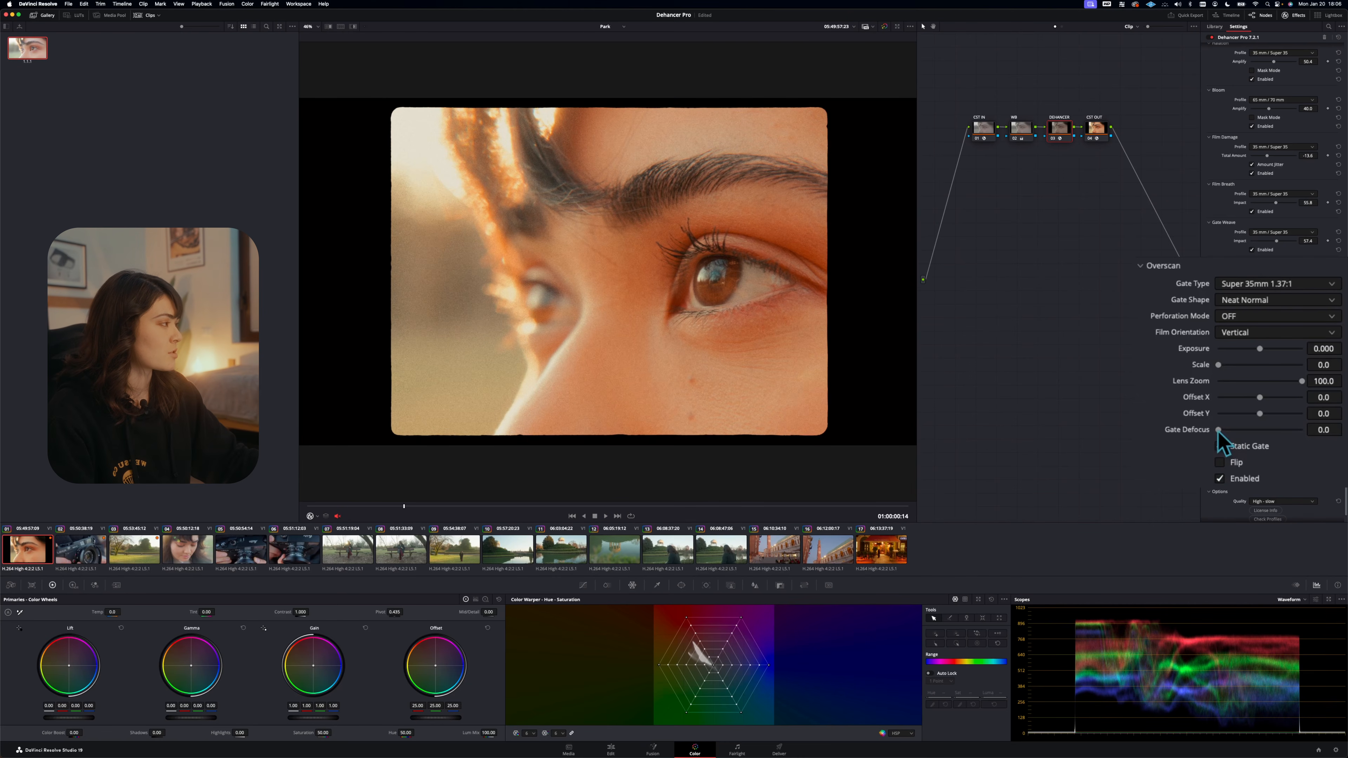
Set the Overscan Gate Defocus to 52.7 and play the clip to check the softened frame edges
{"action": "left_click_drag", "start_coordinate": [1219, 431], "coordinate": [1263, 427]}
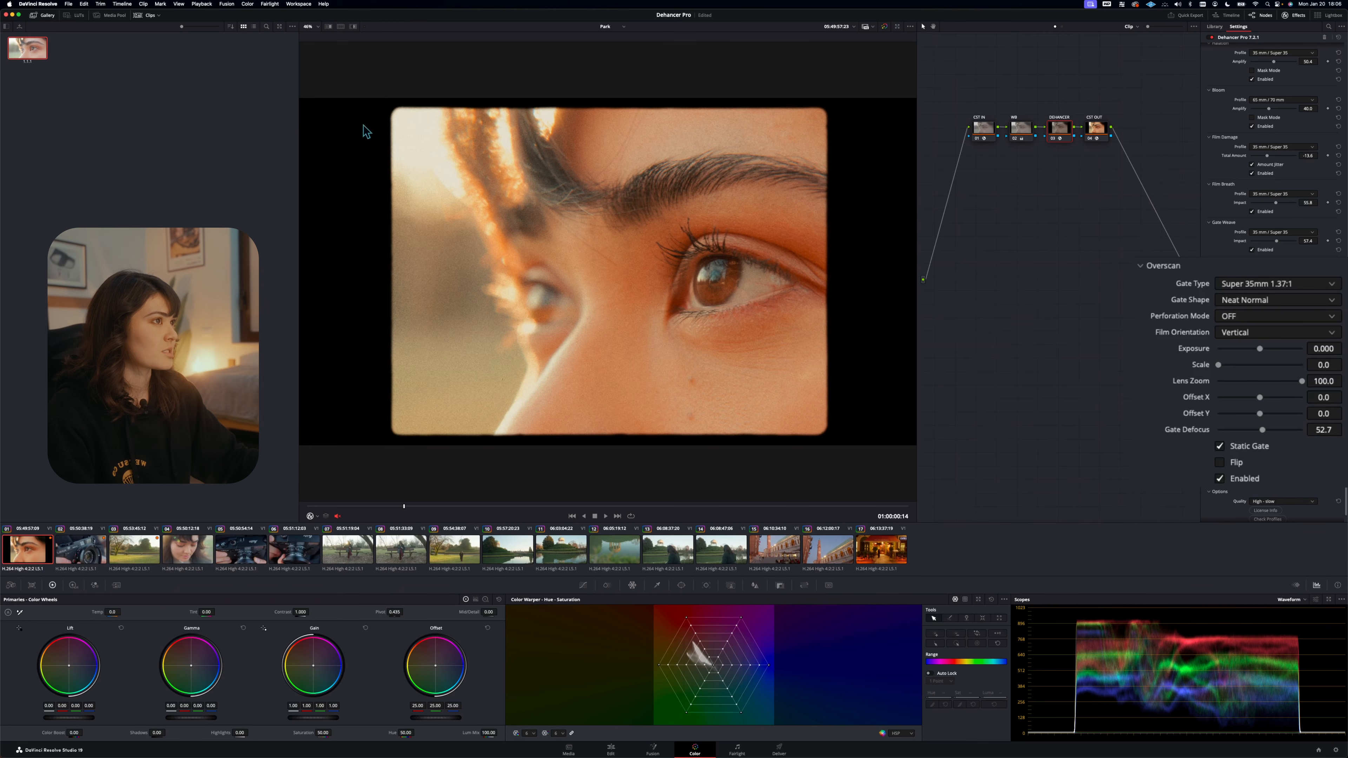
{"action": "left_click", "coordinate": [319, 507]}
{"action": "key", "text": "space"}
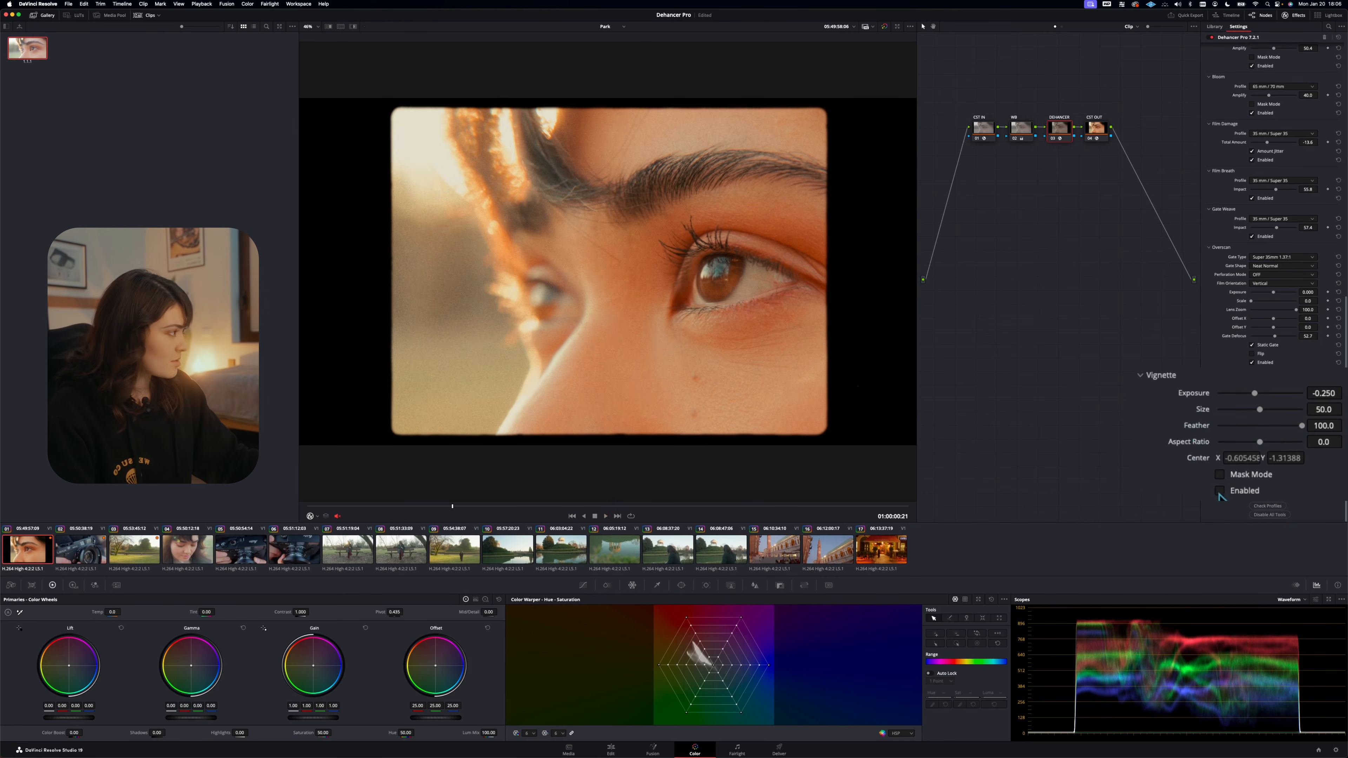
Enable the Vignette and, using Mask Mode as a preview, set Aspect Ratio to -10.1 and Size to 47.3
{"action": "left_click", "coordinate": [1220, 491]}
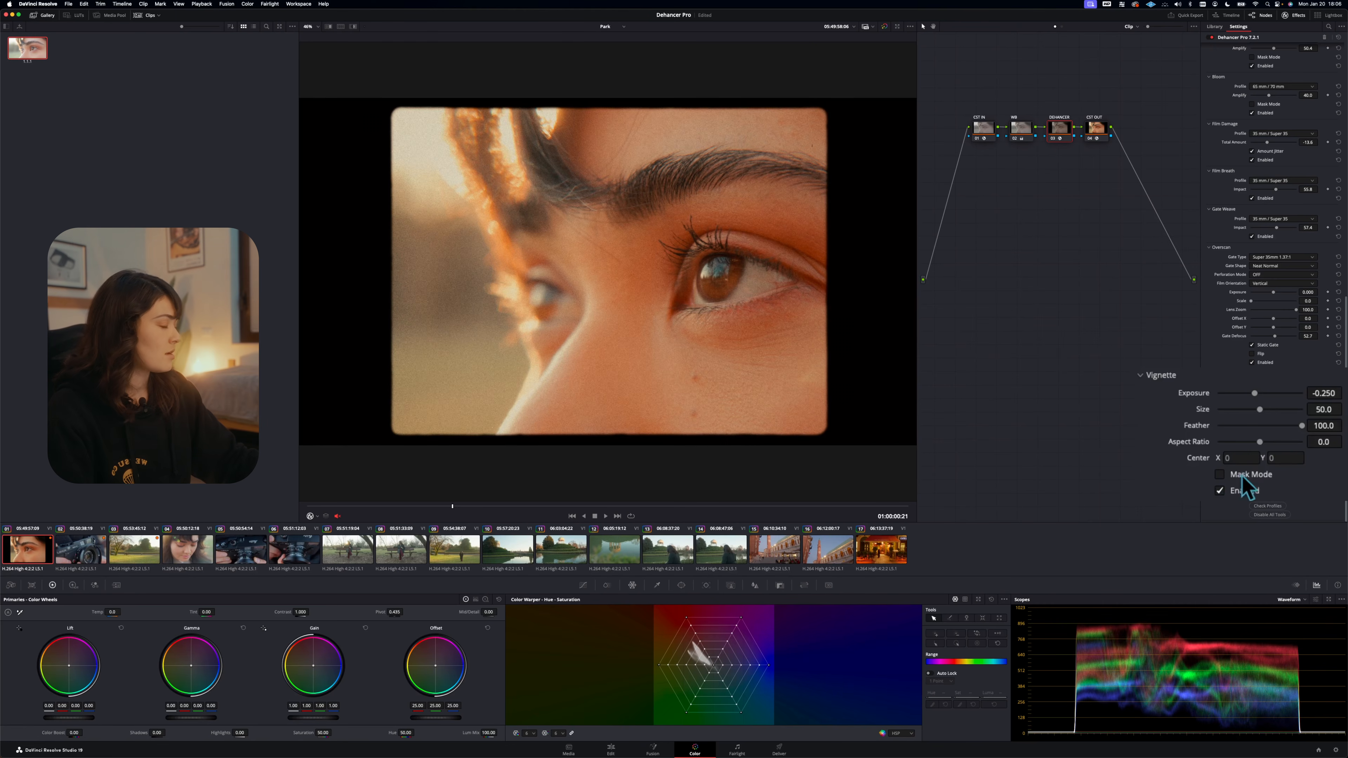
{"action": "left_click", "coordinate": [1242, 474]}
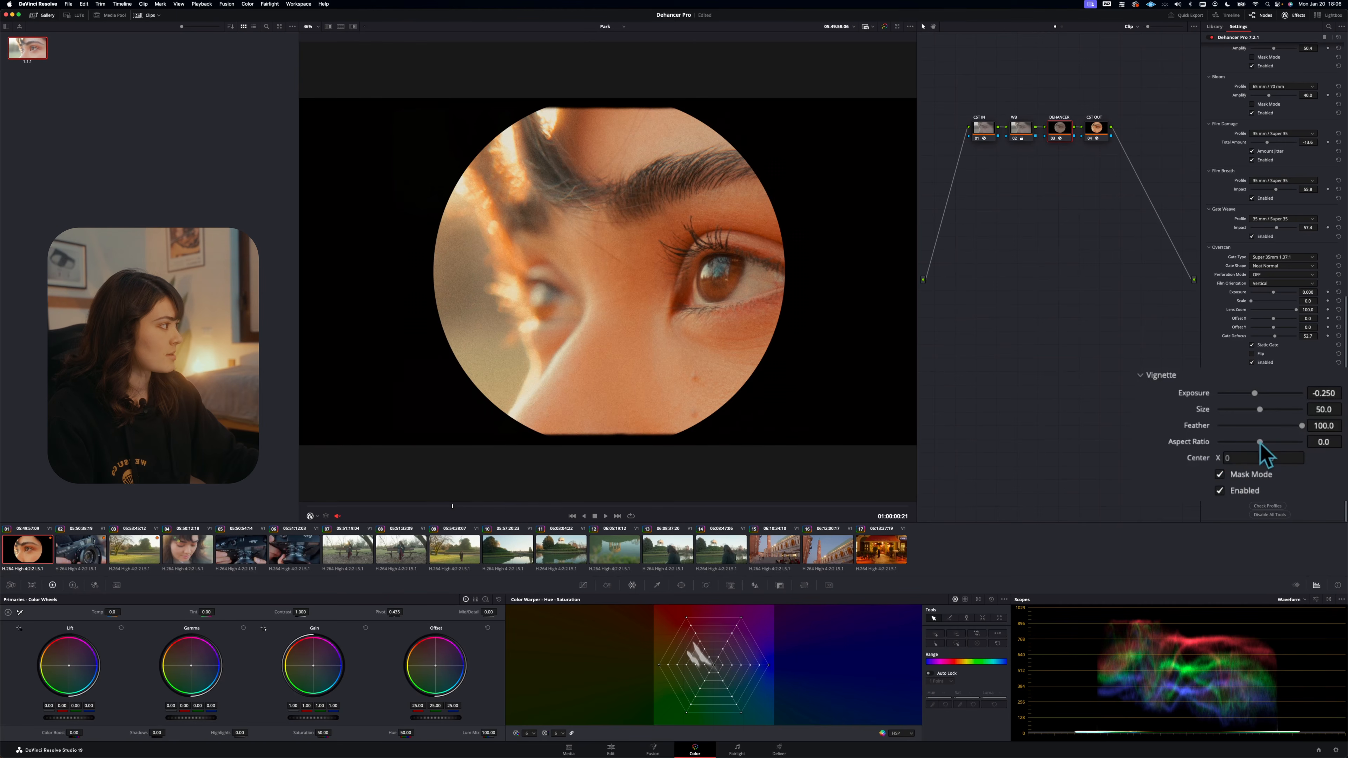
{"action": "left_click_drag", "start_coordinate": [1259, 442], "coordinate": [1256, 409]}
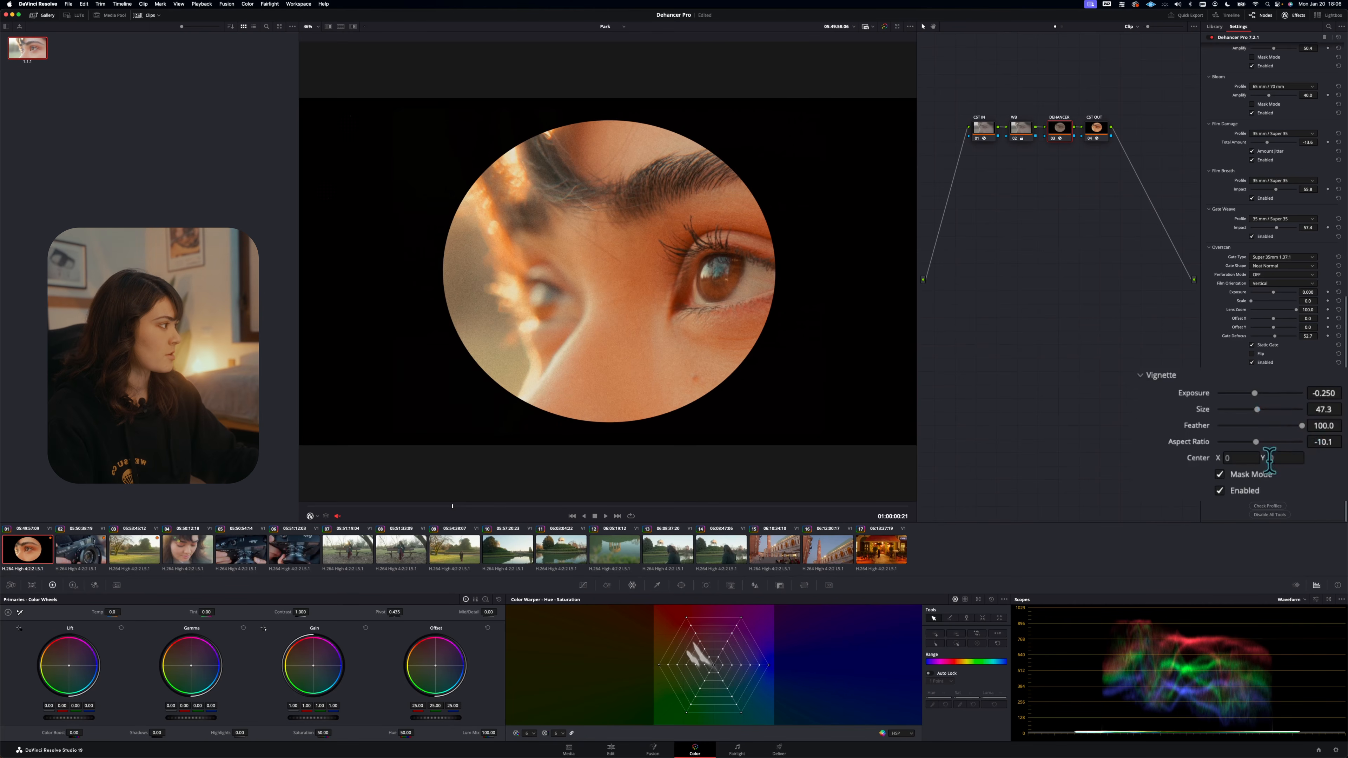
{"action": "left_click", "coordinate": [1254, 475]}
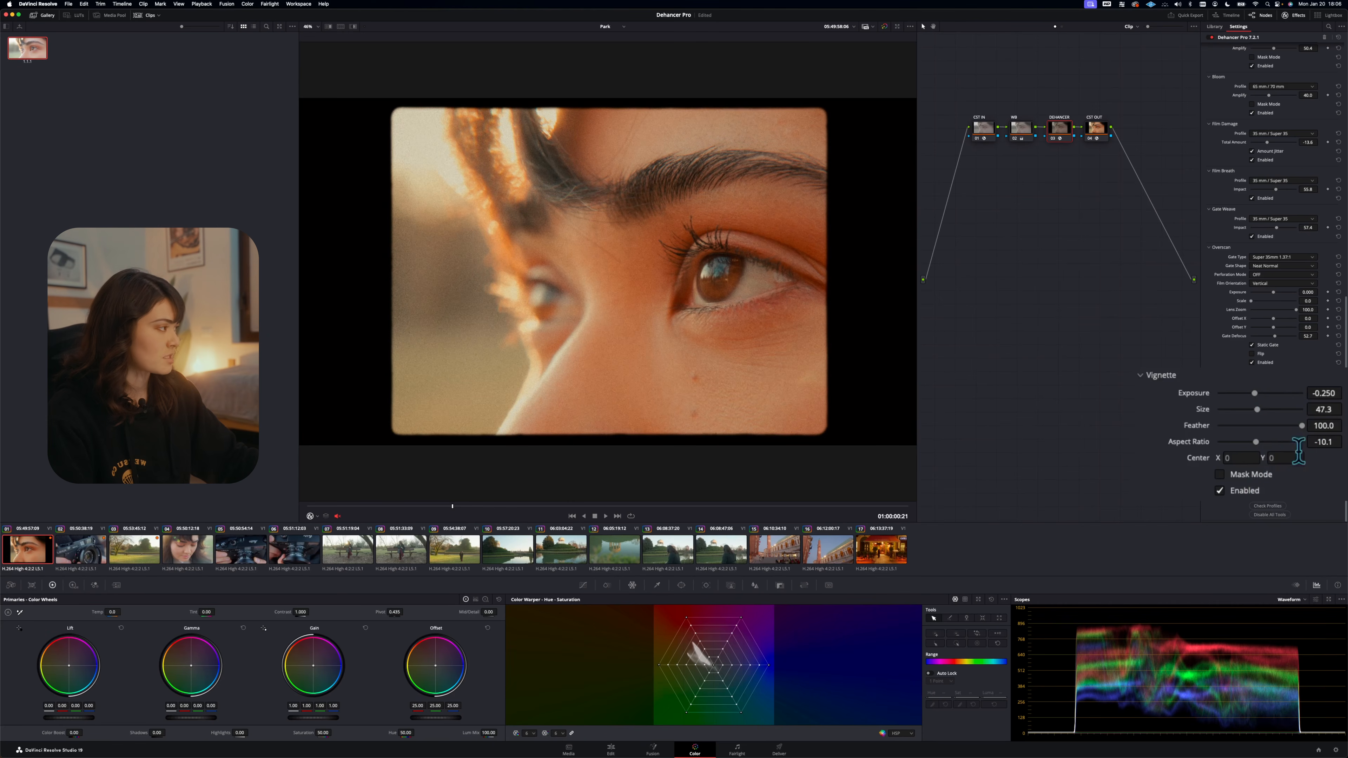
Set the Vignette Feather to 71.3 and Exposure to -0.233, comparing the picture with the effect off and on
{"action": "left_click_drag", "start_coordinate": [1290, 426], "coordinate": [1248, 393]}
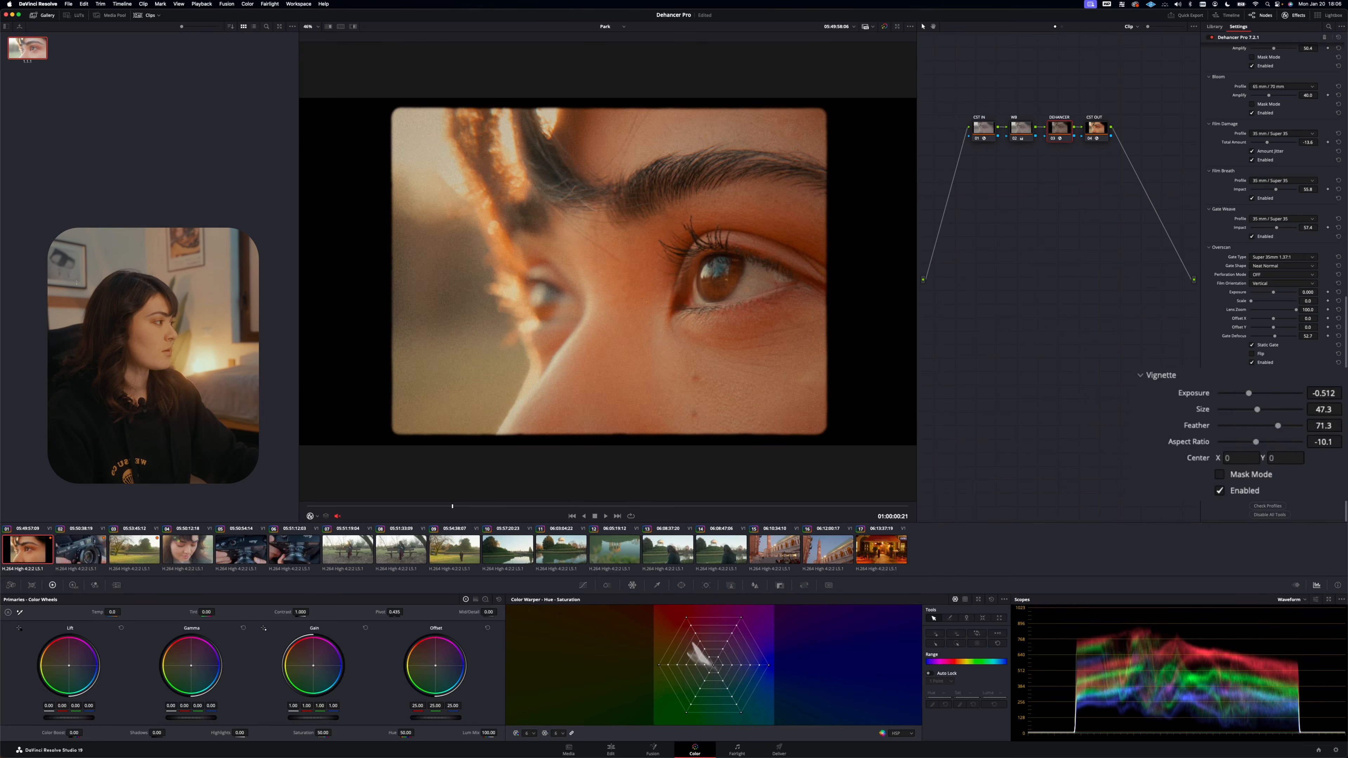
{"action": "left_click", "coordinate": [1220, 491]}
{"action": "left_click", "coordinate": [1222, 490]}
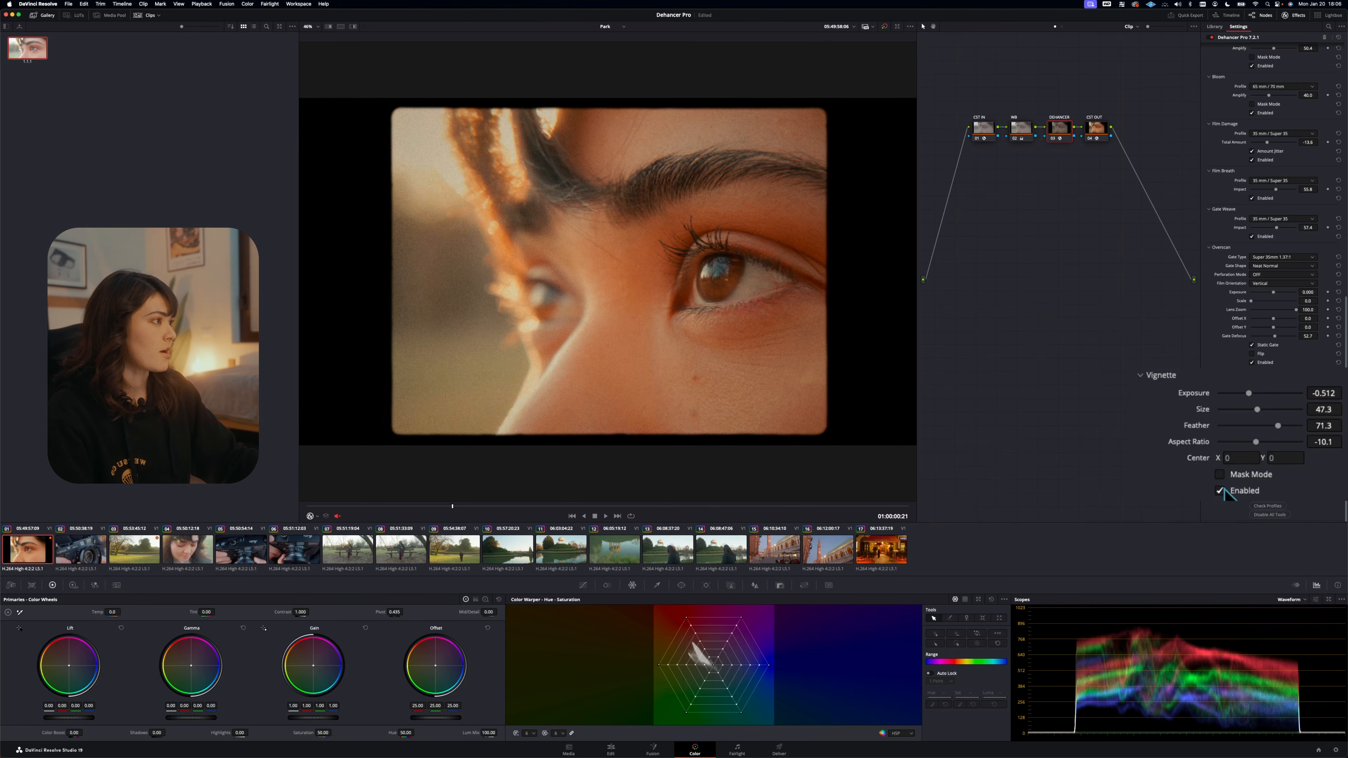
{"action": "left_click", "coordinate": [1255, 393]}
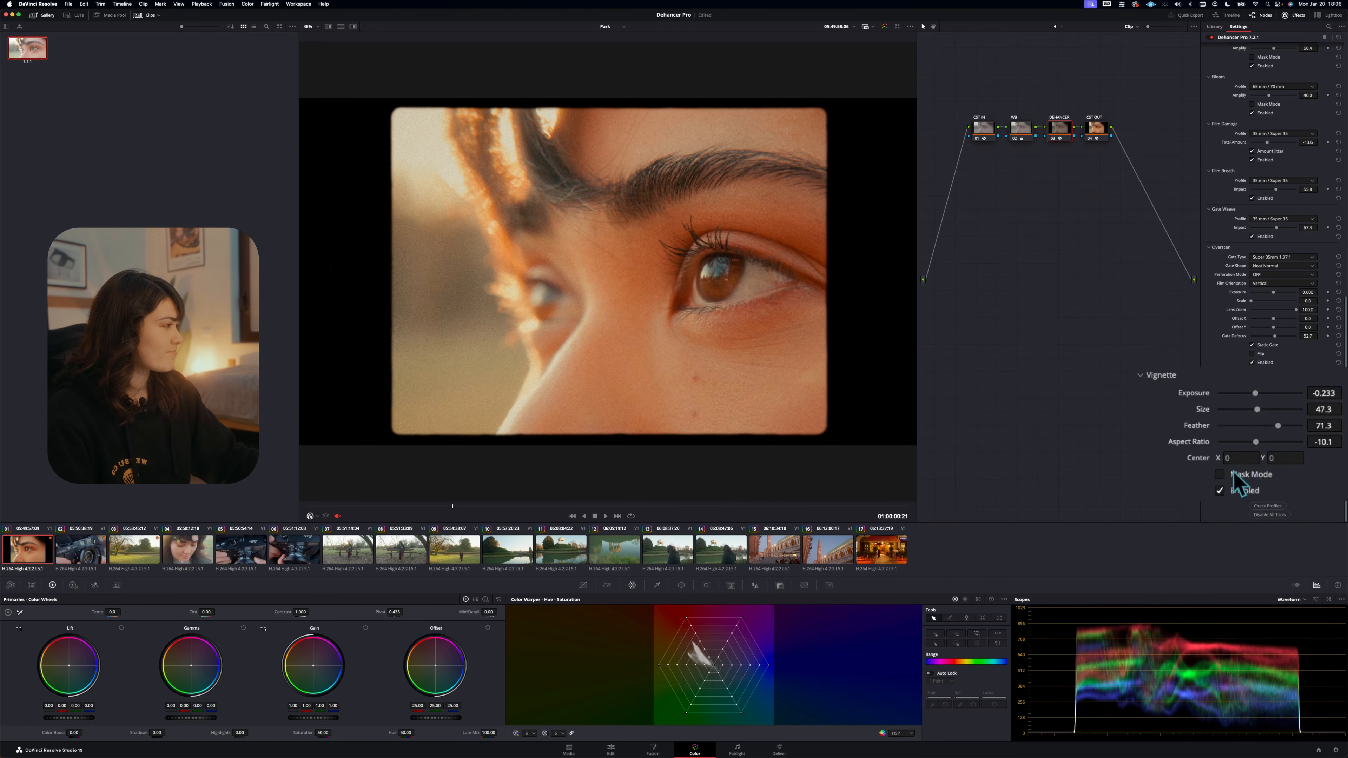
Set the Vignette Center X value to 0.1
{"action": "left_click", "coordinate": [1240, 458]}
{"action": "left_click", "coordinate": [1181, 460]}
{"action": "left_click", "coordinate": [1287, 458]}
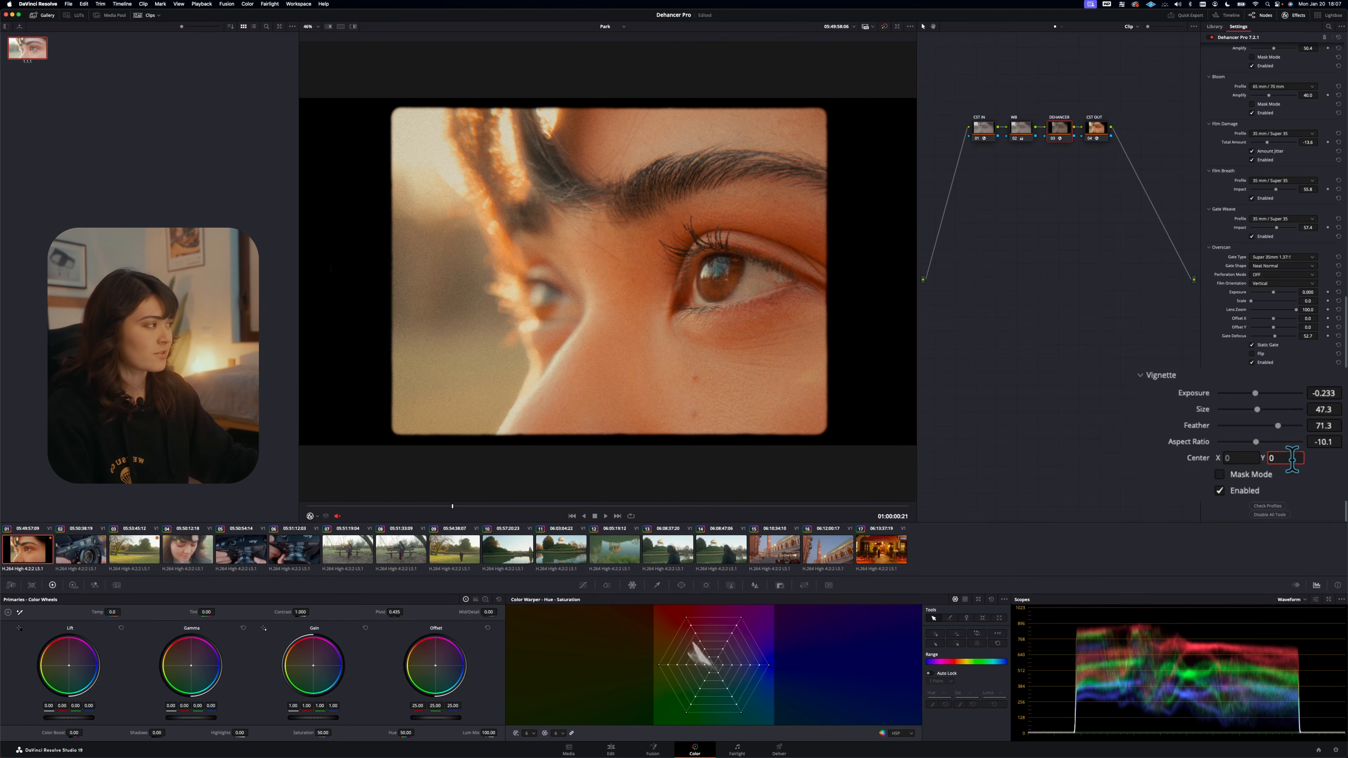
{"action": "left_click", "coordinate": [1240, 458]}
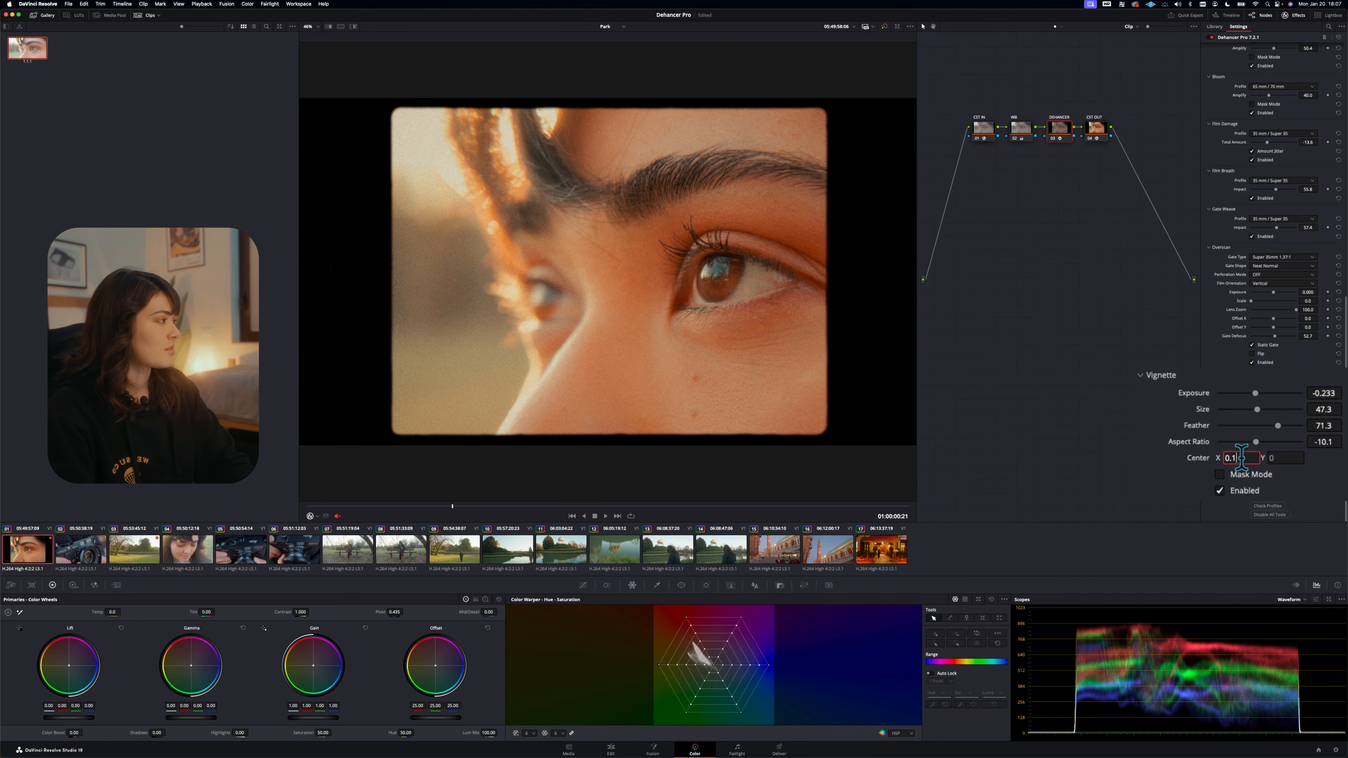
{"action": "key", "text": "Return"}
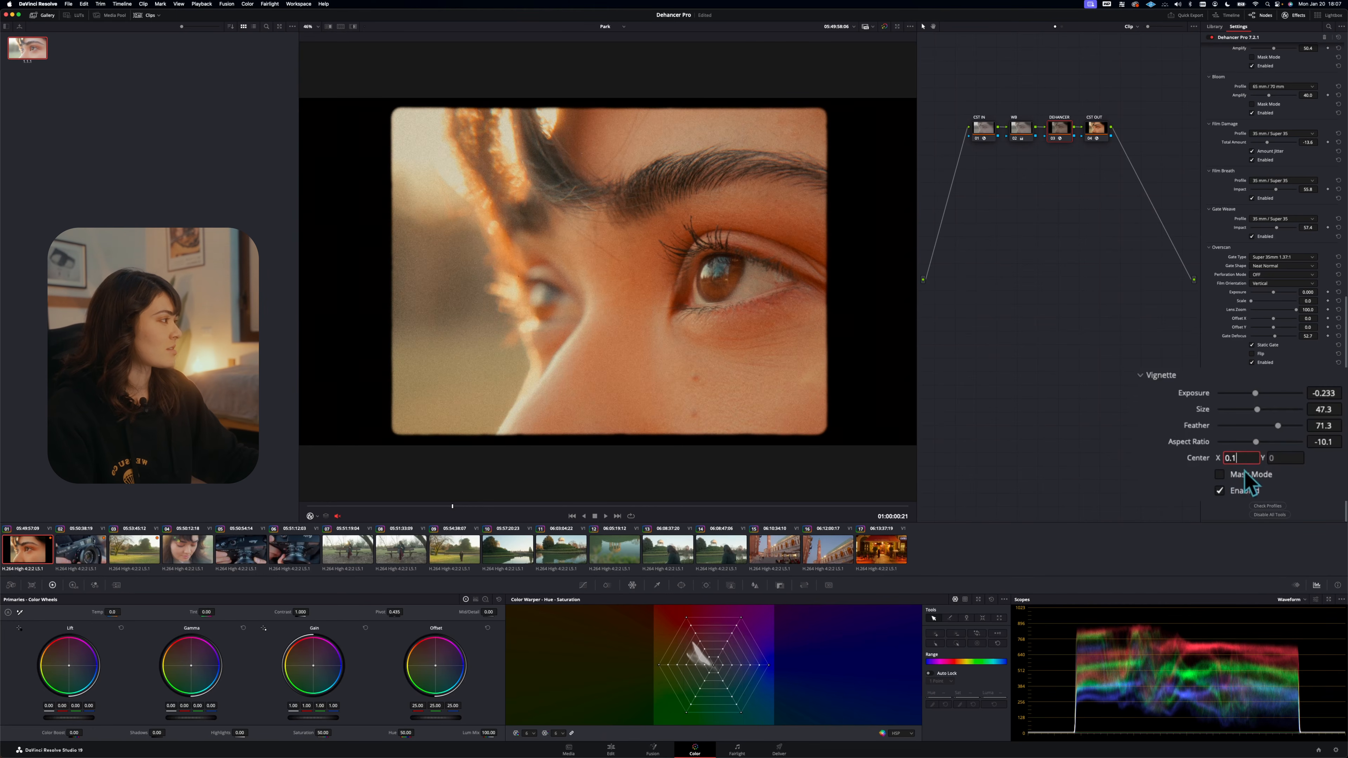
Set the Vignette Center X to 0.2 using the Mask Mode preview, and compare the picture with the effect off and on
{"action": "left_click", "coordinate": [1245, 476]}
{"action": "left_click", "coordinate": [1249, 458]}
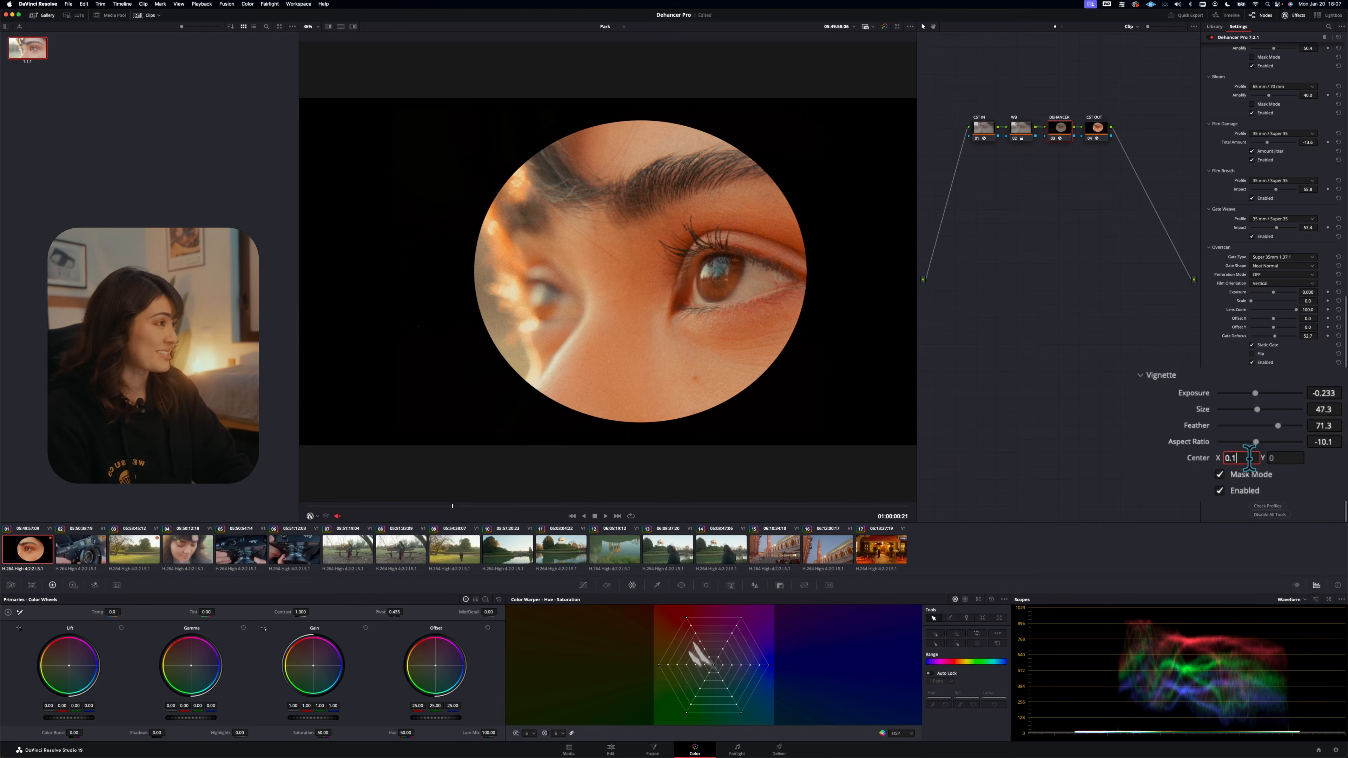
{"action": "key", "text": "Return"}
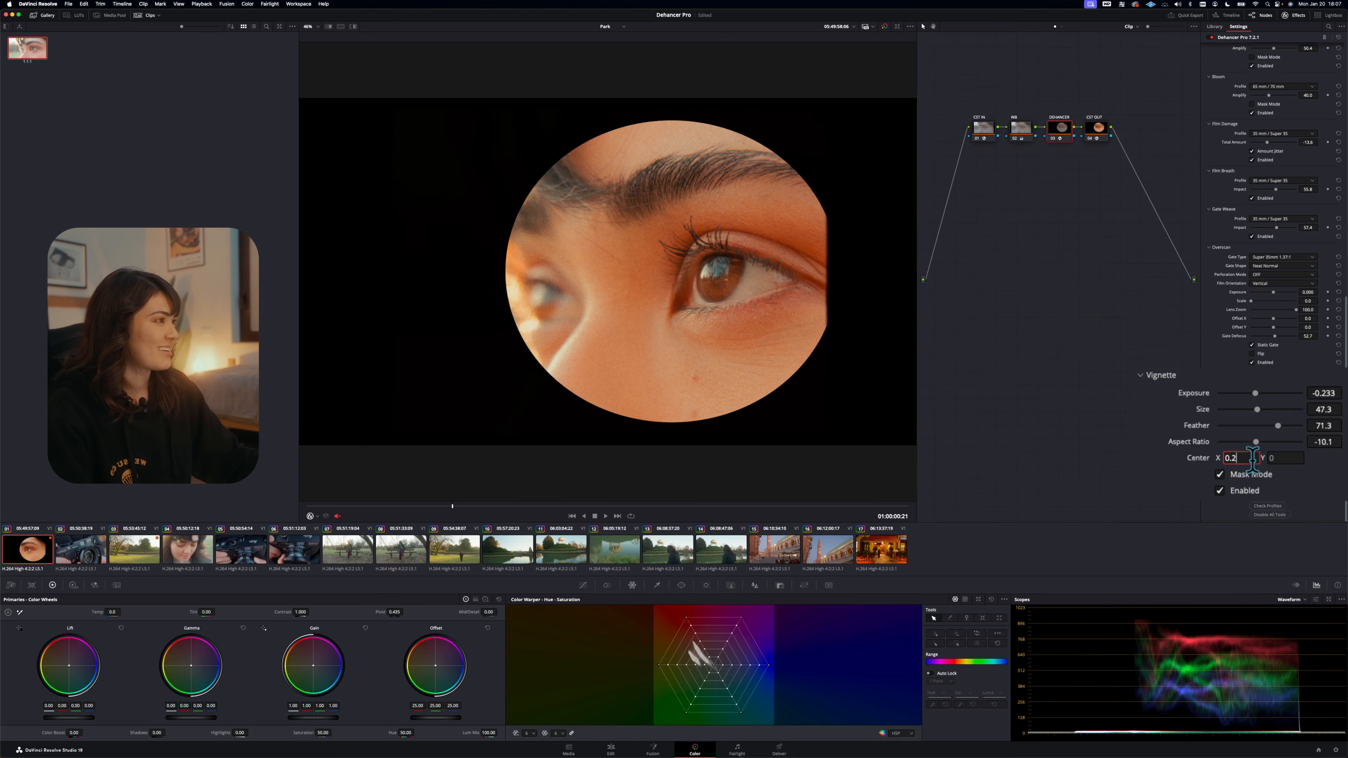
{"action": "left_click", "coordinate": [1291, 457]}
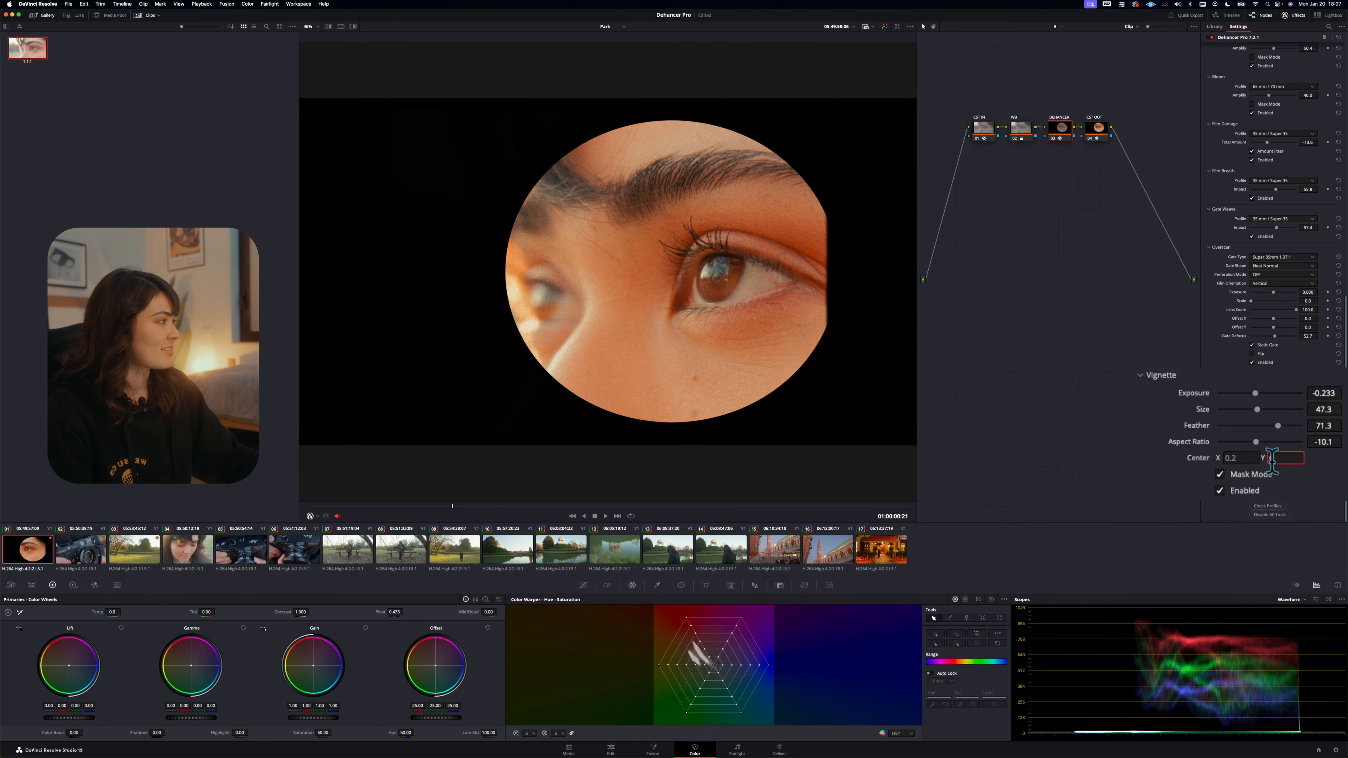
{"action": "left_click", "coordinate": [1247, 490]}
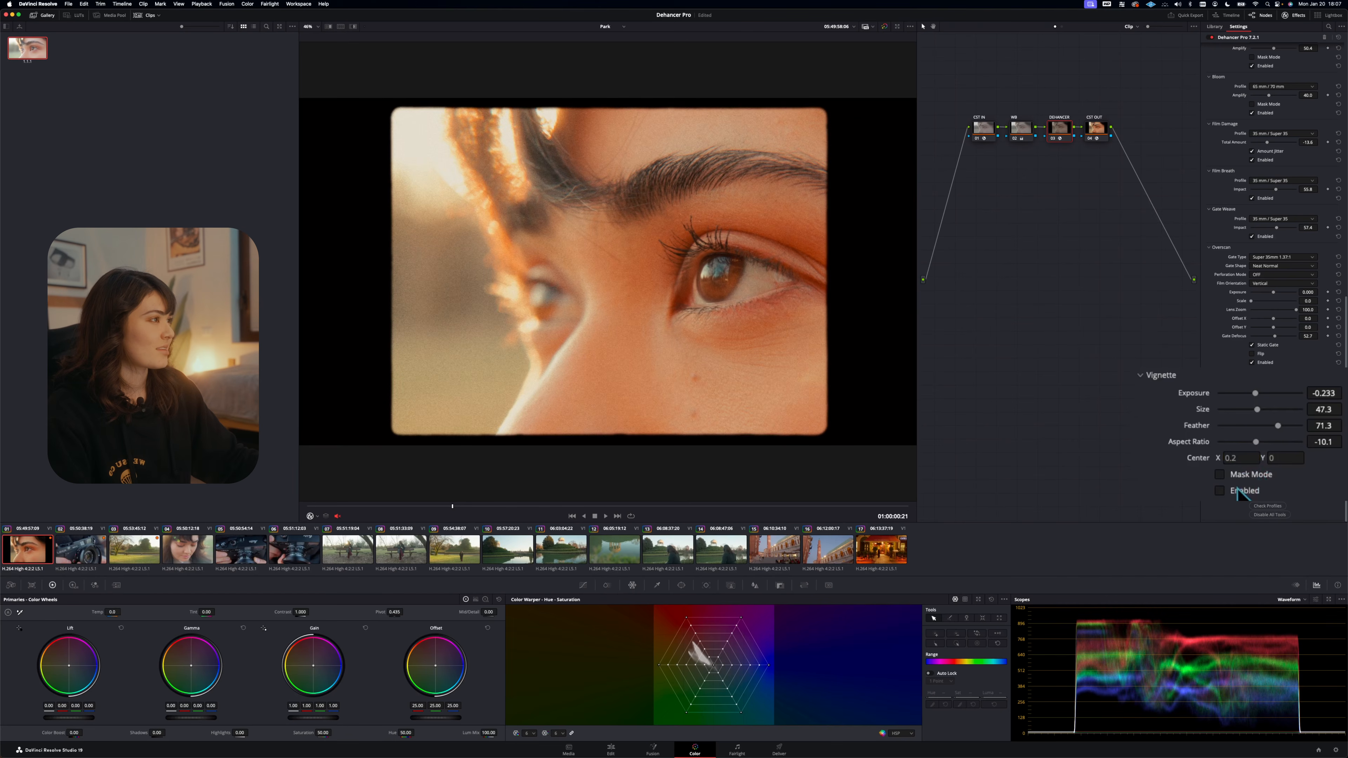
{"action": "left_click", "coordinate": [1238, 491]}
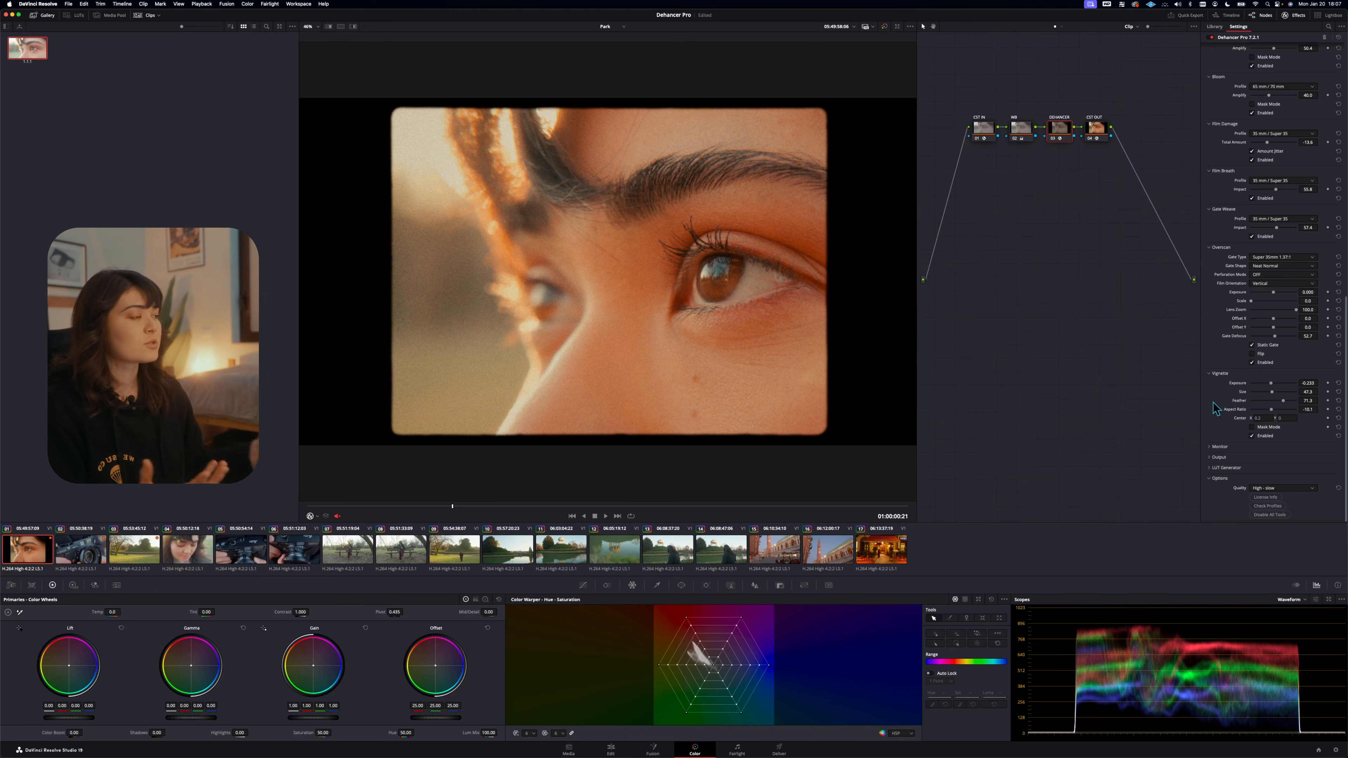
Grab a still of the graded eye close-up and apply its grade to all the other clips in the timeline
{"action": "right_click", "coordinate": [560, 307]}
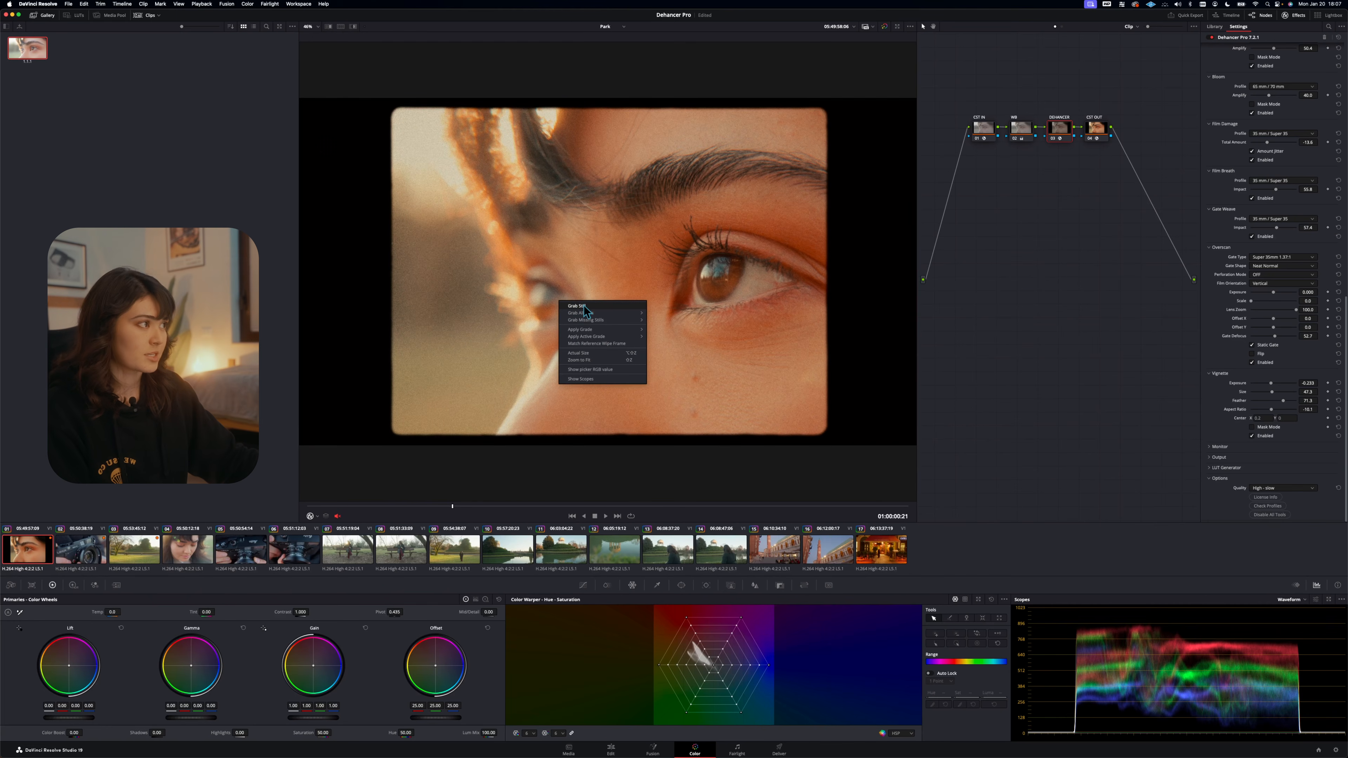
{"action": "left_click", "coordinate": [583, 306]}
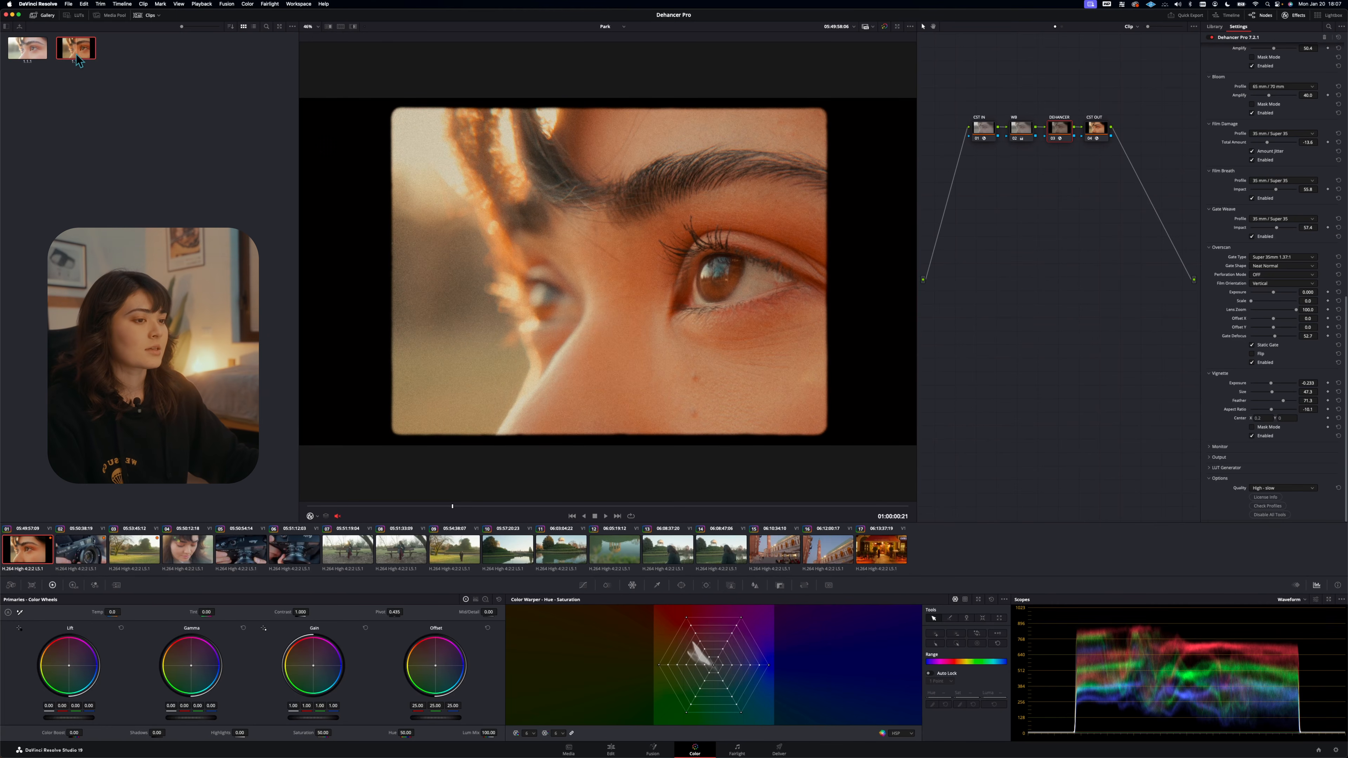
{"action": "left_click", "coordinate": [81, 549]}
{"action": "left_click", "coordinate": [892, 557], "text": "shift"}
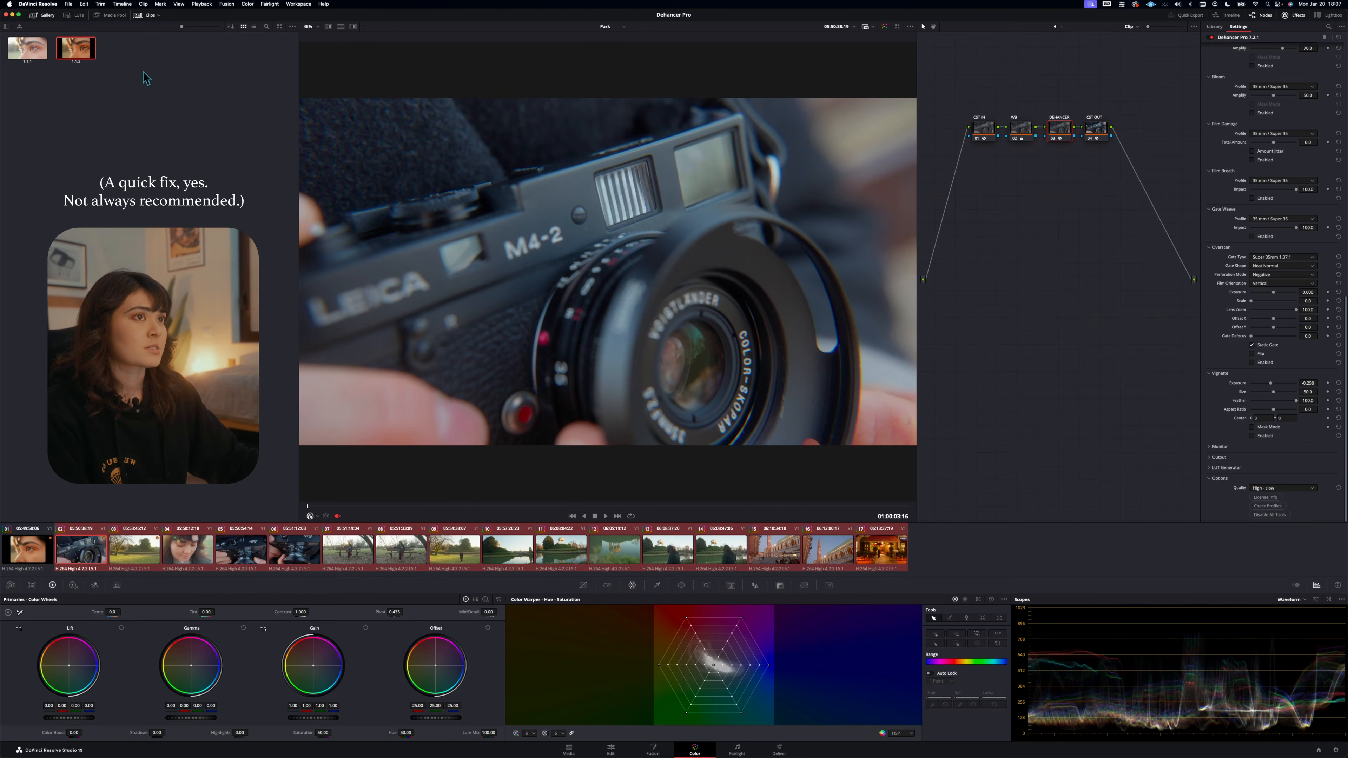
{"action": "right_click", "coordinate": [85, 54]}
{"action": "left_click", "coordinate": [124, 78]}
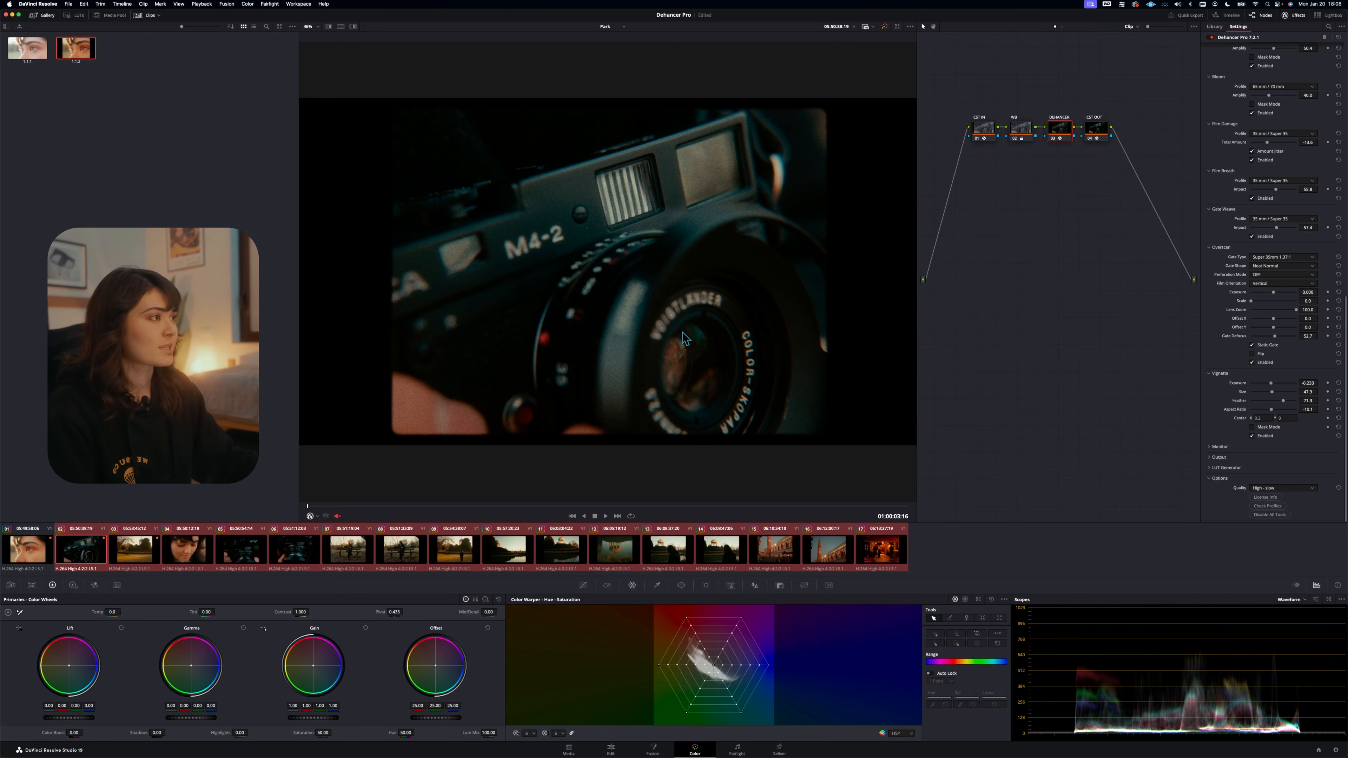
Brighten the Leica camera clip by setting the Print Exposure to 0.395 and the Expand Black Point to 0.16
{"action": "scroll", "coordinate": [1275, 378], "scroll_direction": "up", "scroll_amount": 15}
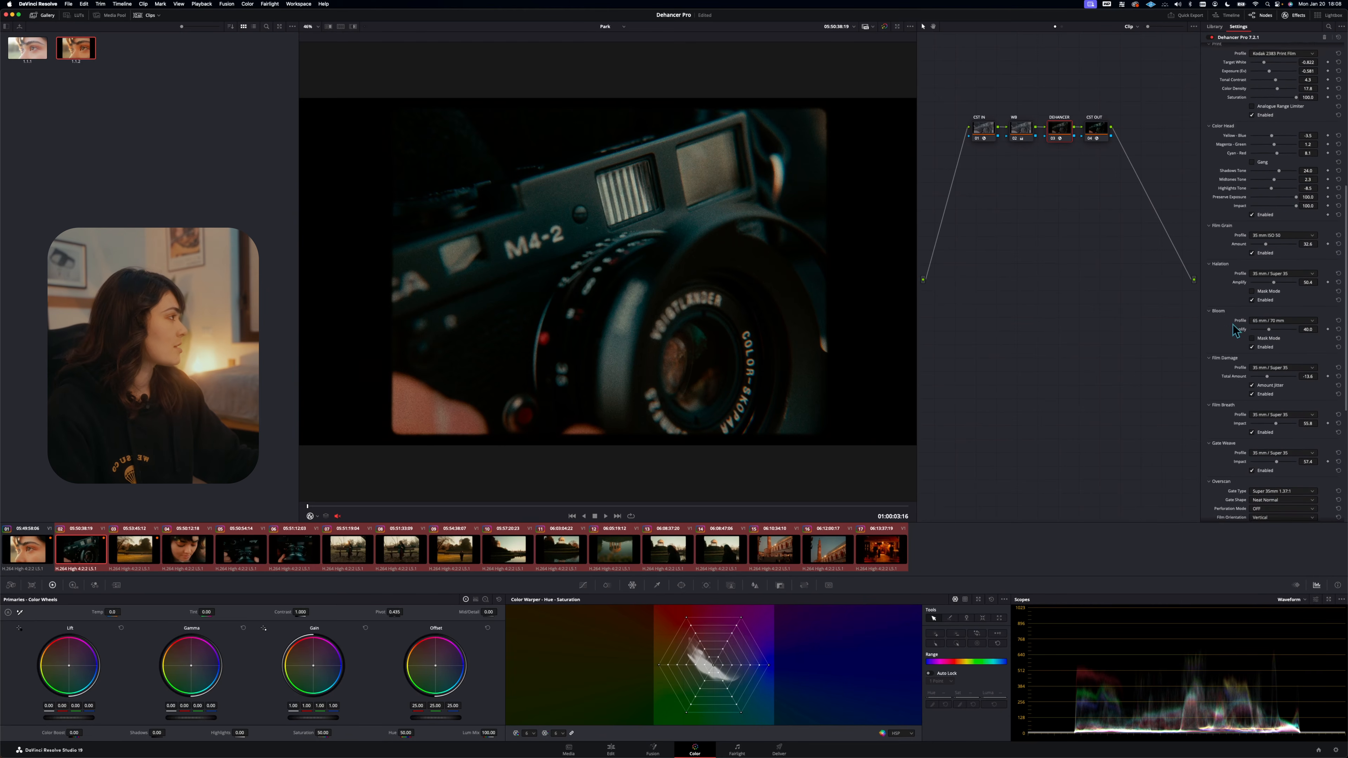
{"action": "scroll", "coordinate": [1233, 327], "scroll_direction": "up", "scroll_amount": 3}
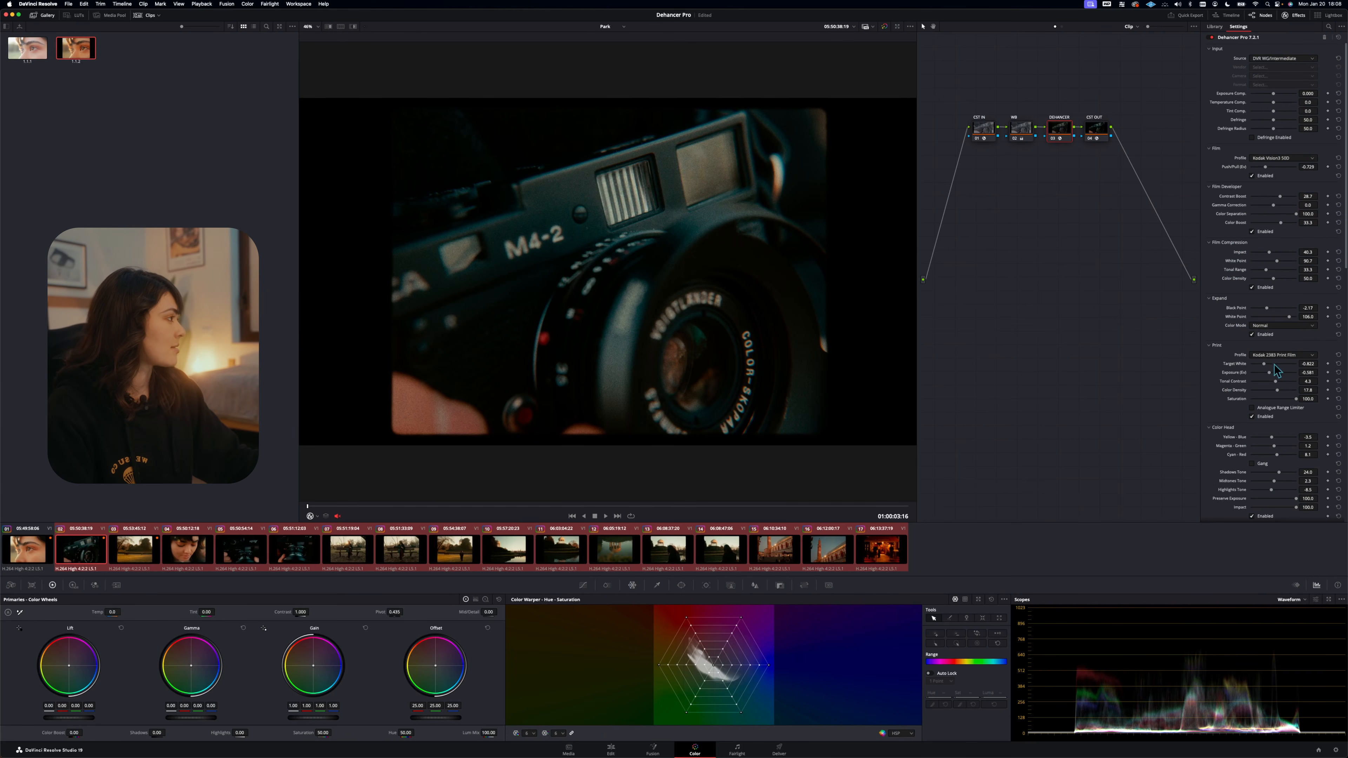
{"action": "left_click_drag", "start_coordinate": [1264, 372], "coordinate": [1265, 396]}
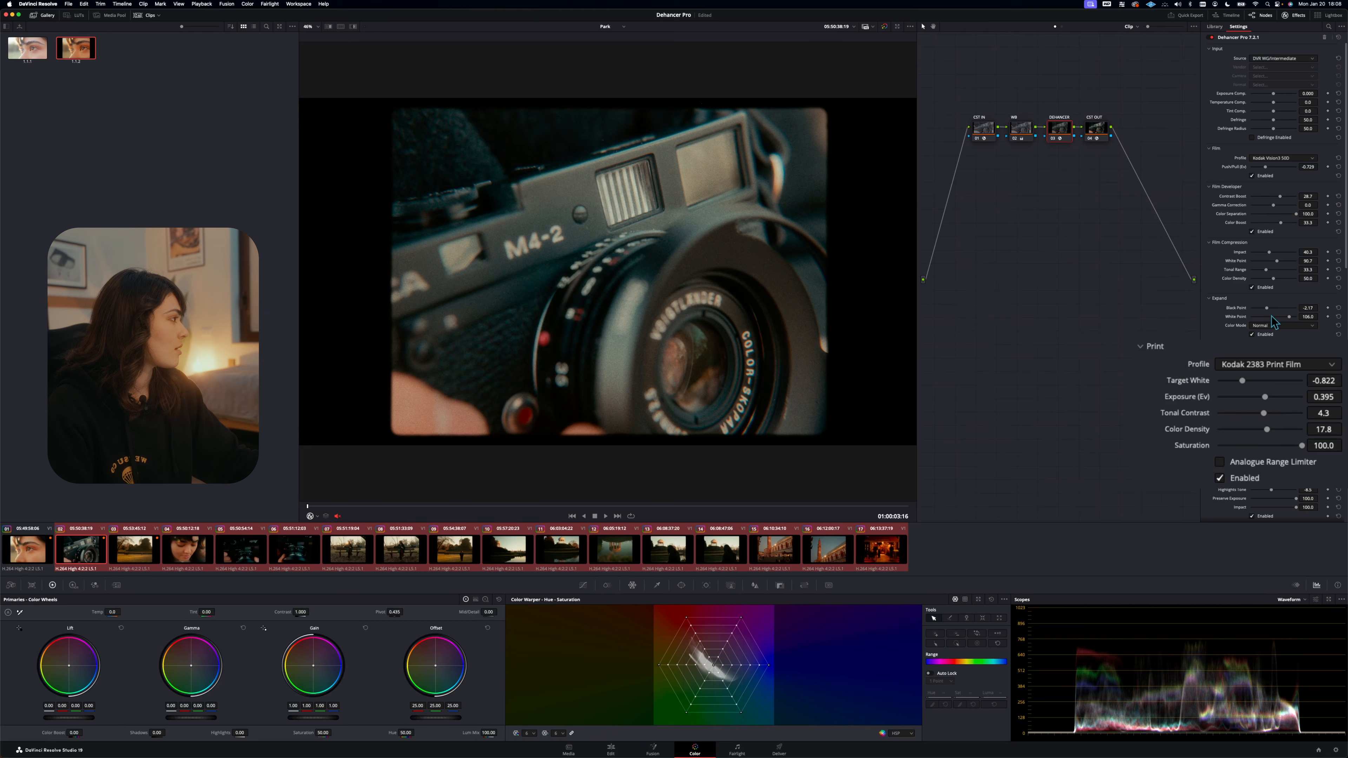
{"action": "left_click_drag", "start_coordinate": [1268, 308], "coordinate": [1270, 308]}
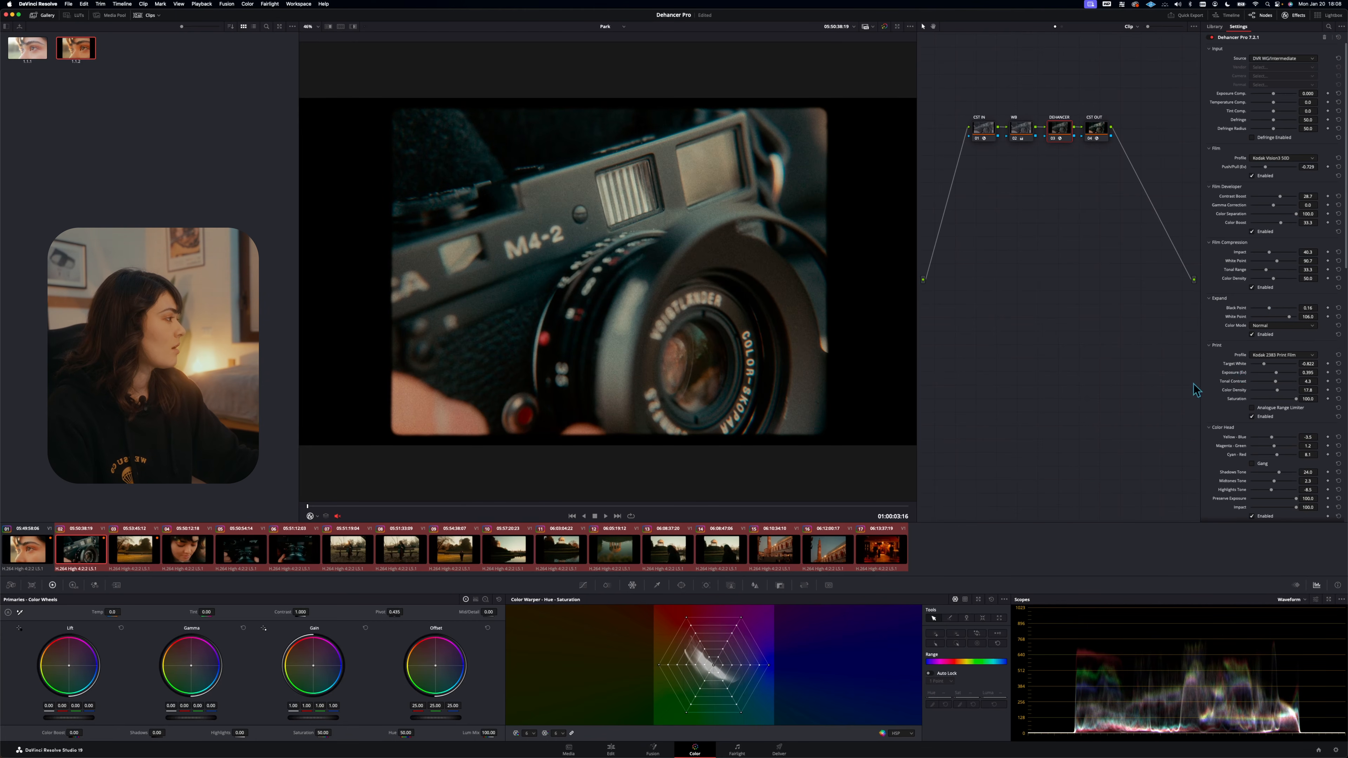
Change the camera clip's Halation profile to 35 mm / Super 35 No Remjet and set Amplify to about 82
{"action": "scroll", "coordinate": [1213, 396], "scroll_direction": "down", "scroll_amount": 5}
{"action": "scroll", "coordinate": [1212, 396], "scroll_direction": "down", "scroll_amount": 2}
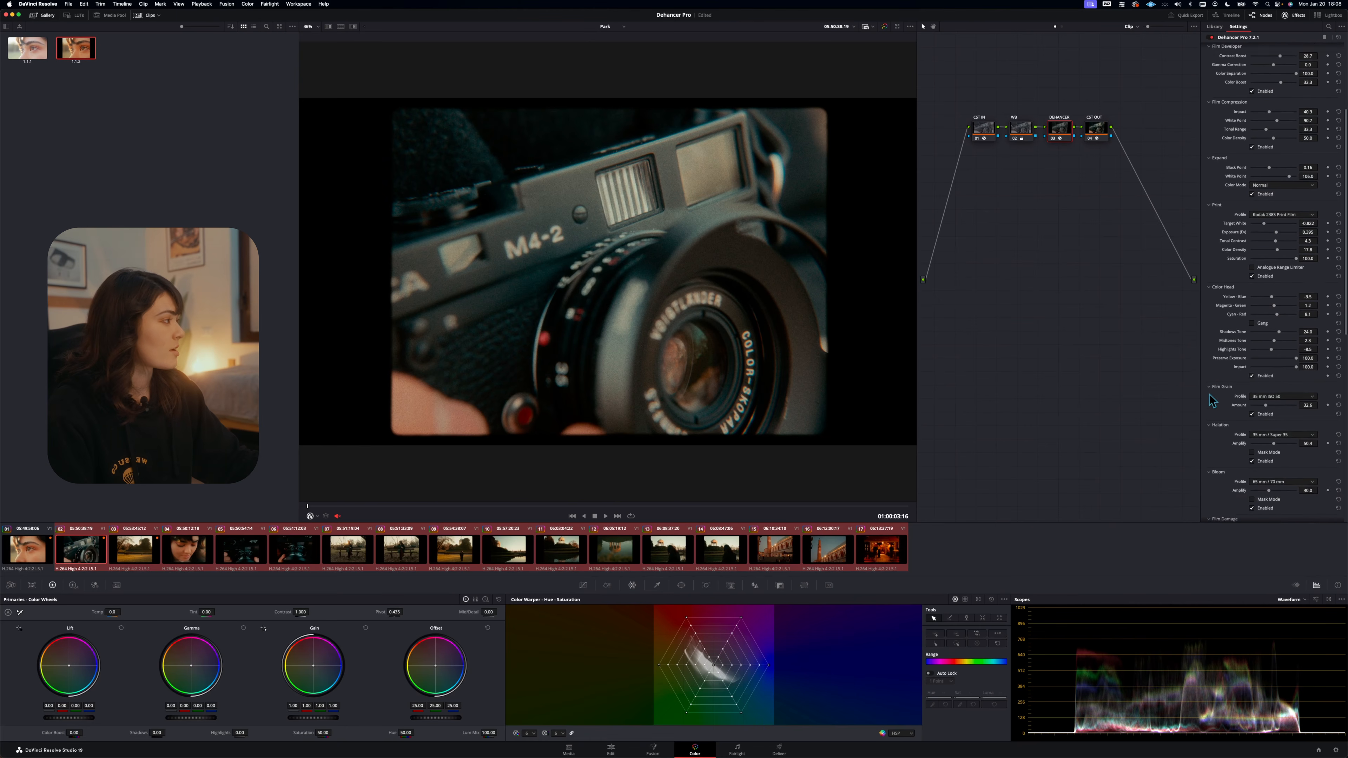
{"action": "left_click", "coordinate": [1274, 418]}
{"action": "left_click", "coordinate": [1274, 420]}
{"action": "left_click", "coordinate": [1274, 420]}
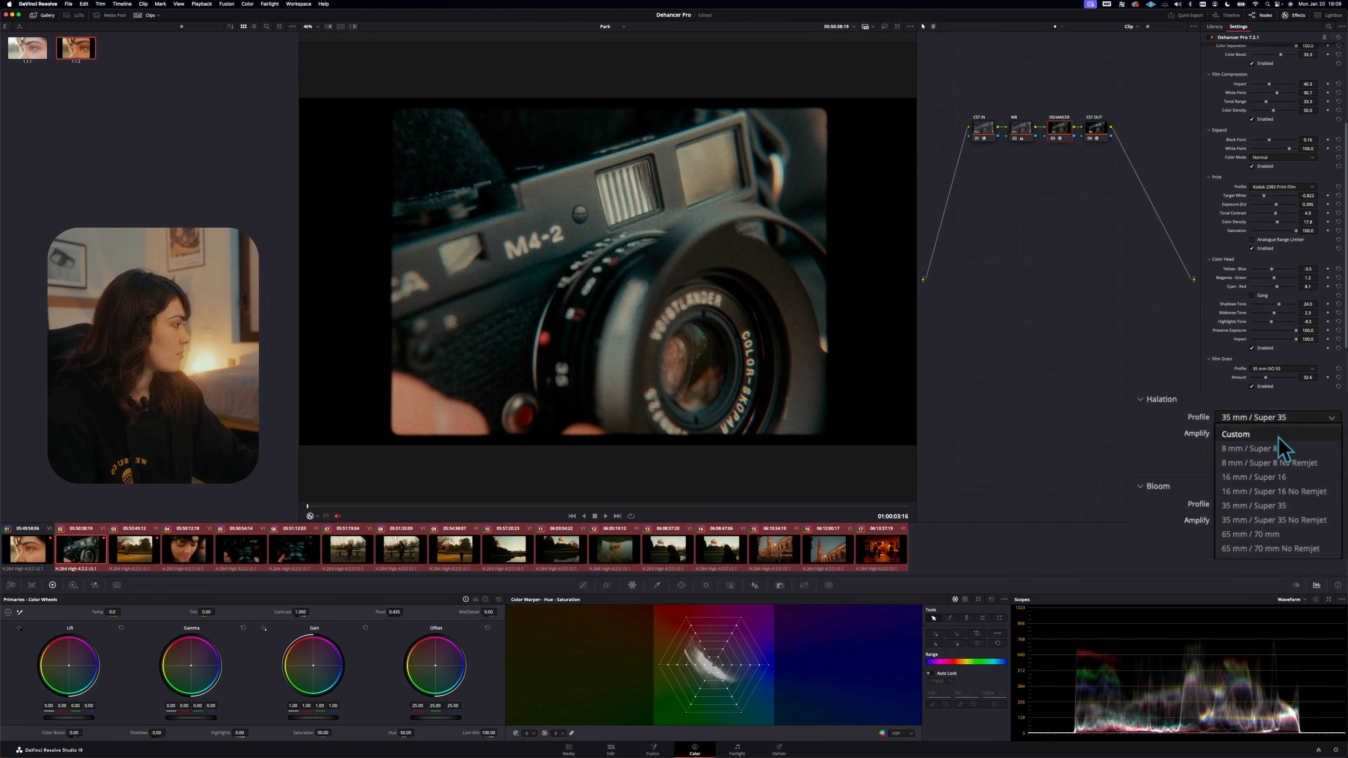
{"action": "left_click", "coordinate": [1285, 521]}
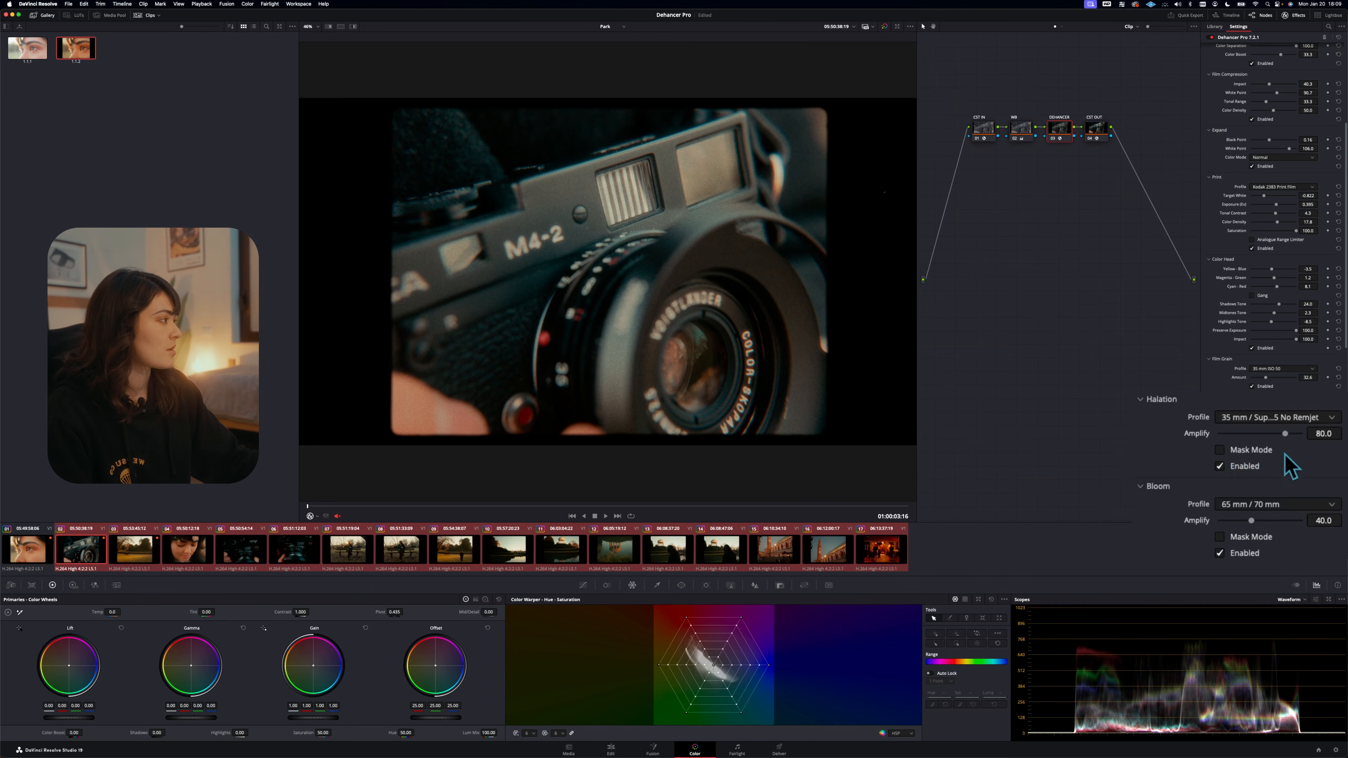
{"action": "left_click_drag", "start_coordinate": [1285, 433], "coordinate": [1287, 433]}
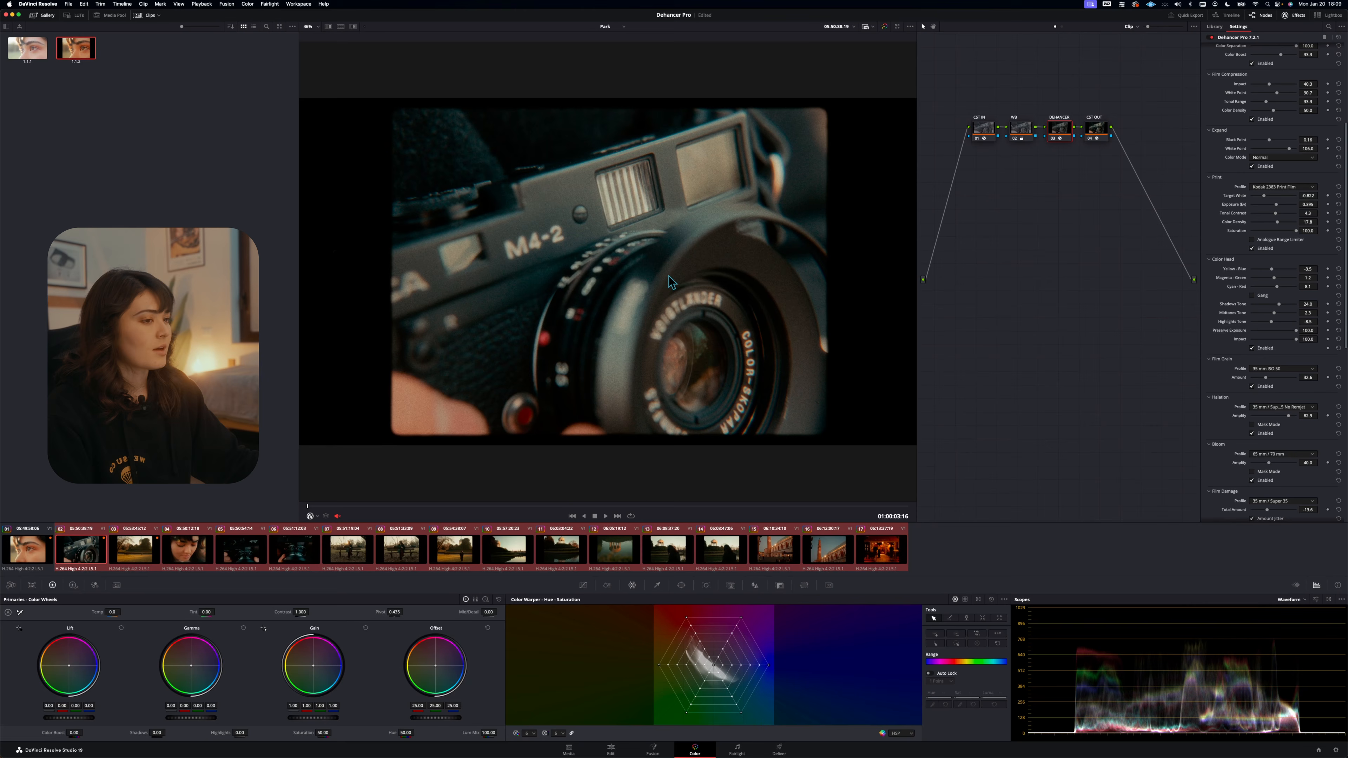
On the park bench clip, set Color Head Magenta - Green to -1.9 and Cyan - Red to -1.2, comparing the correction off and on
{"action": "left_click", "coordinate": [157, 547]}
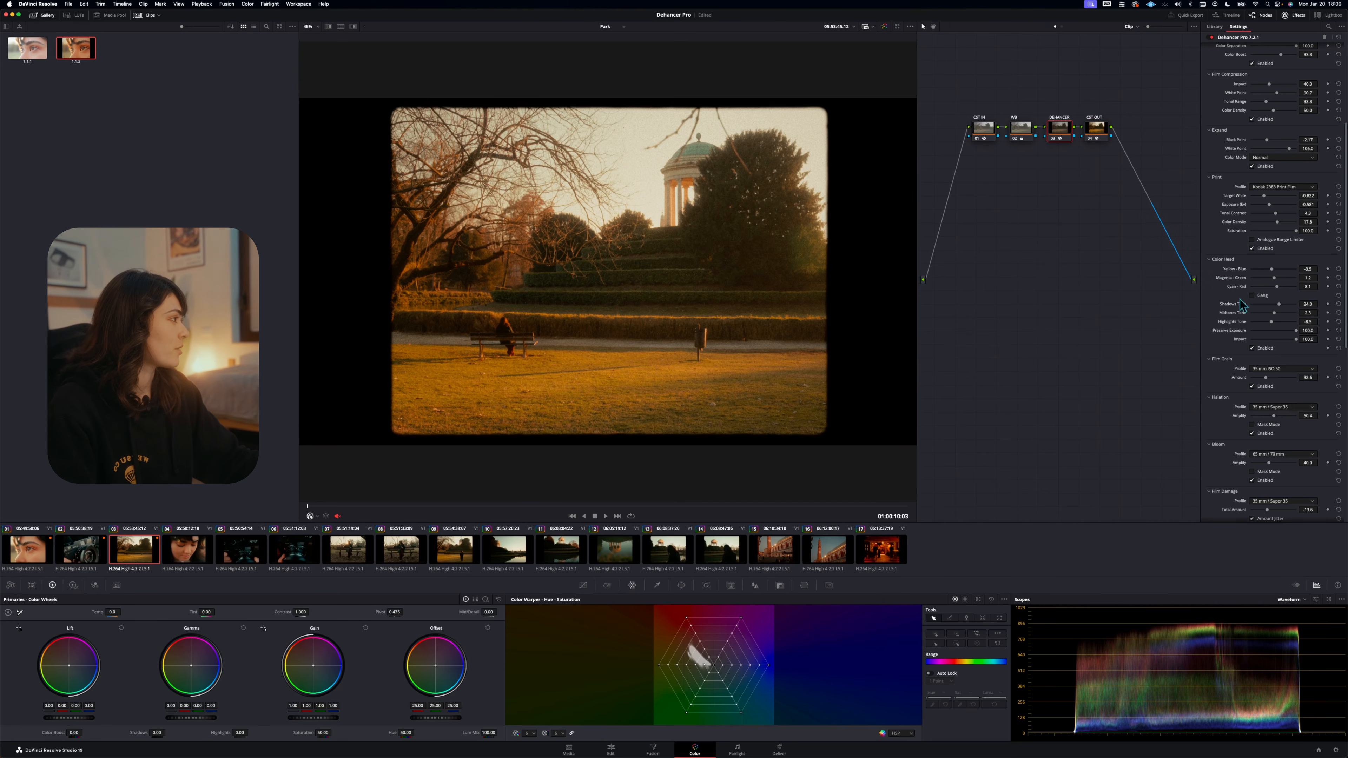
{"action": "scroll", "coordinate": [1242, 306], "scroll_direction": "down", "scroll_amount": 1}
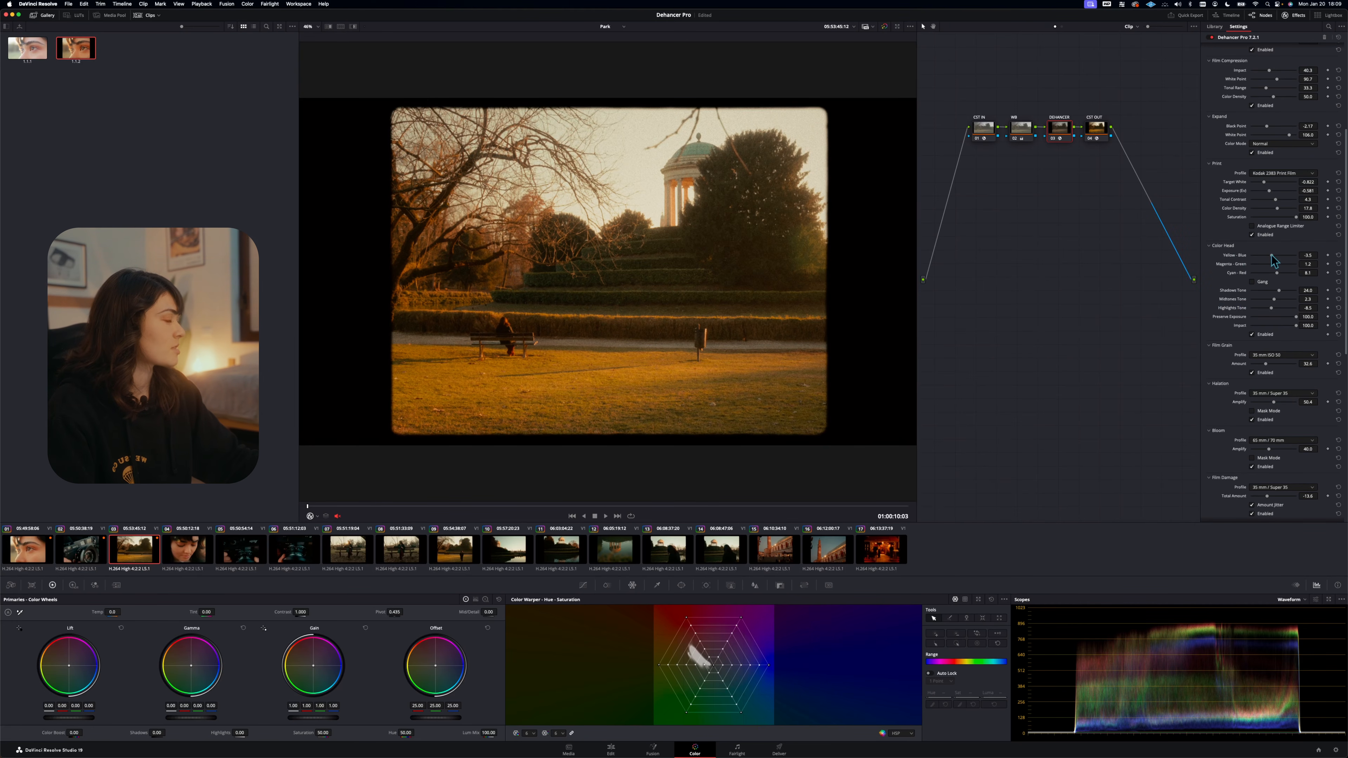
{"action": "left_click_drag", "start_coordinate": [1257, 282], "coordinate": [1258, 298]}
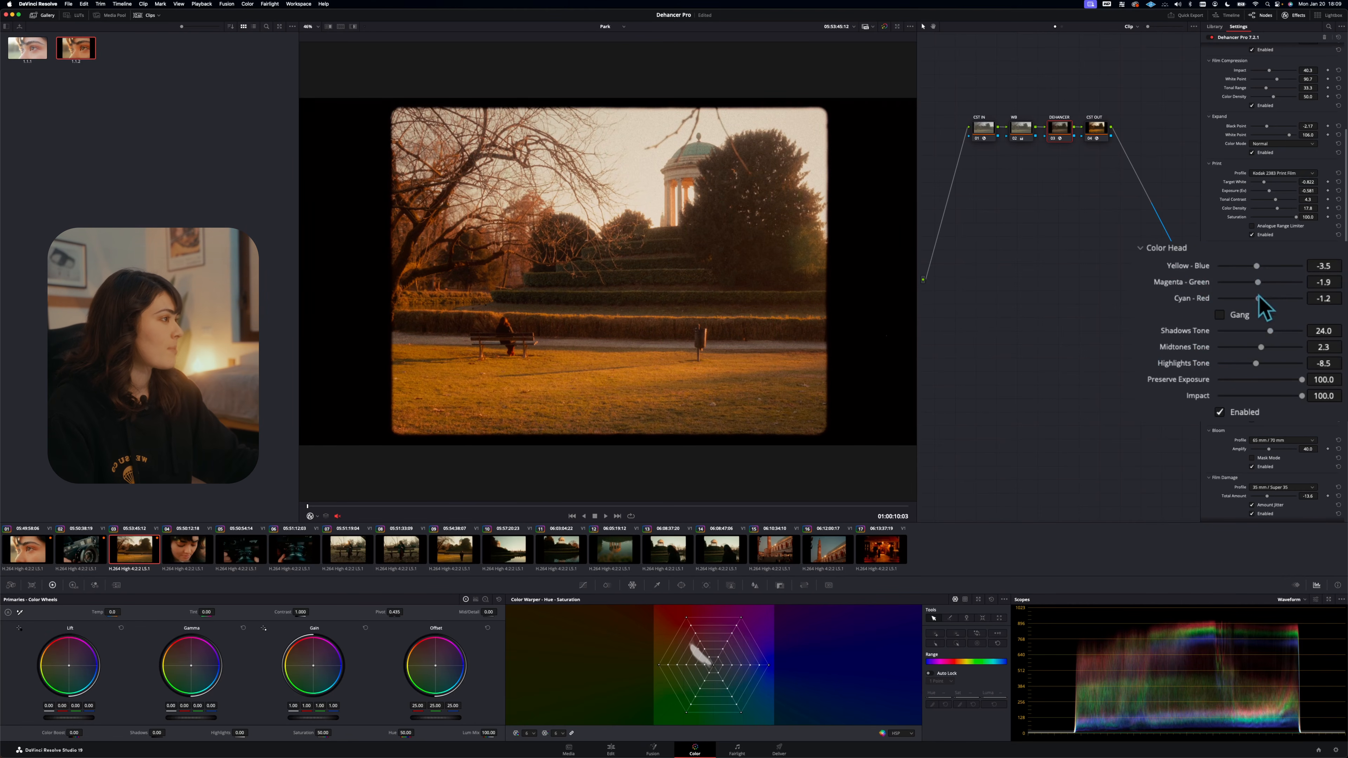
{"action": "left_click", "coordinate": [1240, 411]}
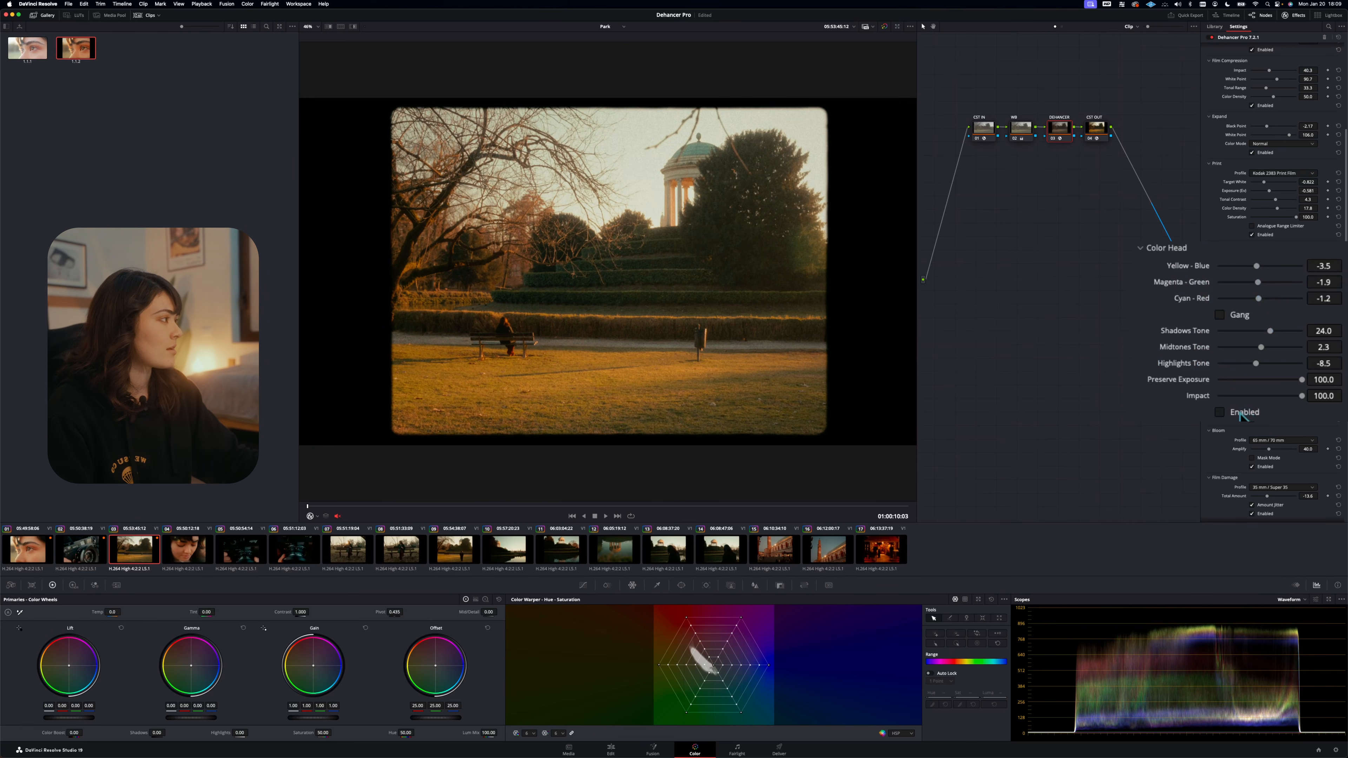
{"action": "left_click", "coordinate": [1240, 412]}
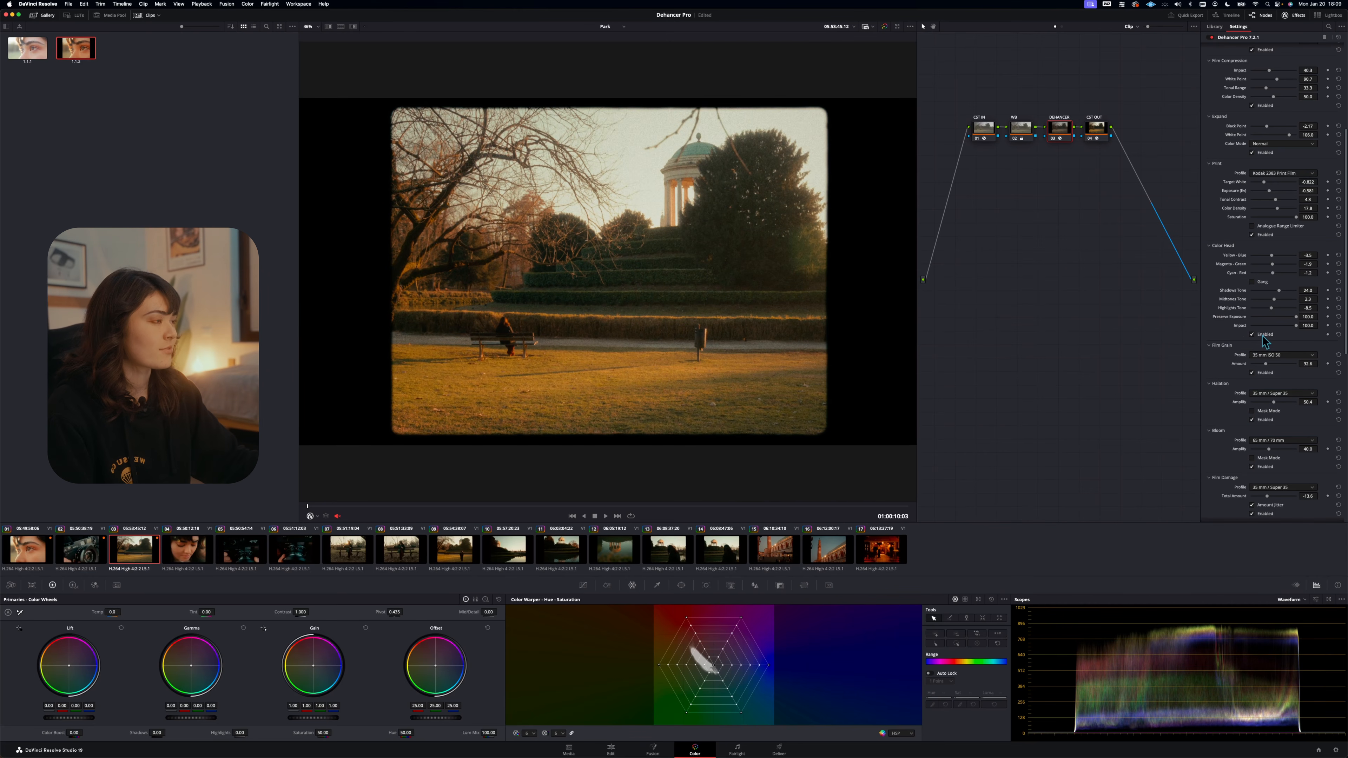